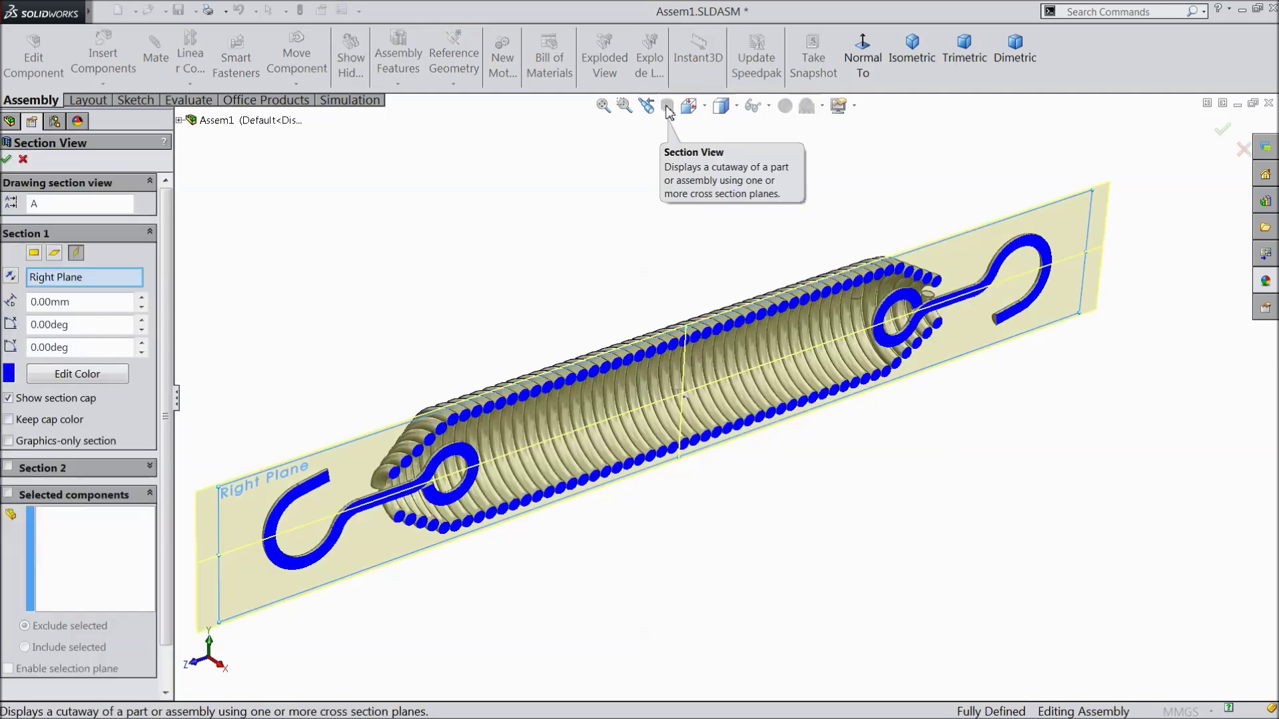
Close the section view so the whole spring-and-hooks assembly shows, orbiting to inspect it
{"action": "left_click", "coordinate": [7, 159]}
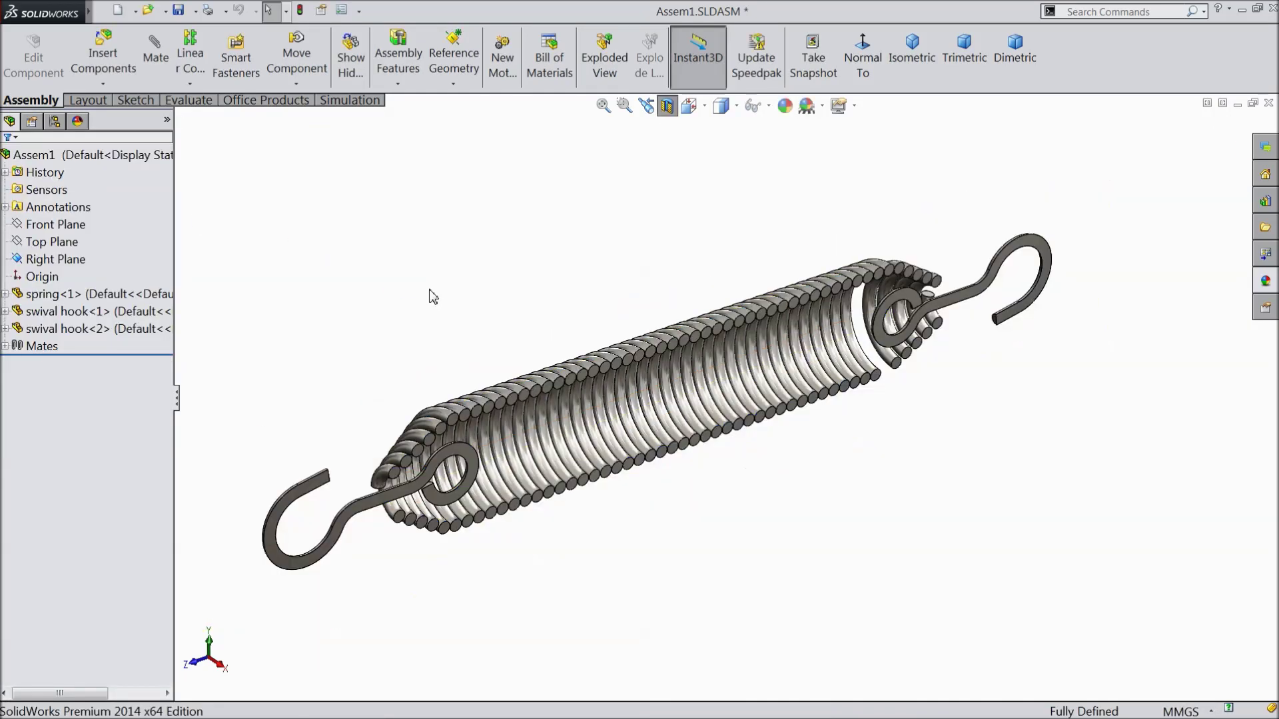
{"action": "mouse_move", "coordinate": [431, 294]}
{"action": "middle_mouse_down"}
{"action": "mouse_move", "coordinate": [434, 197]}
{"action": "mouse_move", "coordinate": [419, 231]}
{"action": "mouse_move", "coordinate": [386, 205]}
{"action": "mouse_move", "coordinate": [427, 265]}
{"action": "mouse_move", "coordinate": [425, 231]}
{"action": "mouse_move", "coordinate": [451, 268]}
{"action": "mouse_move", "coordinate": [641, 274]}
{"action": "mouse_move", "coordinate": [650, 308]}
{"action": "mouse_move", "coordinate": [420, 271]}
{"action": "mouse_move", "coordinate": [441, 299]}
{"action": "middle_mouse_up"}
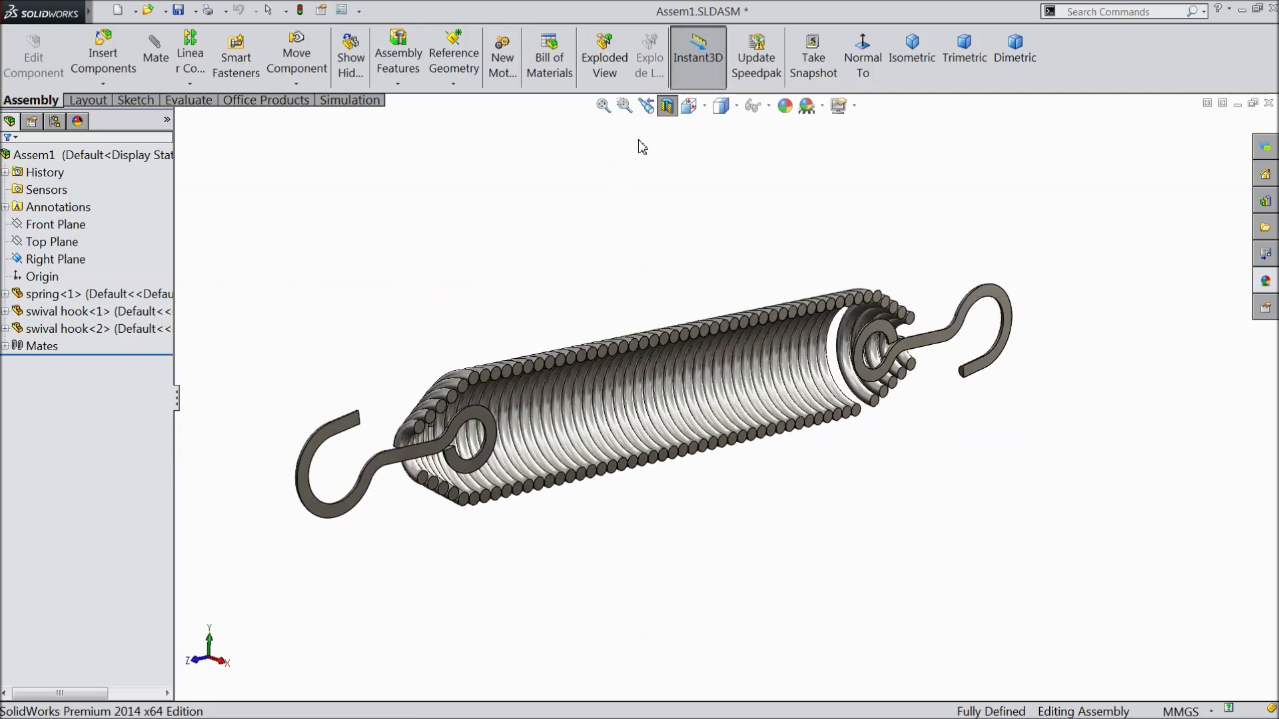
{"action": "left_click", "coordinate": [666, 106]}
{"action": "mouse_move", "coordinate": [608, 240]}
{"action": "middle_mouse_down"}
{"action": "mouse_move", "coordinate": [649, 246]}
{"action": "mouse_move", "coordinate": [481, 272]}
{"action": "mouse_move", "coordinate": [500, 251]}
{"action": "mouse_move", "coordinate": [488, 246]}
{"action": "mouse_move", "coordinate": [608, 240]}
{"action": "mouse_move", "coordinate": [607, 257]}
{"action": "middle_mouse_up"}
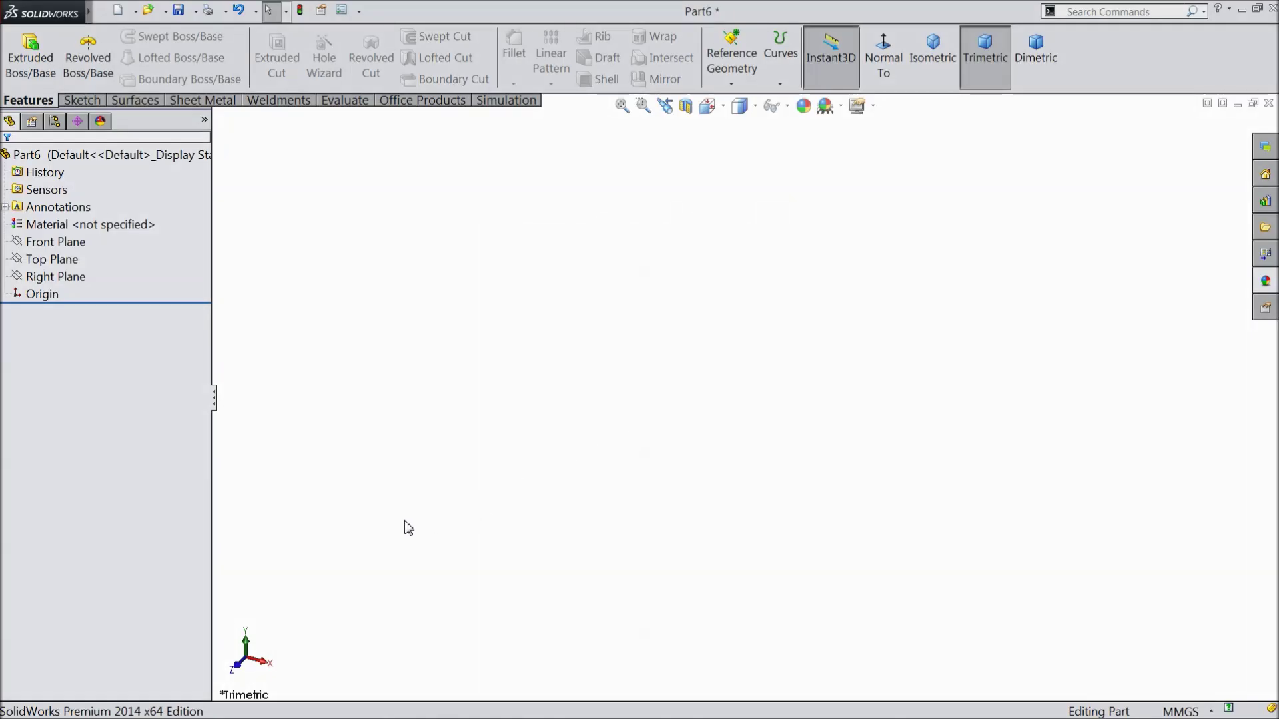
Start a sketch on the Front Plane and draw a circle centred on the origin
{"action": "left_click", "coordinate": [64, 243]}
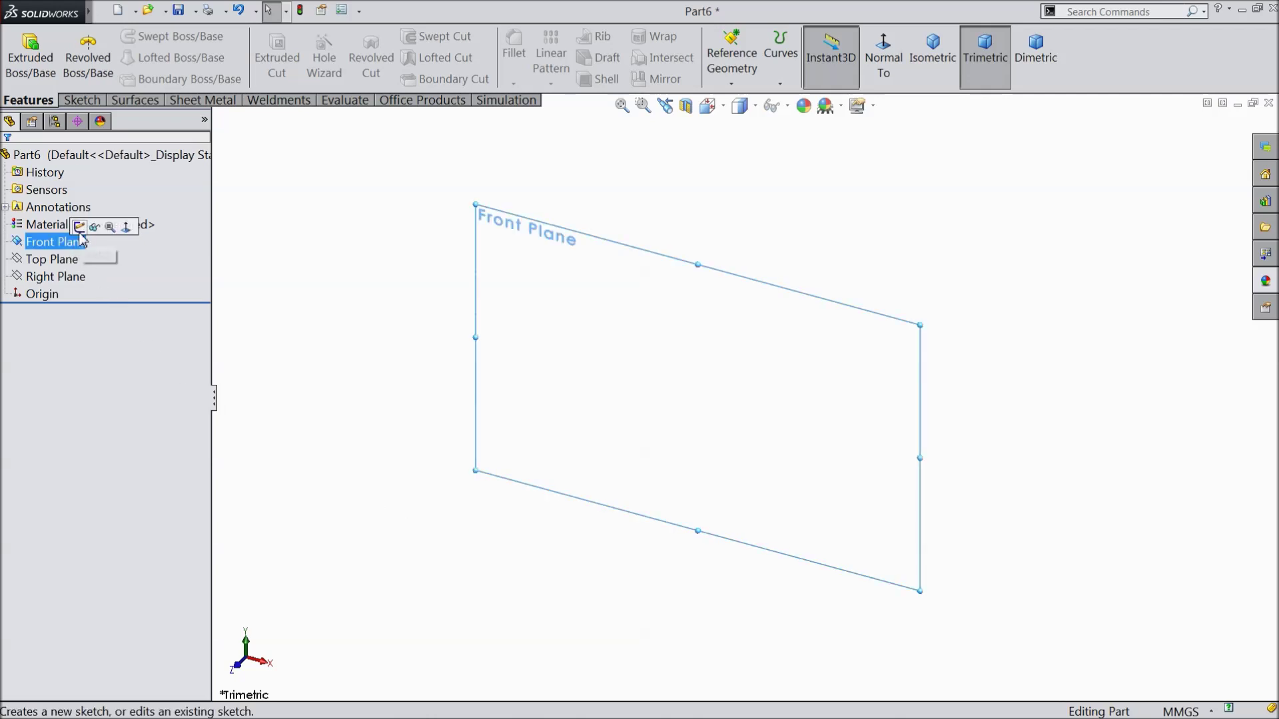
{"action": "left_click", "coordinate": [96, 230]}
{"action": "left_click", "coordinate": [81, 101]}
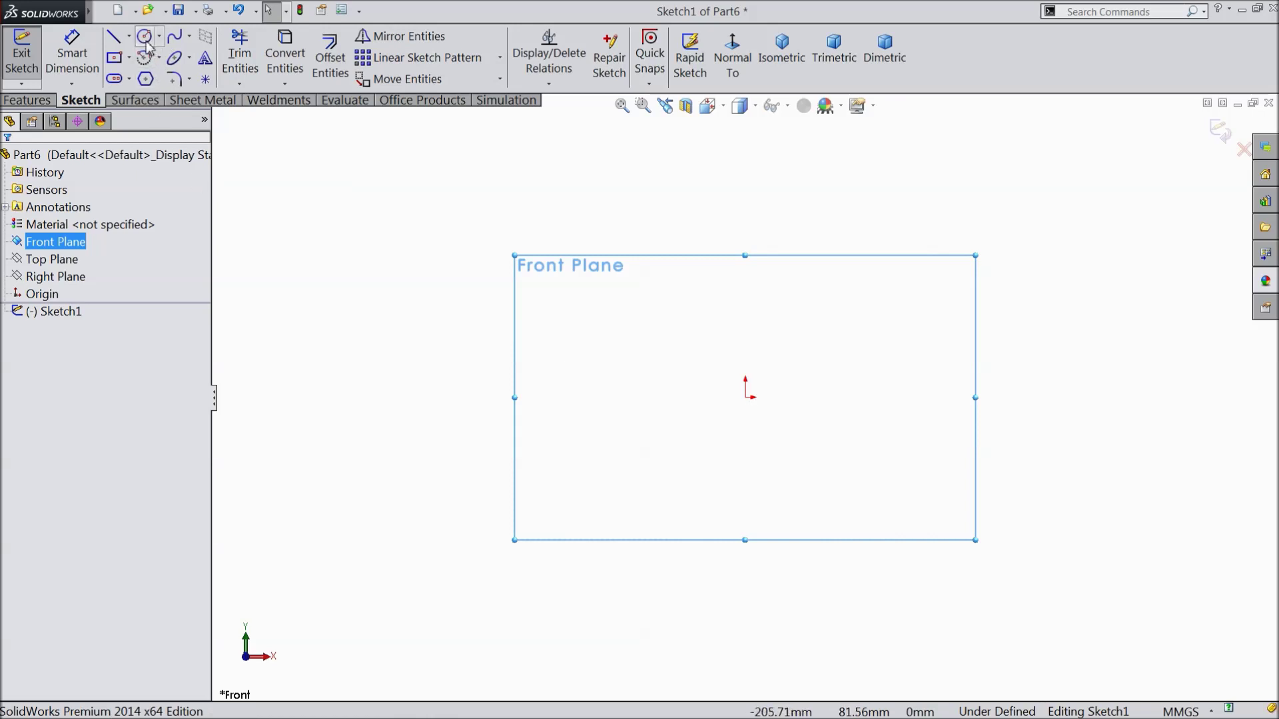
{"action": "left_click", "coordinate": [144, 35]}
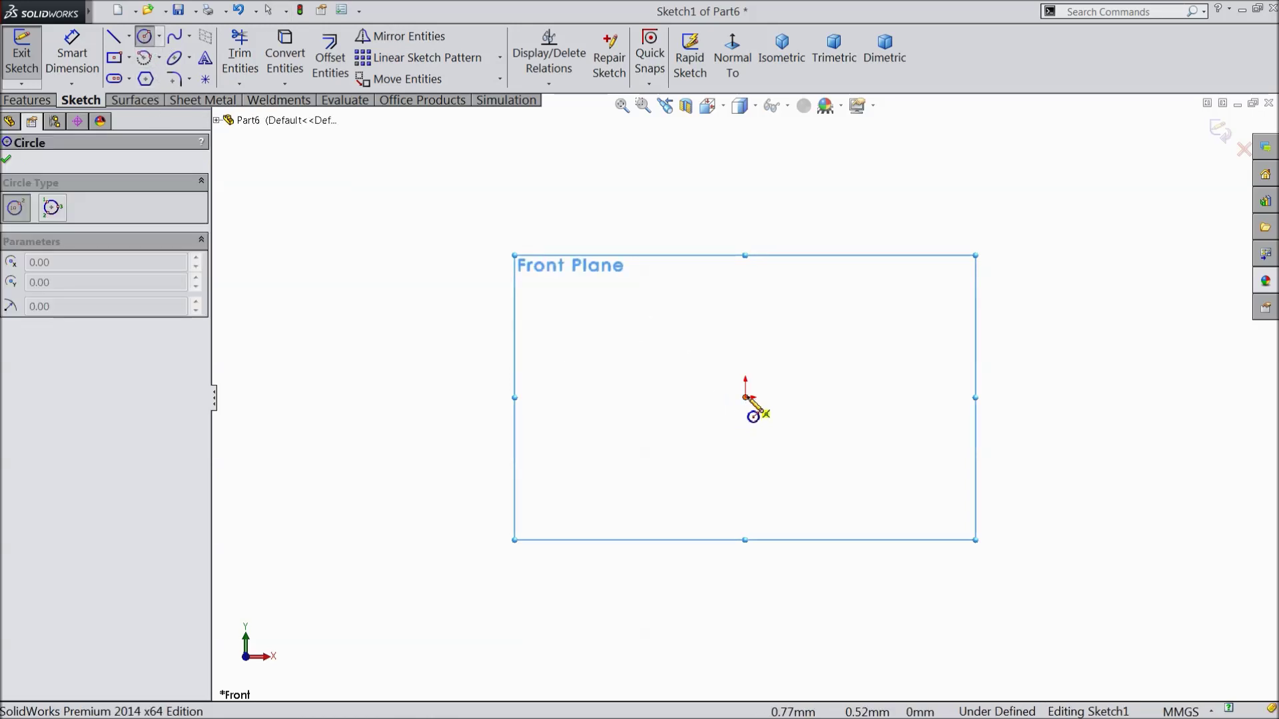
{"action": "left_click", "coordinate": [745, 398]}
{"action": "left_click", "coordinate": [550, 313]}
Dimension the circle's diameter to 18 mm and orbit to a 3D view
{"action": "right_click_drag", "start_coordinate": [358, 222], "coordinate": [358, 189]}
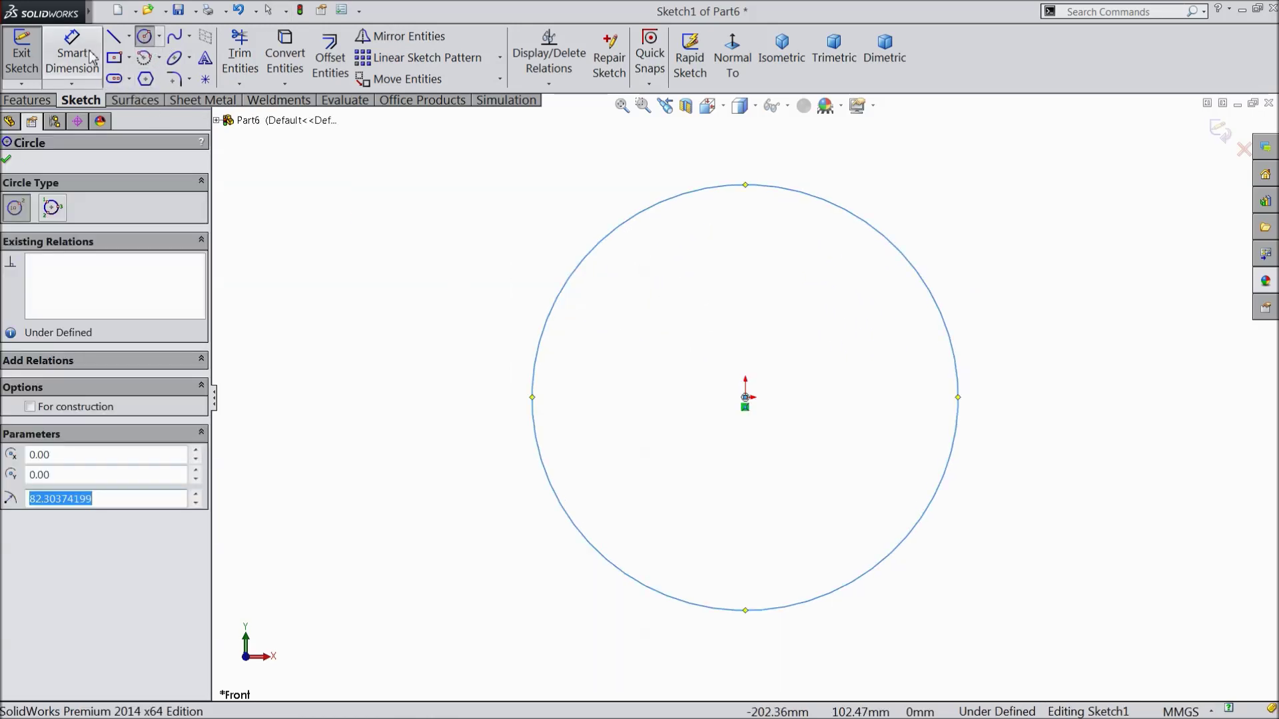
{"action": "left_click", "coordinate": [532, 393]}
{"action": "left_click", "coordinate": [452, 385]}
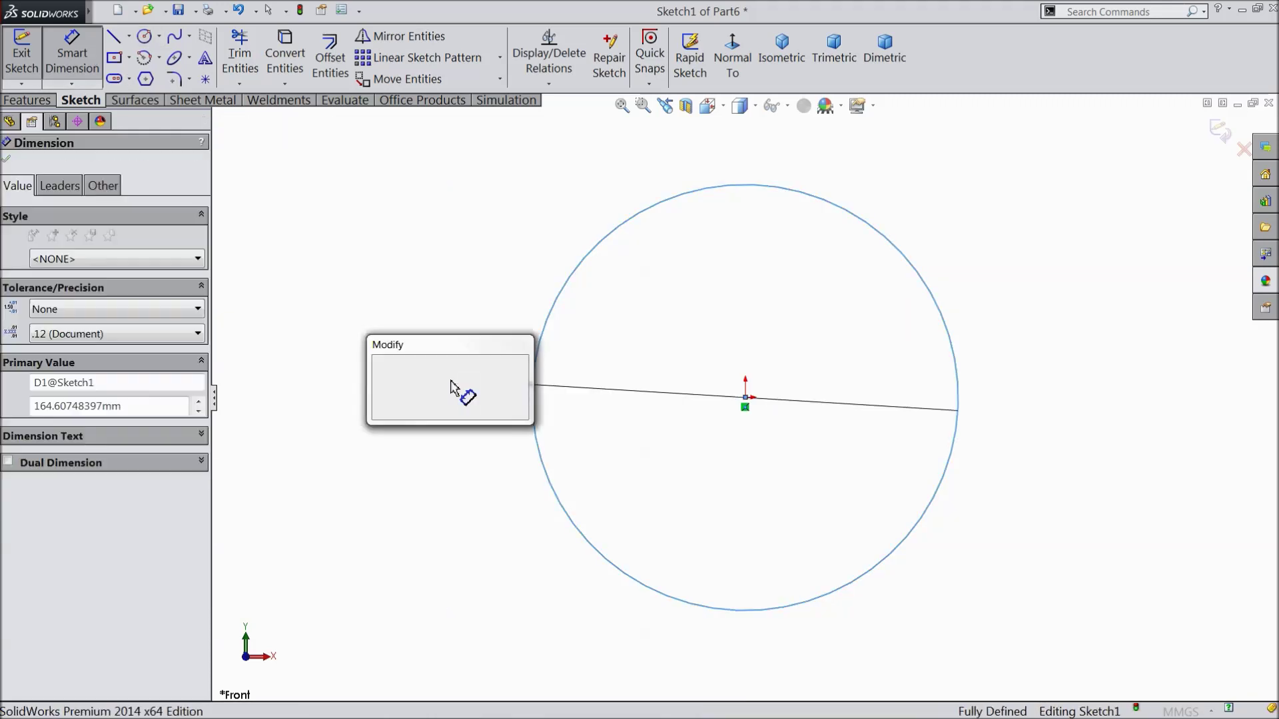
{"action": "type", "text": "18"}
{"action": "key", "text": "Return"}
{"action": "mouse_move", "coordinate": [478, 382]}
{"action": "middle_mouse_down"}
{"action": "mouse_move", "coordinate": [520, 366]}
{"action": "mouse_move", "coordinate": [434, 391]}
{"action": "mouse_move", "coordinate": [446, 427]}
{"action": "middle_mouse_up"}
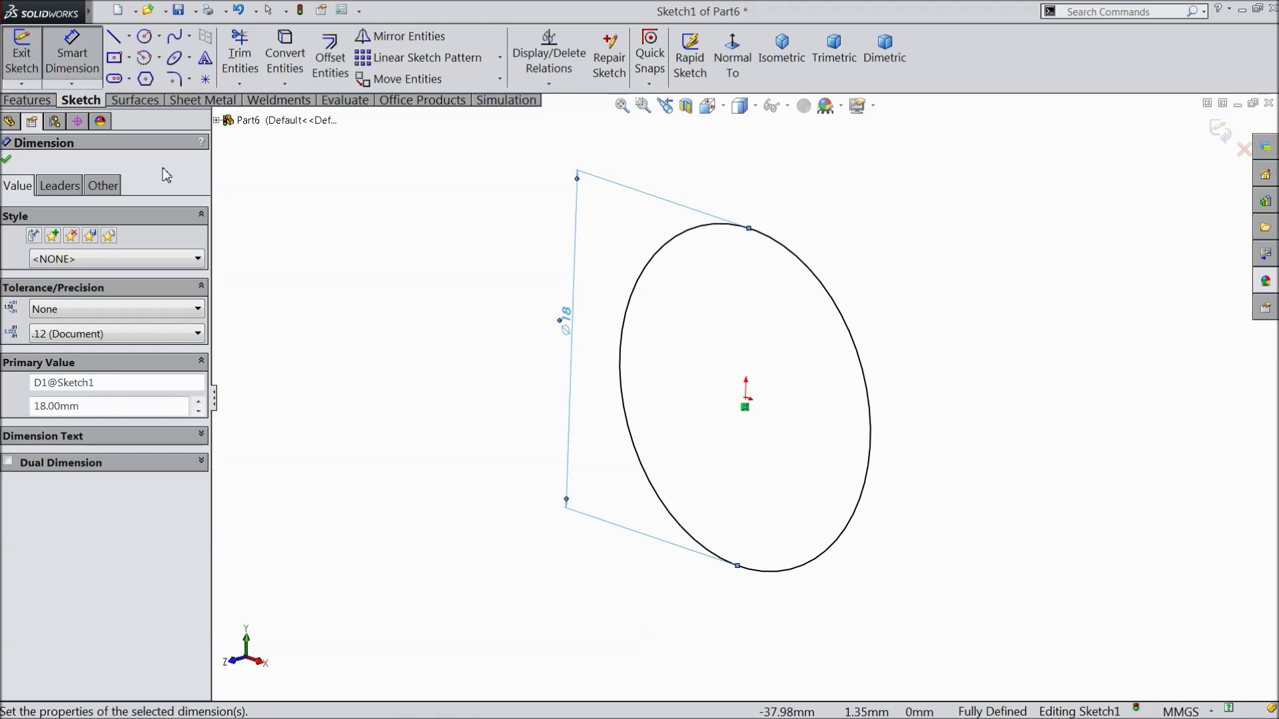
{"action": "left_click", "coordinate": [26, 104]}
Create a reversed, clockwise Height-and-Pitch helix from the circle: 10 mm high, 2 mm pitch, 30° taper
{"action": "left_click", "coordinate": [780, 70]}
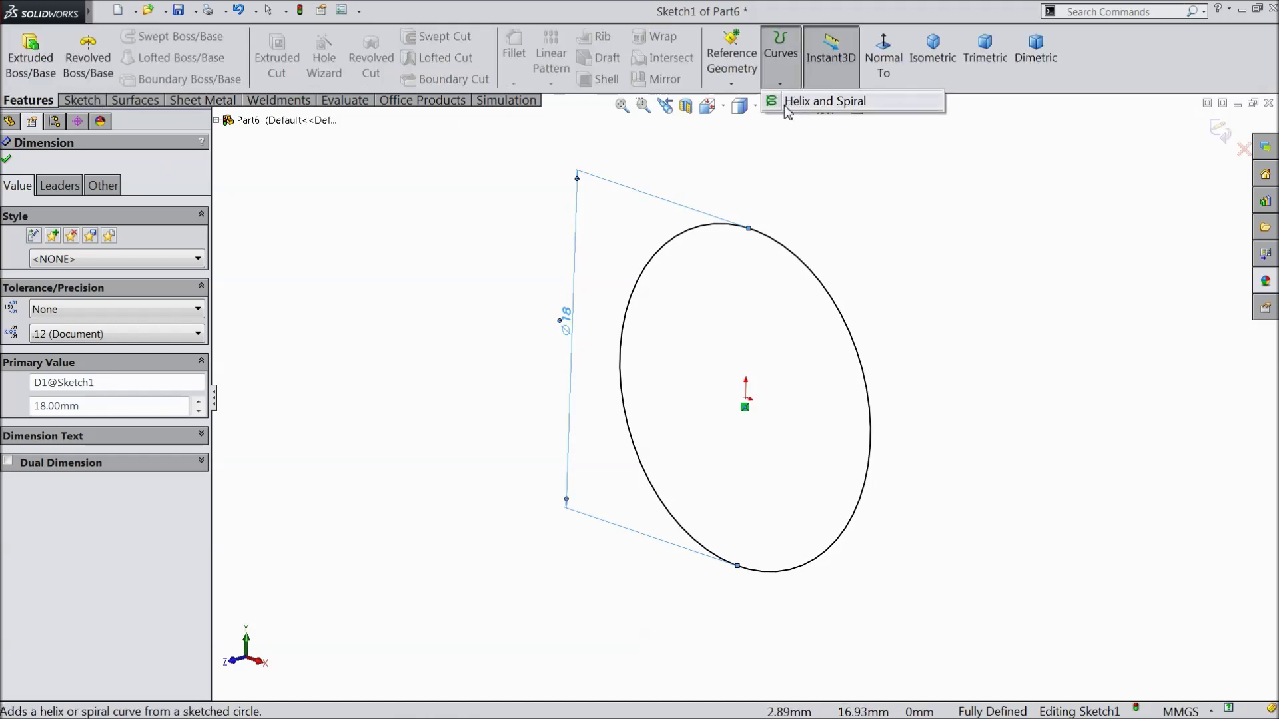
{"action": "left_click", "coordinate": [825, 101]}
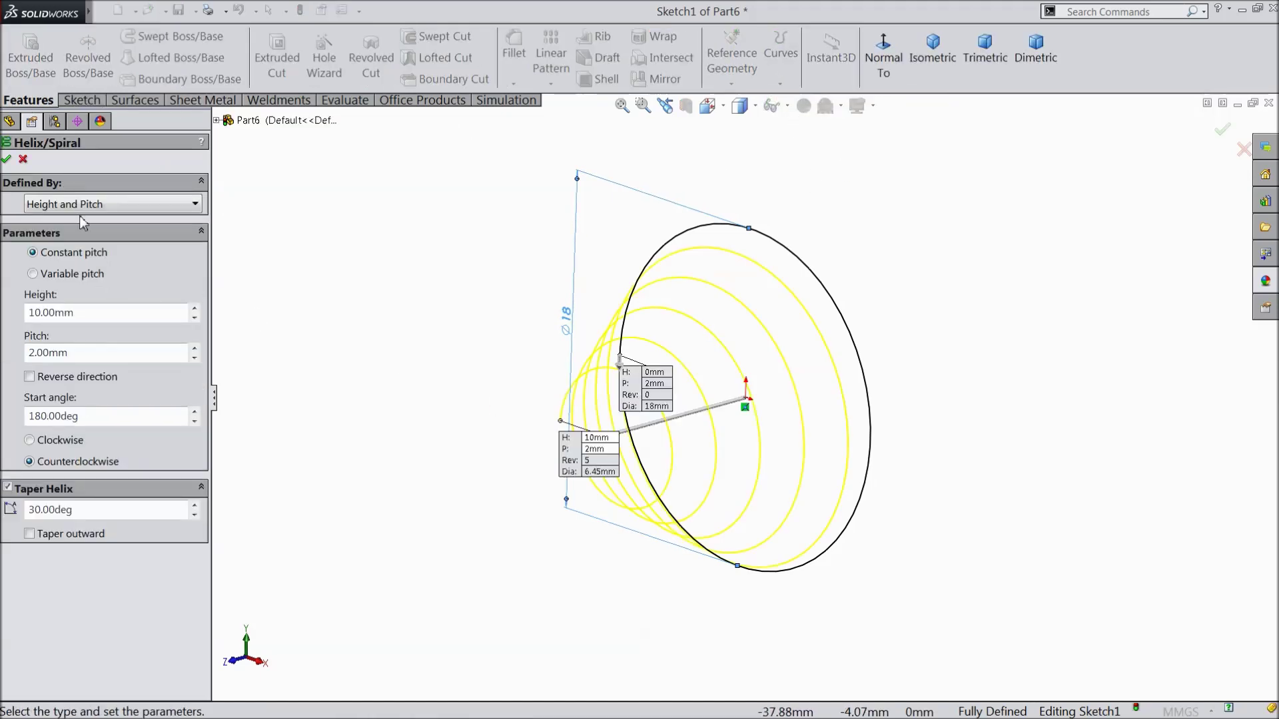
{"action": "left_click", "coordinate": [82, 205]}
{"action": "left_click", "coordinate": [80, 252]}
{"action": "left_click_drag", "start_coordinate": [80, 315], "coordinate": [18, 313]}
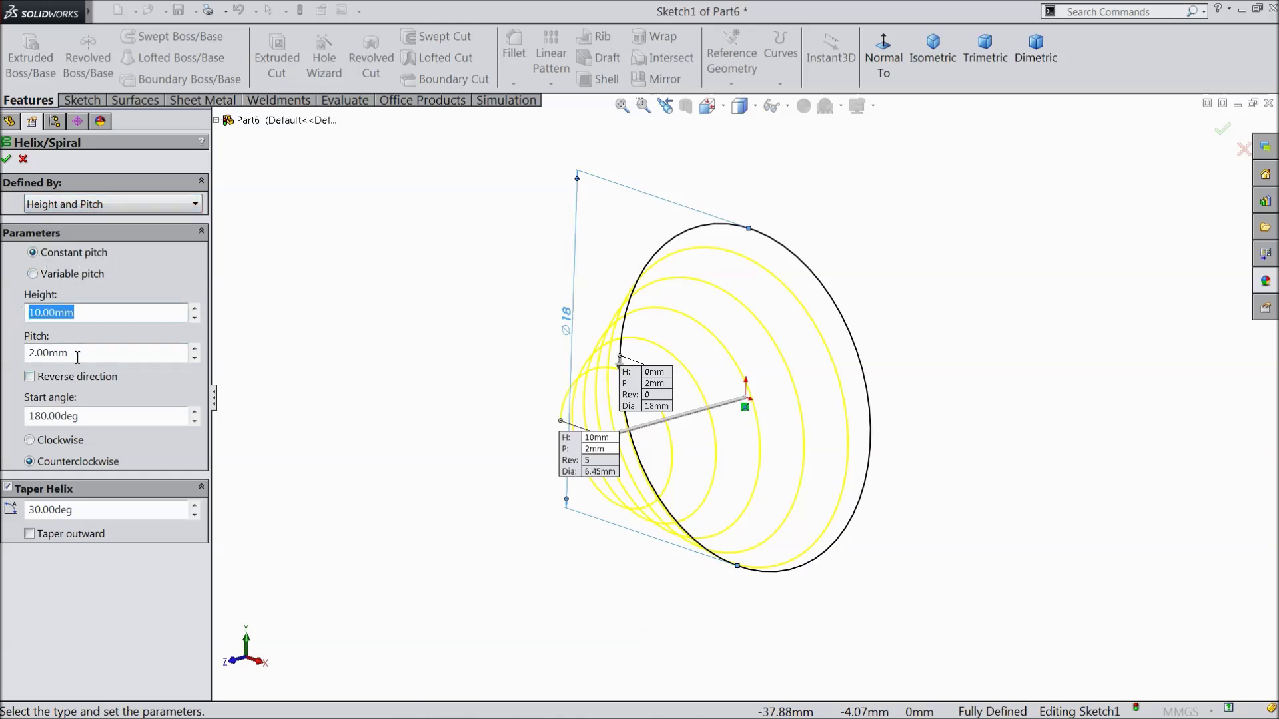
{"action": "left_click_drag", "start_coordinate": [77, 358], "coordinate": [23, 350]}
{"action": "left_click", "coordinate": [29, 377]}
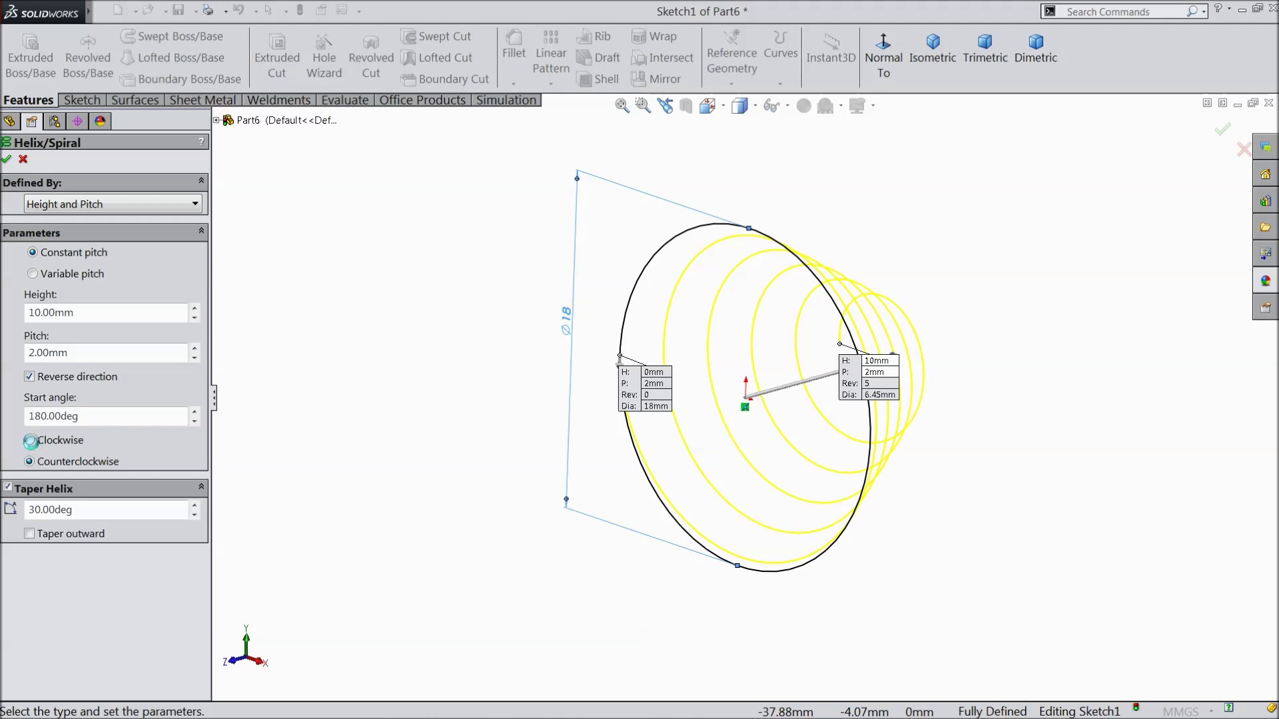
{"action": "left_click", "coordinate": [30, 441]}
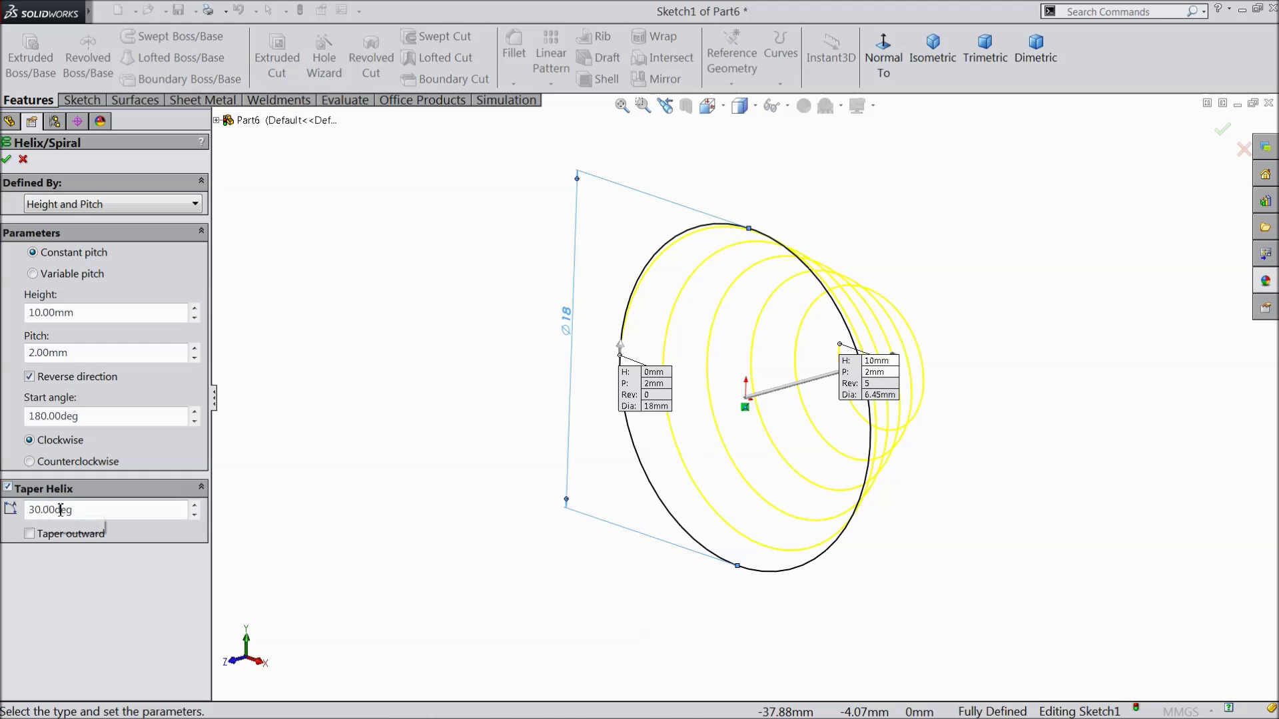
{"action": "left_click", "coordinate": [6, 160]}
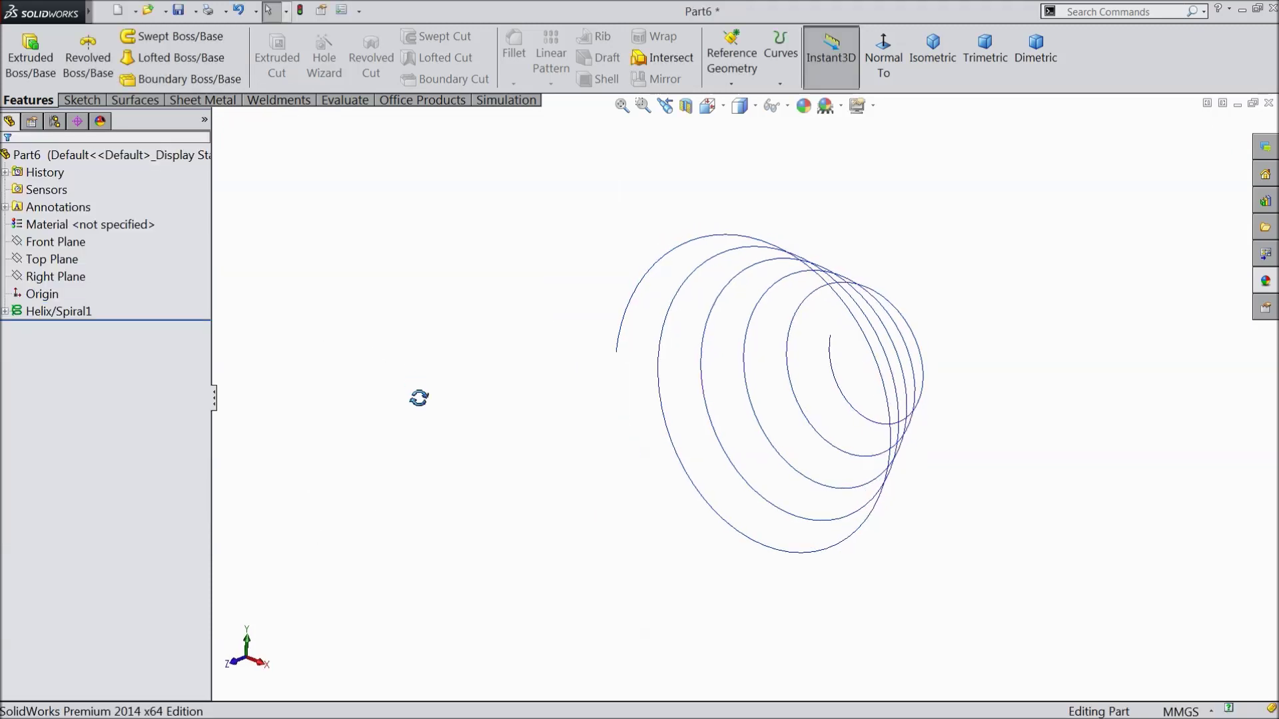
{"action": "mouse_move", "coordinate": [418, 398]}
{"action": "middle_mouse_down"}
{"action": "mouse_move", "coordinate": [374, 420]}
{"action": "mouse_move", "coordinate": [331, 405]}
{"action": "mouse_move", "coordinate": [406, 389]}
{"action": "middle_mouse_up"}
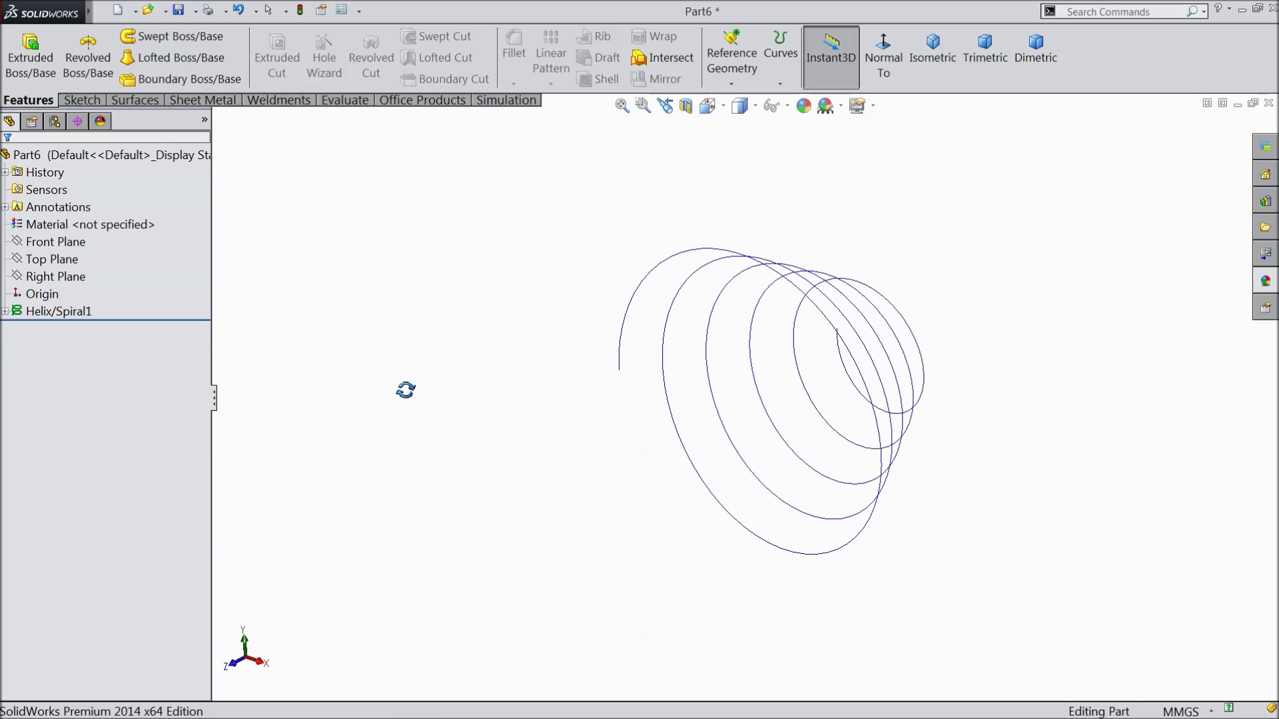
Create Plane1 parallel to the Right Plane through the helix's end point
{"action": "left_click", "coordinate": [62, 259]}
{"action": "left_click", "coordinate": [66, 244]}
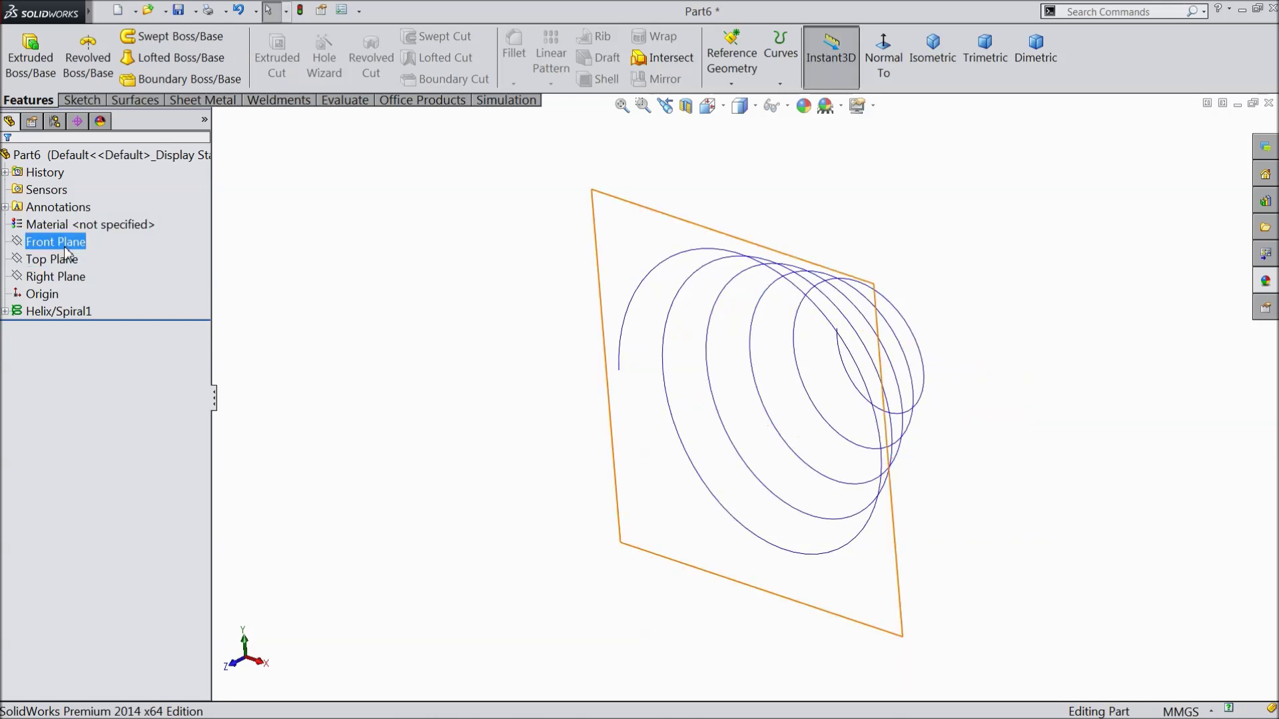
{"action": "left_click", "coordinate": [65, 277]}
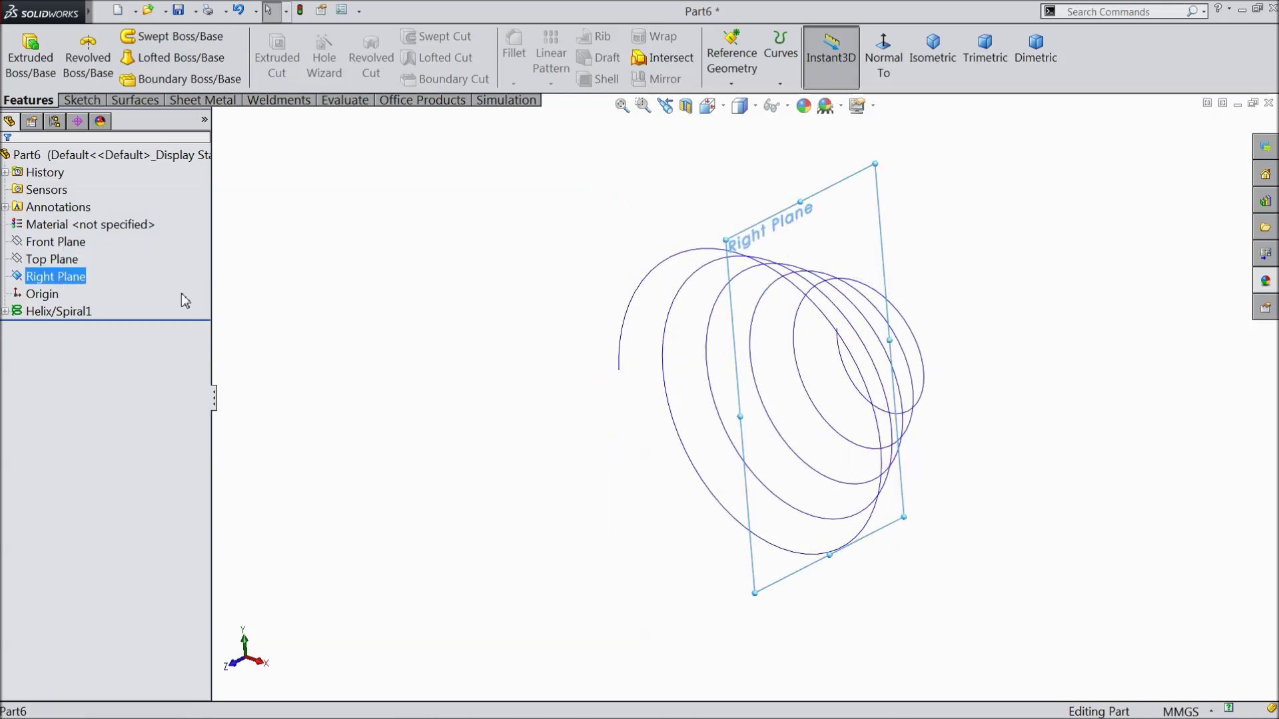
{"action": "left_click", "coordinate": [731, 83]}
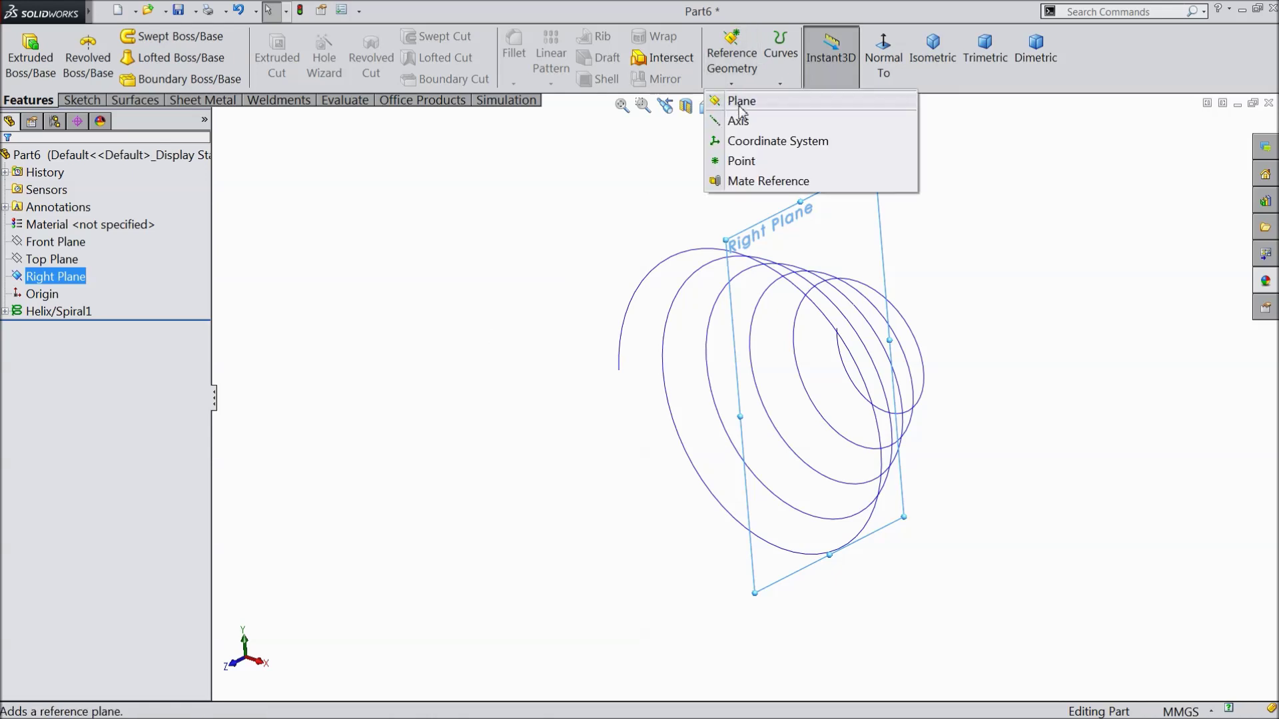
{"action": "left_click", "coordinate": [740, 103]}
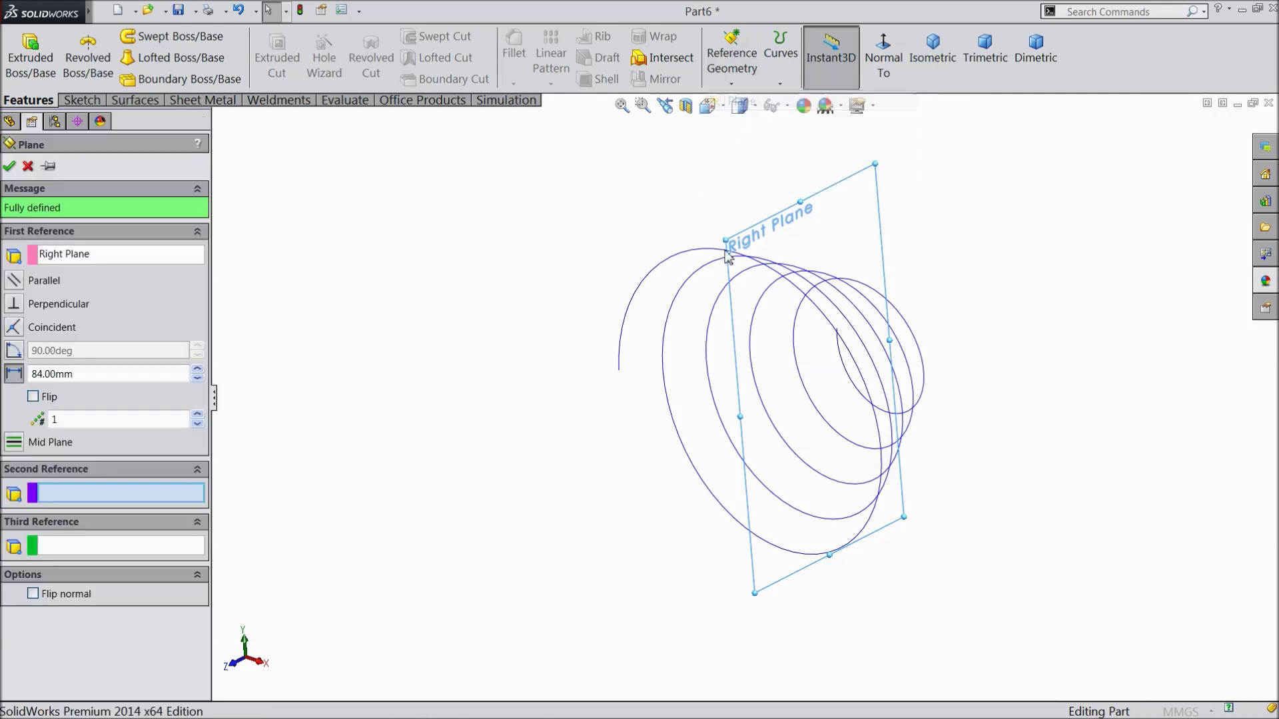
{"action": "left_click", "coordinate": [620, 371]}
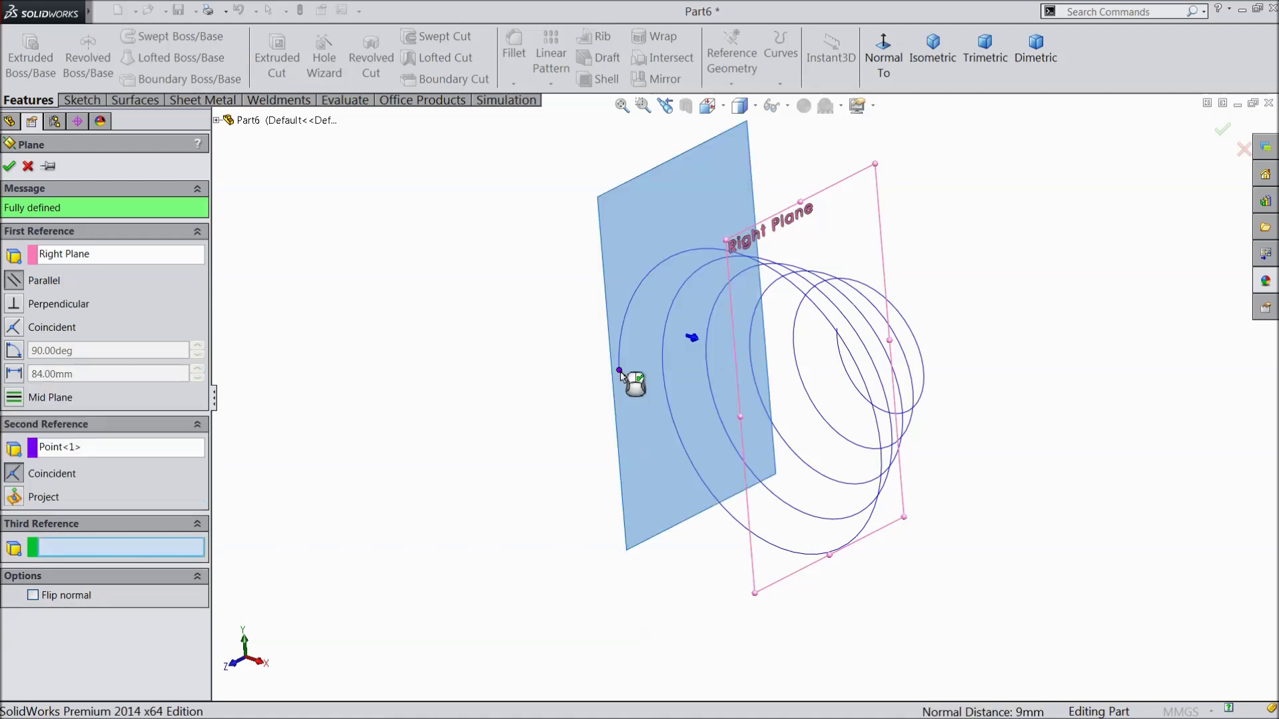
{"action": "left_click", "coordinate": [9, 166]}
Finish the plane and start a new sketch
{"action": "key", "text": "z"}
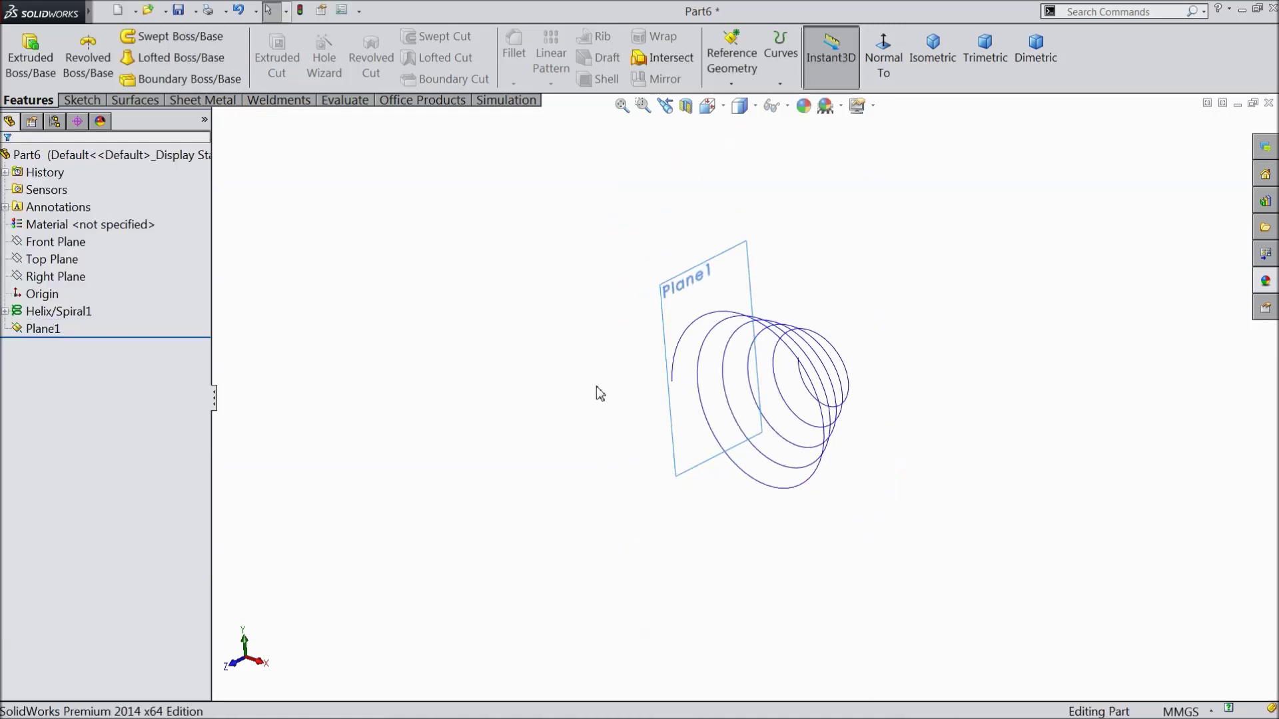
{"action": "mouse_move", "coordinate": [597, 387]}
{"action": "middle_mouse_down"}
{"action": "mouse_move", "coordinate": [656, 394]}
{"action": "mouse_move", "coordinate": [593, 374]}
{"action": "mouse_move", "coordinate": [584, 388]}
{"action": "middle_mouse_up"}
{"action": "left_click", "coordinate": [41, 243]}
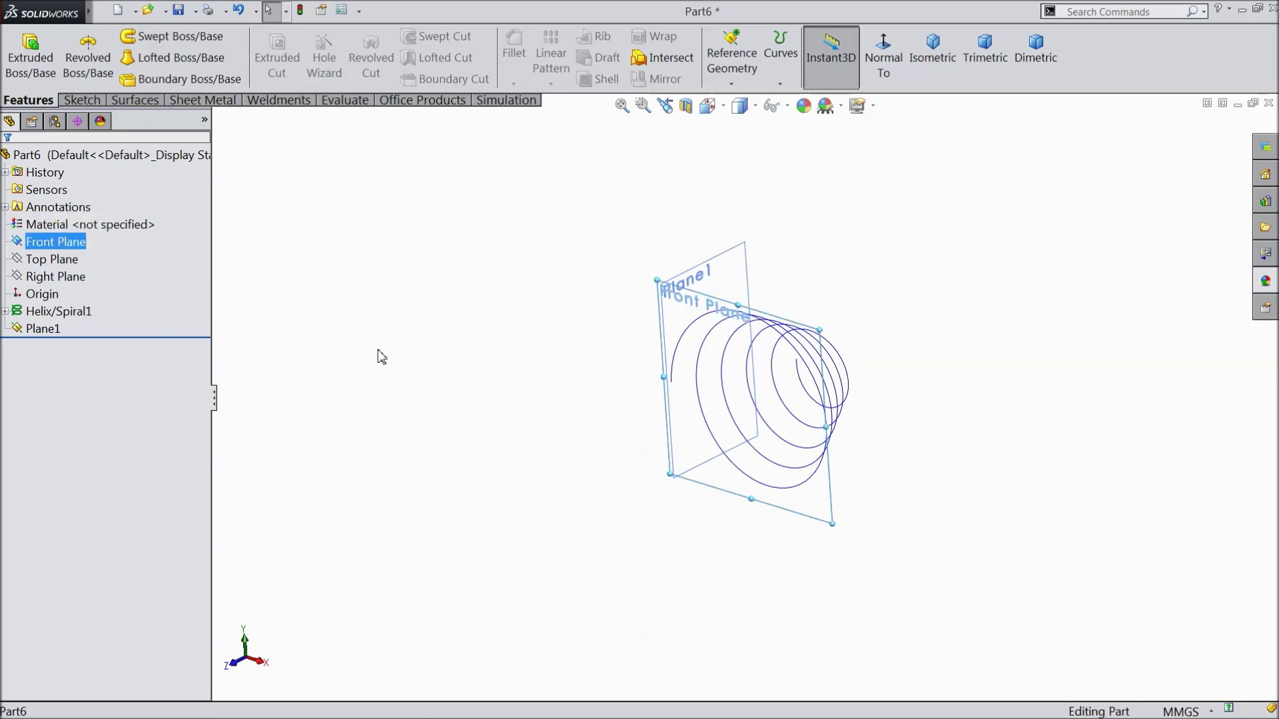
{"action": "mouse_move", "coordinate": [380, 357]}
{"action": "middle_mouse_down"}
{"action": "mouse_move", "coordinate": [309, 363]}
{"action": "mouse_move", "coordinate": [371, 354]}
{"action": "middle_mouse_up"}
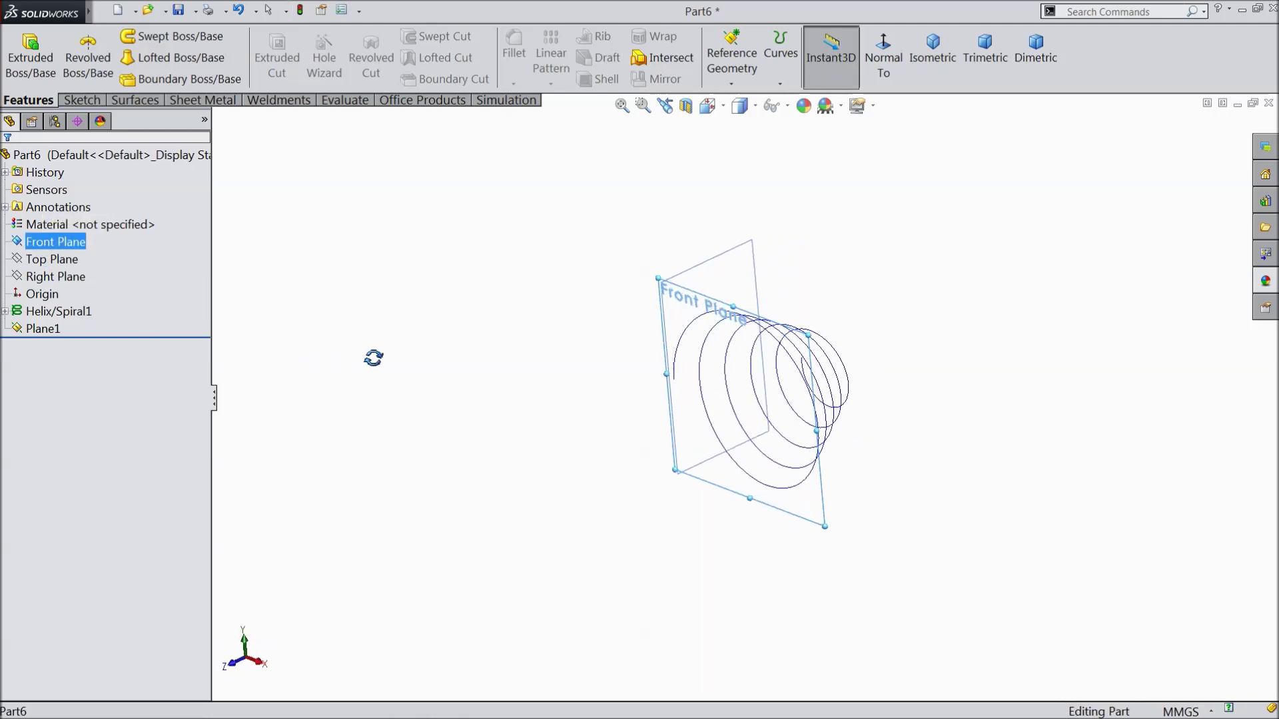
{"action": "key", "text": "Escape"}
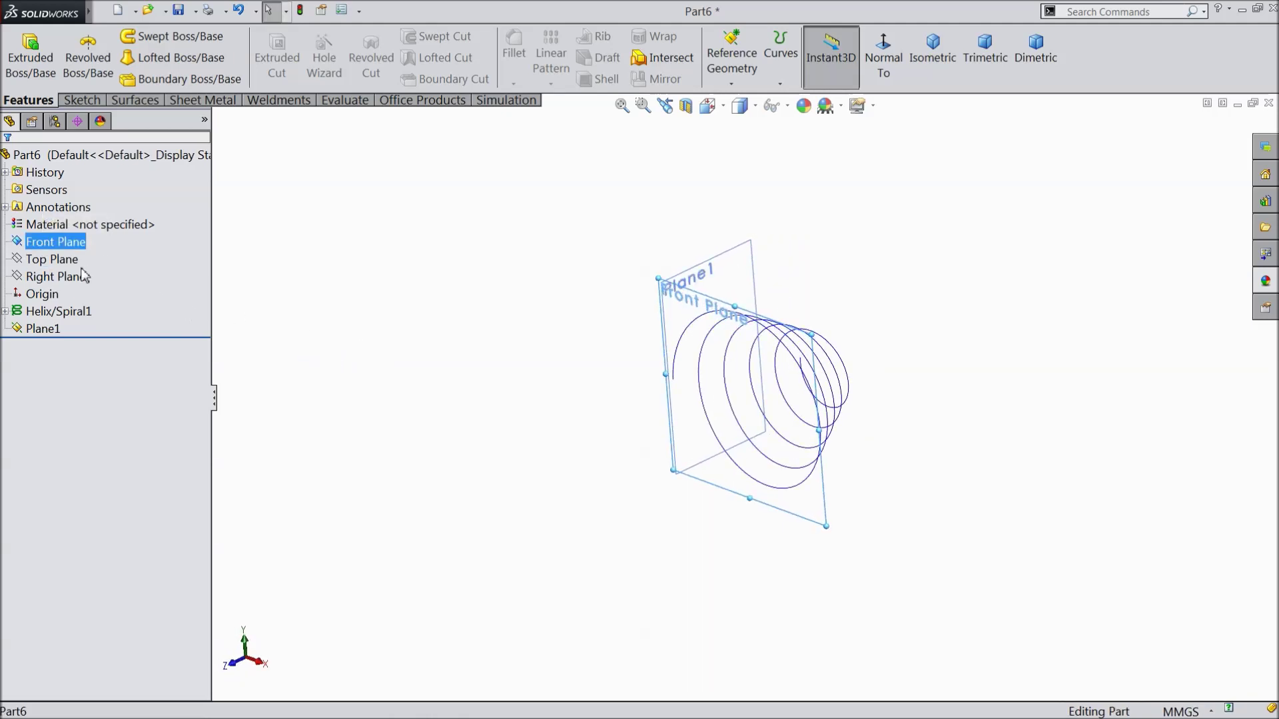
{"action": "left_click", "coordinate": [81, 100]}
{"action": "left_click", "coordinate": [26, 56]}
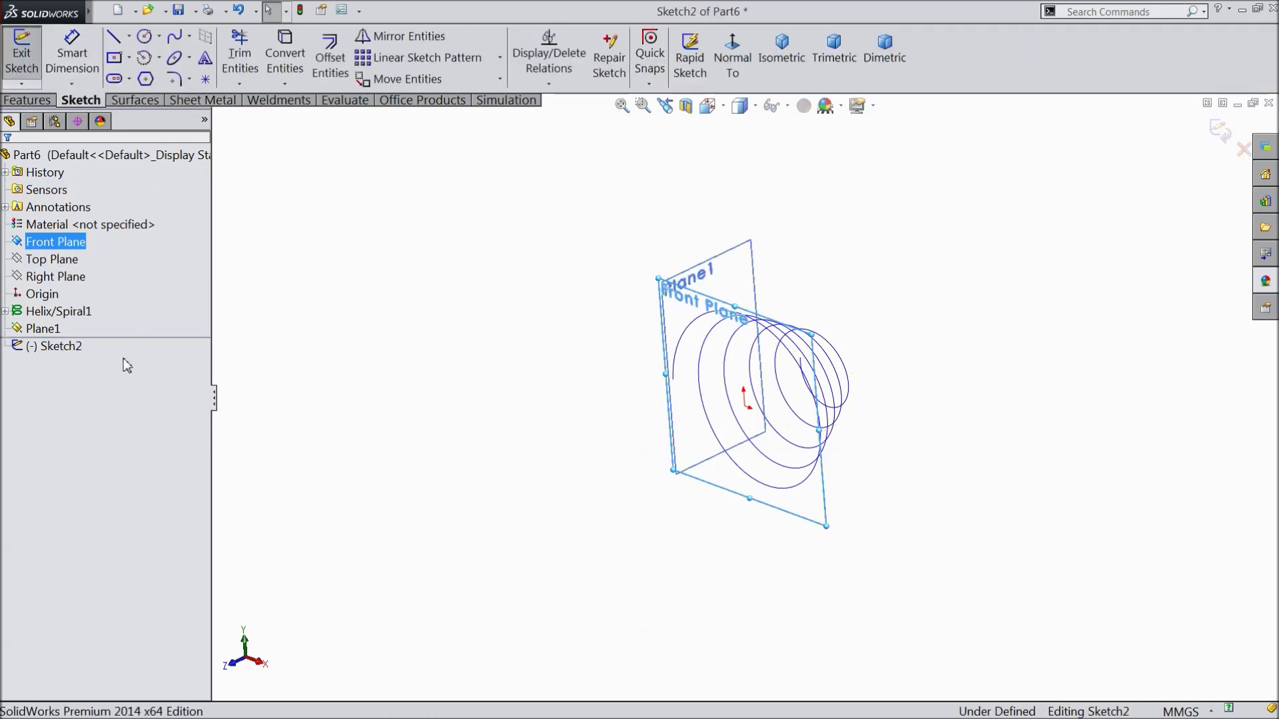
Convert the helix's base circle from Sketch1 into the new sketch
{"action": "scroll", "coordinate": [720, 426], "scroll_direction": "down", "scroll_amount": 1}
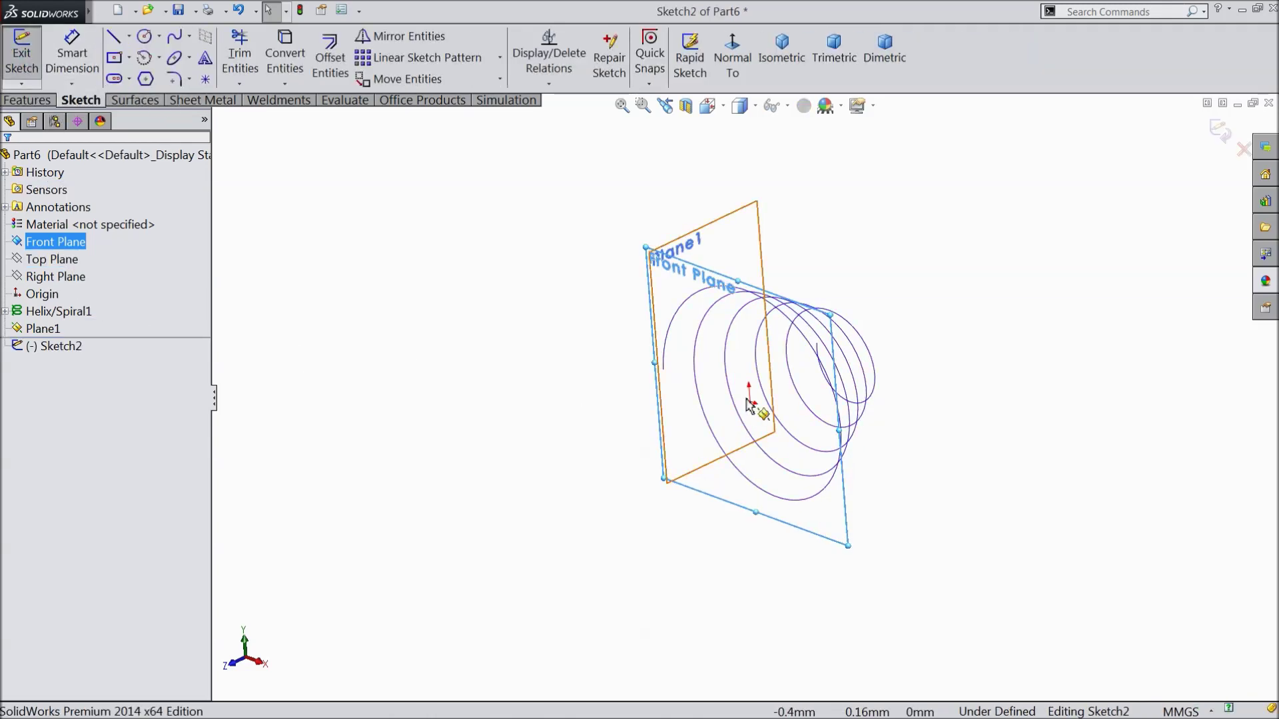
{"action": "left_click", "coordinate": [5, 311]}
{"action": "left_click", "coordinate": [59, 328]}
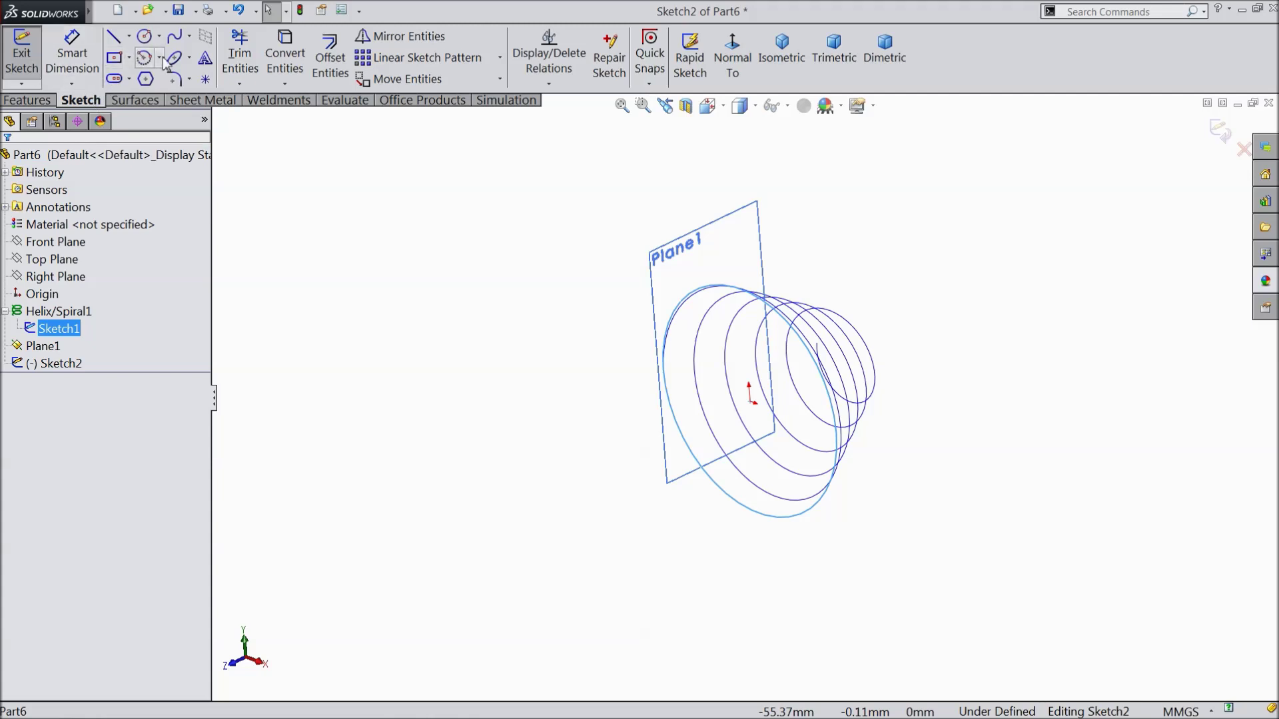
{"action": "left_click", "coordinate": [285, 57]}
Add a driven Ø18 diameter dimension to the converted circle
{"action": "scroll", "coordinate": [726, 479], "scroll_direction": "down", "scroll_amount": 2}
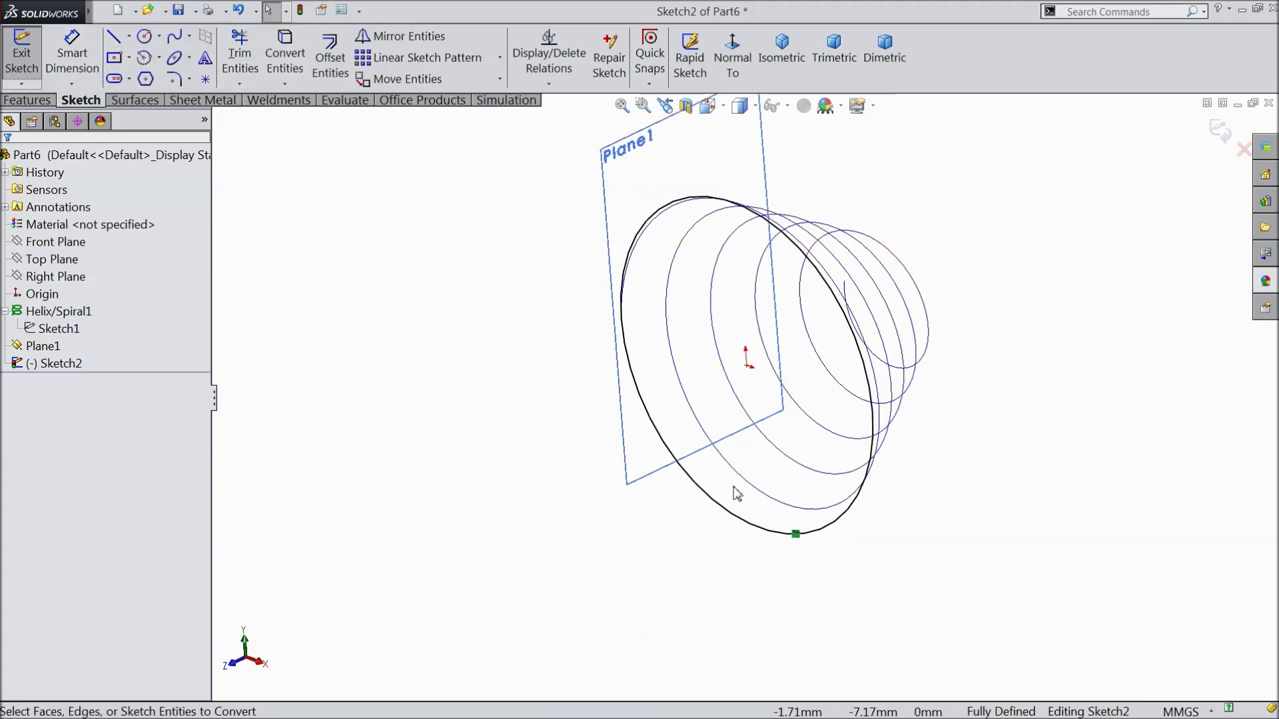
{"action": "left_click", "coordinate": [72, 57]}
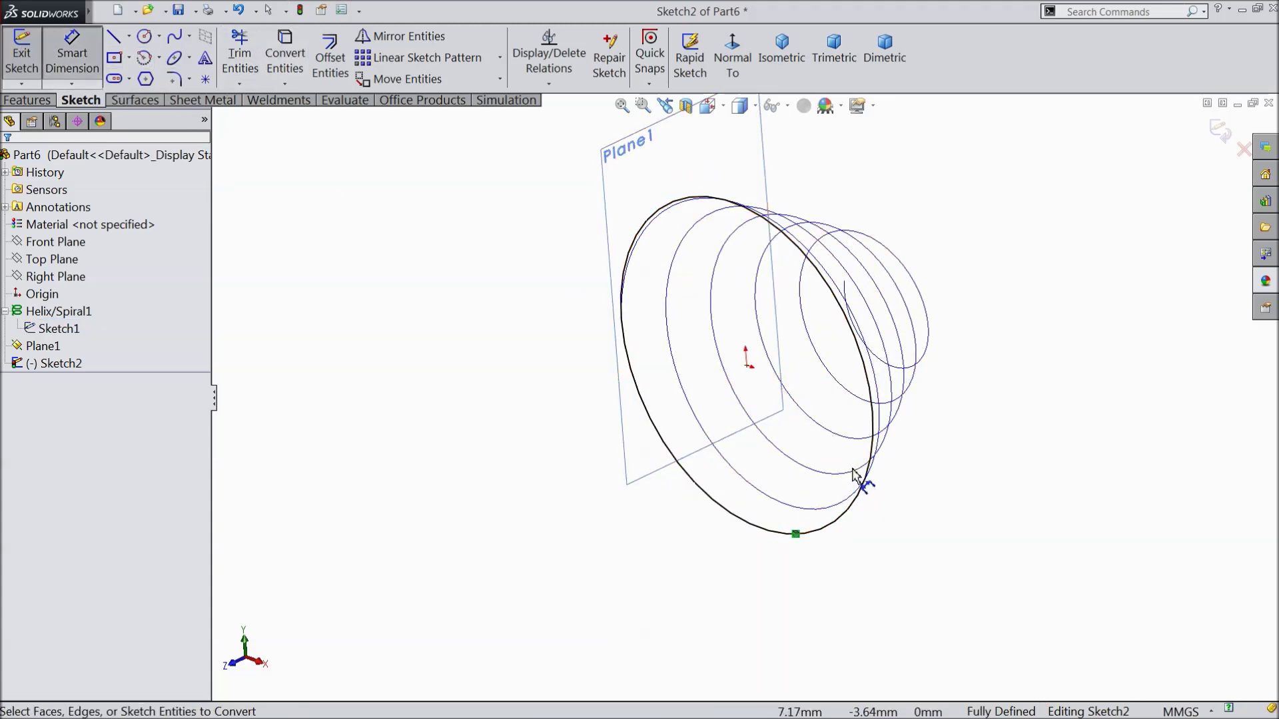
{"action": "left_click", "coordinate": [863, 495]}
{"action": "left_click", "coordinate": [1026, 468]}
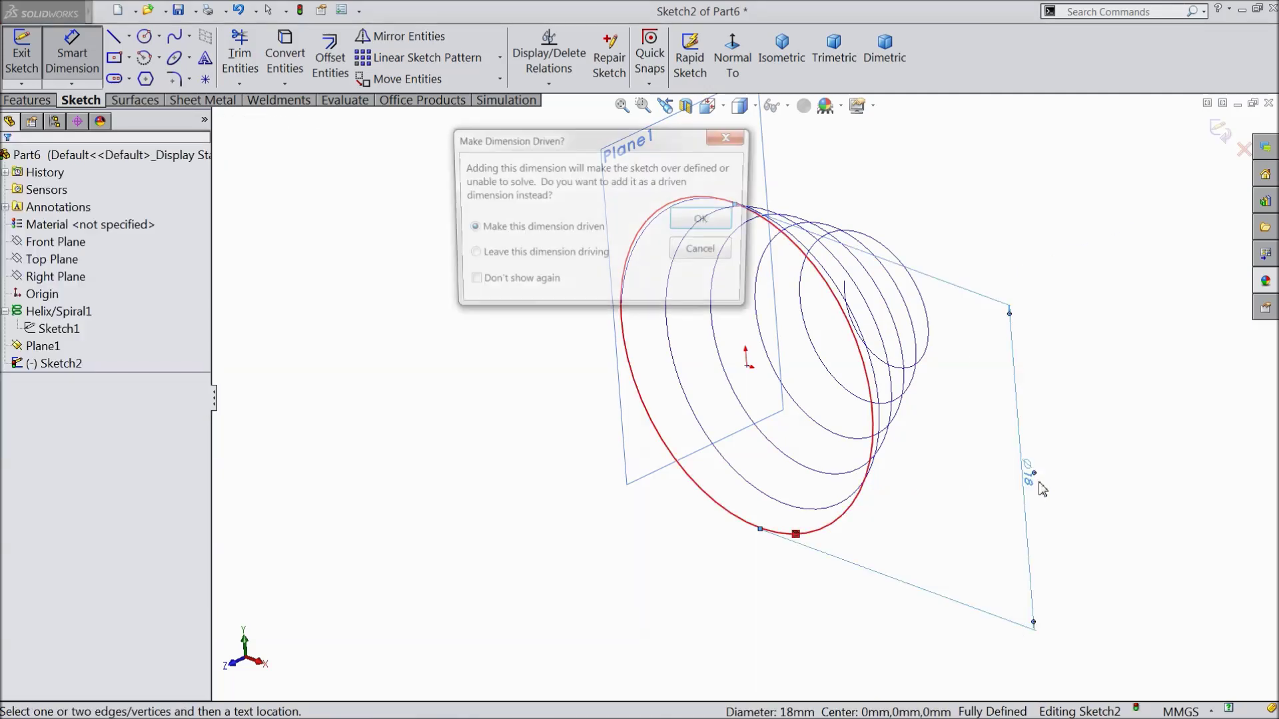
{"action": "left_click", "coordinate": [706, 220]}
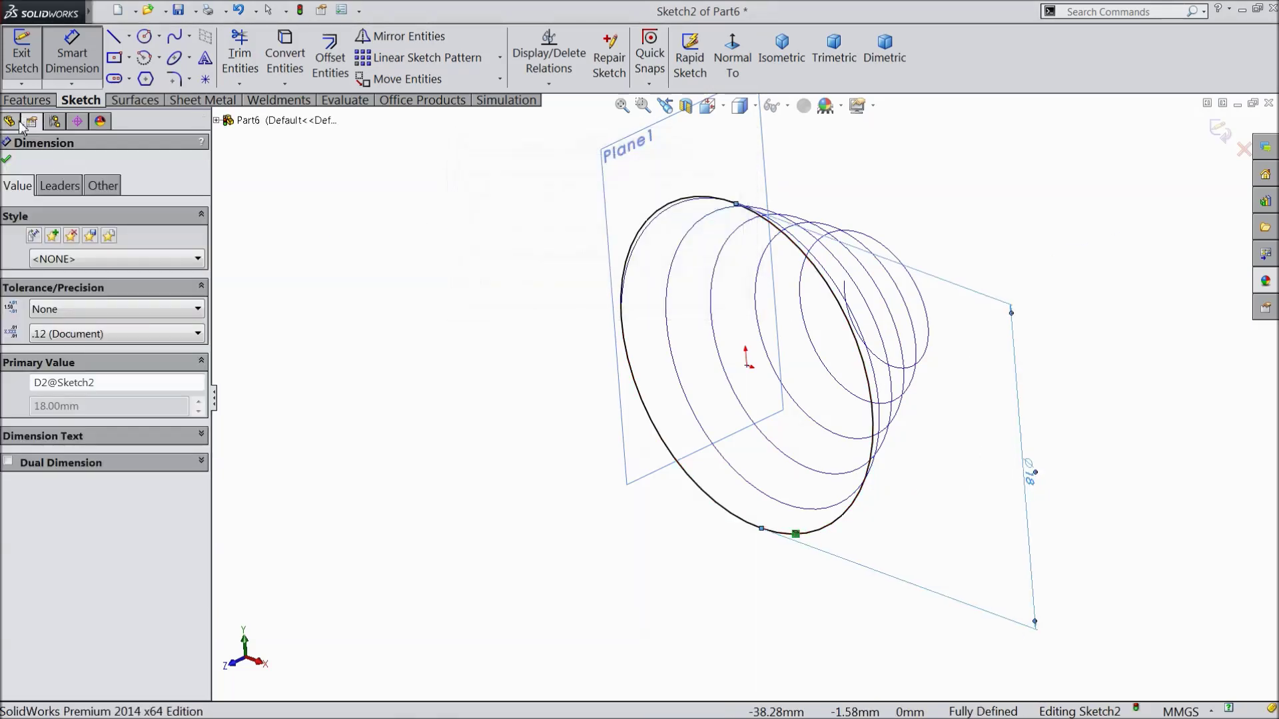
{"action": "left_click", "coordinate": [9, 161]}
{"action": "left_click", "coordinate": [39, 101]}
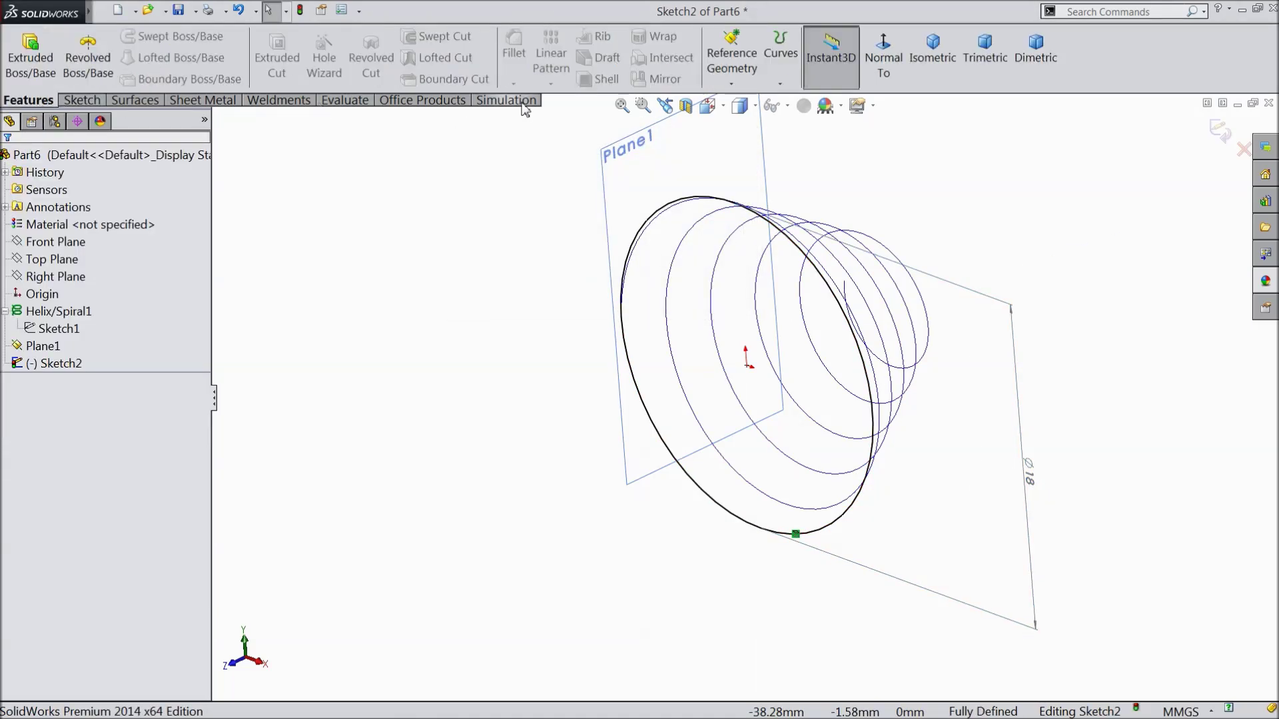
Start a new helix on the circle with no taper, defined by Height and Revolution
{"action": "left_click", "coordinate": [780, 57]}
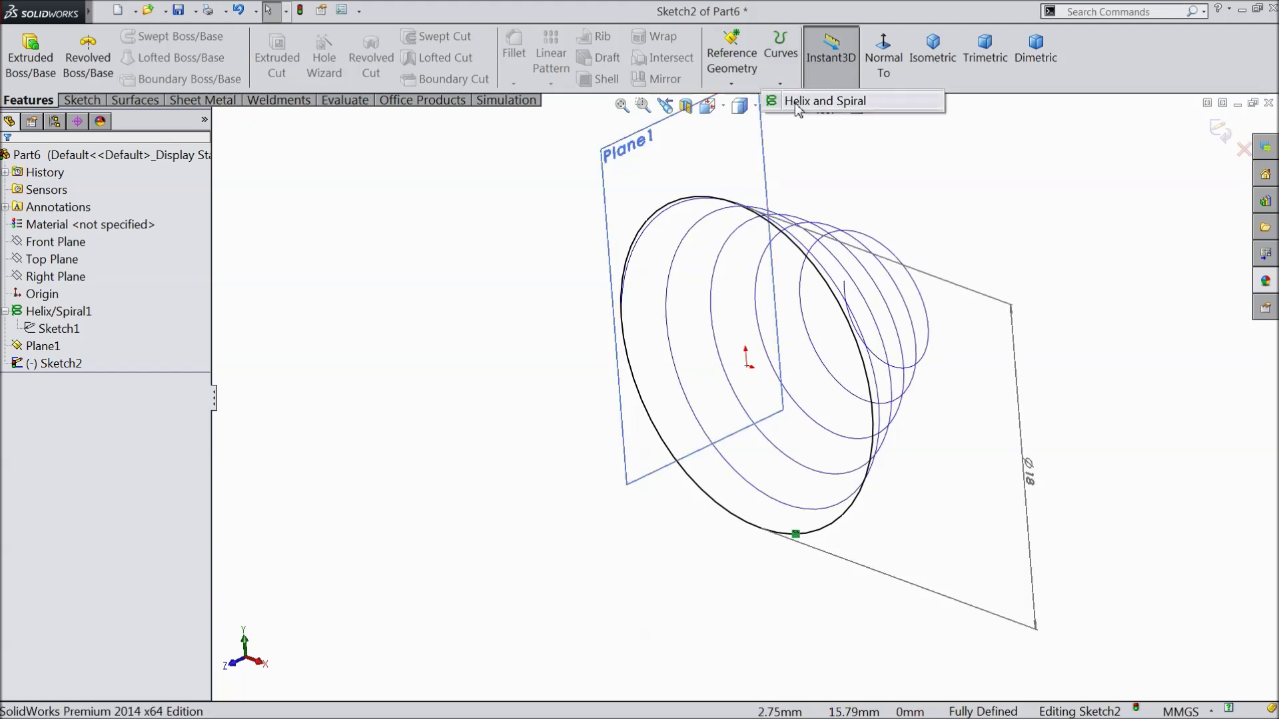
{"action": "left_click", "coordinate": [794, 102]}
{"action": "scroll", "coordinate": [465, 265], "scroll_direction": "up", "scroll_amount": 3}
{"action": "middle_click_drag", "start_coordinate": [465, 265], "coordinate": [477, 294]}
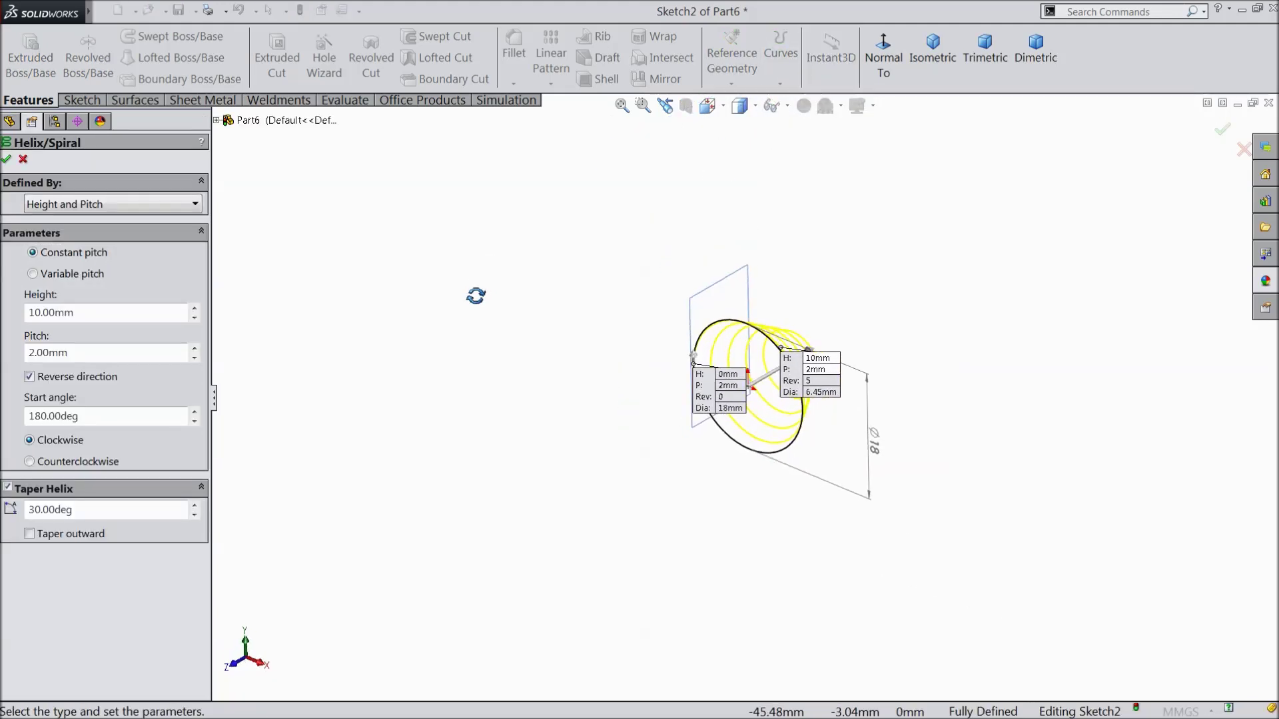
{"action": "left_click", "coordinate": [8, 489]}
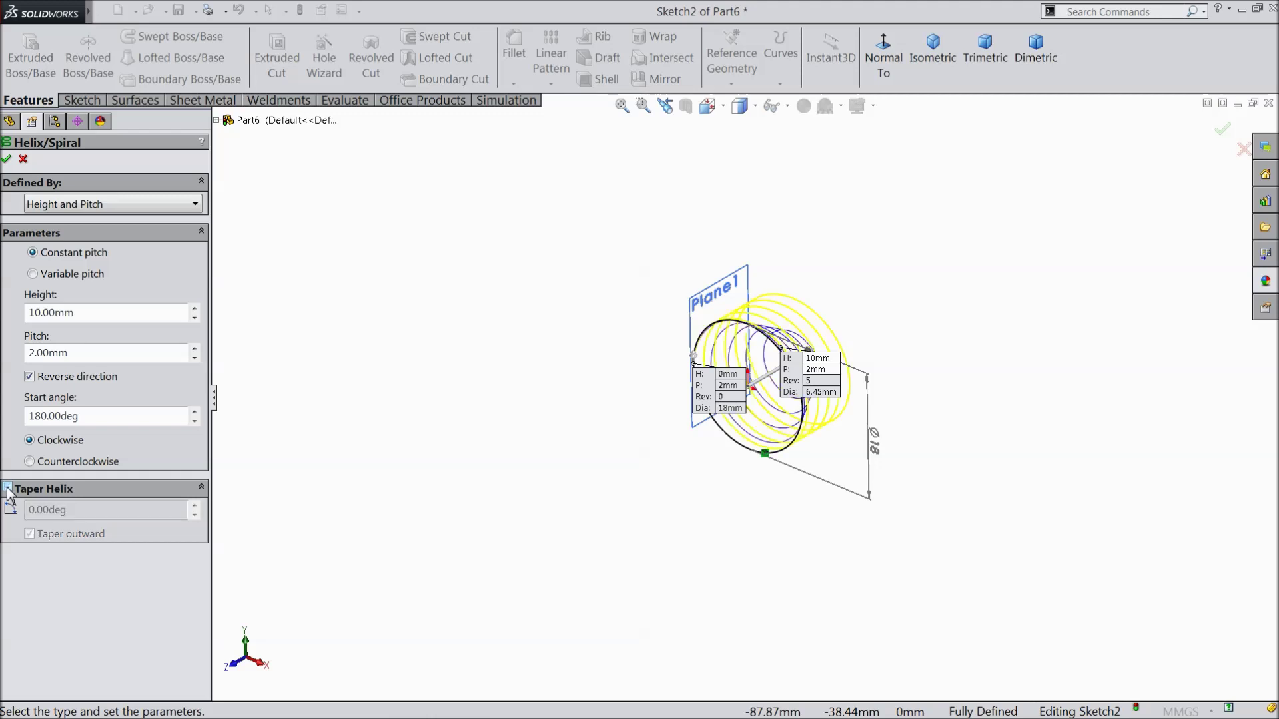
{"action": "left_click", "coordinate": [80, 207]}
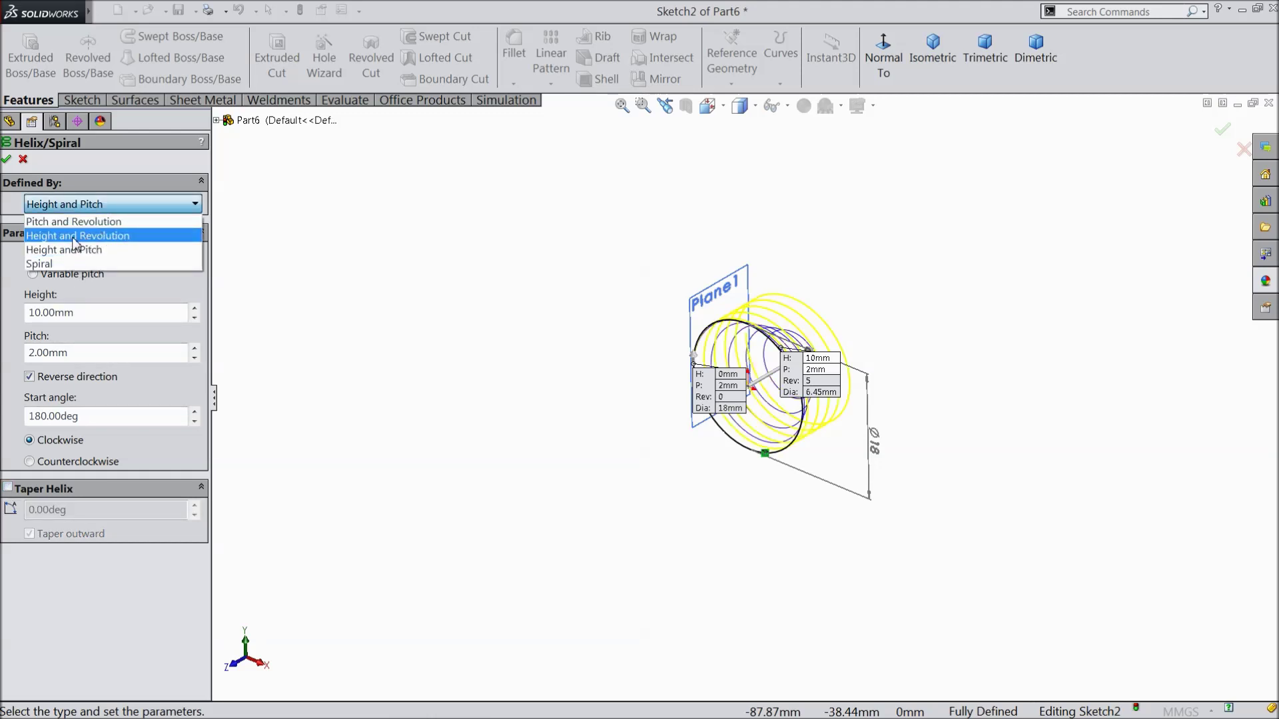
{"action": "left_click", "coordinate": [74, 237]}
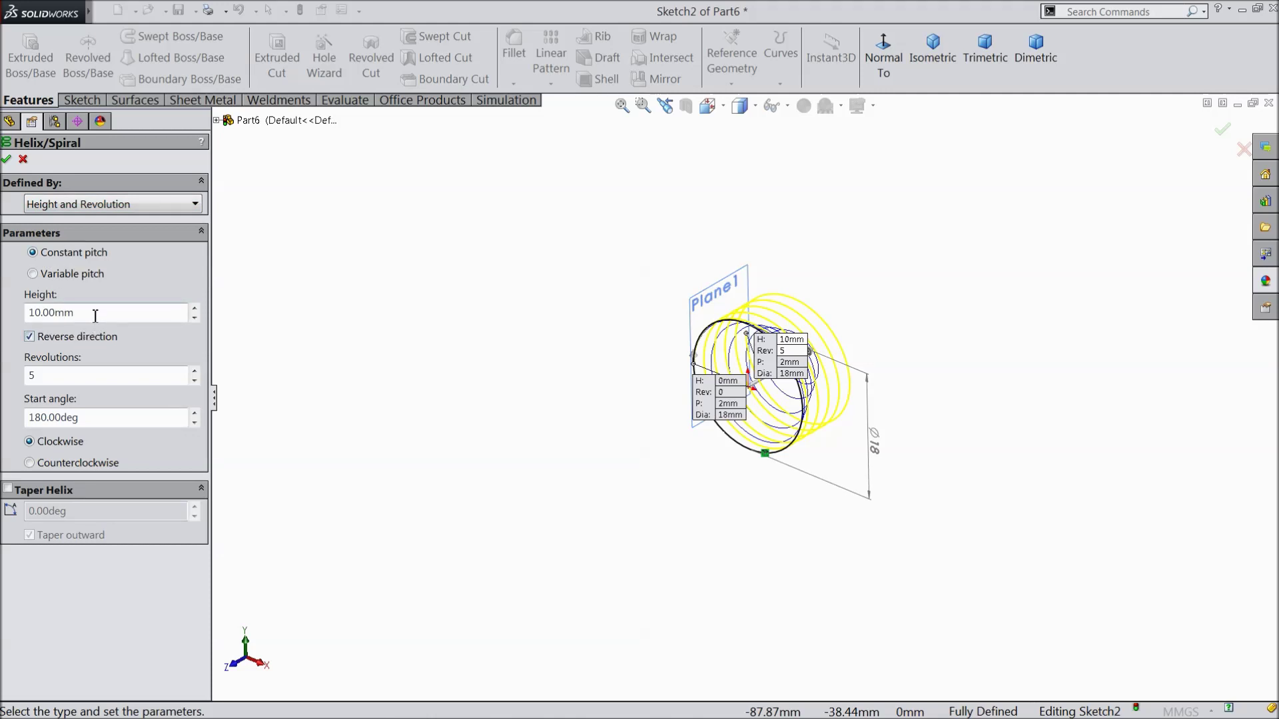
Set the helix height to 84 mm with 40 revolutions, un-reversed and counterclockwise, and accept
{"action": "left_click_drag", "start_coordinate": [95, 316], "coordinate": [2, 309]}
{"action": "type", "text": "84"}
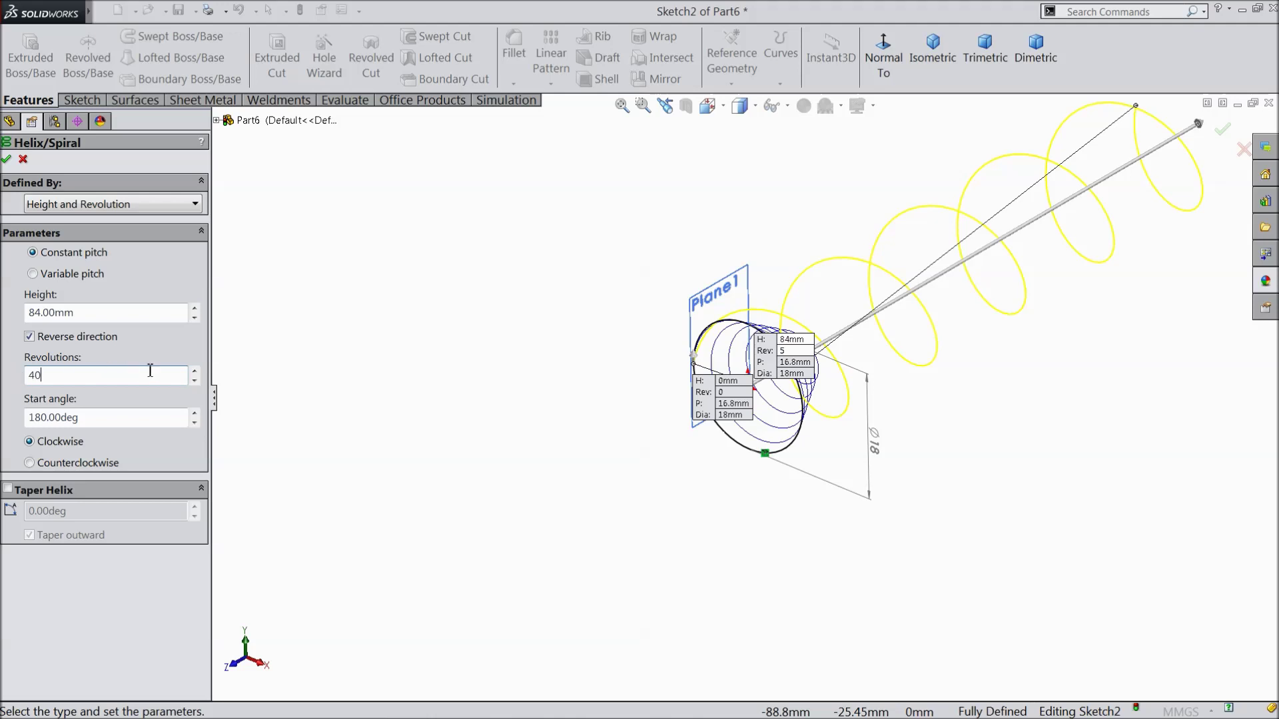
{"action": "left_click", "coordinate": [29, 337]}
{"action": "scroll", "coordinate": [381, 449], "scroll_direction": "up", "scroll_amount": 2}
{"action": "scroll", "coordinate": [799, 342], "scroll_direction": "down", "scroll_amount": 3}
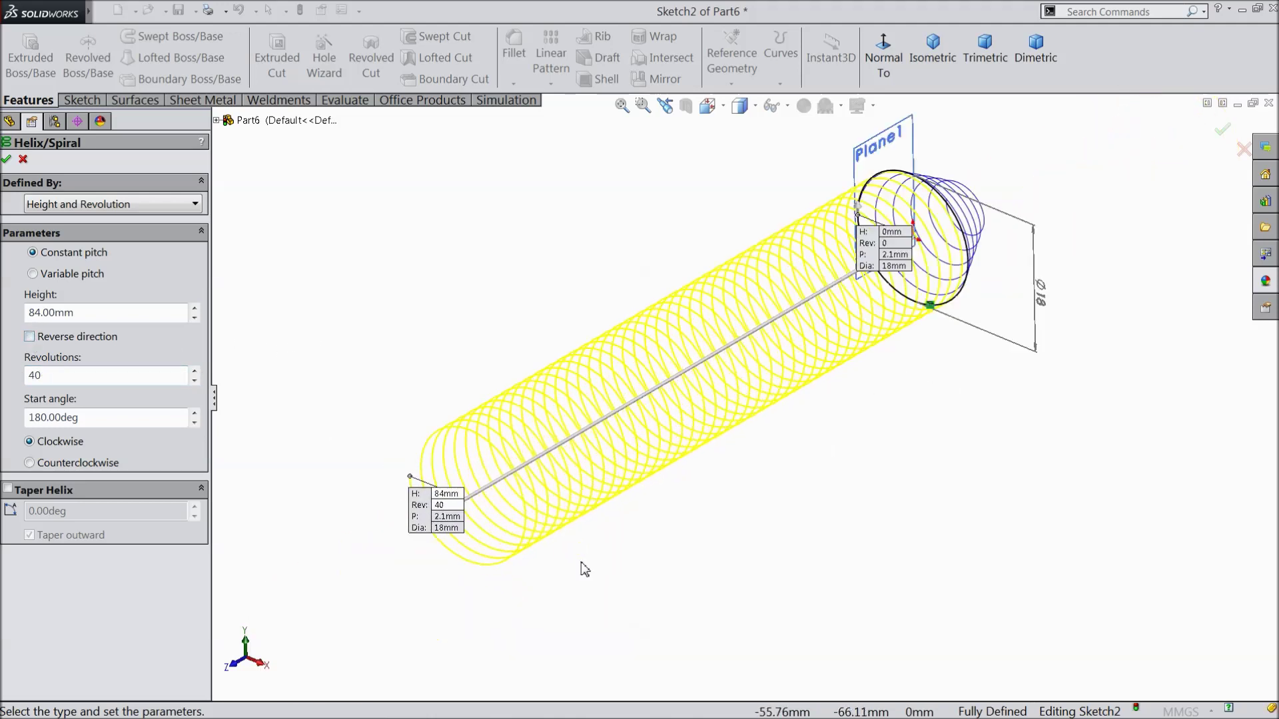
{"action": "scroll", "coordinate": [872, 216], "scroll_direction": "up", "scroll_amount": 2}
{"action": "scroll", "coordinate": [872, 216], "scroll_direction": "down", "scroll_amount": 2}
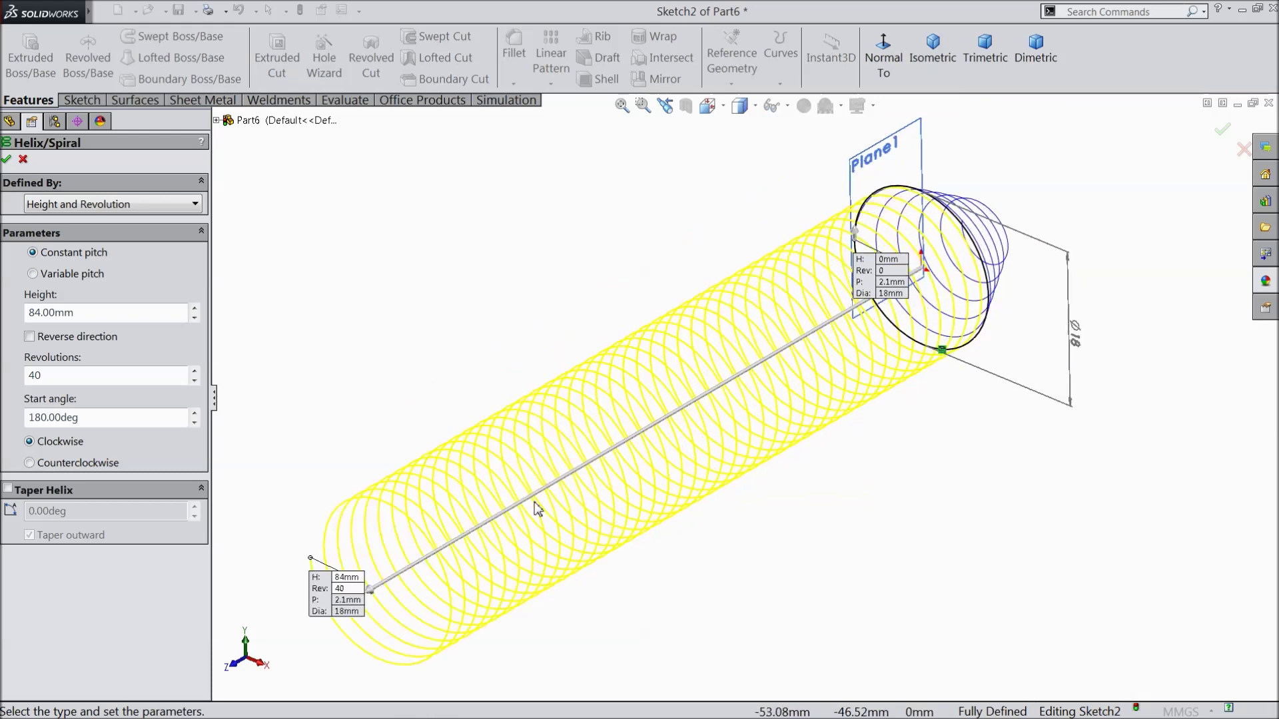
{"action": "left_click", "coordinate": [29, 463]}
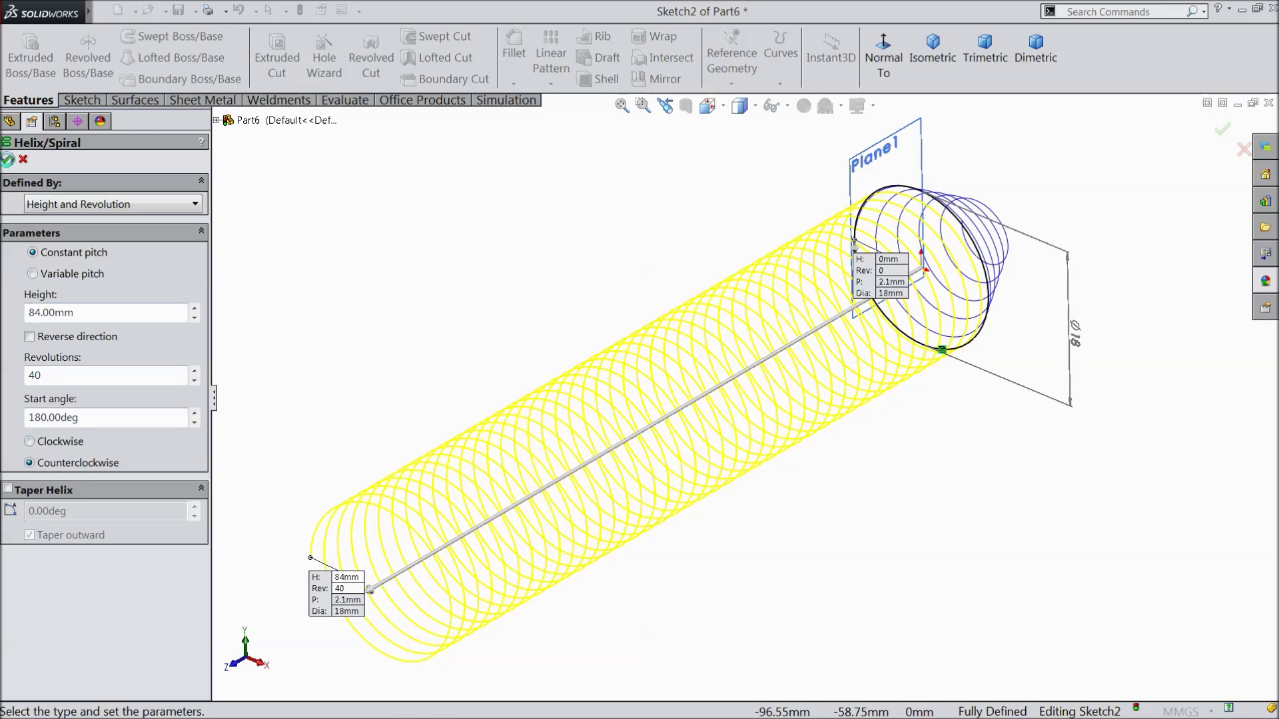
{"action": "left_click", "coordinate": [7, 160]}
Hide Plane1
{"action": "scroll", "coordinate": [477, 393], "scroll_direction": "up", "scroll_amount": 2}
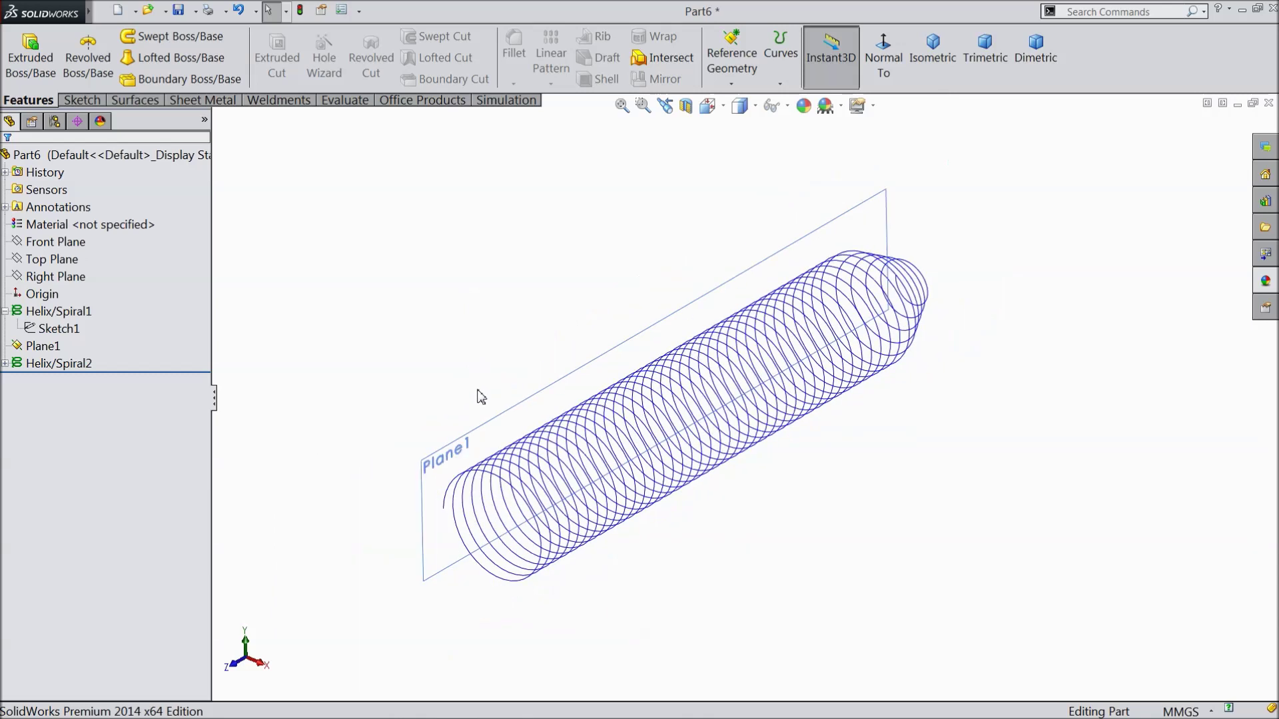
{"action": "middle_click_drag", "start_coordinate": [482, 397], "coordinate": [459, 493]}
{"action": "scroll", "coordinate": [455, 504], "scroll_direction": "down", "scroll_amount": 2}
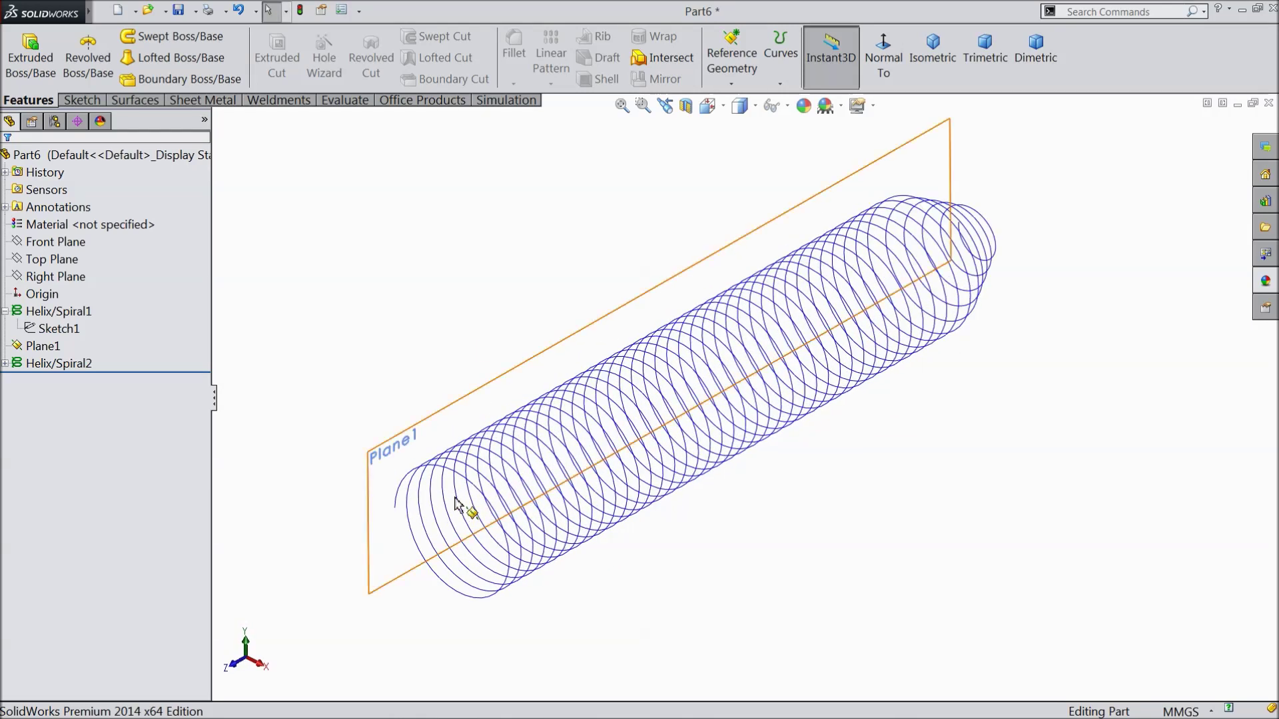
{"action": "left_click", "coordinate": [385, 461]}
{"action": "left_click", "coordinate": [451, 423]}
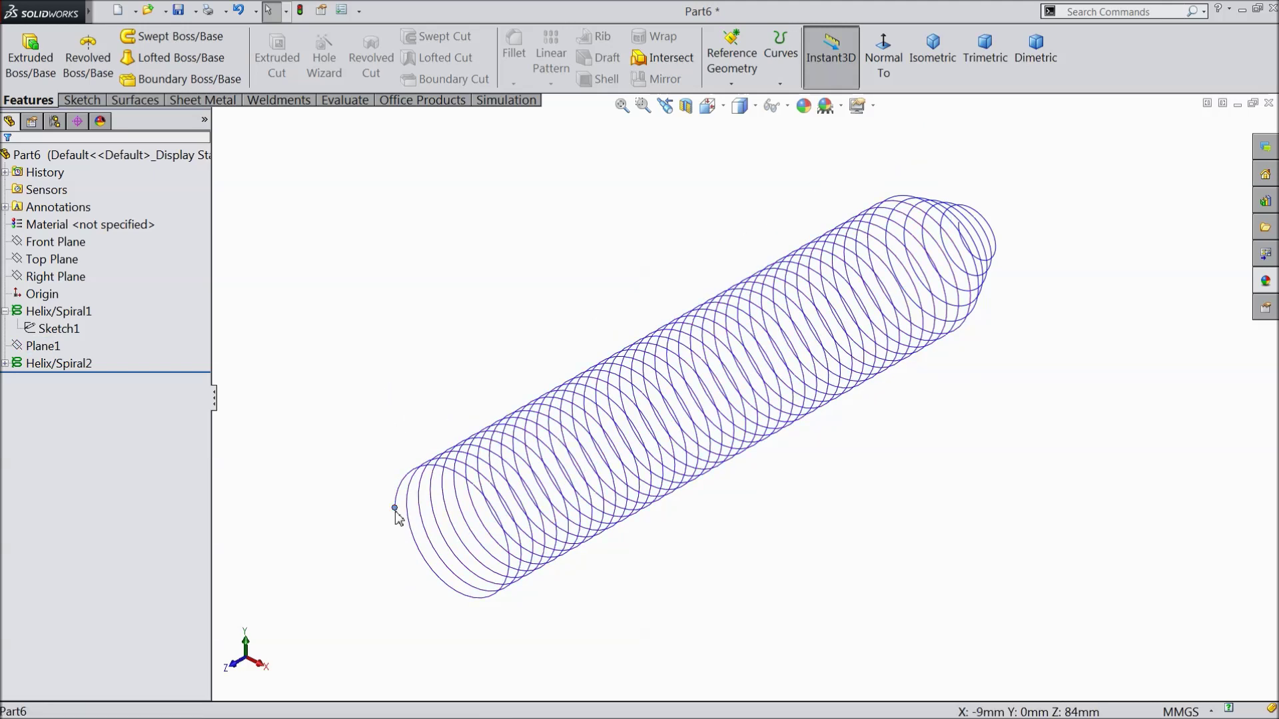
Create Plane2 through the helix end point, referenced to the Front Plane
{"action": "left_click", "coordinate": [732, 85]}
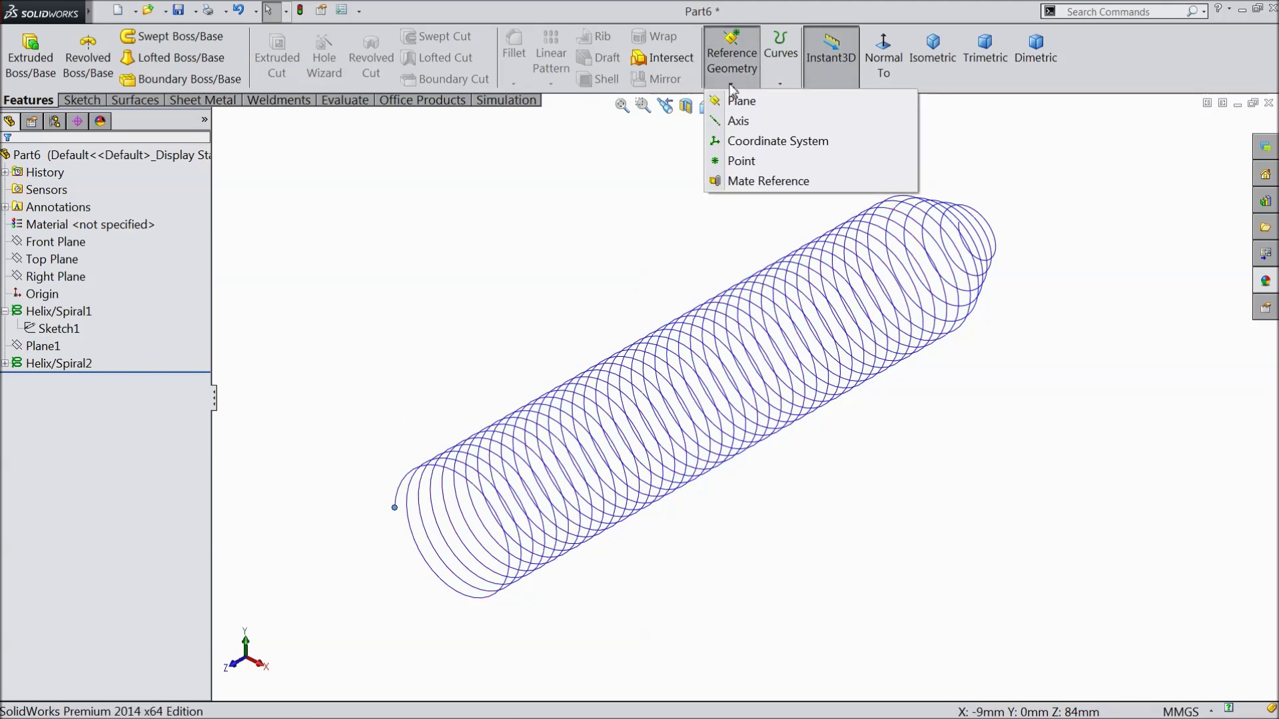
{"action": "left_click", "coordinate": [741, 102]}
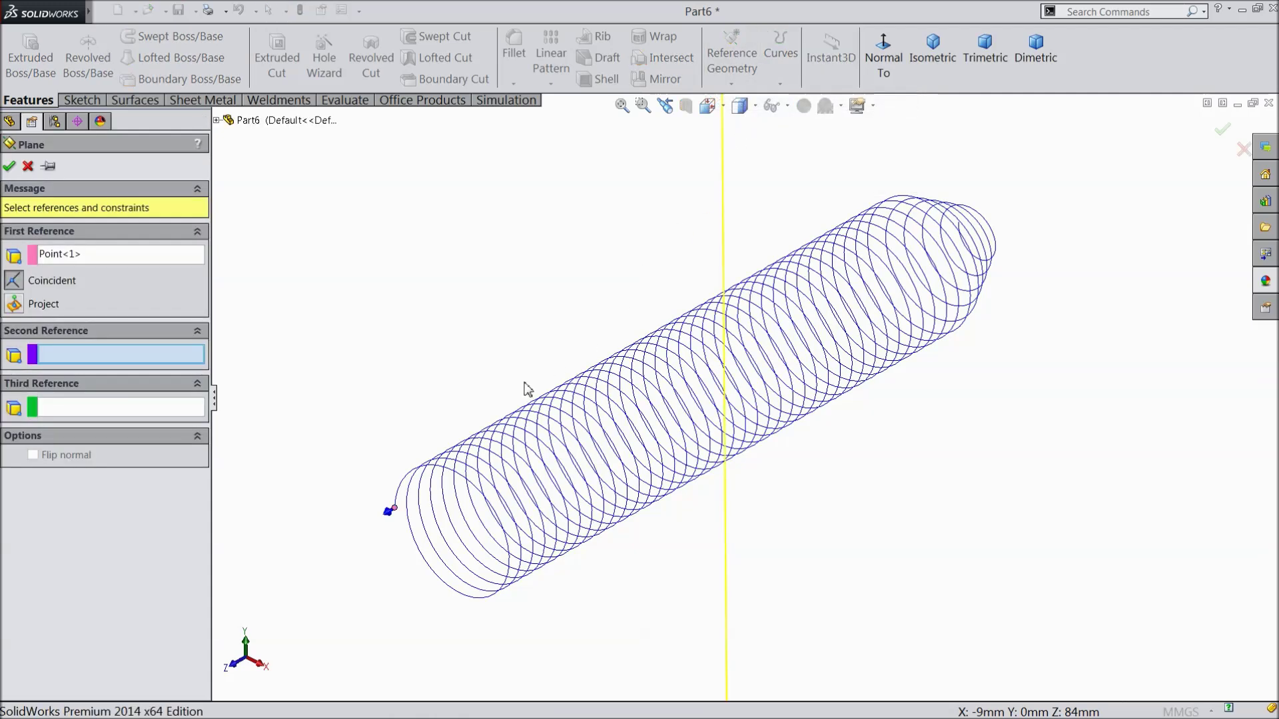
{"action": "scroll", "coordinate": [527, 389], "scroll_direction": "up", "scroll_amount": 5}
{"action": "mouse_move", "coordinate": [528, 389]}
{"action": "middle_mouse_down"}
{"action": "mouse_move", "coordinate": [542, 402]}
{"action": "mouse_move", "coordinate": [519, 402]}
{"action": "mouse_move", "coordinate": [534, 397]}
{"action": "middle_mouse_up"}
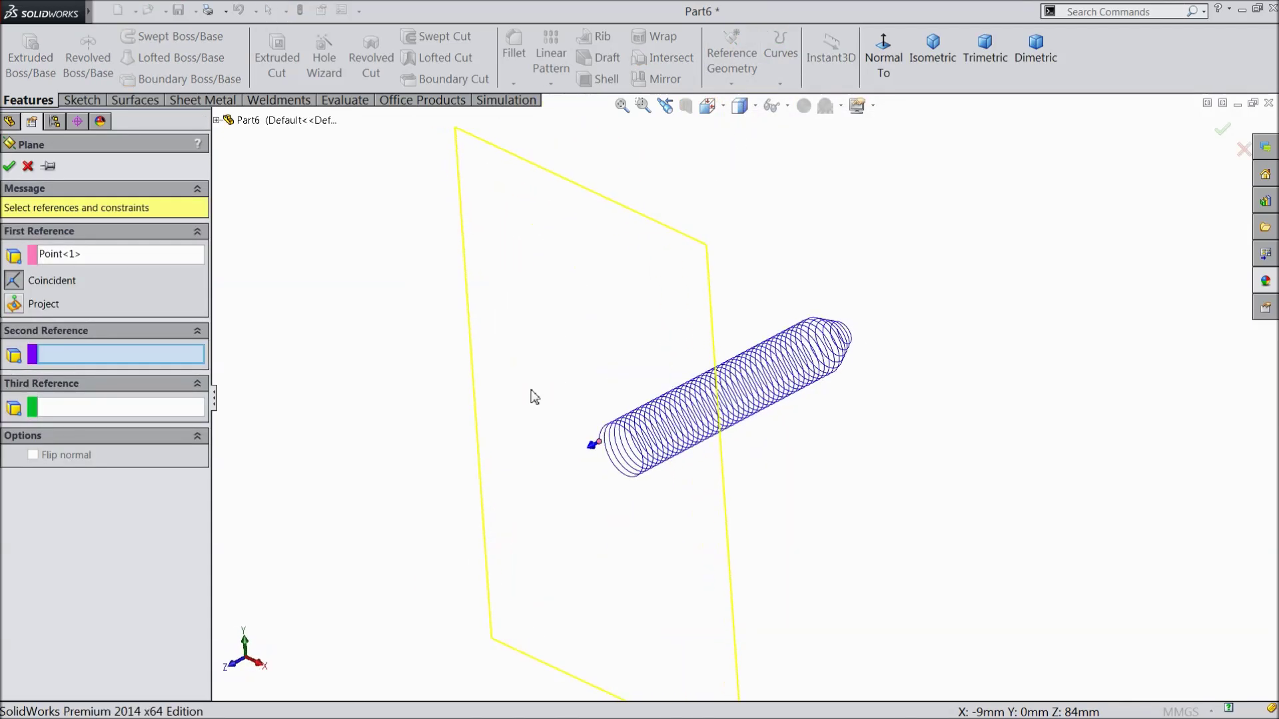
{"action": "left_click", "coordinate": [216, 121]}
{"action": "left_click", "coordinate": [270, 207]}
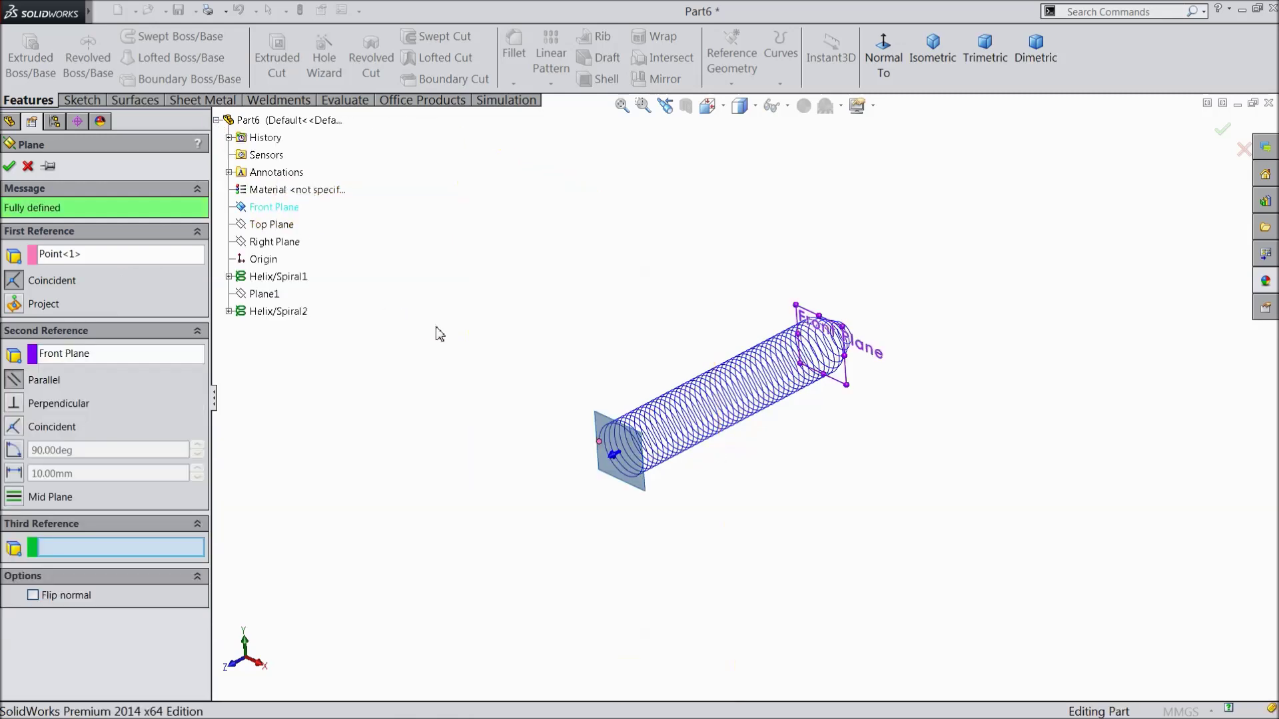
{"action": "scroll", "coordinate": [686, 442], "scroll_direction": "down", "scroll_amount": 4}
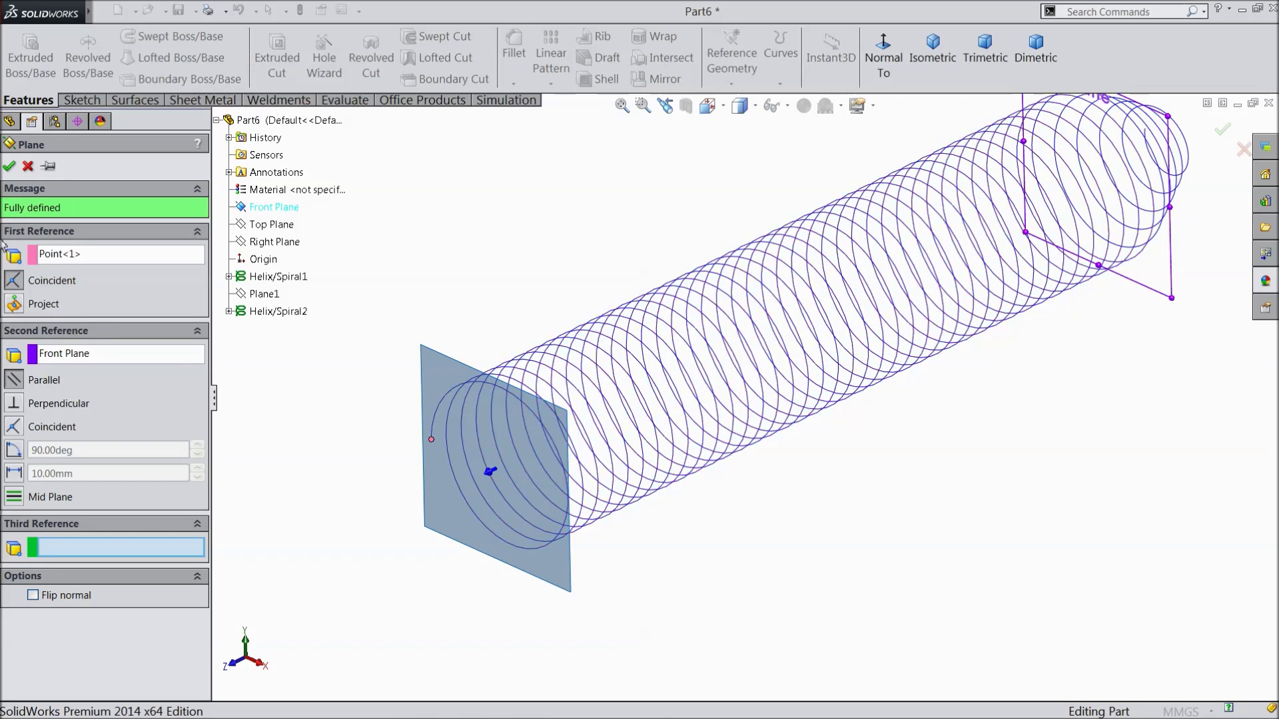
{"action": "left_click", "coordinate": [8, 167]}
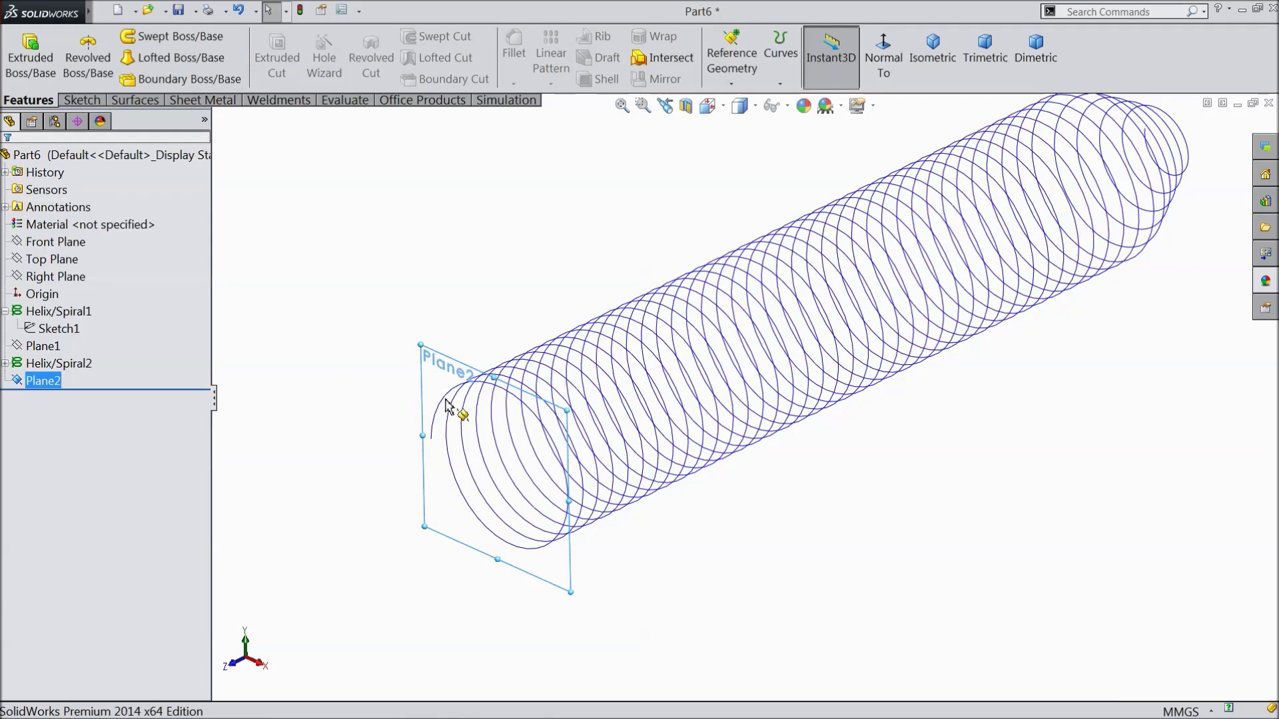
Start a sketch on Plane2 and draw a circle centred on the origin outside the helix
{"action": "left_click", "coordinate": [81, 100]}
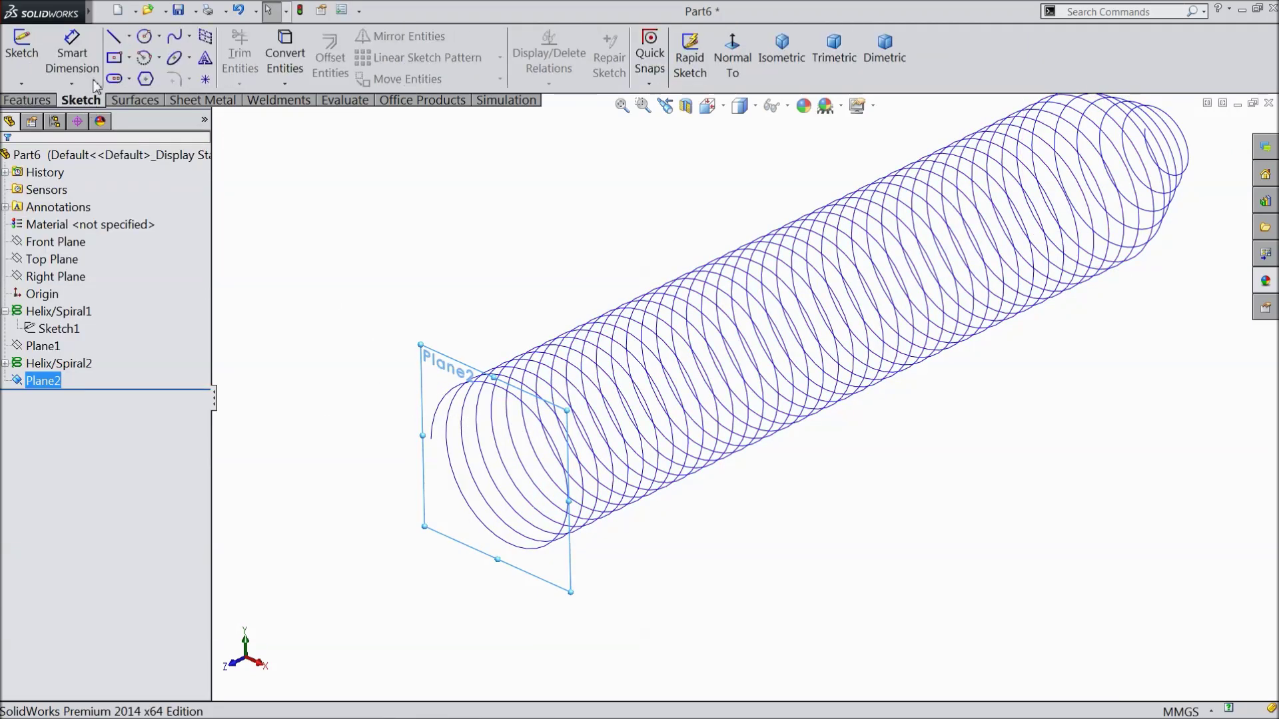
{"action": "left_click", "coordinate": [22, 53]}
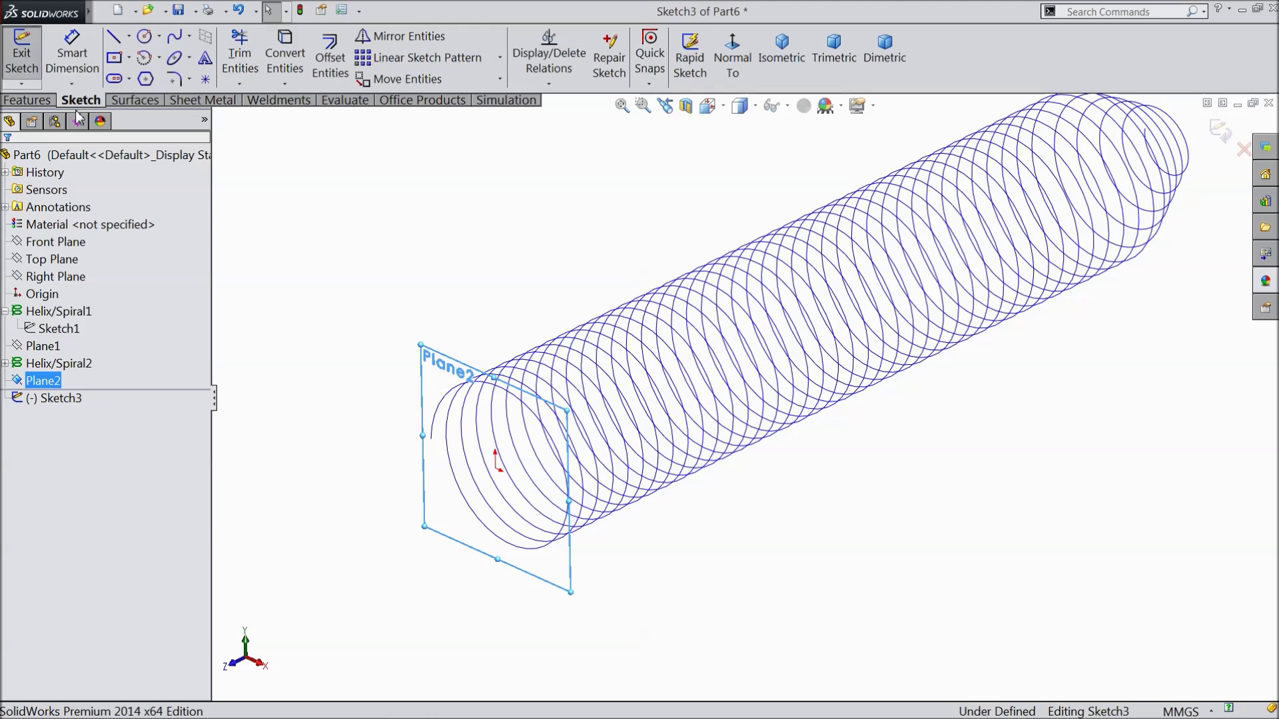
{"action": "left_click", "coordinate": [41, 335]}
{"action": "key", "text": "f"}
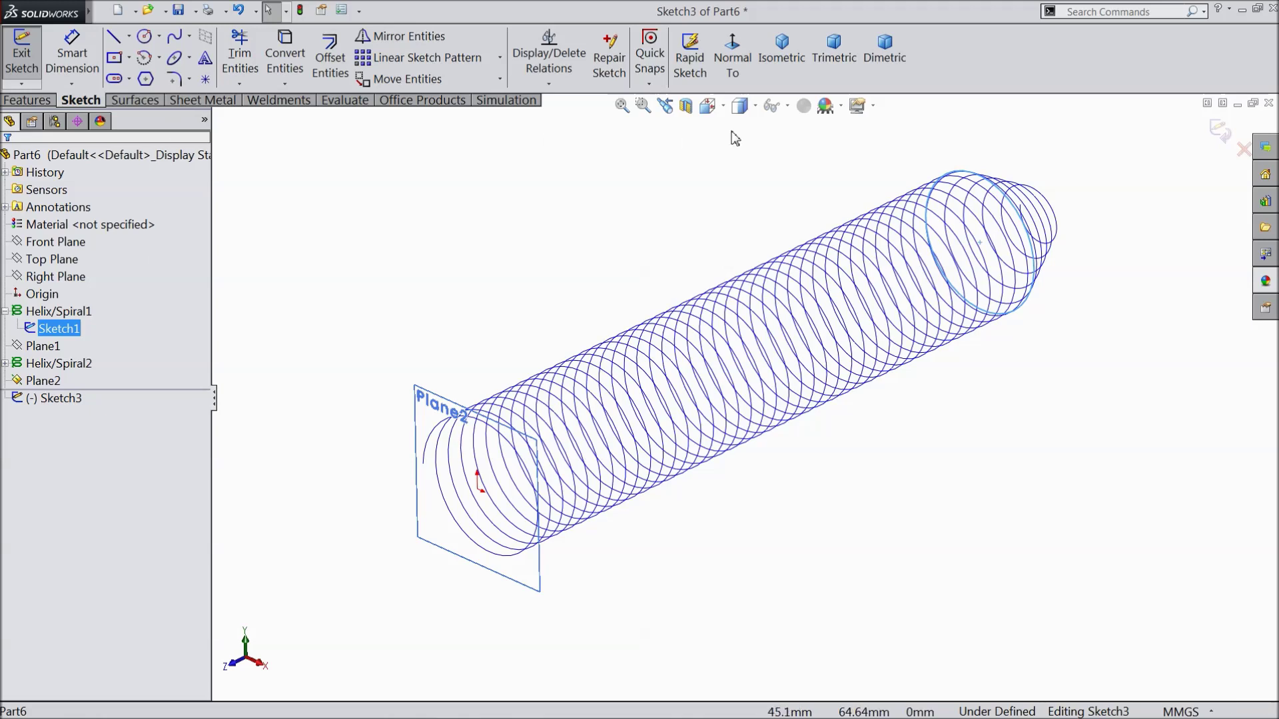
{"action": "left_click", "coordinate": [728, 62]}
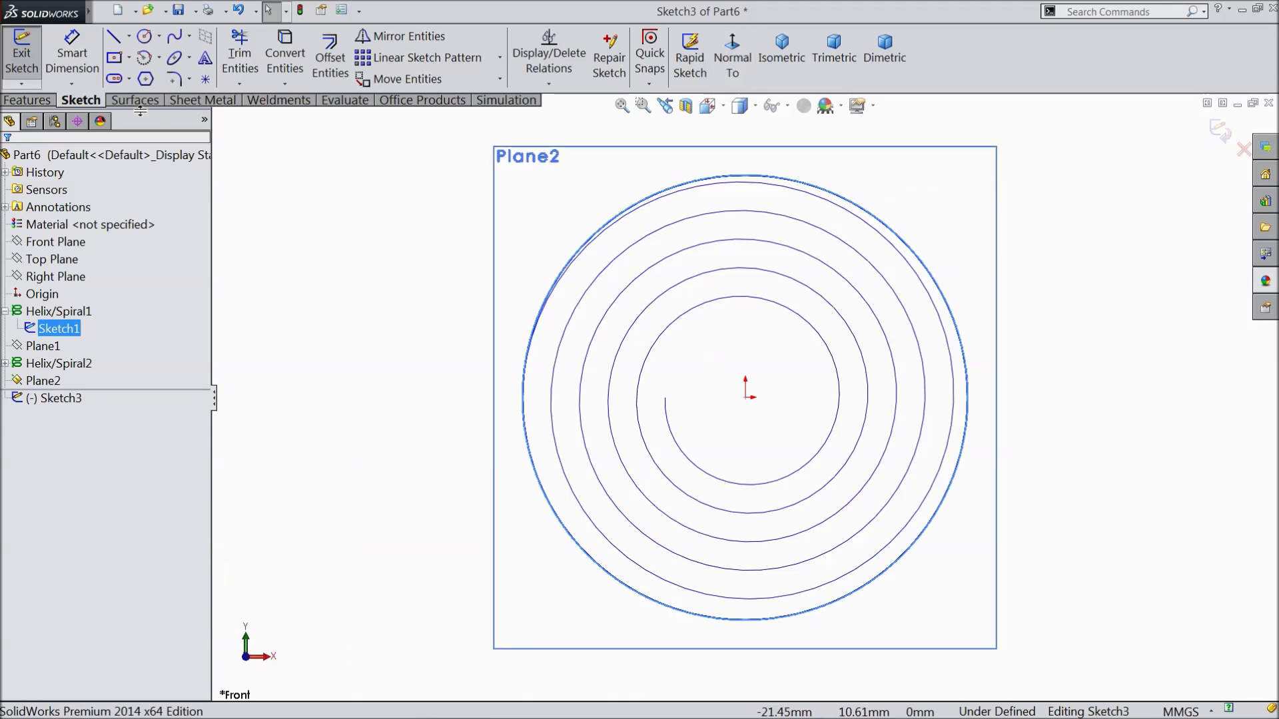
{"action": "left_click", "coordinate": [144, 36]}
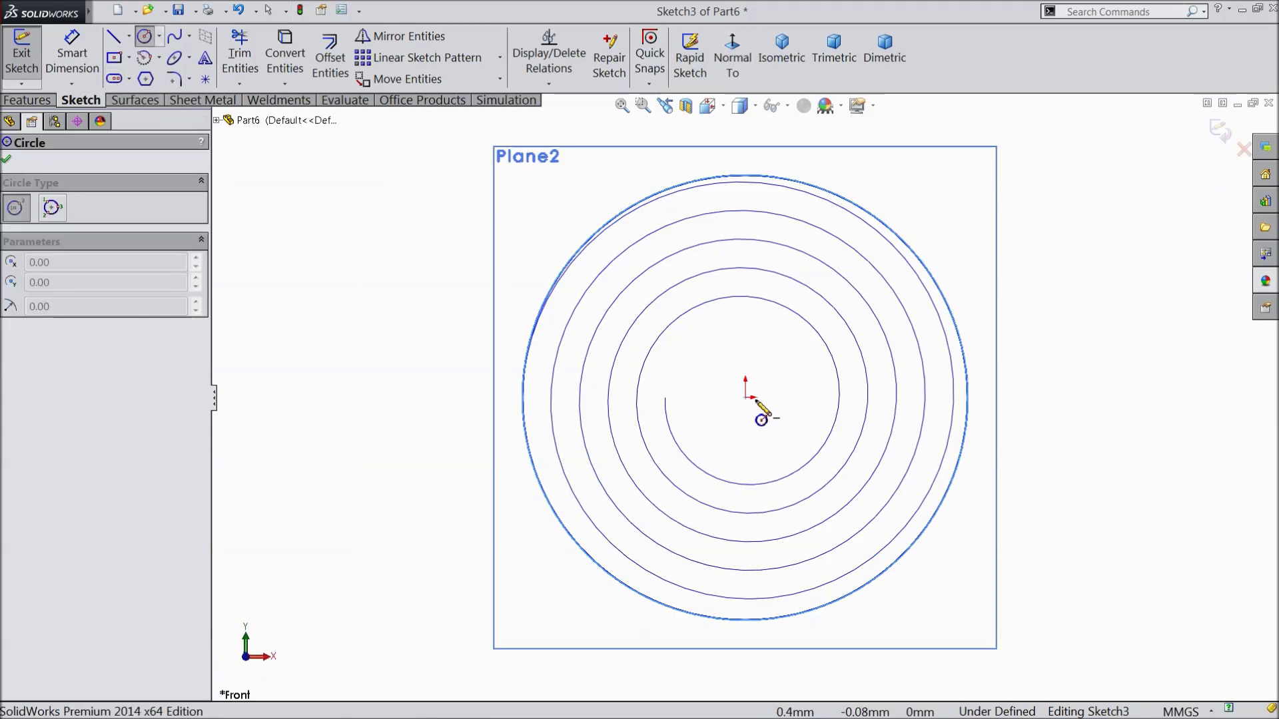
{"action": "left_click", "coordinate": [745, 397]}
{"action": "left_click", "coordinate": [509, 309]}
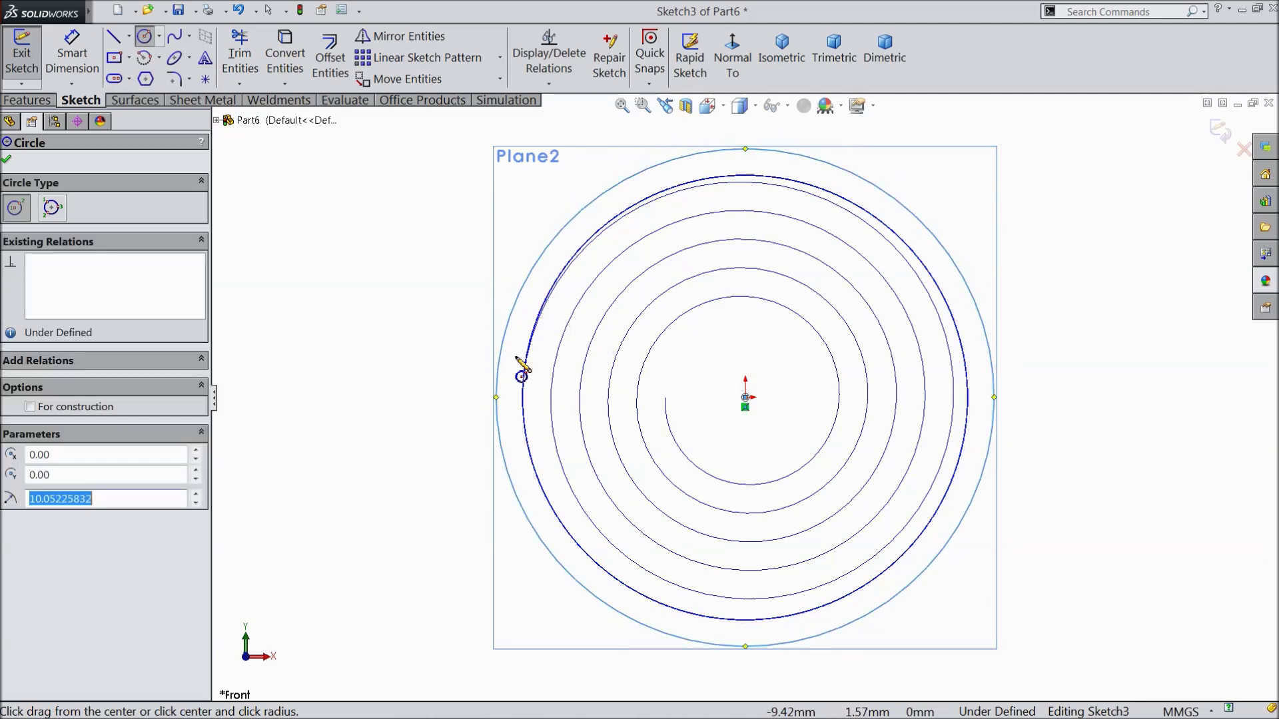
Dimension the circle to 18 mm diameter and view it with the helix in isometric
{"action": "left_click", "coordinate": [72, 53]}
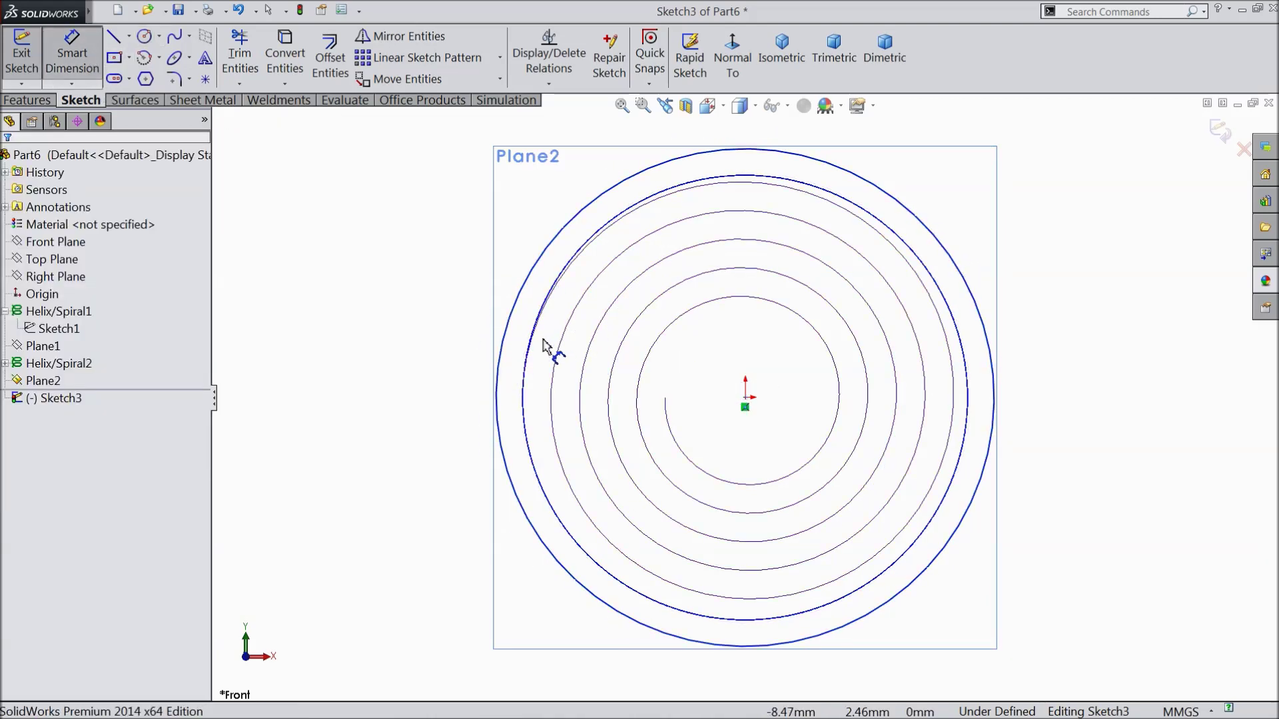
{"action": "left_click", "coordinate": [518, 337]}
{"action": "left_click", "coordinate": [394, 373]}
{"action": "type", "text": "1"}
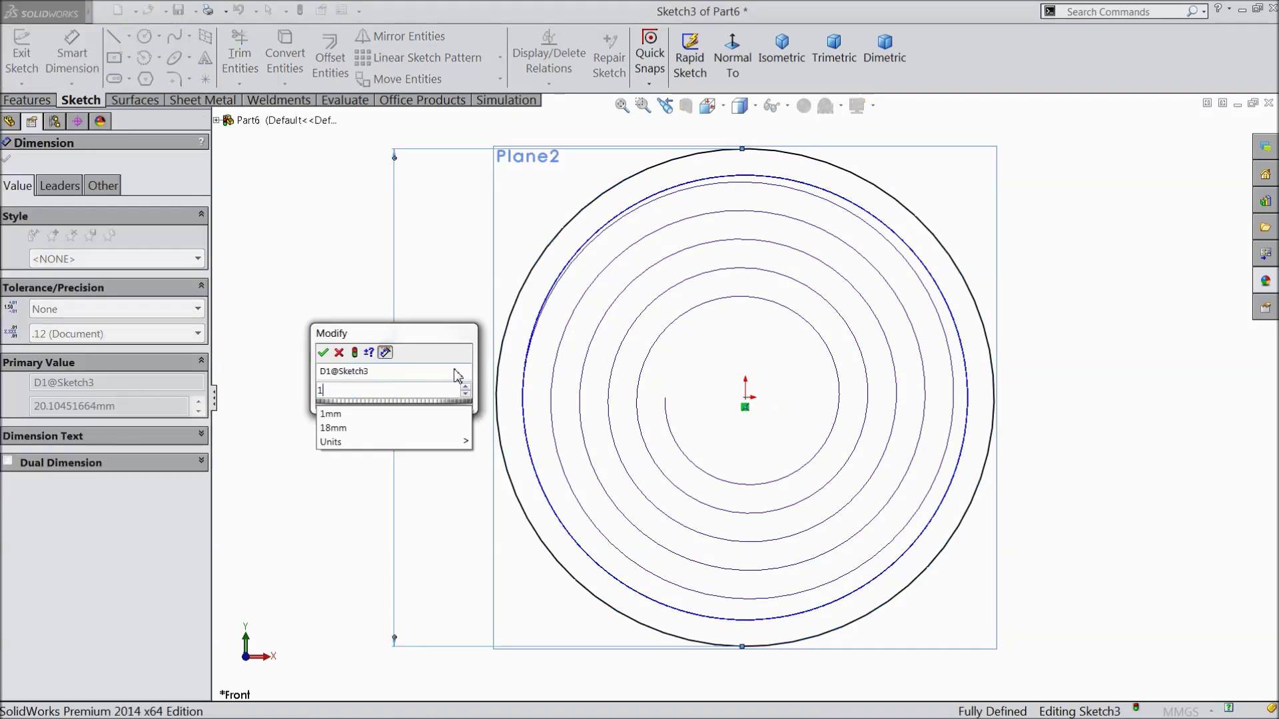
{"action": "type", "text": "8"}
{"action": "key", "text": "Return"}
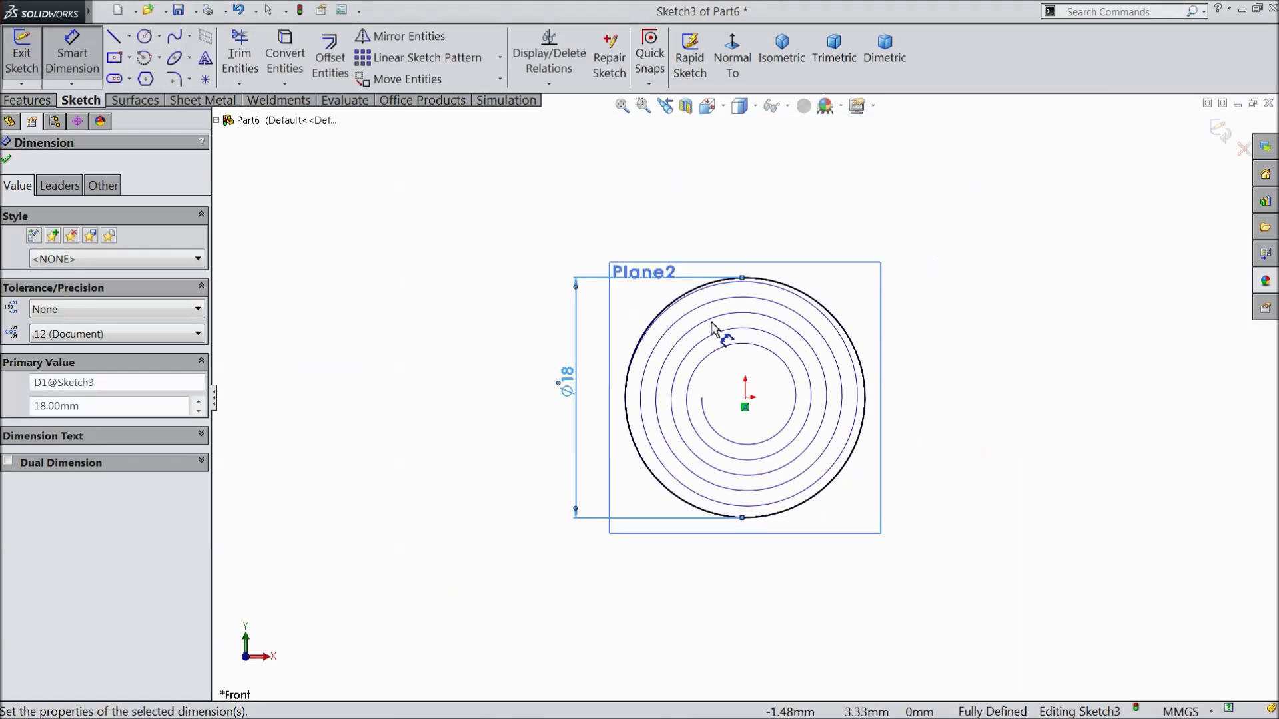
{"action": "key", "text": "ctrl+7"}
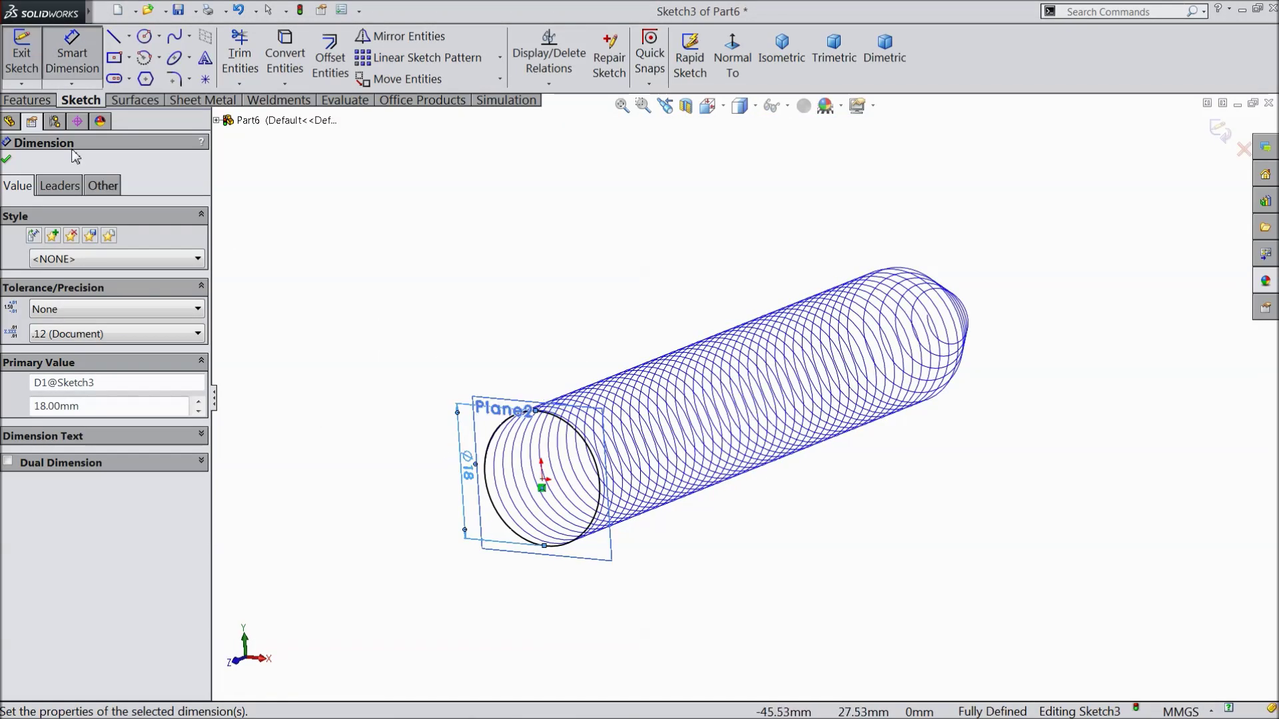
{"action": "key", "text": "Escape"}
{"action": "left_click", "coordinate": [26, 100]}
Start a Height-and-Pitch helix from the circle with 10 mm height and 2 mm pitch
{"action": "scroll", "coordinate": [656, 474], "scroll_direction": "down", "scroll_amount": 2}
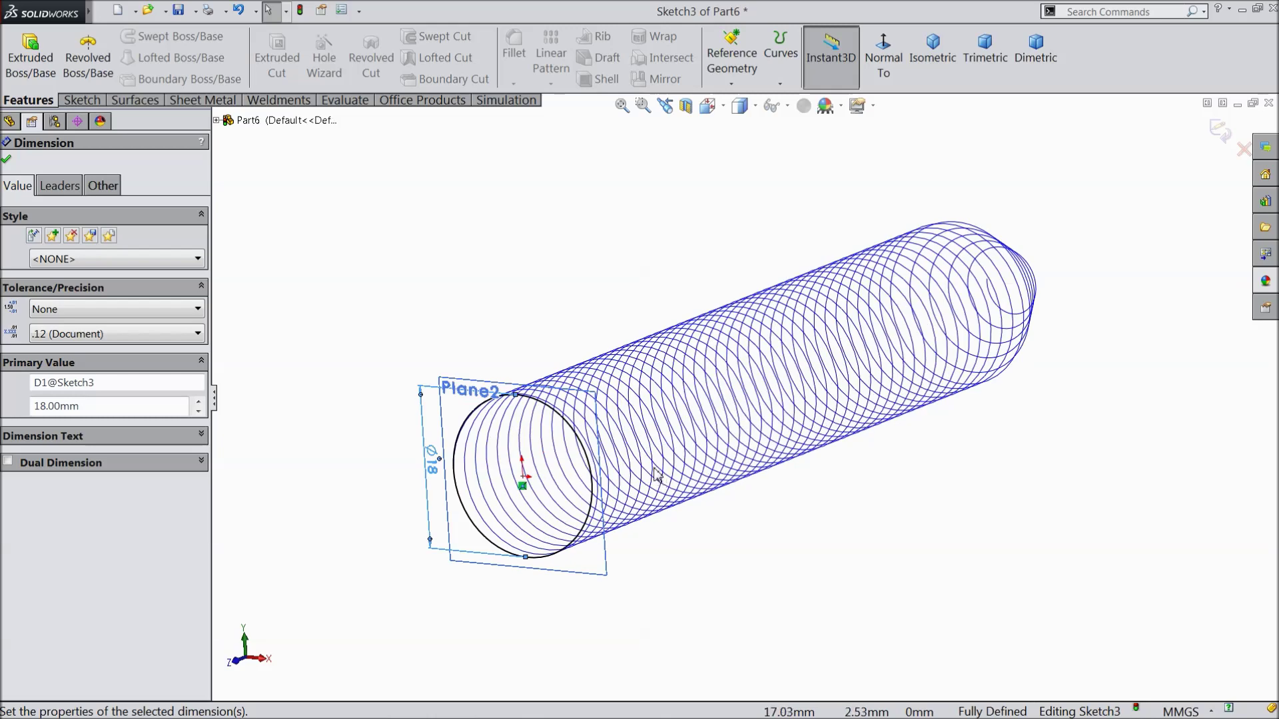
{"action": "left_click", "coordinate": [732, 83]}
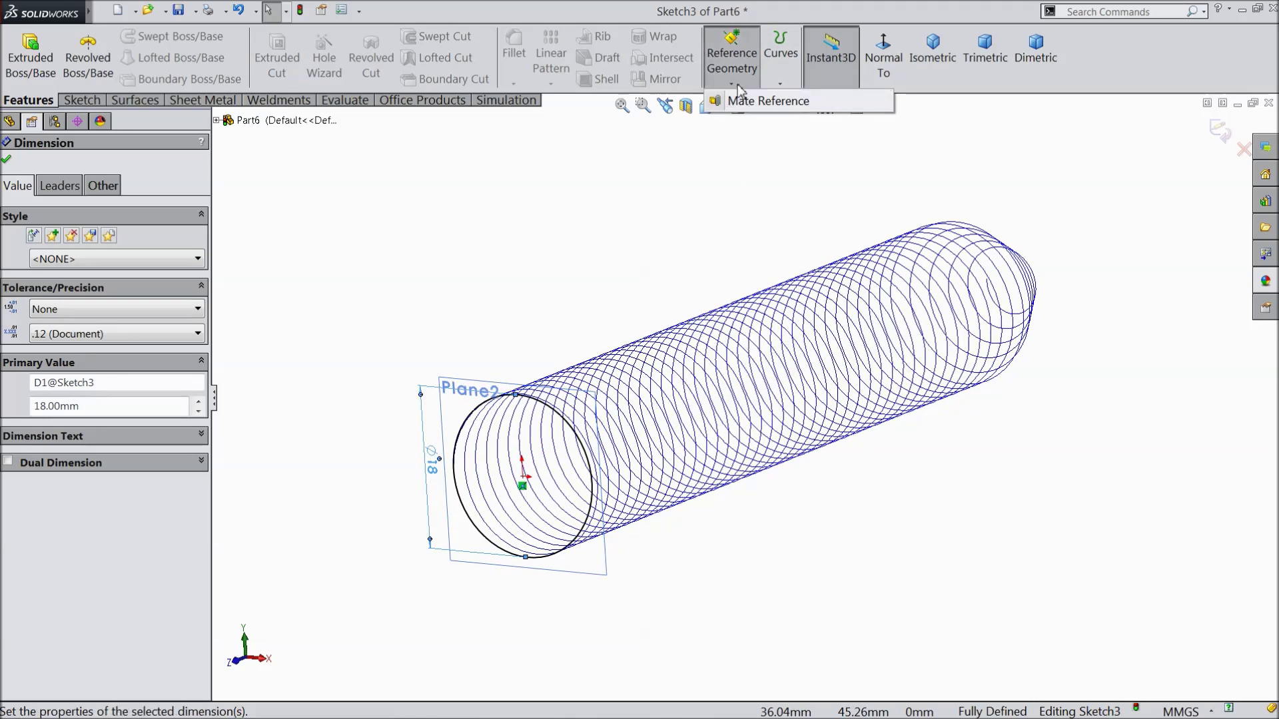
{"action": "left_click", "coordinate": [780, 83]}
{"action": "left_click", "coordinate": [791, 101]}
{"action": "scroll", "coordinate": [728, 396], "scroll_direction": "up", "scroll_amount": 2}
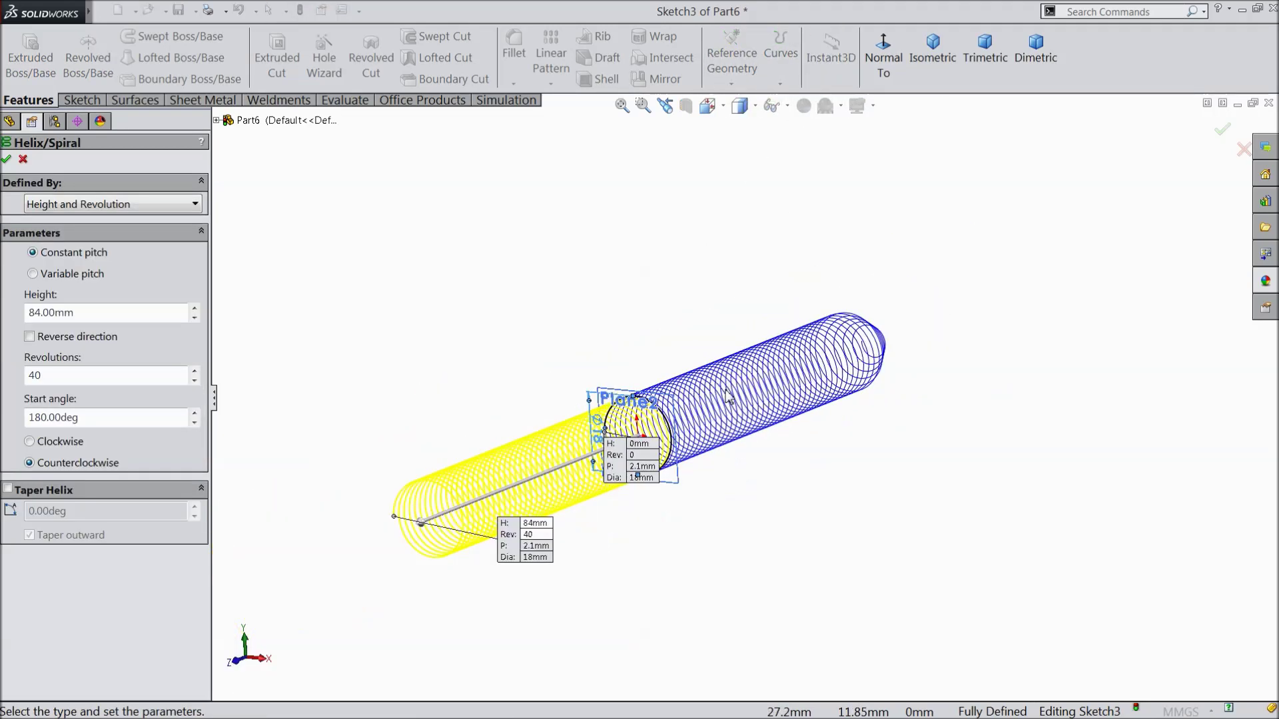
{"action": "scroll", "coordinate": [602, 506], "scroll_direction": "down", "scroll_amount": 3}
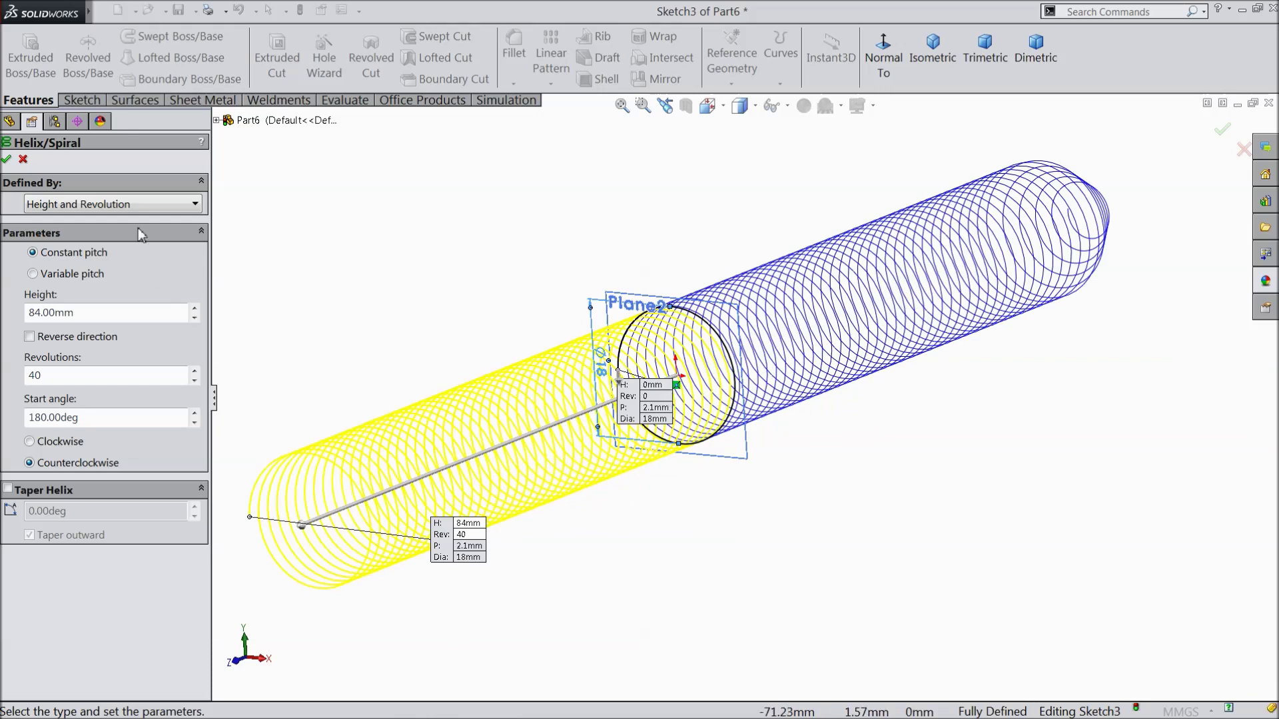
{"action": "left_click", "coordinate": [137, 205]}
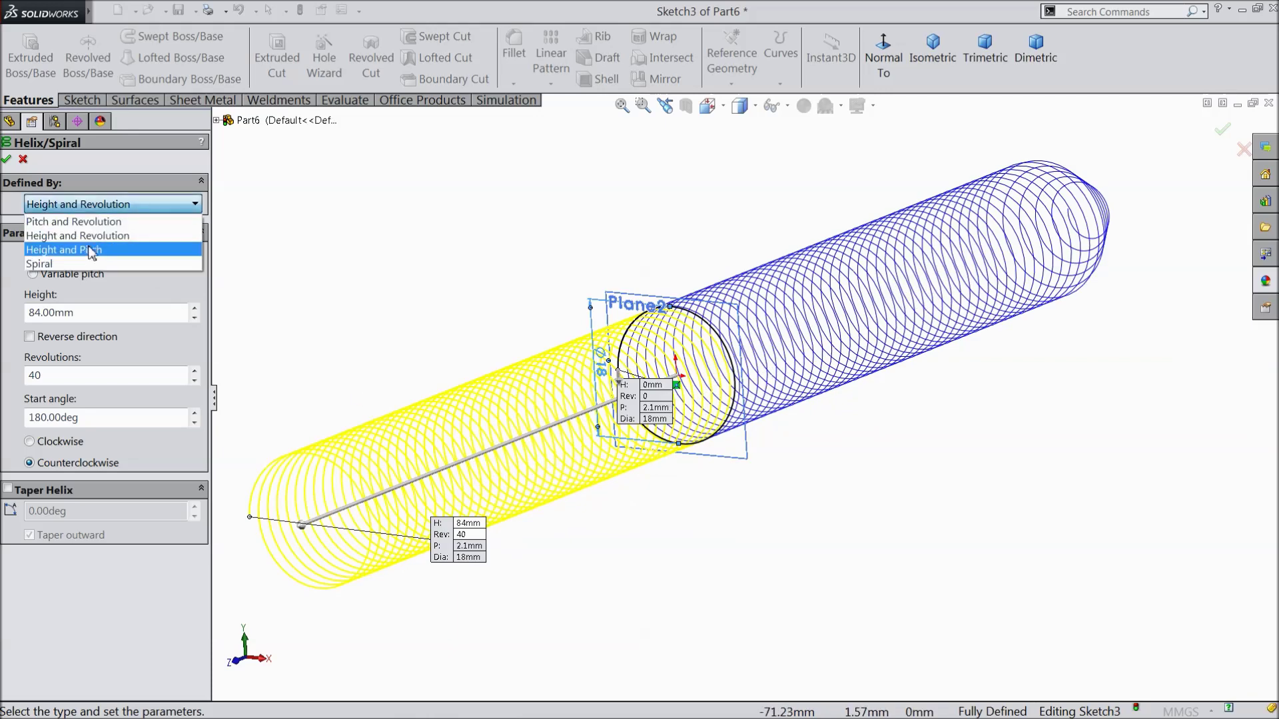
{"action": "left_click", "coordinate": [92, 251]}
{"action": "left_click_drag", "start_coordinate": [84, 313], "coordinate": [13, 311]}
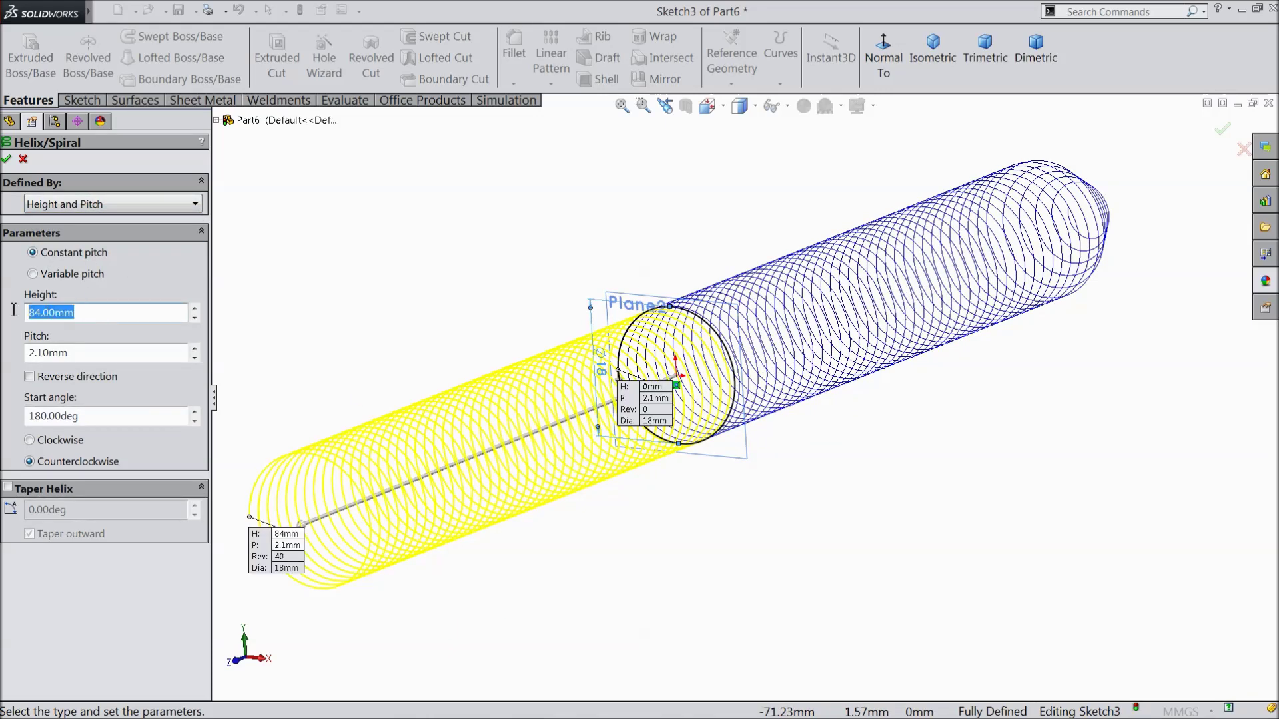
{"action": "type", "text": "10"}
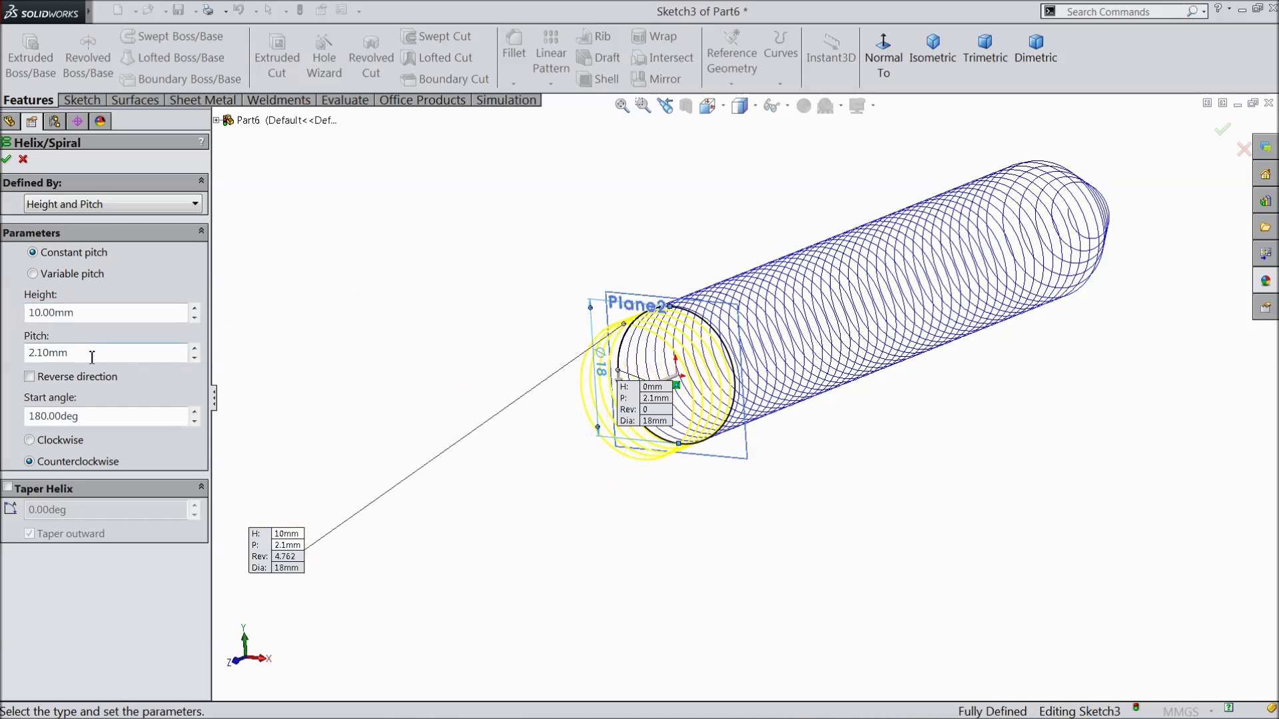
{"action": "left_click_drag", "start_coordinate": [90, 354], "coordinate": [3, 341]}
{"action": "type", "text": "2"}
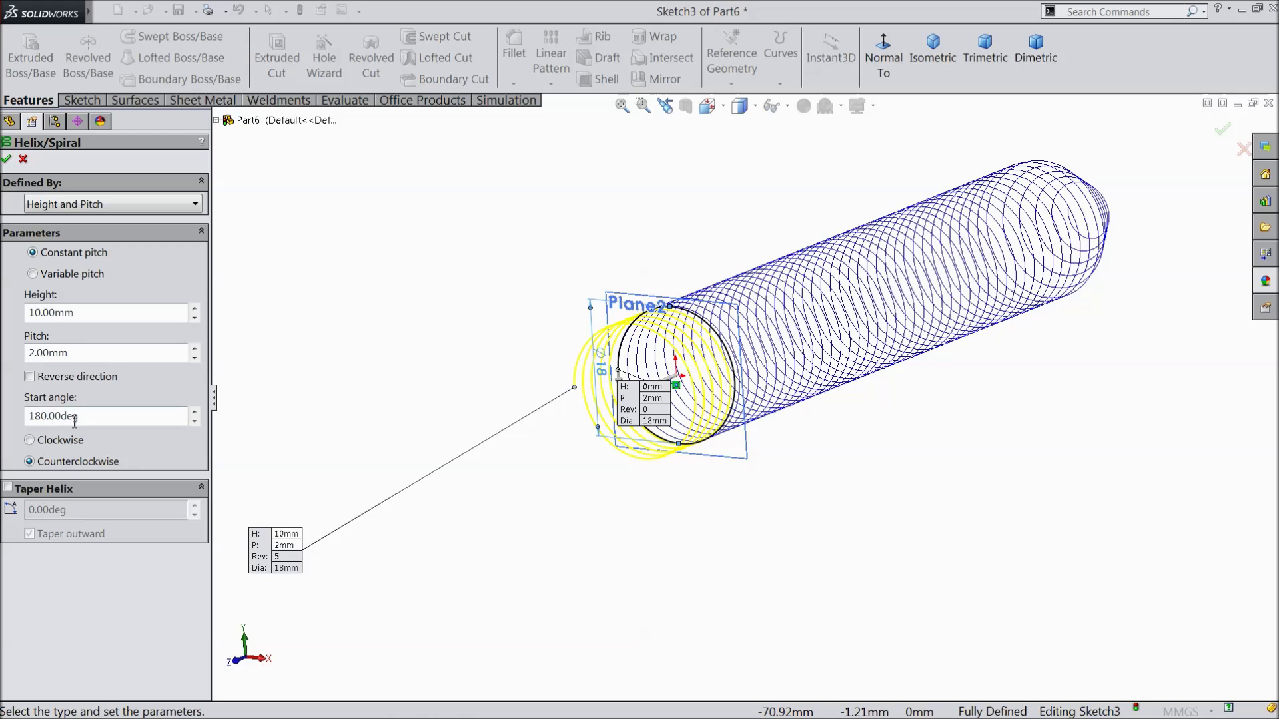
Taper the helix inward at 30° and confirm it
{"action": "left_click", "coordinate": [7, 489]}
{"action": "type", "text": "30"}
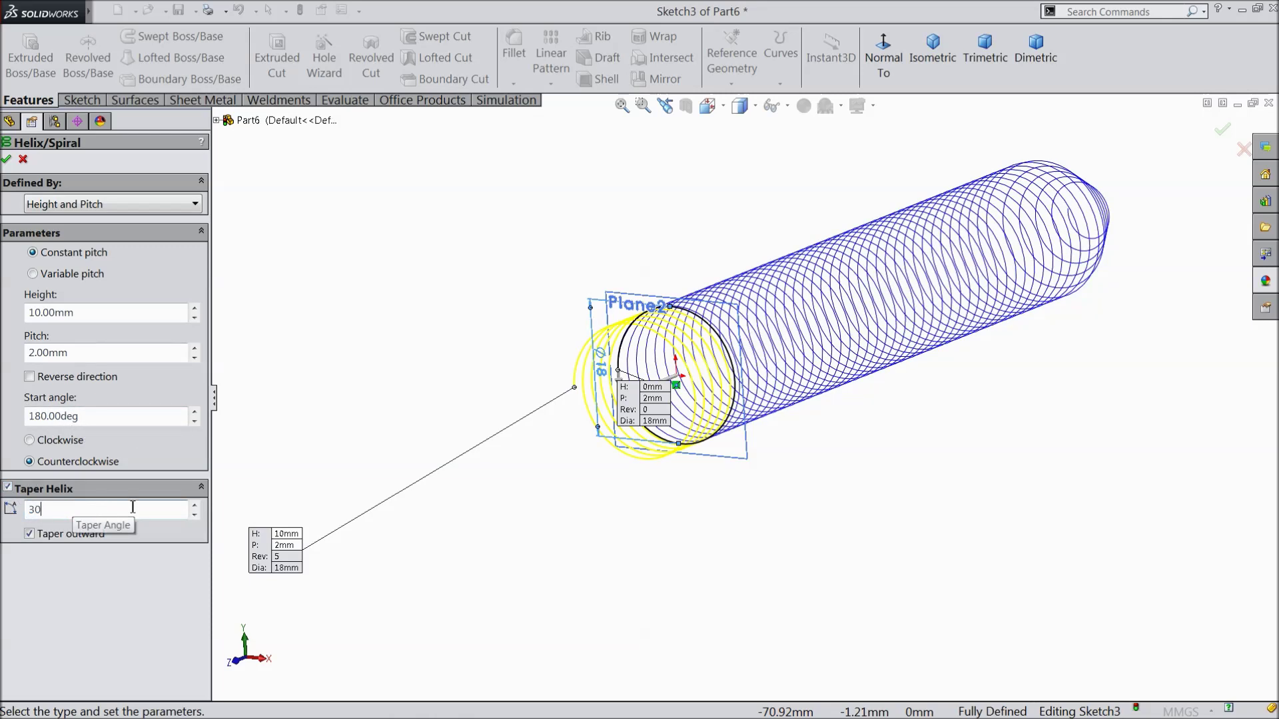
{"action": "key", "text": "Return"}
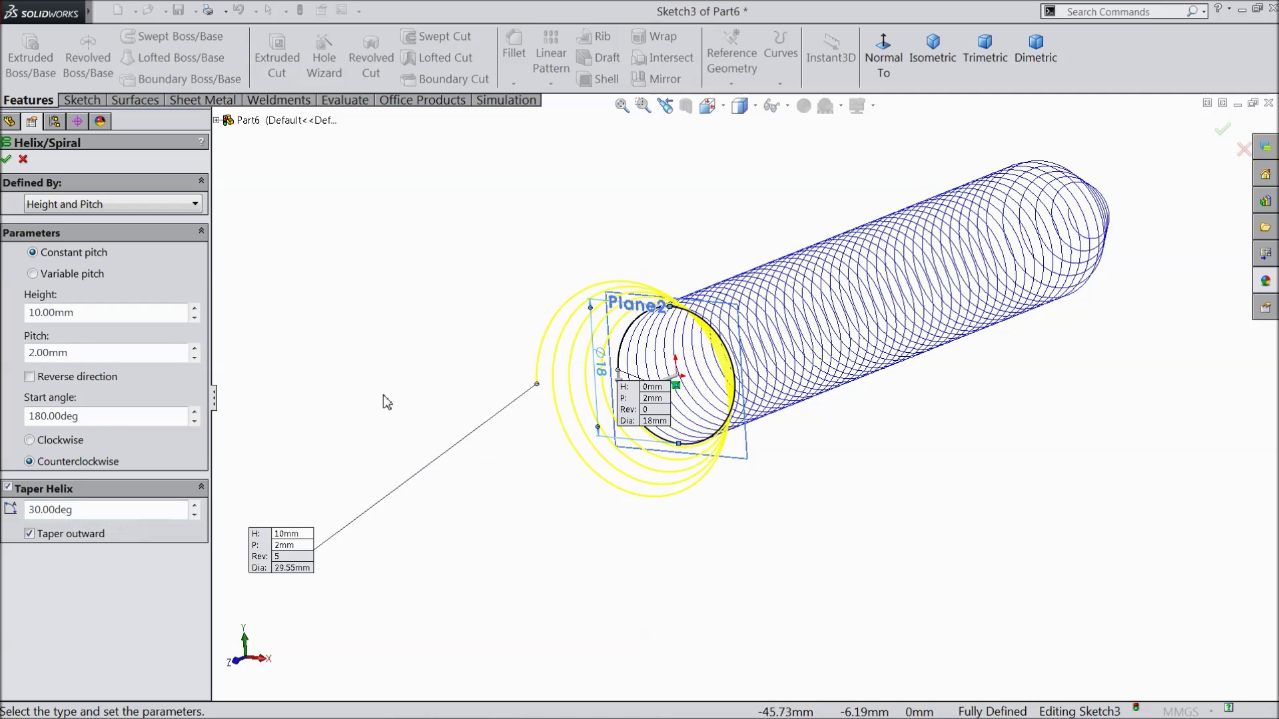
{"action": "left_click", "coordinate": [29, 533]}
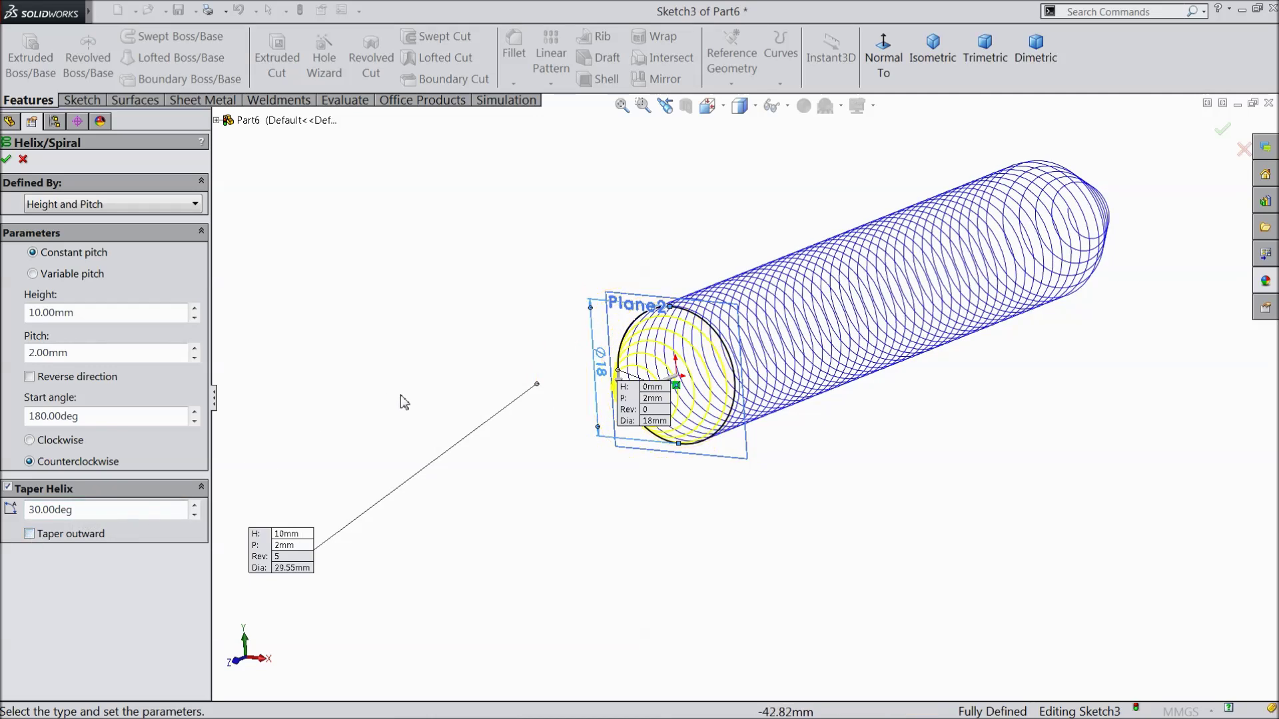
{"action": "middle_click_drag", "start_coordinate": [401, 394], "coordinate": [375, 443]}
{"action": "scroll", "coordinate": [541, 398], "scroll_direction": "up", "scroll_amount": 4}
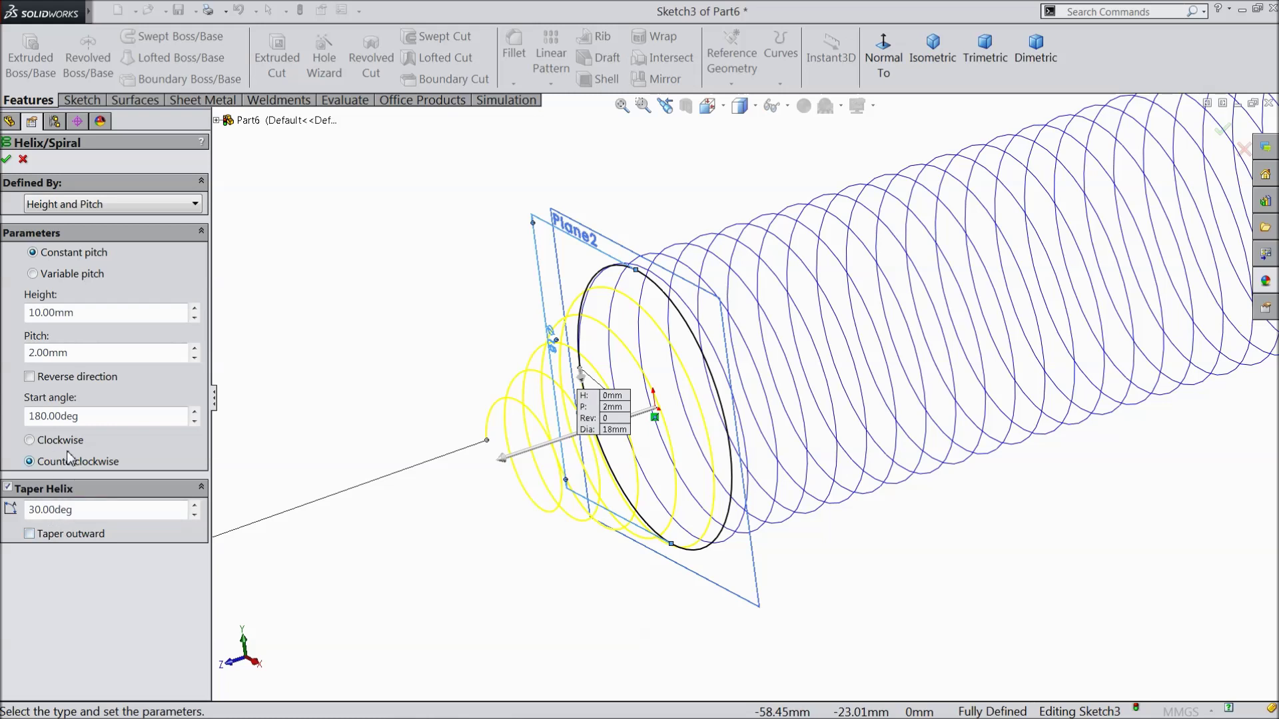
{"action": "left_click", "coordinate": [8, 161]}
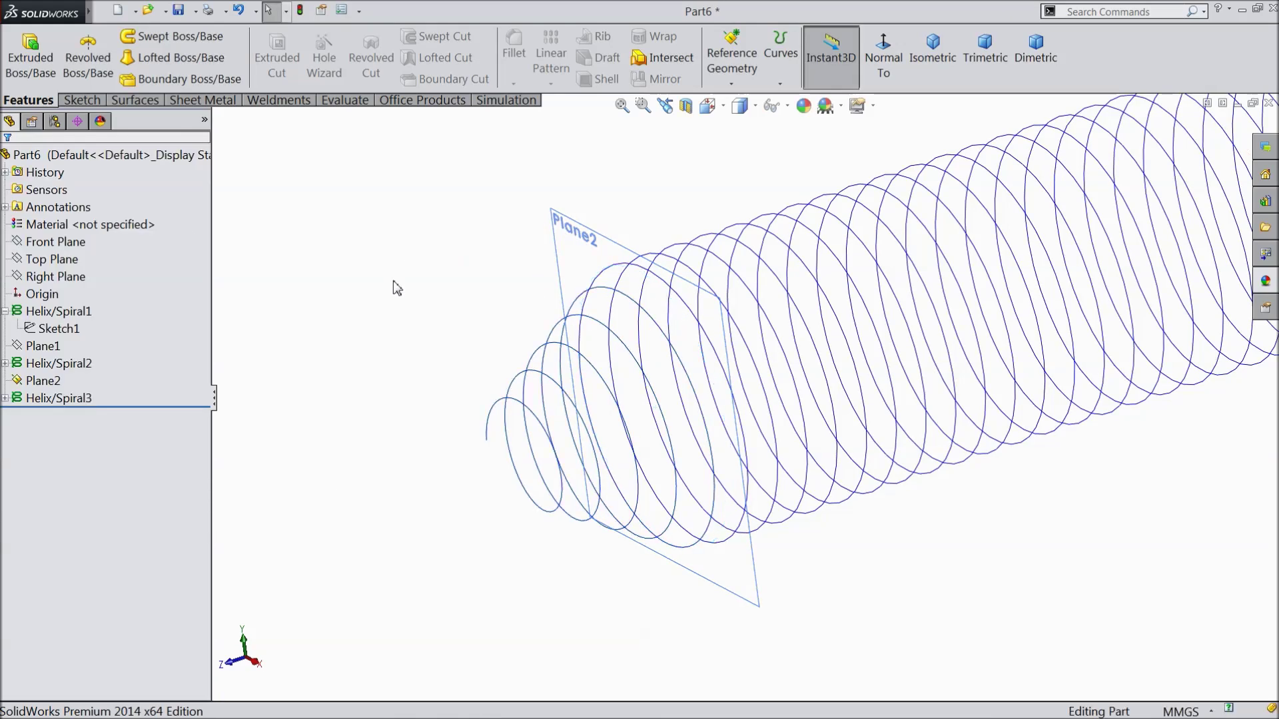
Hide Plane2 and show the whole spring in isometric view
{"action": "left_click", "coordinate": [686, 337]}
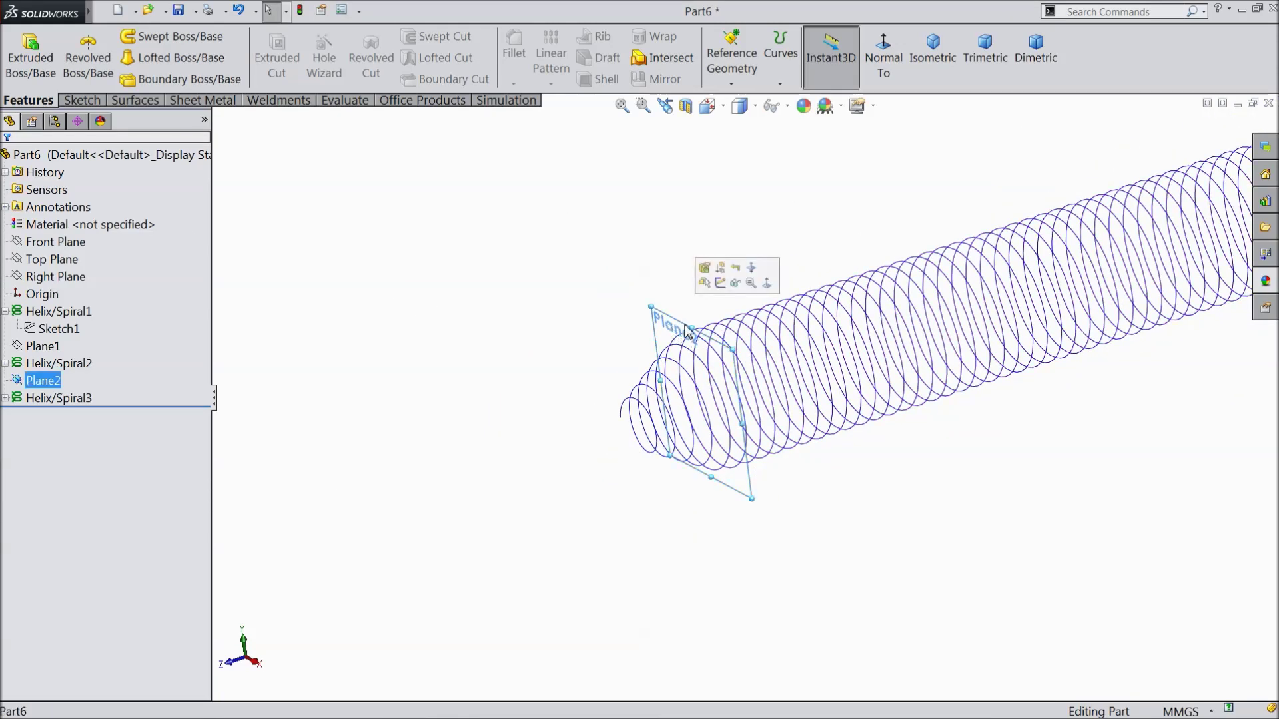
{"action": "left_click", "coordinate": [738, 286]}
{"action": "left_click", "coordinate": [933, 57]}
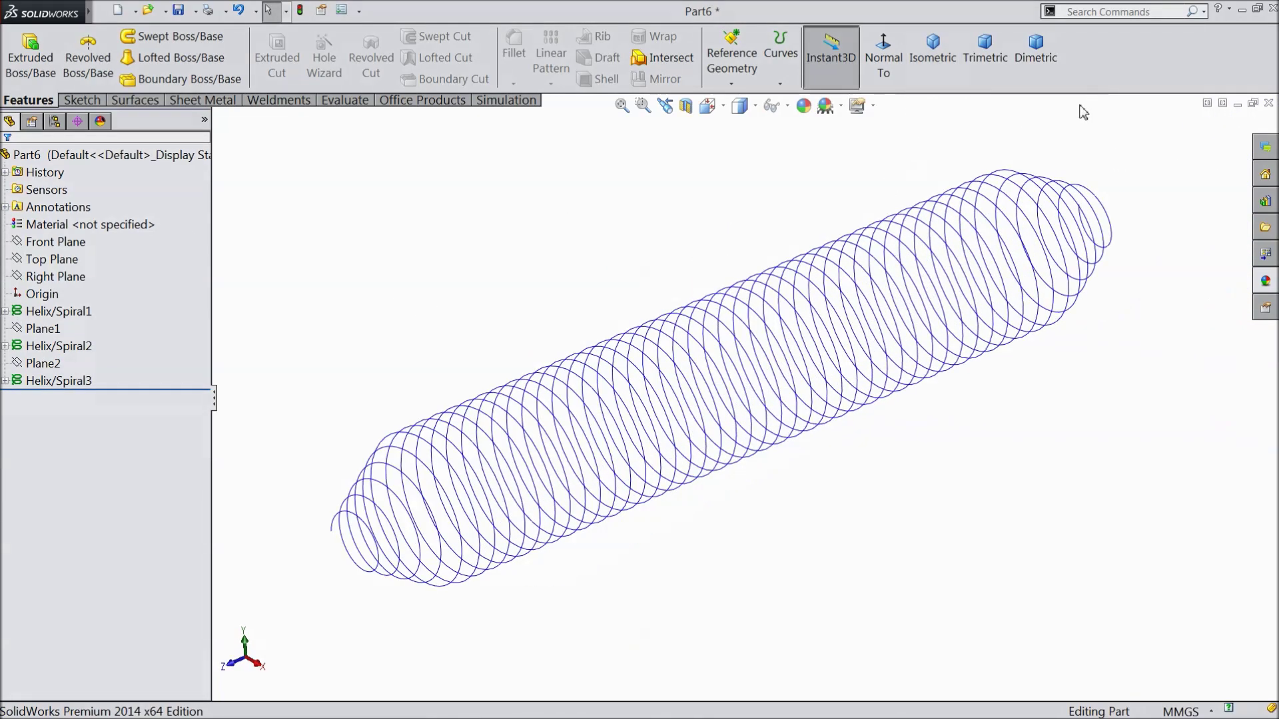
Select Helix/Spiral1, Helix/Spiral2 and Helix/Spiral3 together in the feature tree
{"action": "left_click", "coordinate": [1095, 287]}
{"action": "left_click", "coordinate": [45, 347], "text": "ctrl"}
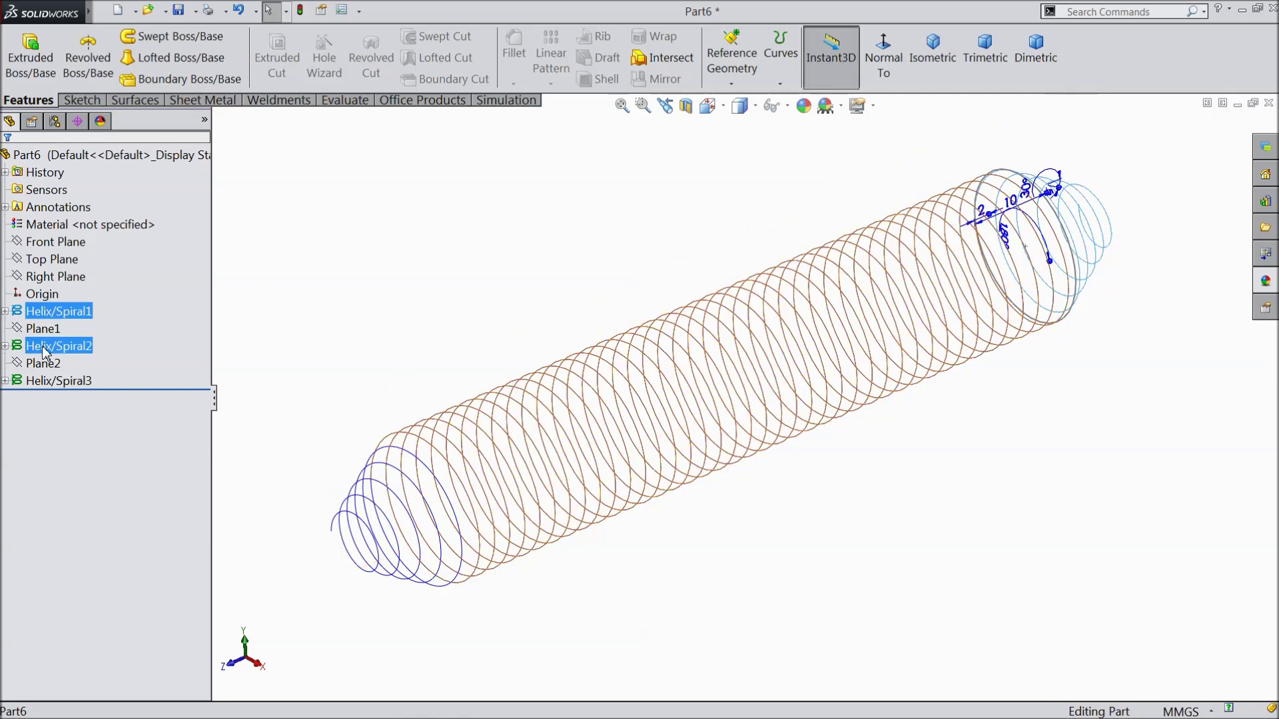
{"action": "left_click", "coordinate": [56, 381]}
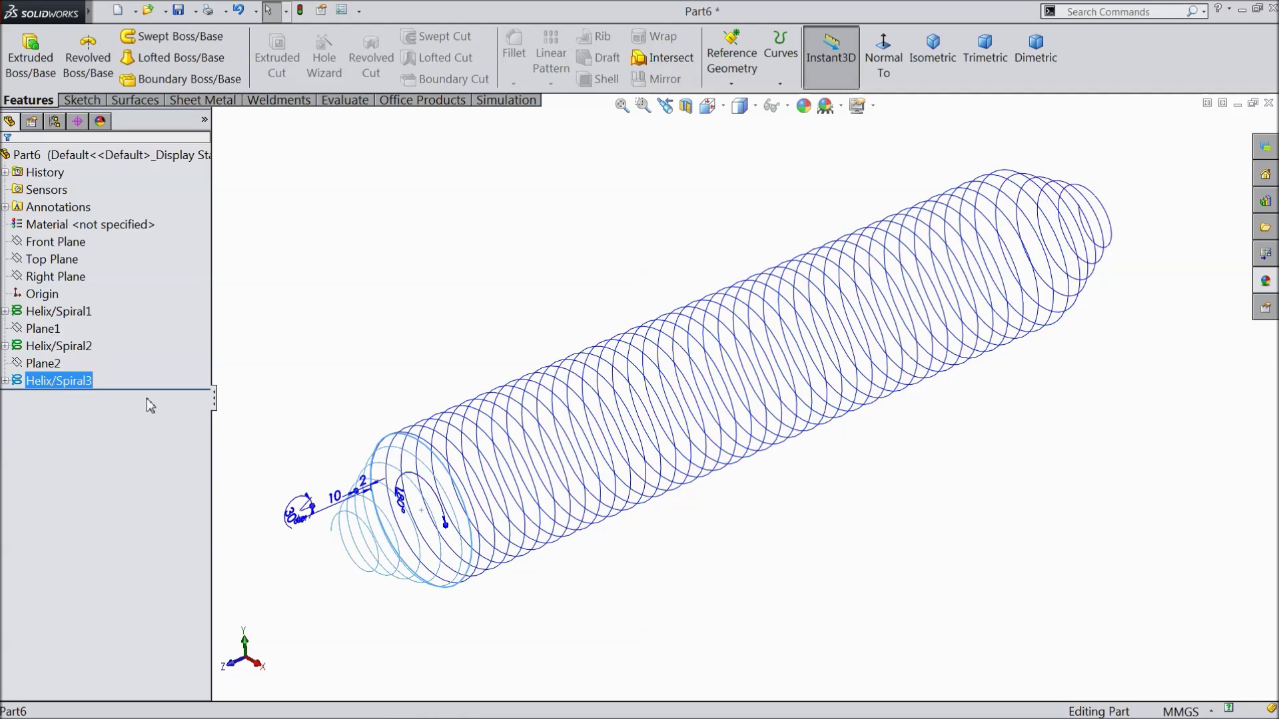
{"action": "left_click", "coordinate": [72, 349]}
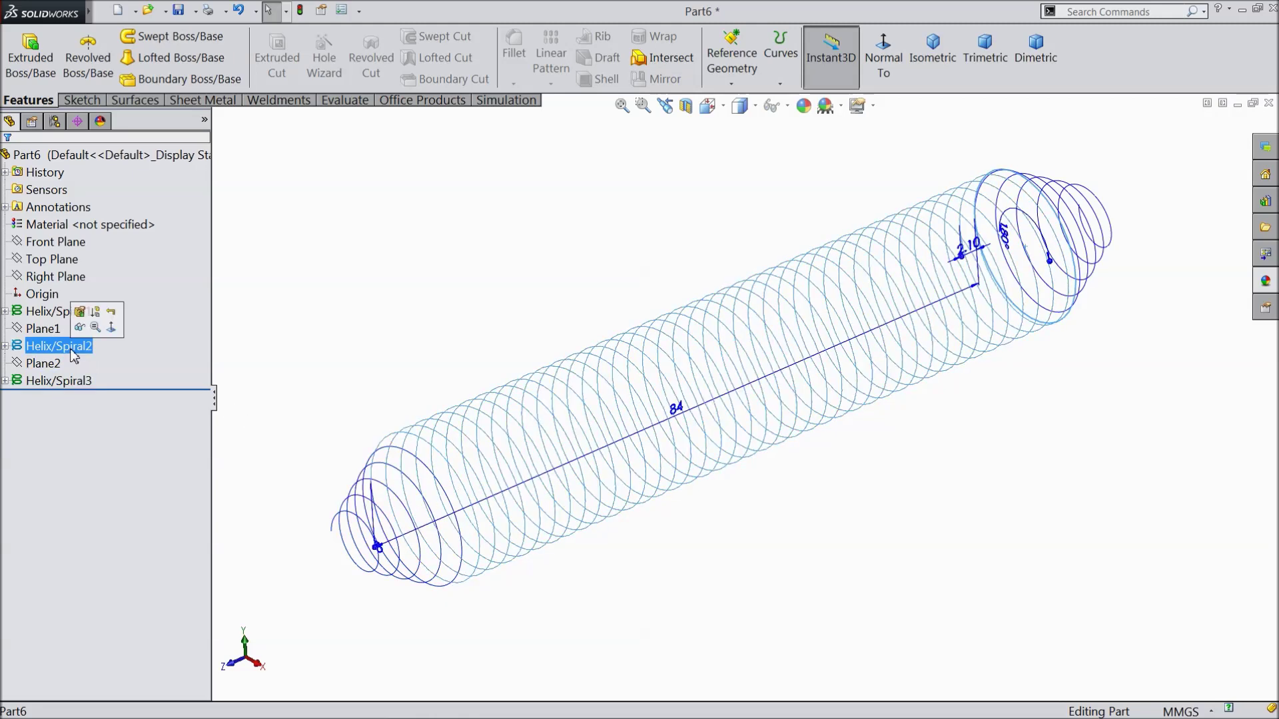
{"action": "left_click", "coordinate": [79, 380], "text": "ctrl"}
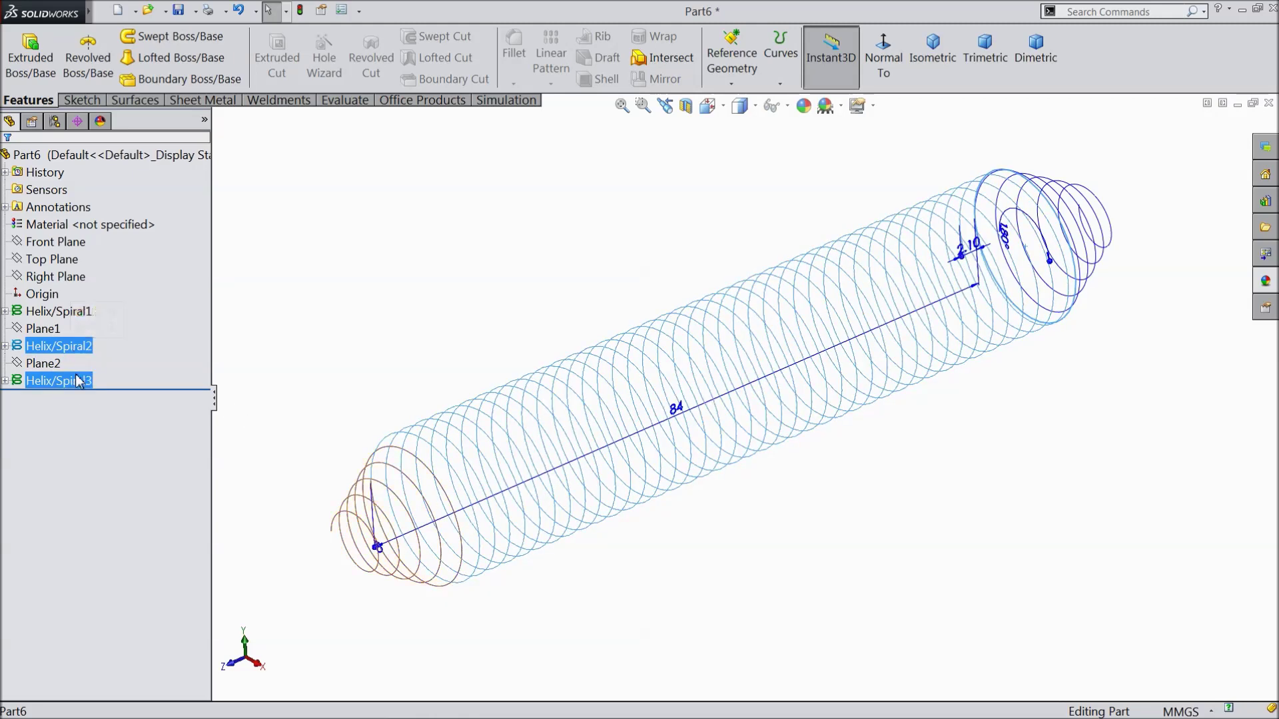
{"action": "left_click", "coordinate": [59, 311], "text": "ctrl"}
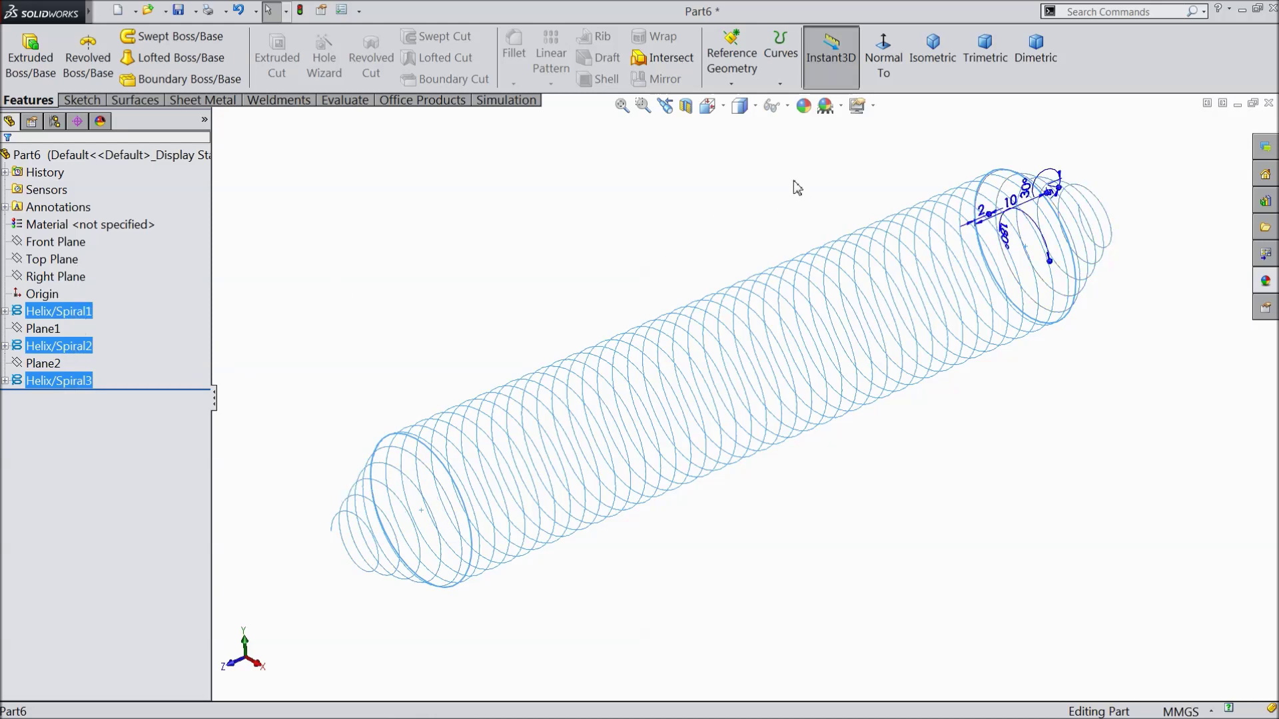
Combine the three helices into CompCurve3 (192.42 mm arc length) and select the curve near its end
{"action": "left_click", "coordinate": [780, 83]}
{"action": "left_click", "coordinate": [818, 122]}
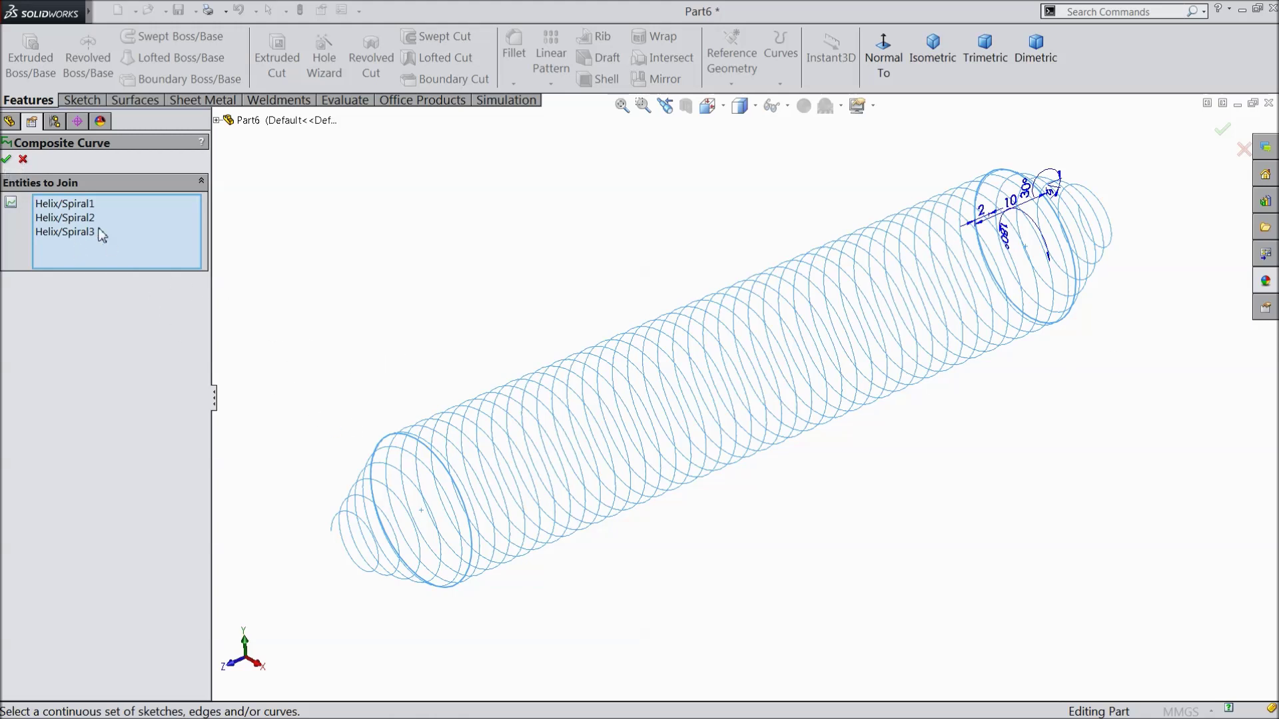
{"action": "left_click", "coordinate": [7, 160]}
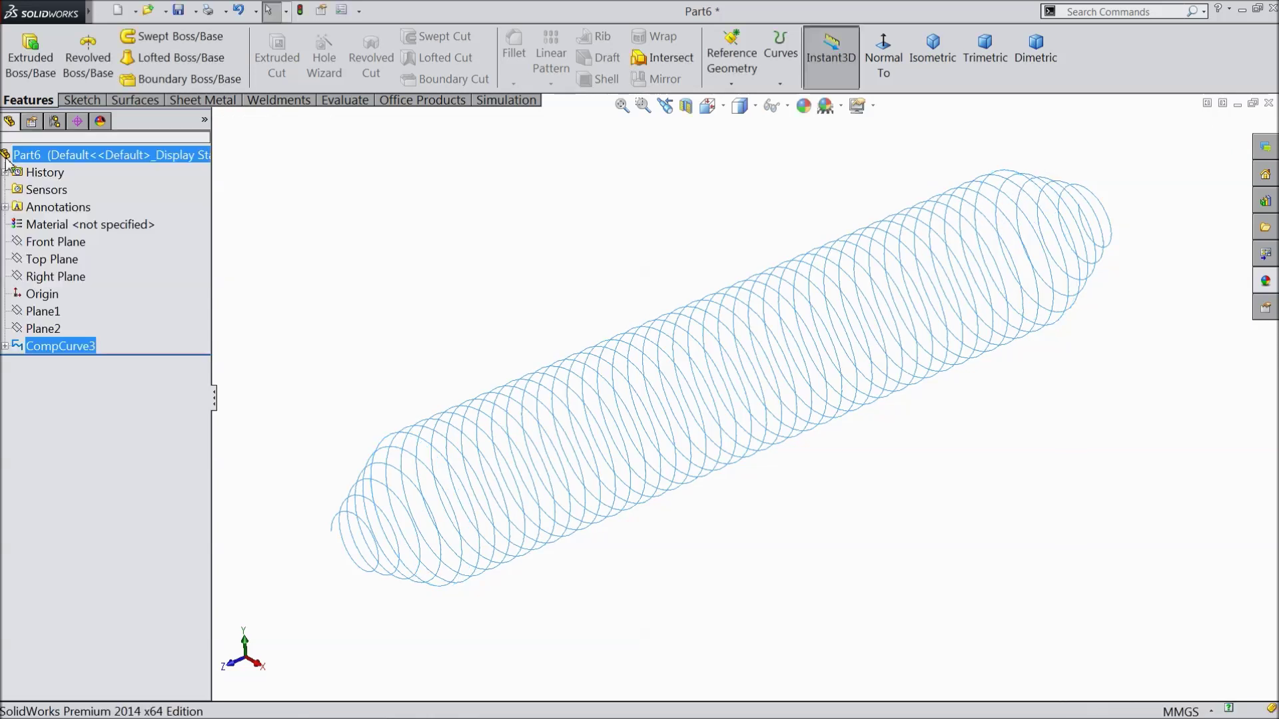
{"action": "left_click", "coordinate": [534, 463]}
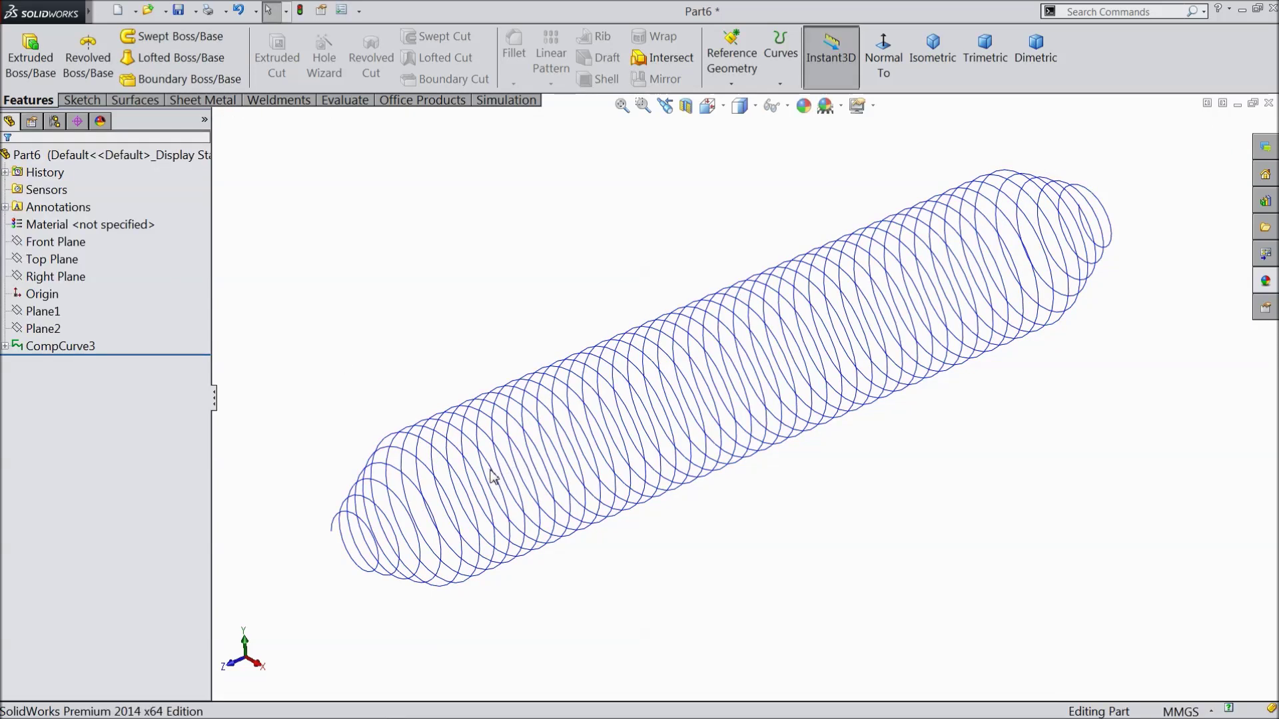
{"action": "left_click", "coordinate": [370, 530]}
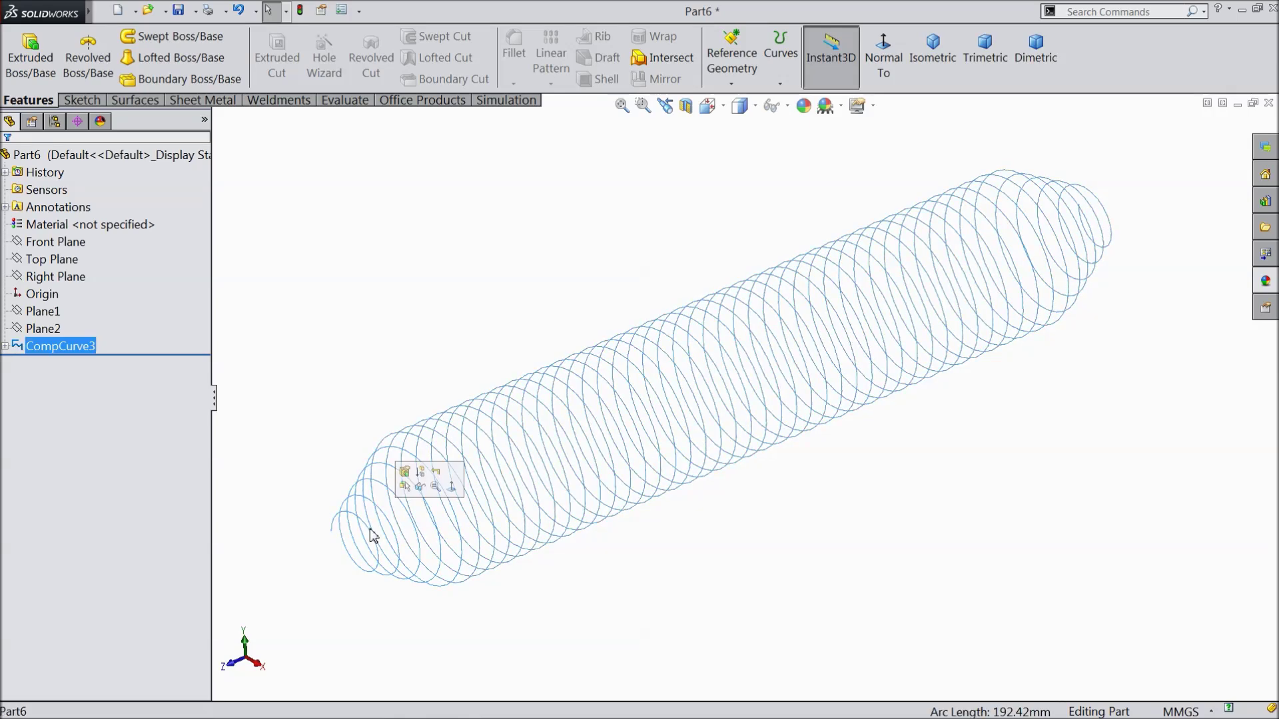
{"action": "left_click", "coordinate": [400, 371]}
{"action": "key", "text": "ctrl+7"}
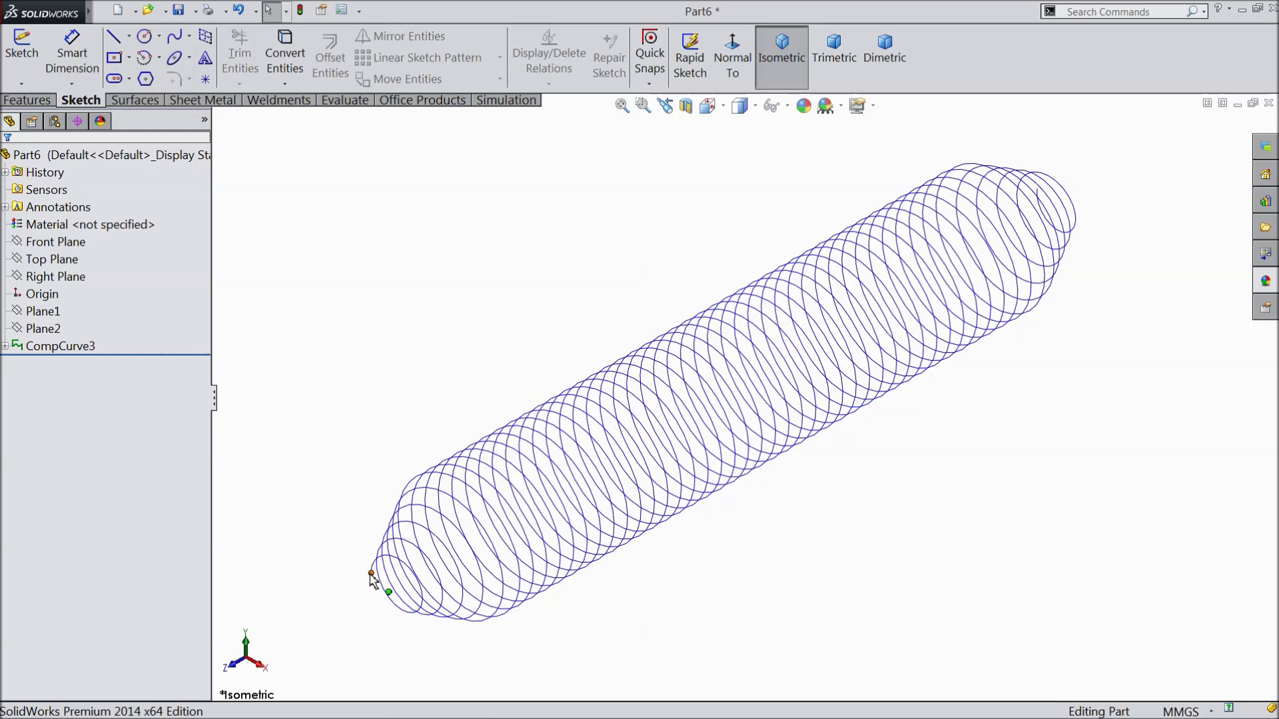
Start a new sketch on Top Plane, viewed straight onto the plane
{"action": "left_click", "coordinate": [371, 575]}
{"action": "left_click", "coordinate": [52, 259]}
{"action": "left_click", "coordinate": [61, 246]}
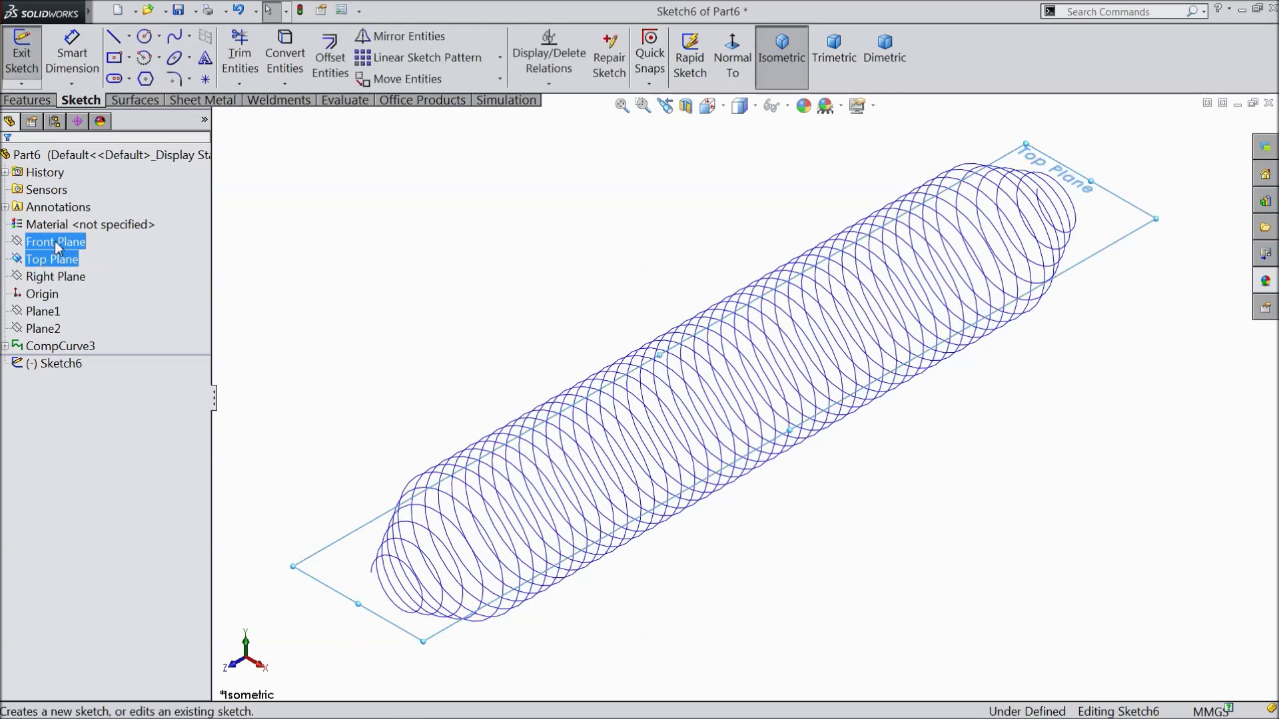
{"action": "left_click", "coordinate": [733, 66]}
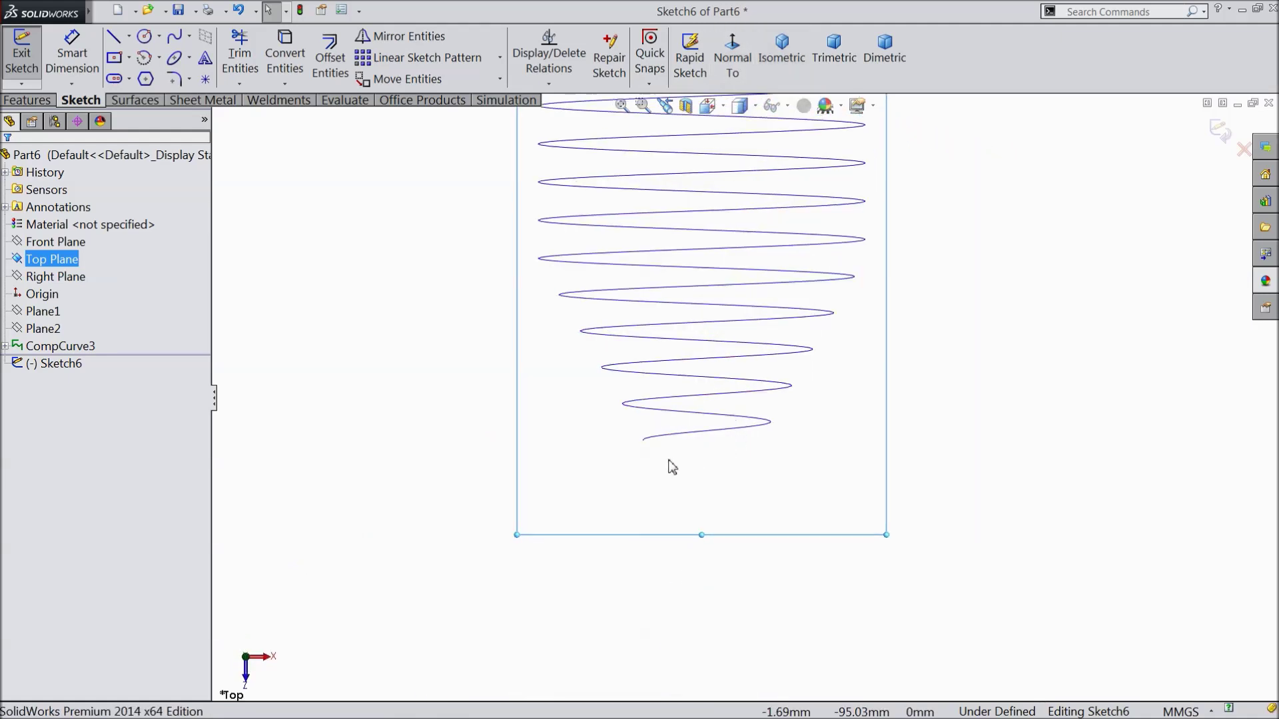
{"action": "scroll", "coordinate": [670, 461], "scroll_direction": "down", "scroll_amount": 2}
Draw a circle below the helix end and pierce its centre onto the helix
{"action": "left_click", "coordinate": [145, 37]}
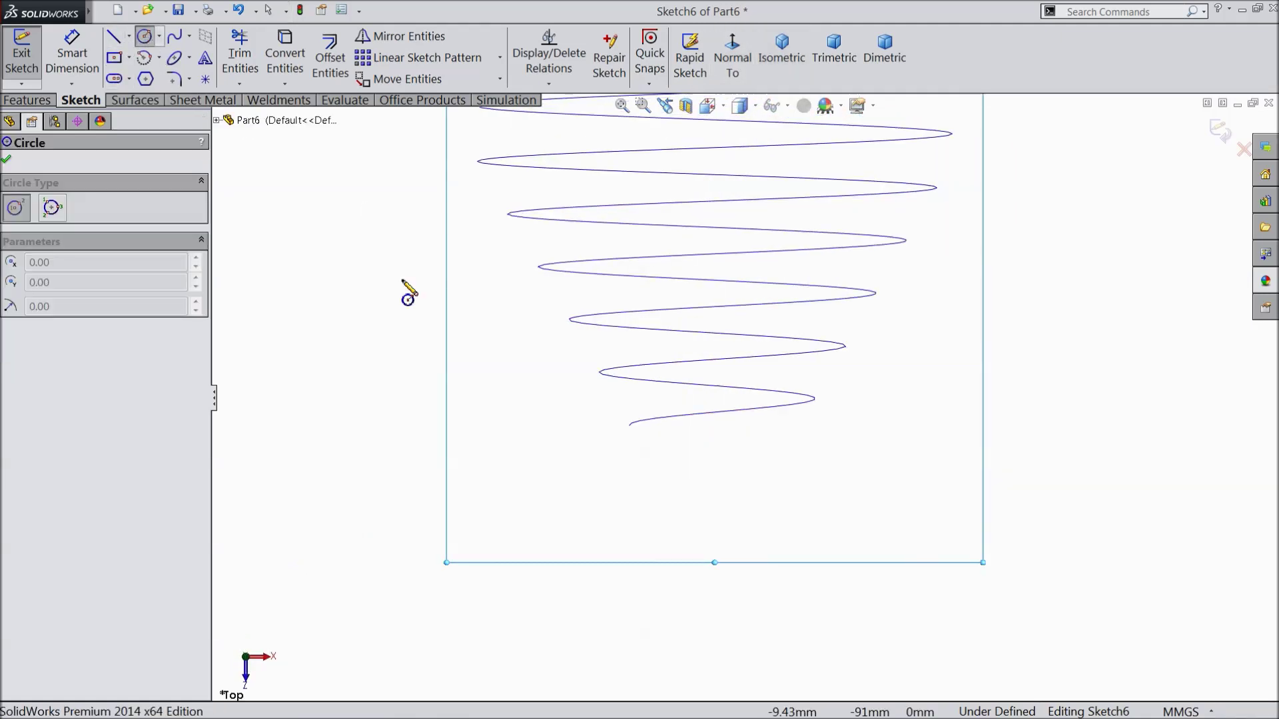
{"action": "left_click", "coordinate": [634, 507]}
{"action": "left_click", "coordinate": [631, 445]}
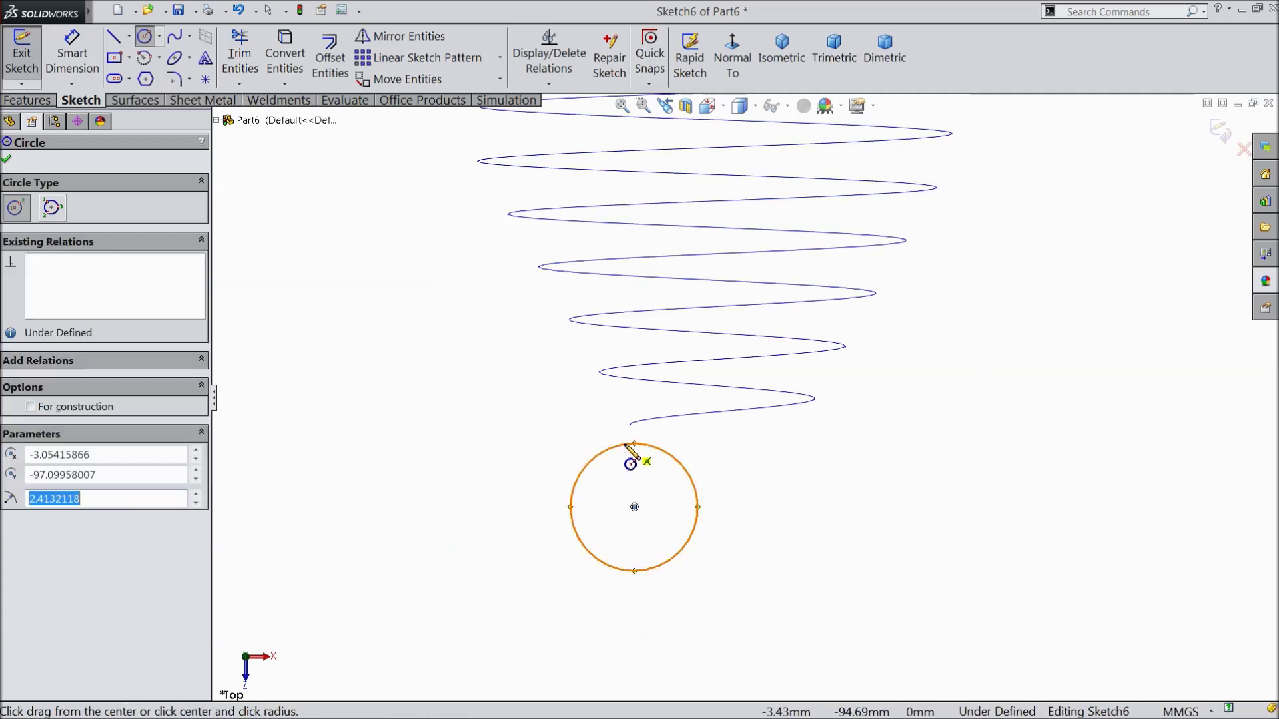
{"action": "key", "text": "Escape"}
{"action": "scroll", "coordinate": [639, 510], "scroll_direction": "down", "scroll_amount": 2}
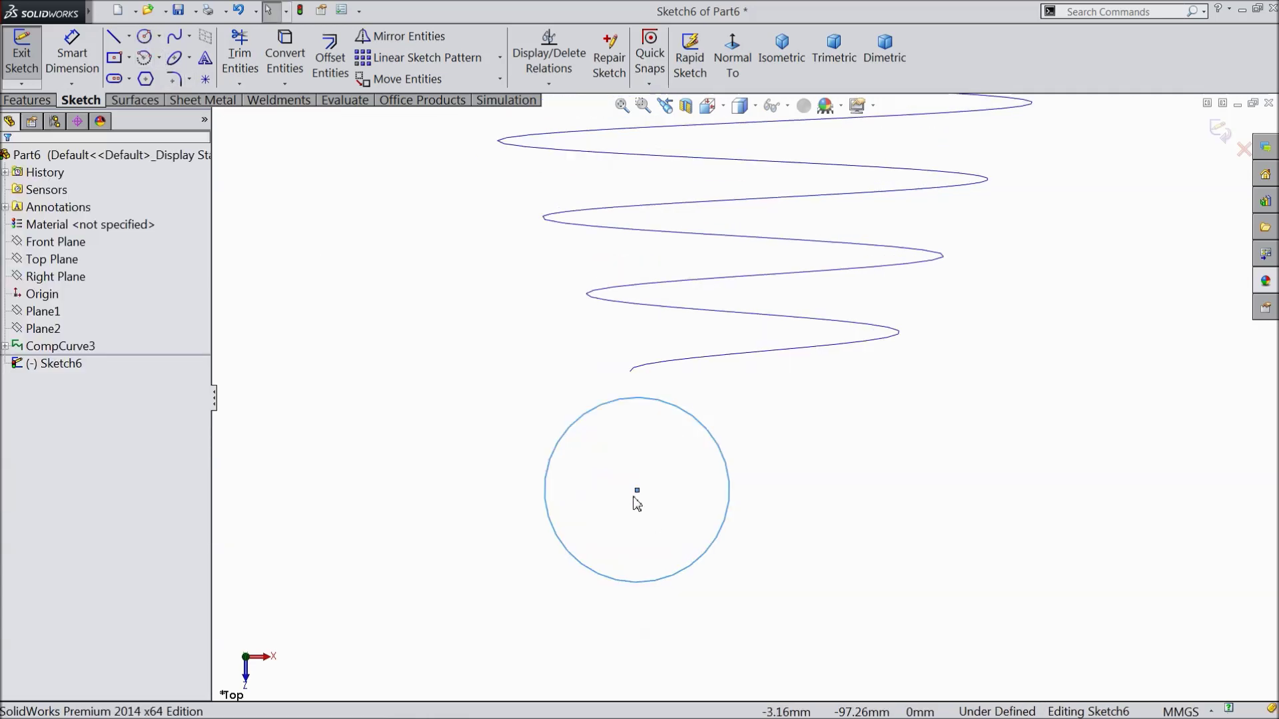
{"action": "left_click", "coordinate": [638, 492]}
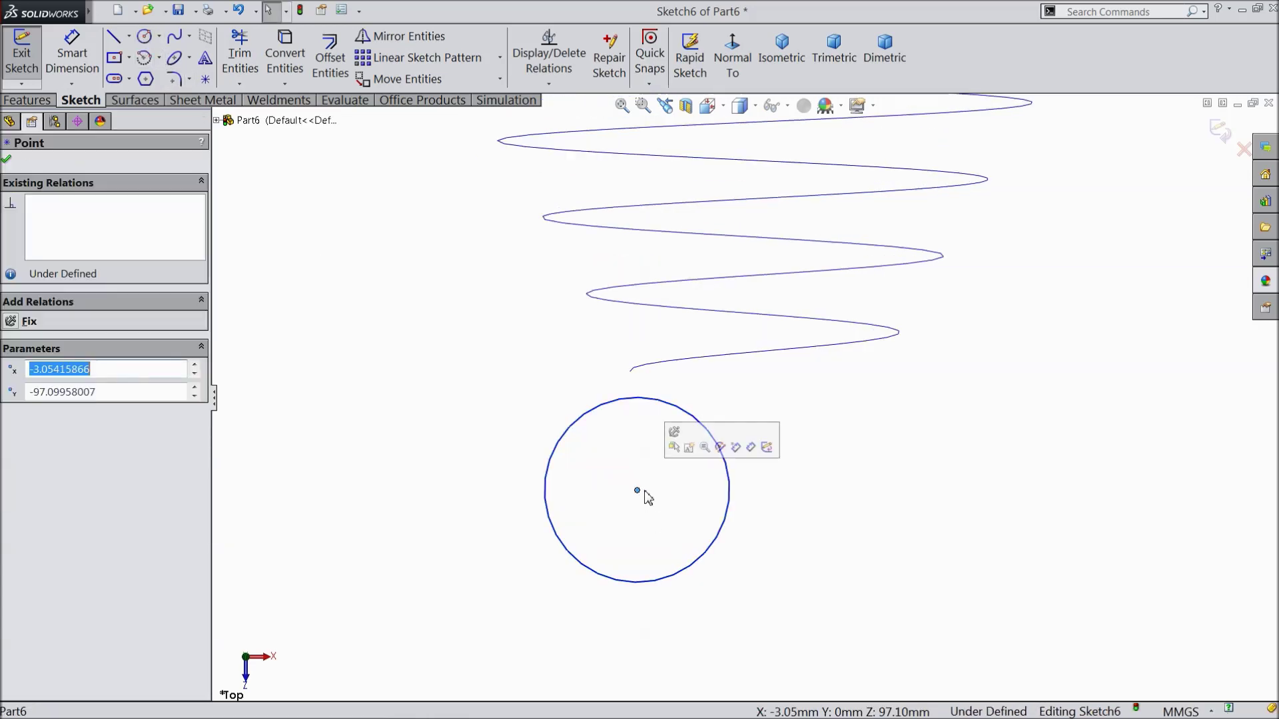
{"action": "left_click", "coordinate": [652, 366], "text": "ctrl"}
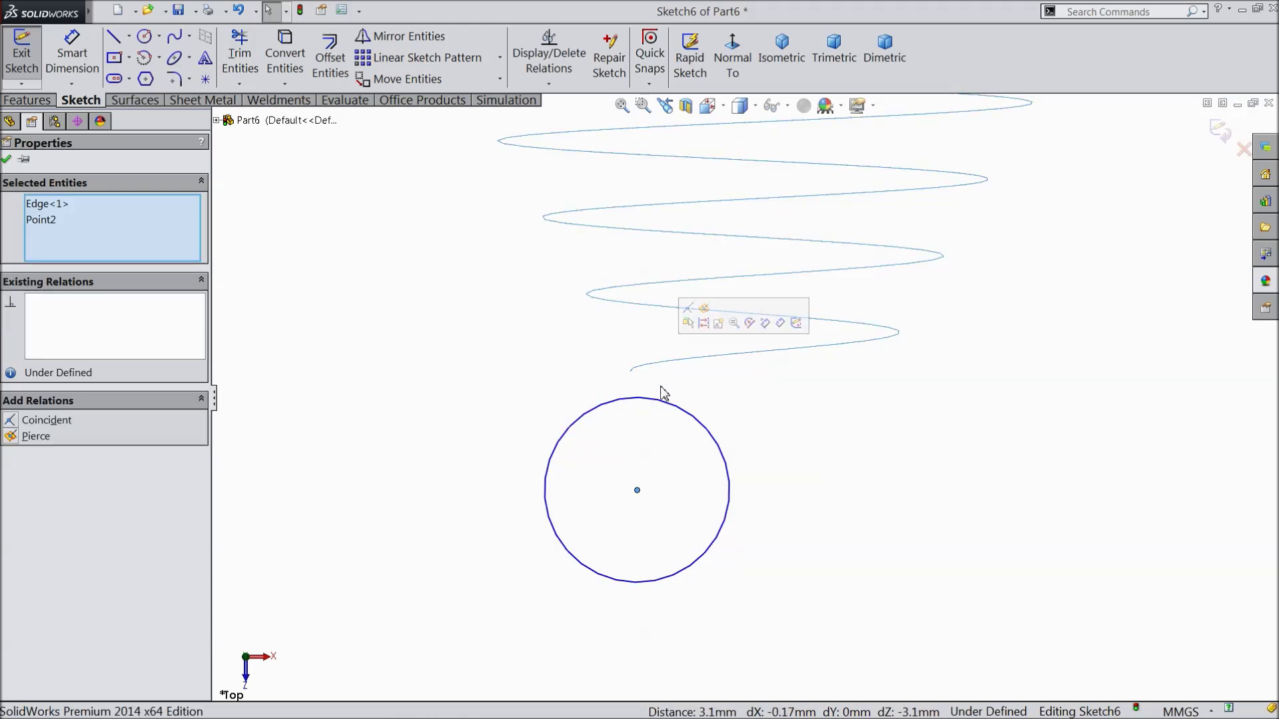
{"action": "left_click", "coordinate": [704, 308]}
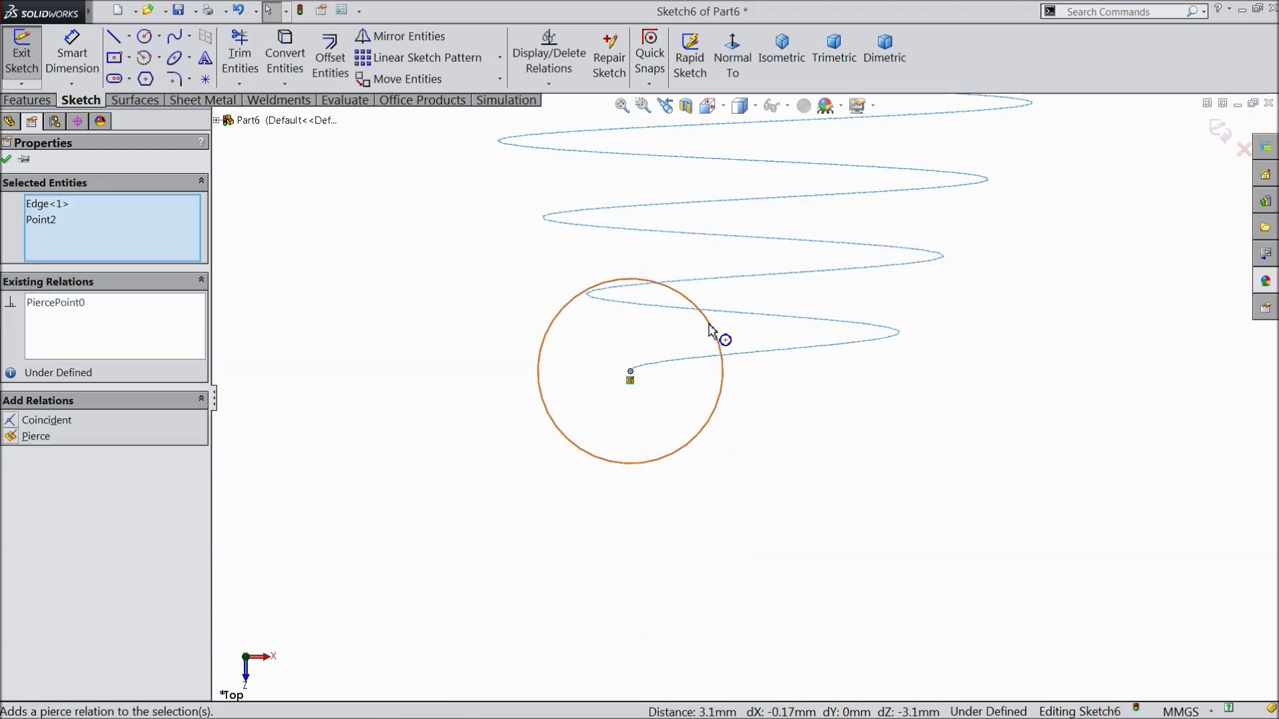
{"action": "key", "text": "Escape"}
Dimension the circle to a 2 mm diameter and exit the sketch
{"action": "left_click", "coordinate": [76, 48]}
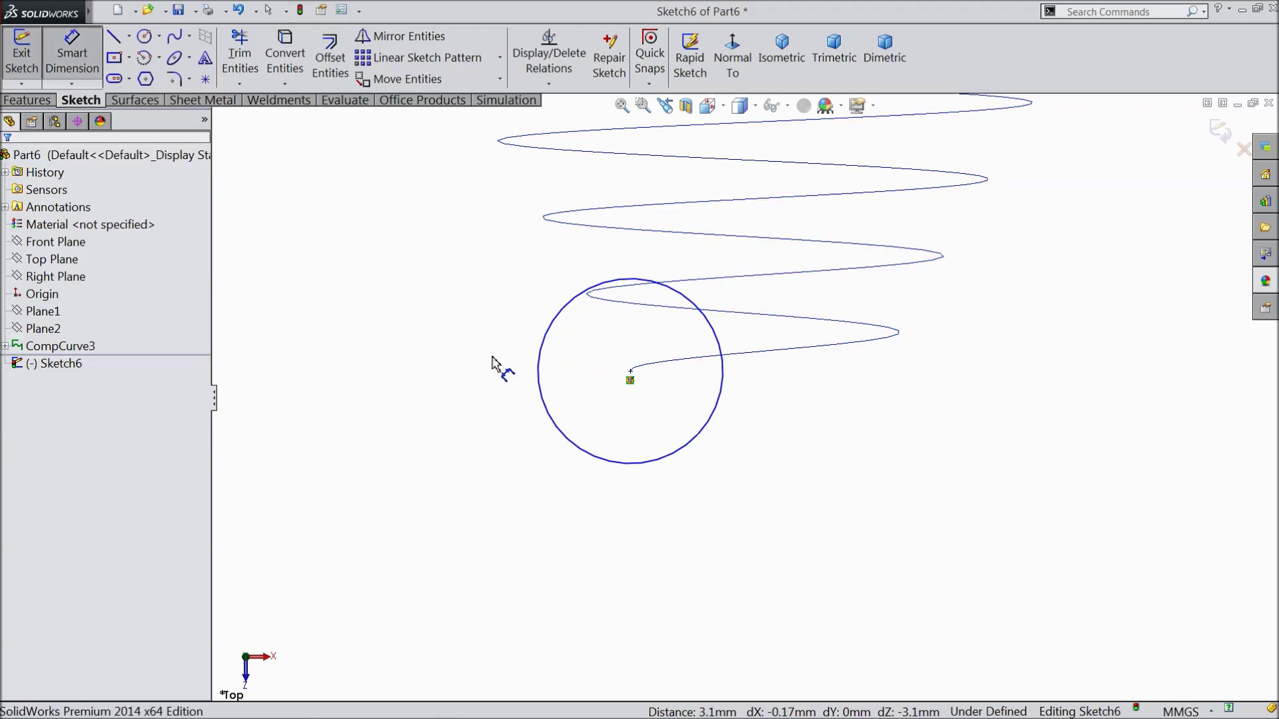
{"action": "left_click", "coordinate": [539, 372]}
{"action": "left_click", "coordinate": [465, 376]}
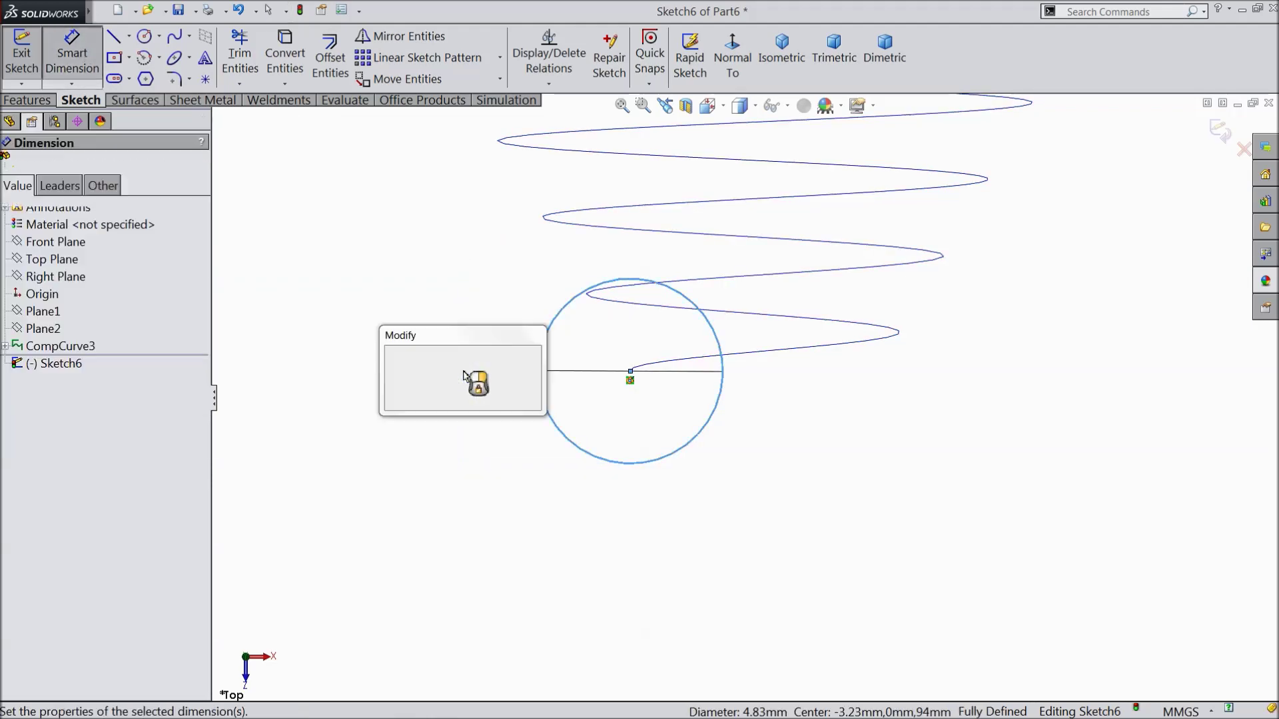
{"action": "type", "text": "2"}
{"action": "key", "text": "Return"}
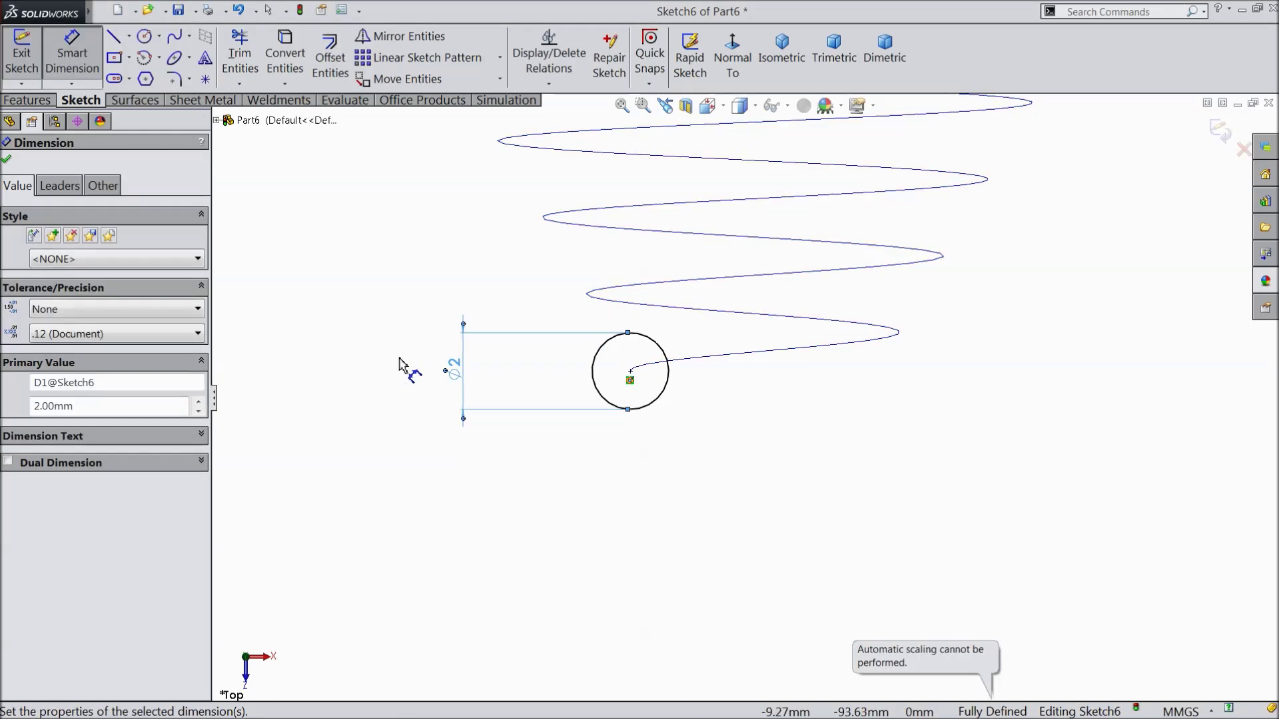
{"action": "left_click", "coordinate": [9, 162]}
{"action": "left_click", "coordinate": [1219, 131]}
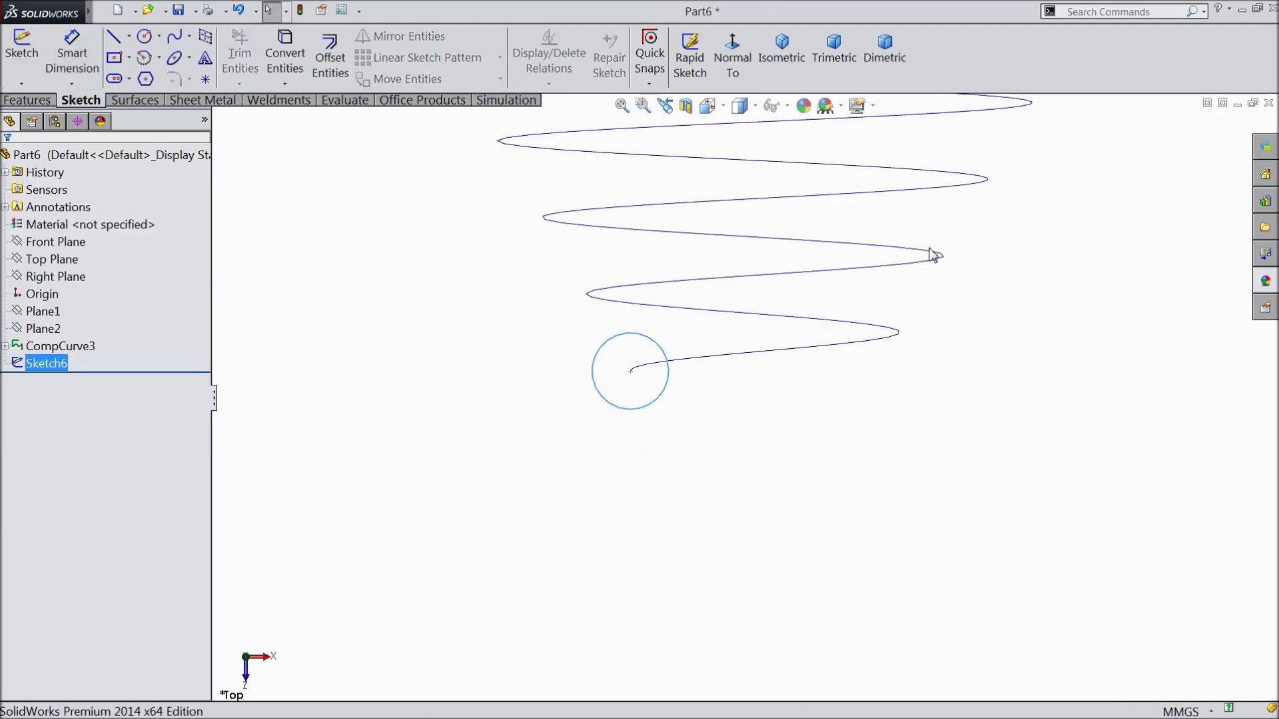
Sweep the Sketch6 circle along CompCurve3 to create Sweep1, the solid coil spring
{"action": "left_click", "coordinate": [782, 50]}
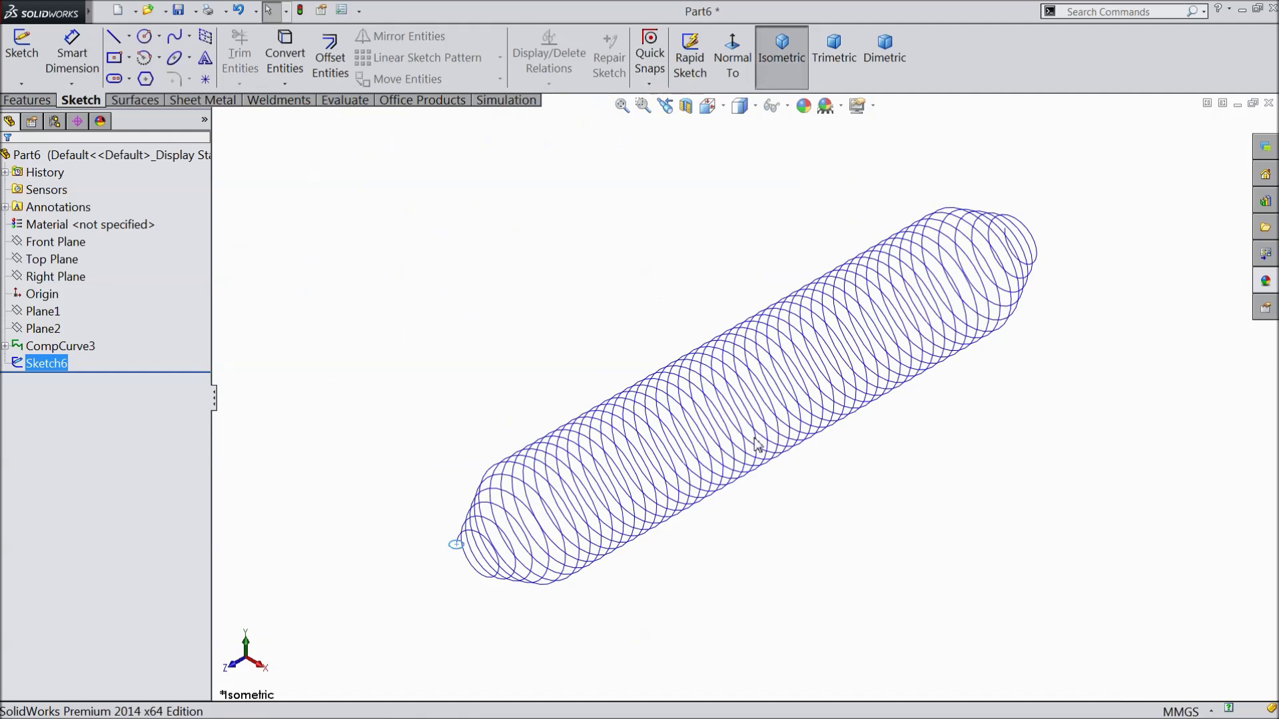
{"action": "scroll", "coordinate": [759, 445], "scroll_direction": "down", "scroll_amount": 3}
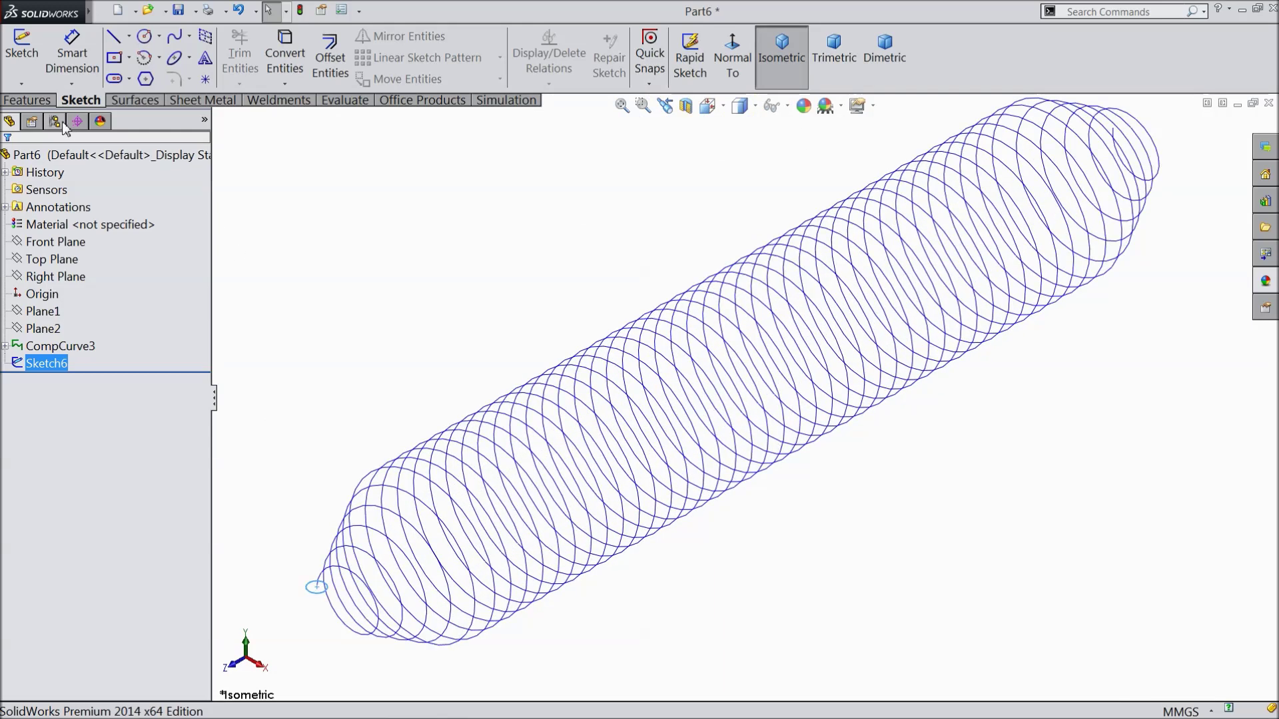
{"action": "left_click", "coordinate": [41, 101]}
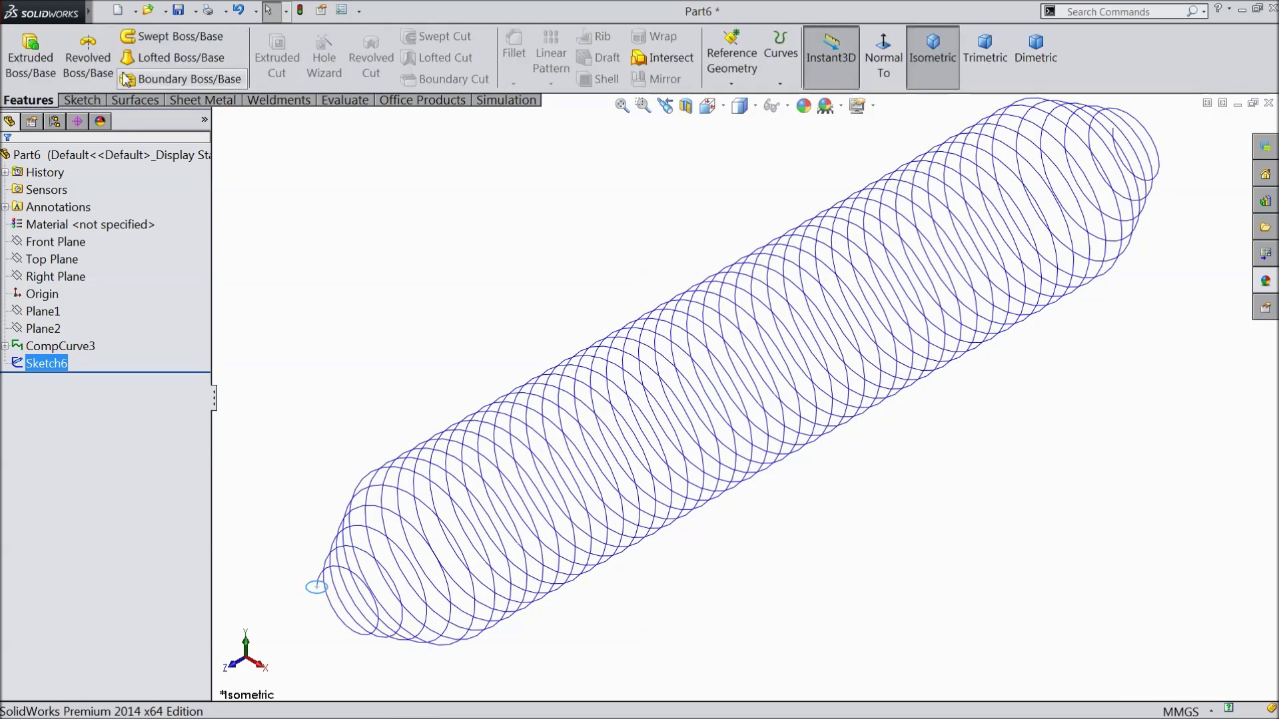
{"action": "left_click", "coordinate": [173, 35]}
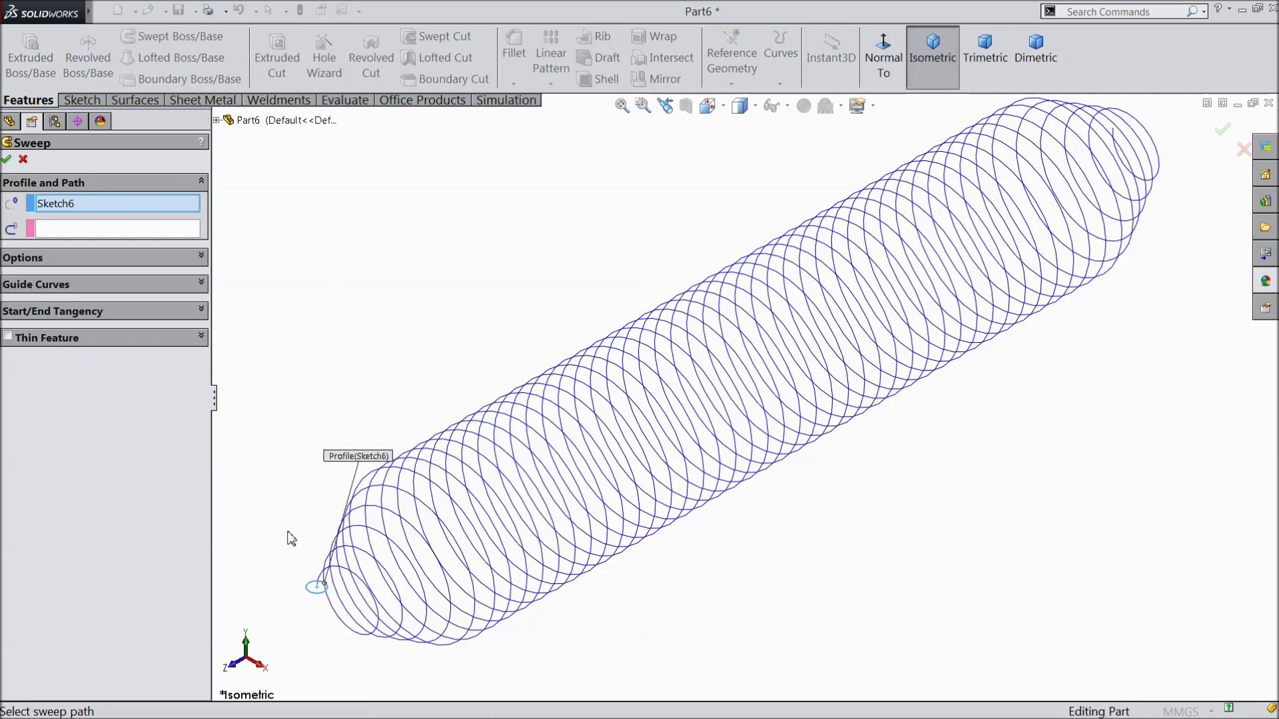
{"action": "left_click", "coordinate": [90, 229]}
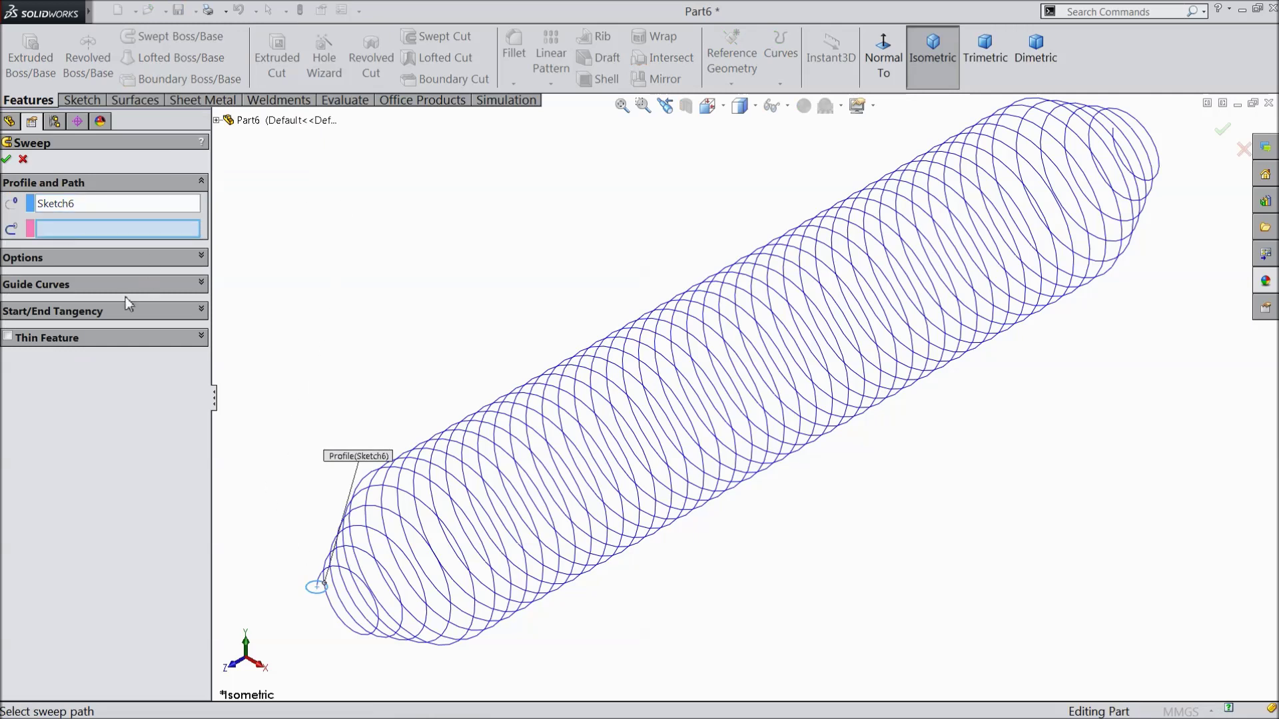
{"action": "left_click", "coordinate": [337, 574]}
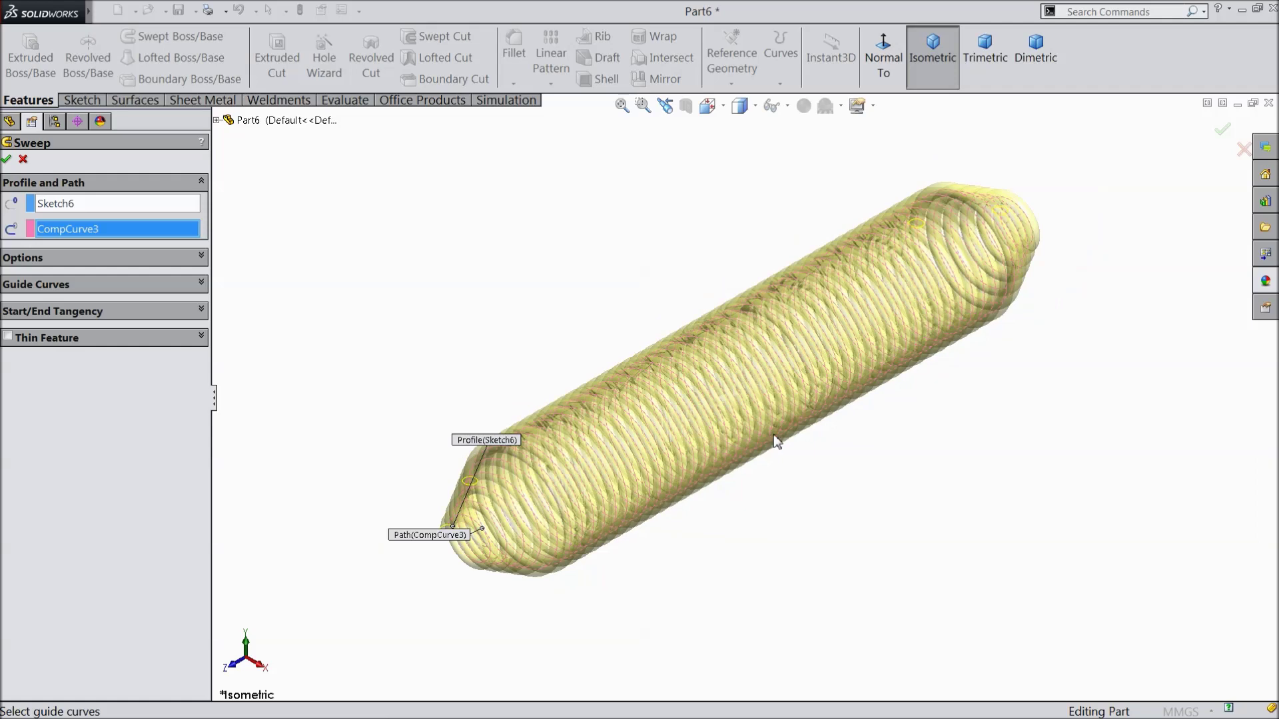
{"action": "mouse_move", "coordinate": [773, 434]}
{"action": "middle_mouse_down"}
{"action": "mouse_move", "coordinate": [710, 457]}
{"action": "mouse_move", "coordinate": [742, 462]}
{"action": "mouse_move", "coordinate": [758, 441]}
{"action": "middle_mouse_up"}
{"action": "scroll", "coordinate": [759, 426], "scroll_direction": "down", "scroll_amount": 3}
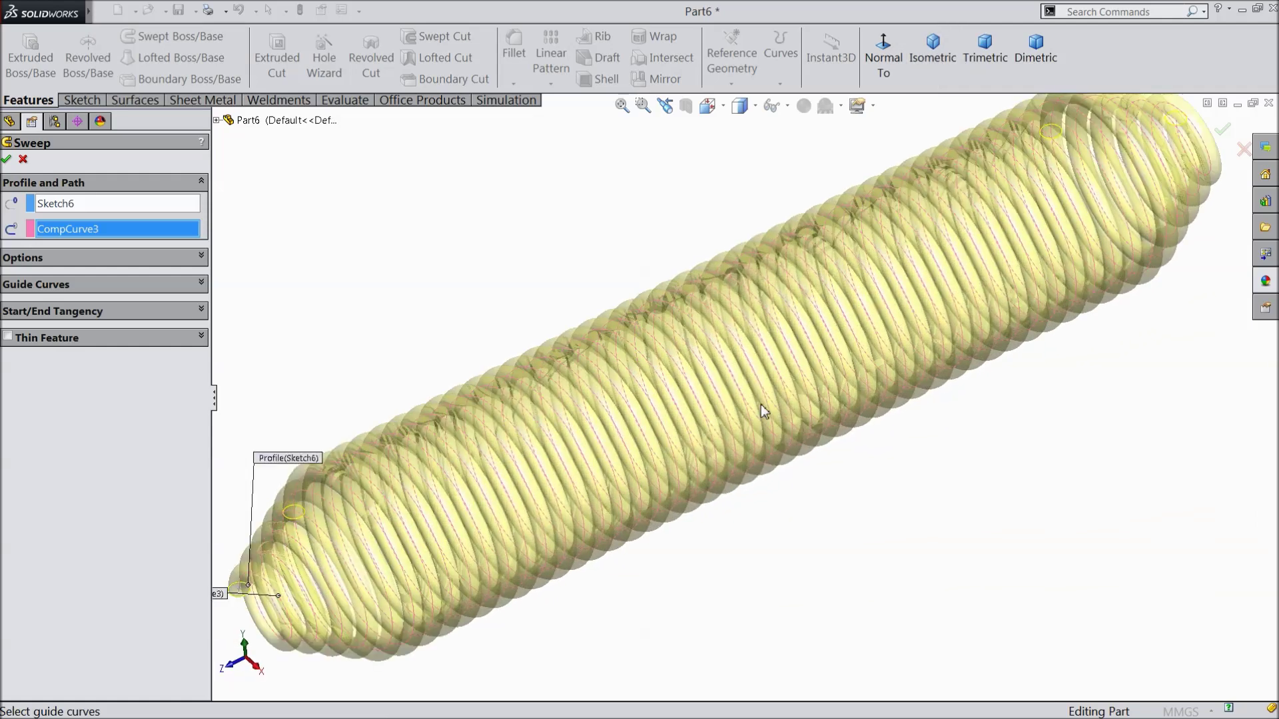
{"action": "scroll", "coordinate": [761, 407], "scroll_direction": "up", "scroll_amount": 2}
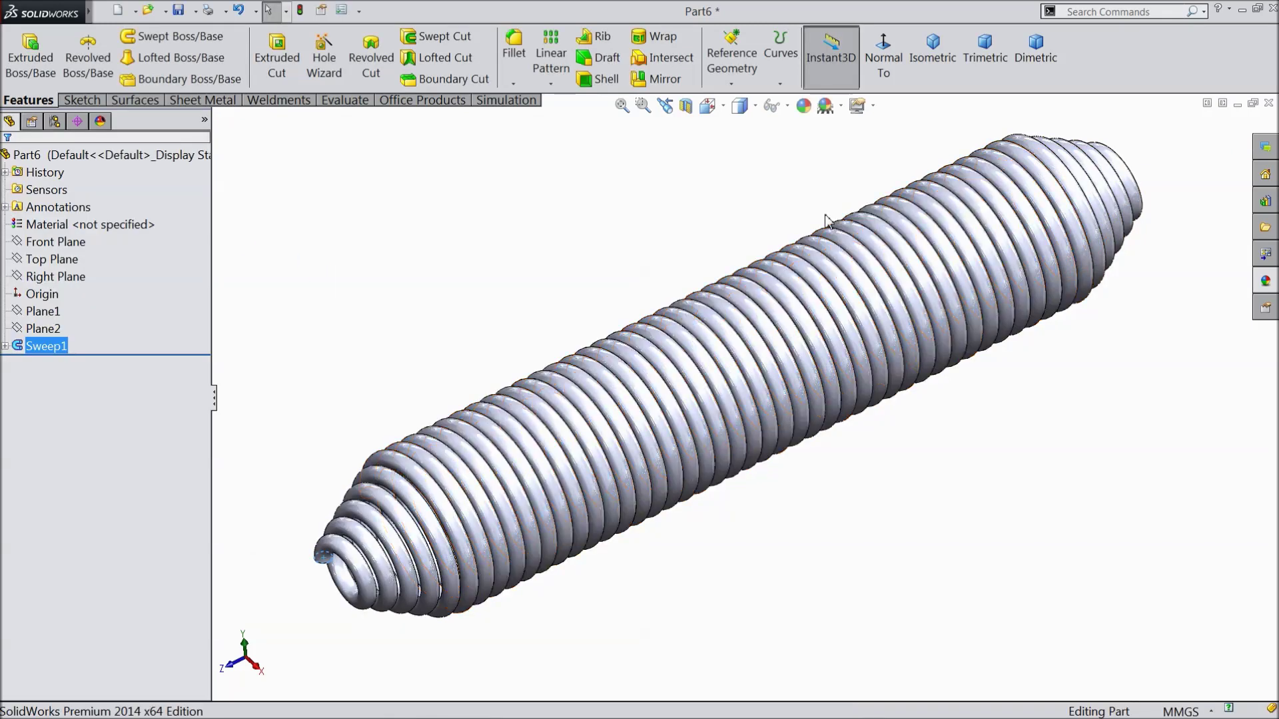
Apply the satin finish stainless steel appearance to the spring
{"action": "left_click", "coordinate": [553, 266]}
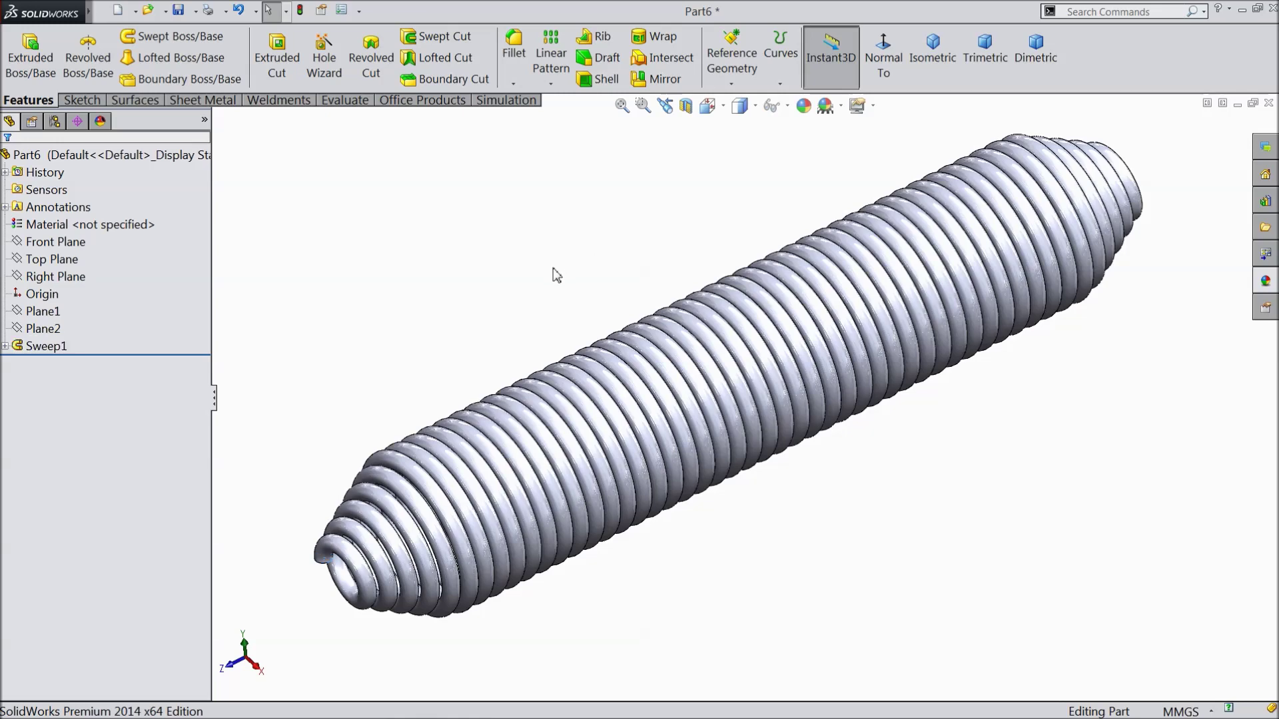
{"action": "middle_click_drag", "start_coordinate": [553, 268], "coordinate": [574, 322]}
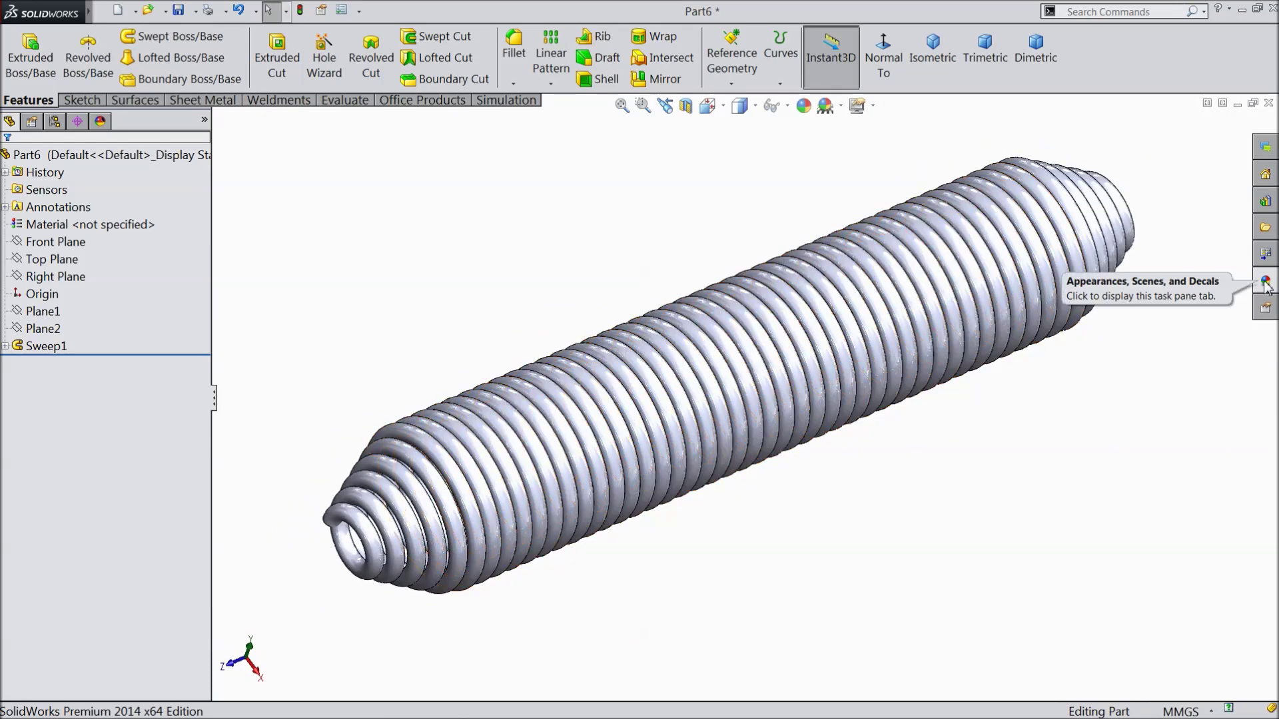
{"action": "left_click", "coordinate": [1266, 281]}
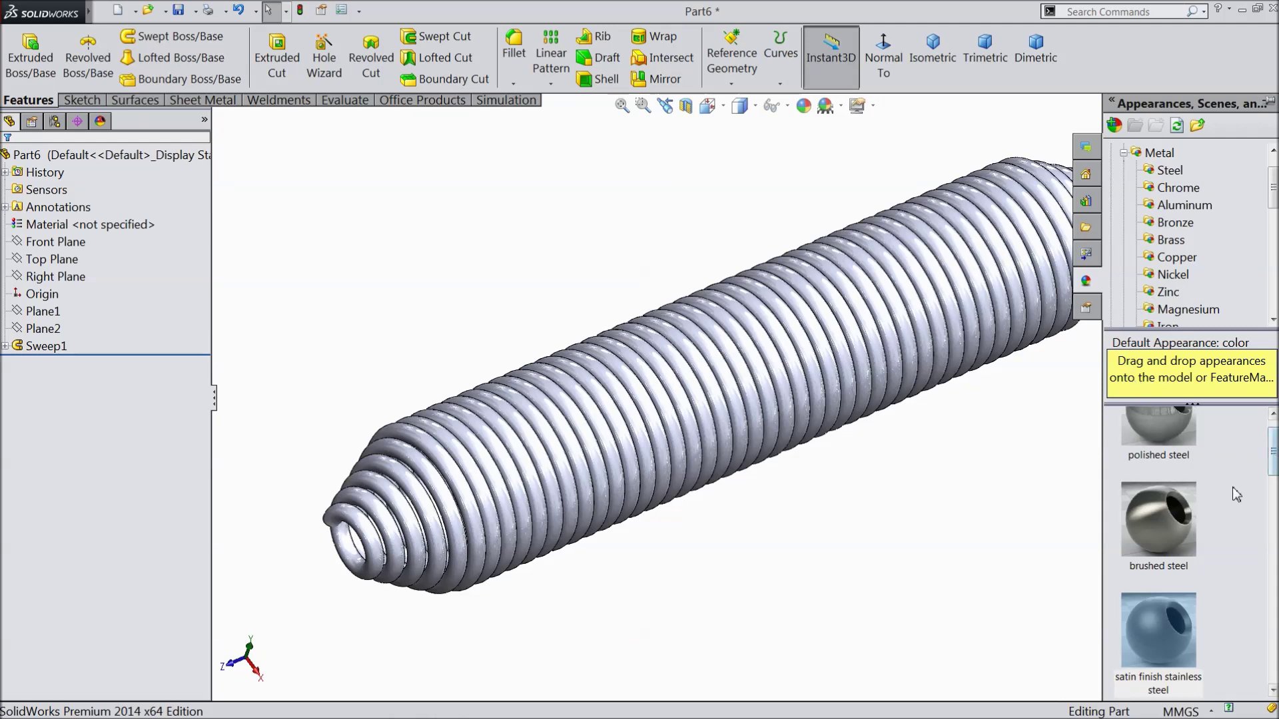
{"action": "left_click_drag", "start_coordinate": [1155, 642], "coordinate": [1154, 638]}
{"action": "double_click", "coordinate": [1155, 639]}
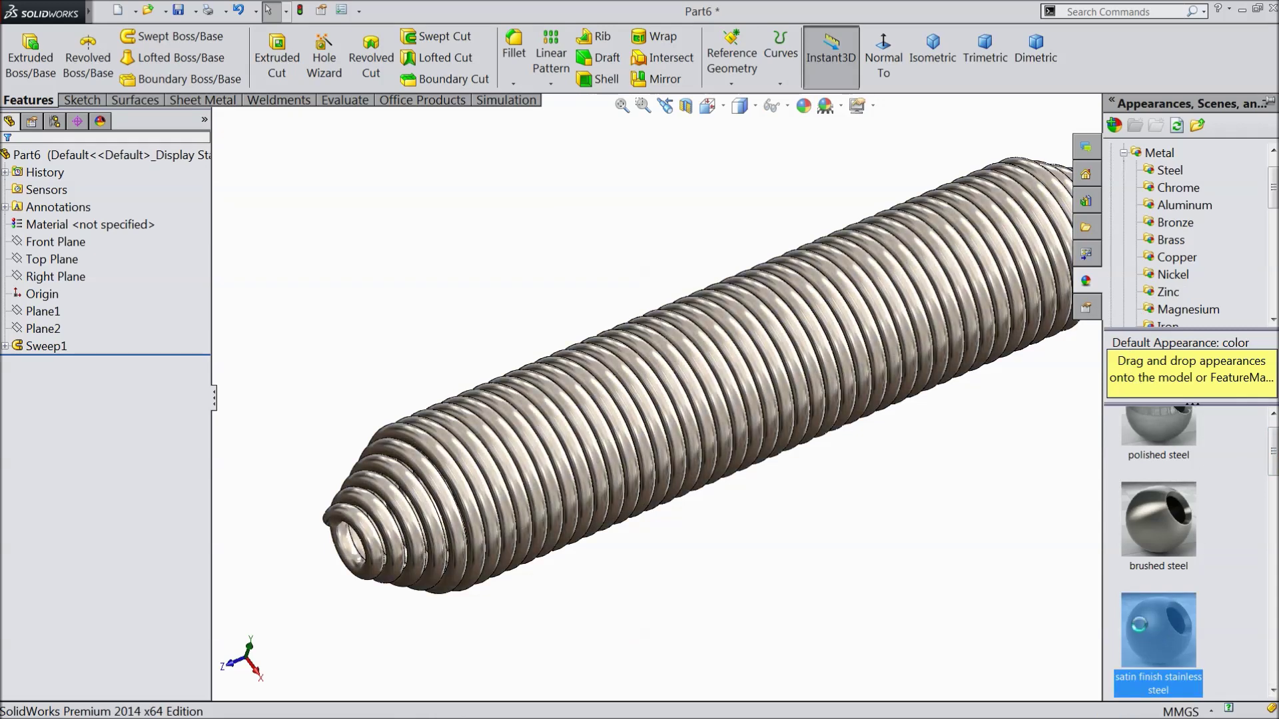
{"action": "middle_click_drag", "start_coordinate": [983, 448], "coordinate": [986, 406]}
{"action": "scroll", "coordinate": [702, 418], "scroll_direction": "down", "scroll_amount": 5}
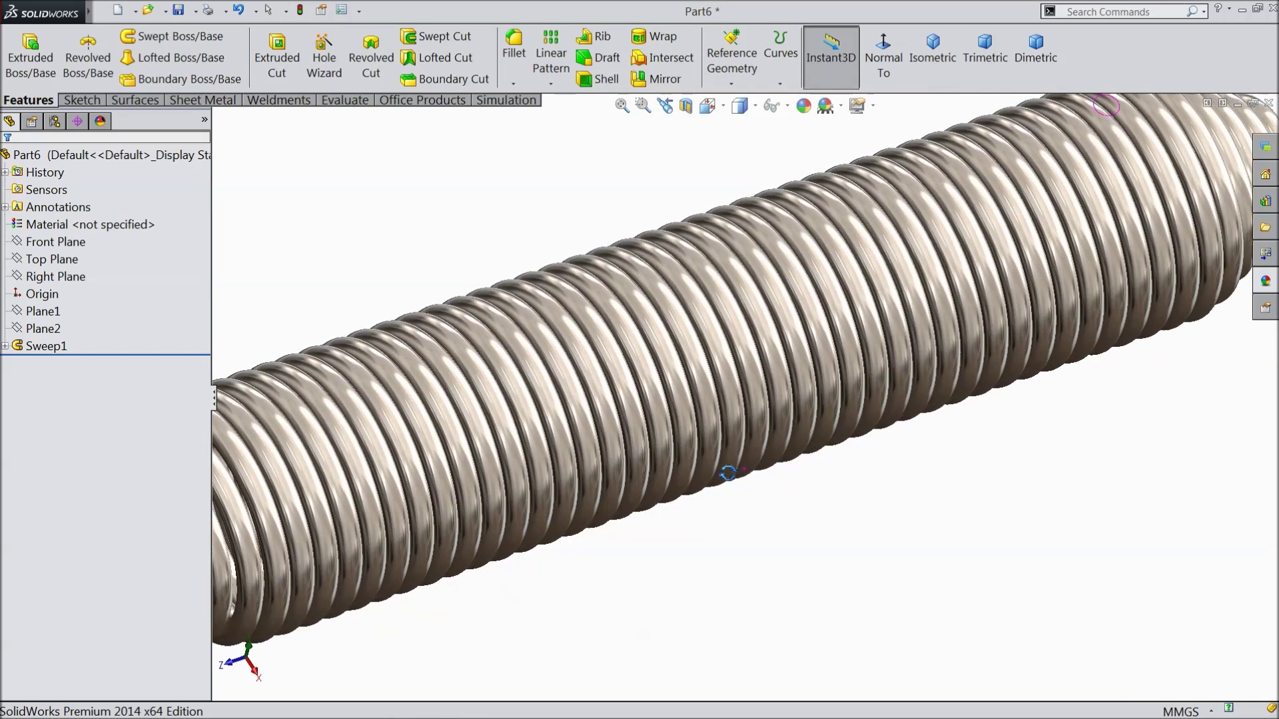
Turn on perspective display for the spring view
{"action": "left_click", "coordinate": [874, 107]}
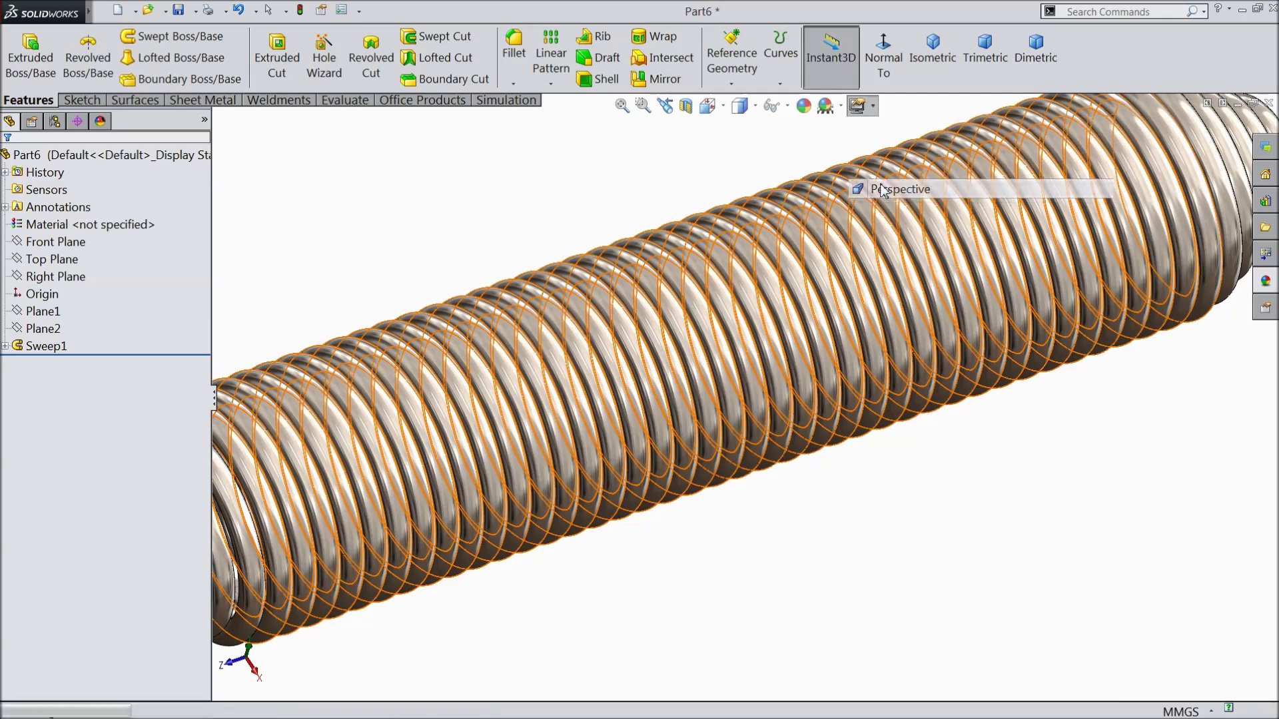
{"action": "left_click", "coordinate": [879, 189]}
{"action": "middle_click_drag", "start_coordinate": [896, 504], "coordinate": [931, 522]}
{"action": "scroll", "coordinate": [739, 393], "scroll_direction": "up", "scroll_amount": 2}
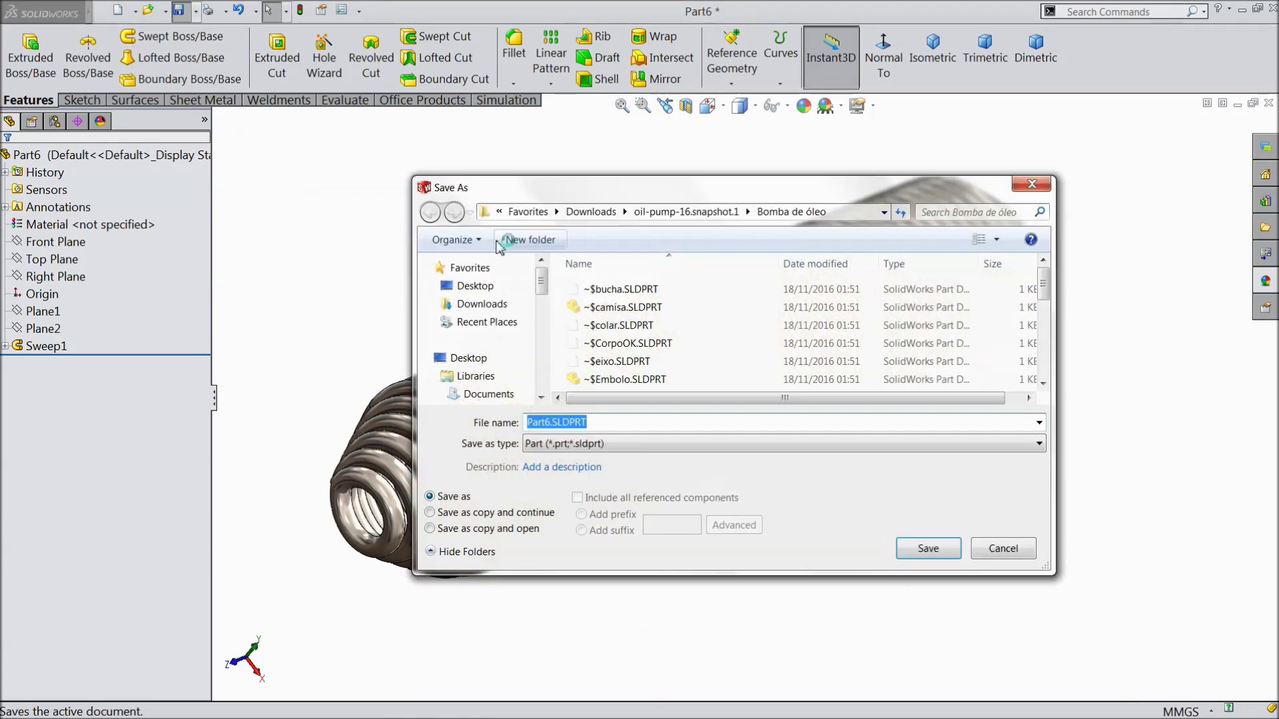
Create a new Desktop folder named 'Spring with Swivel end'
{"action": "left_click", "coordinate": [530, 239]}
{"action": "left_click", "coordinate": [475, 286]}
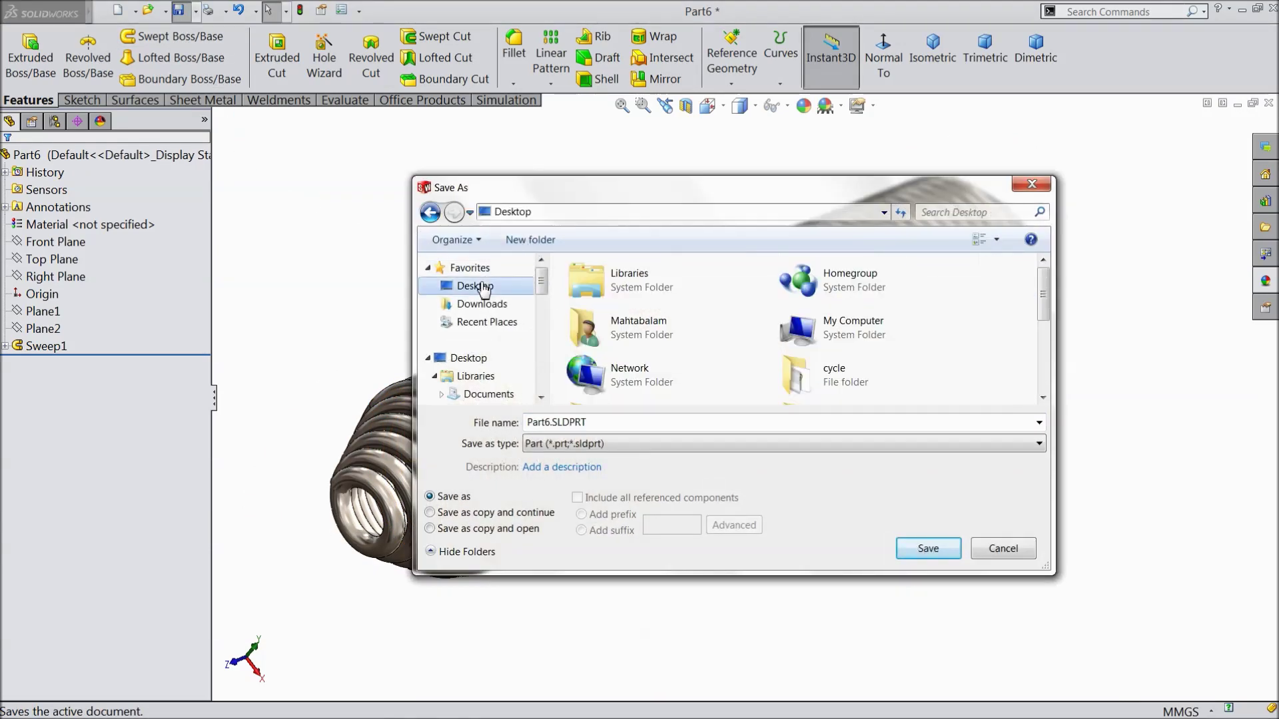
{"action": "left_click", "coordinate": [531, 239]}
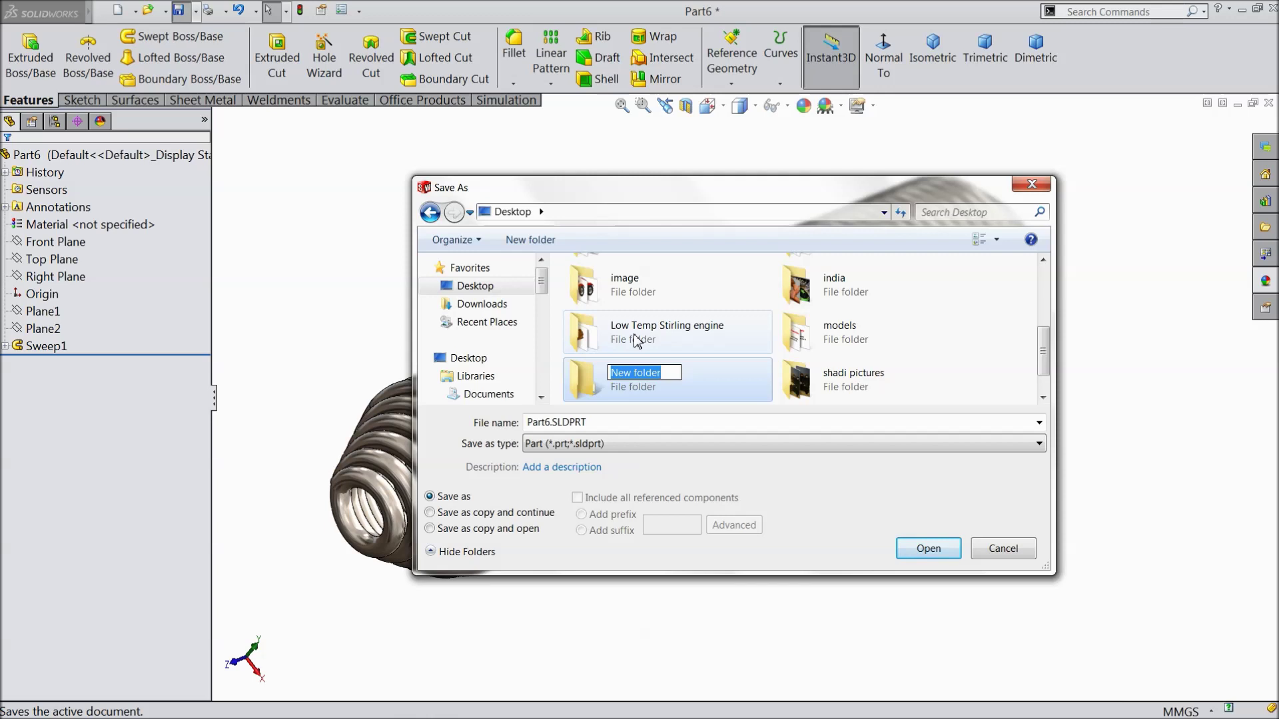
{"action": "type", "text": "Spring with S"}
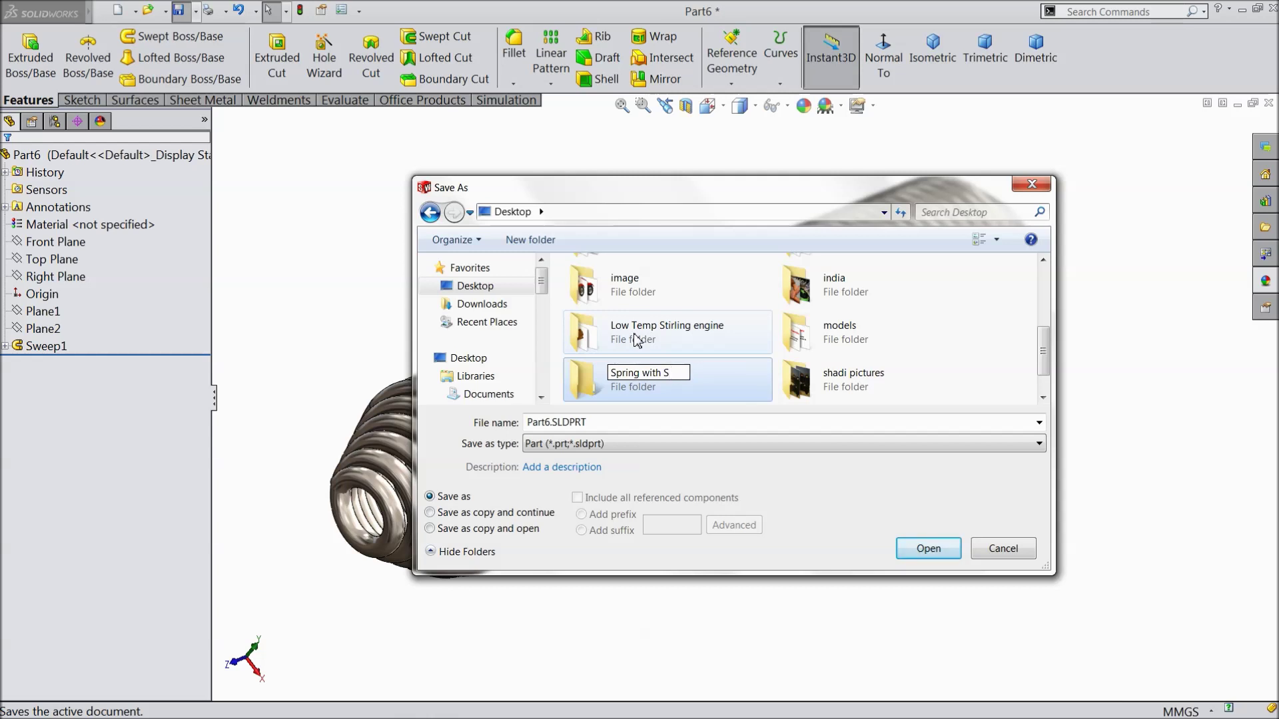
{"action": "type", "text": "wivel end"}
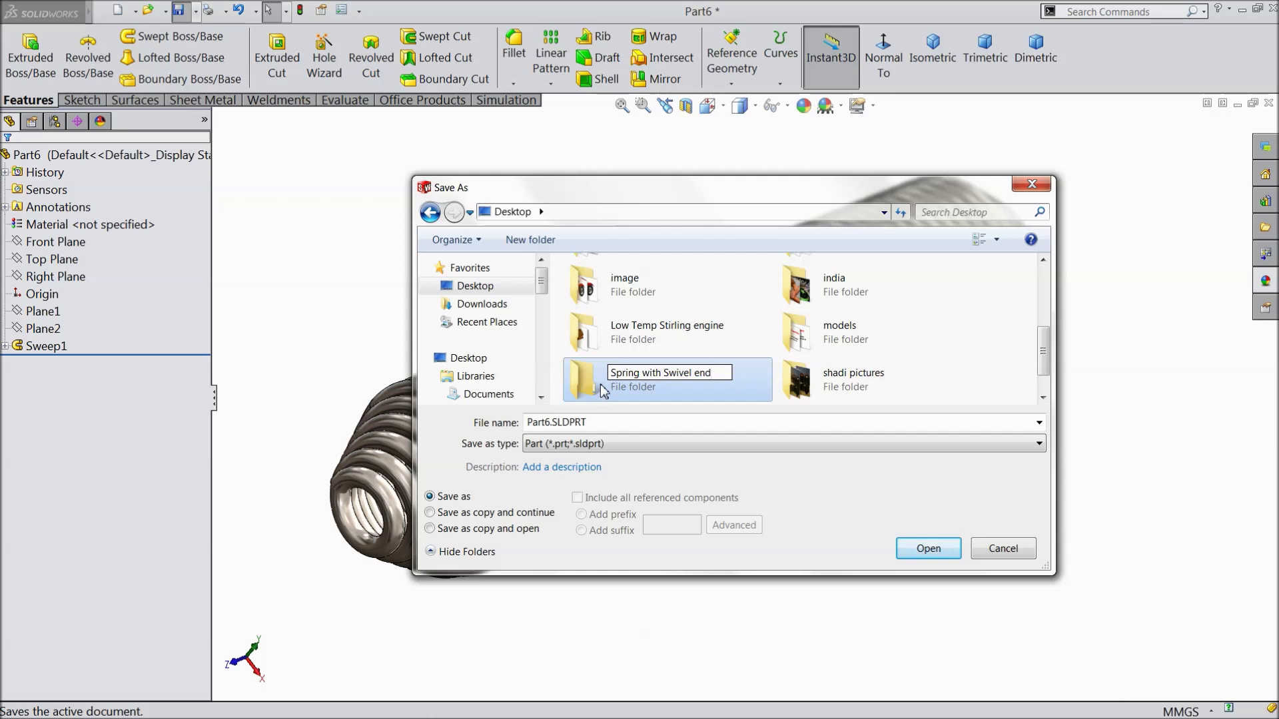
{"action": "key", "text": "Return"}
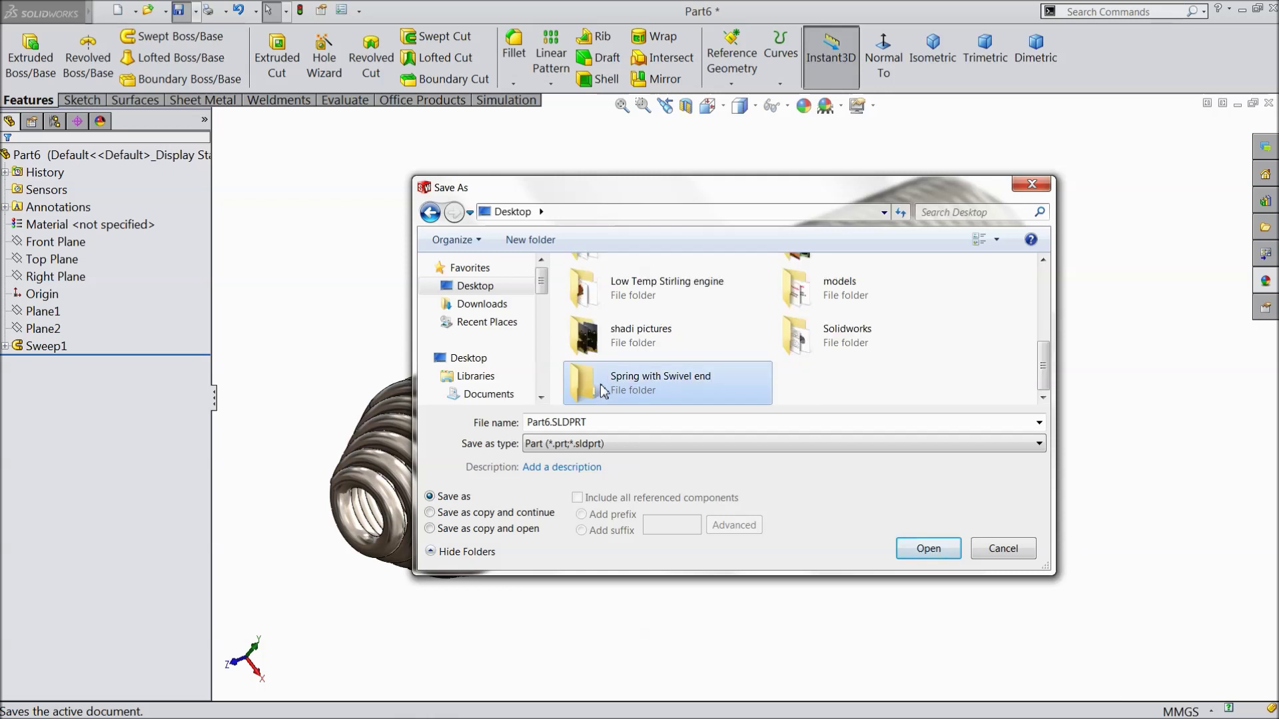
Save the part as 'spring' inside the Spring with Swivel end folder
{"action": "double_click", "coordinate": [699, 378]}
{"action": "double_click", "coordinate": [551, 423]}
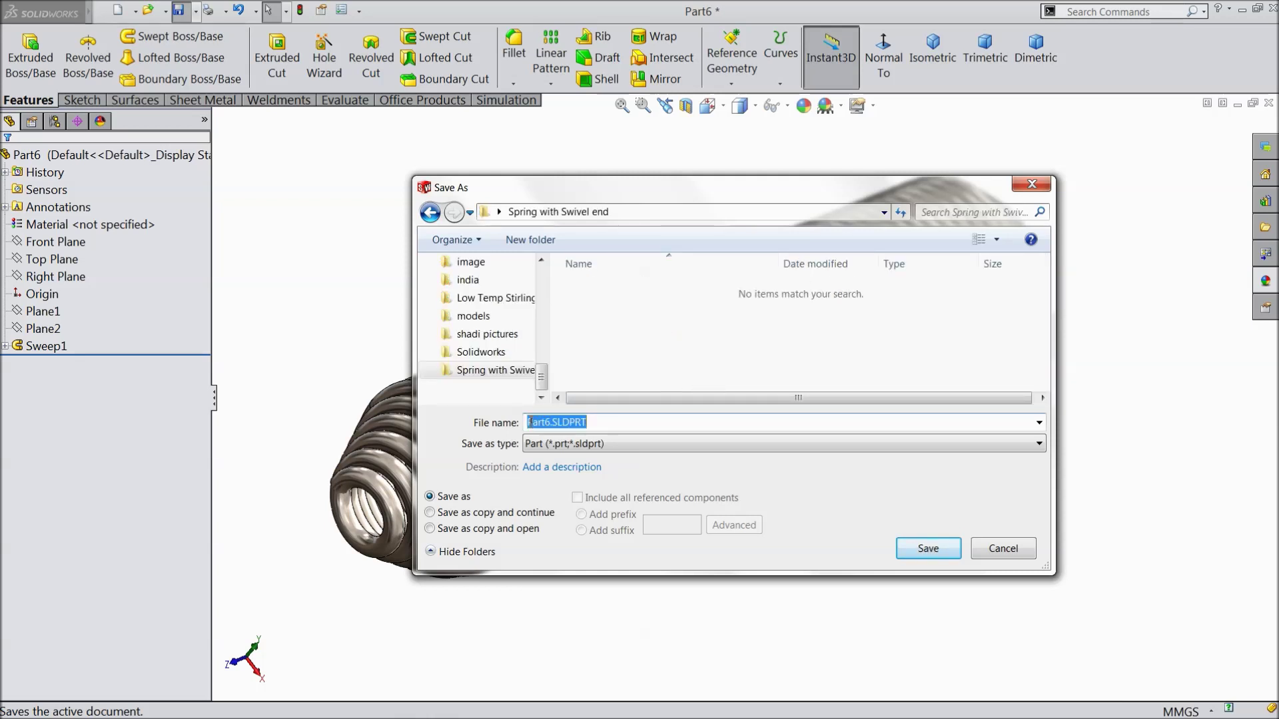
{"action": "type", "text": "spring"}
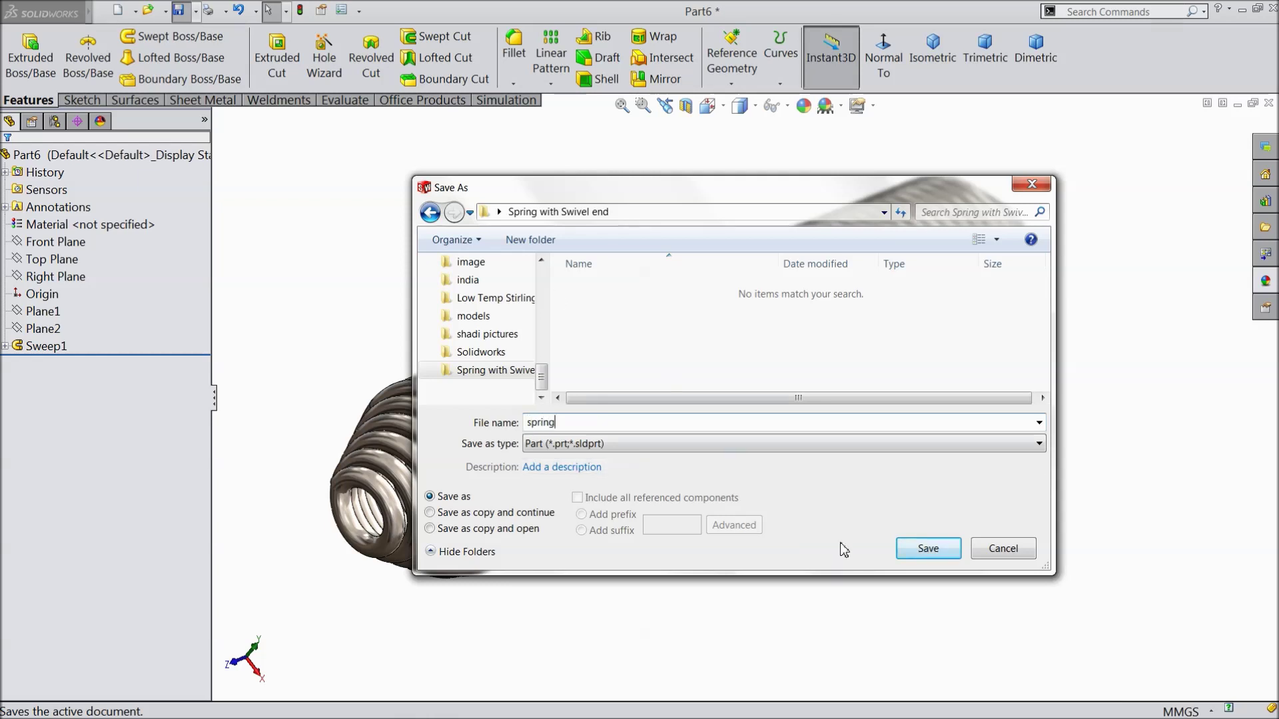
{"action": "left_click", "coordinate": [923, 548]}
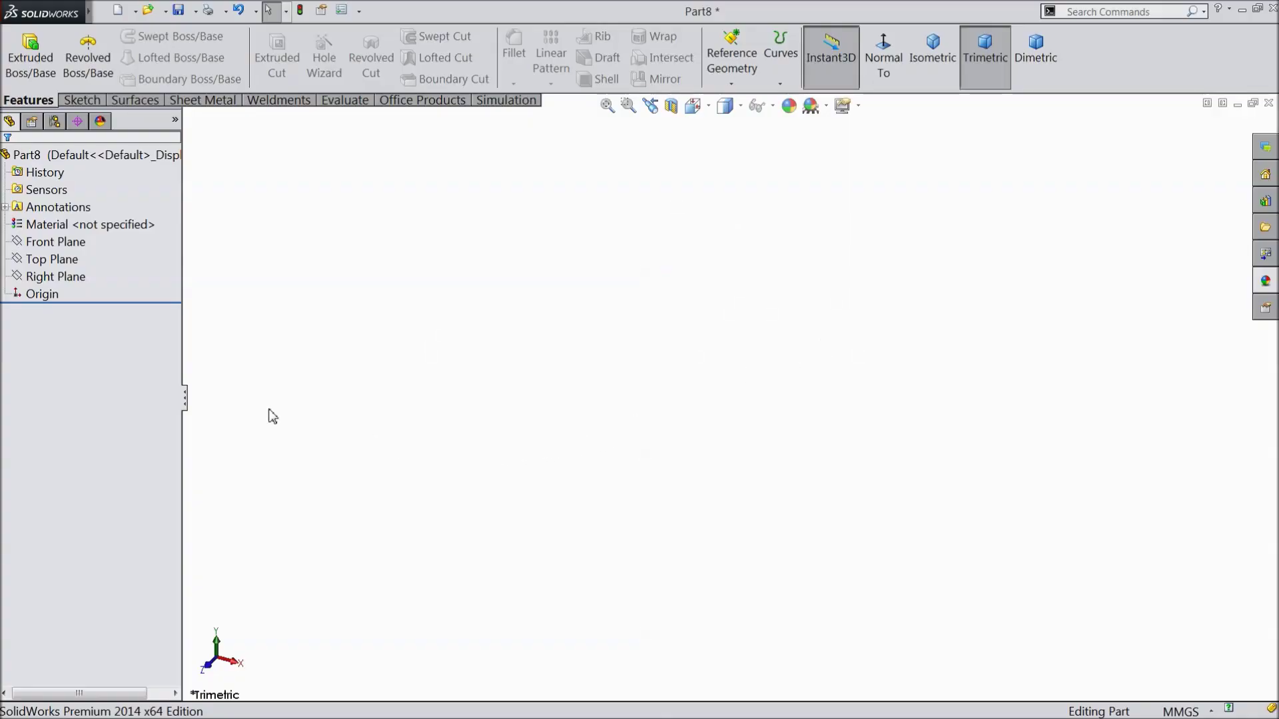
Sketch on Front Plane a horizontal centerline through the origin
{"action": "left_click", "coordinate": [55, 242]}
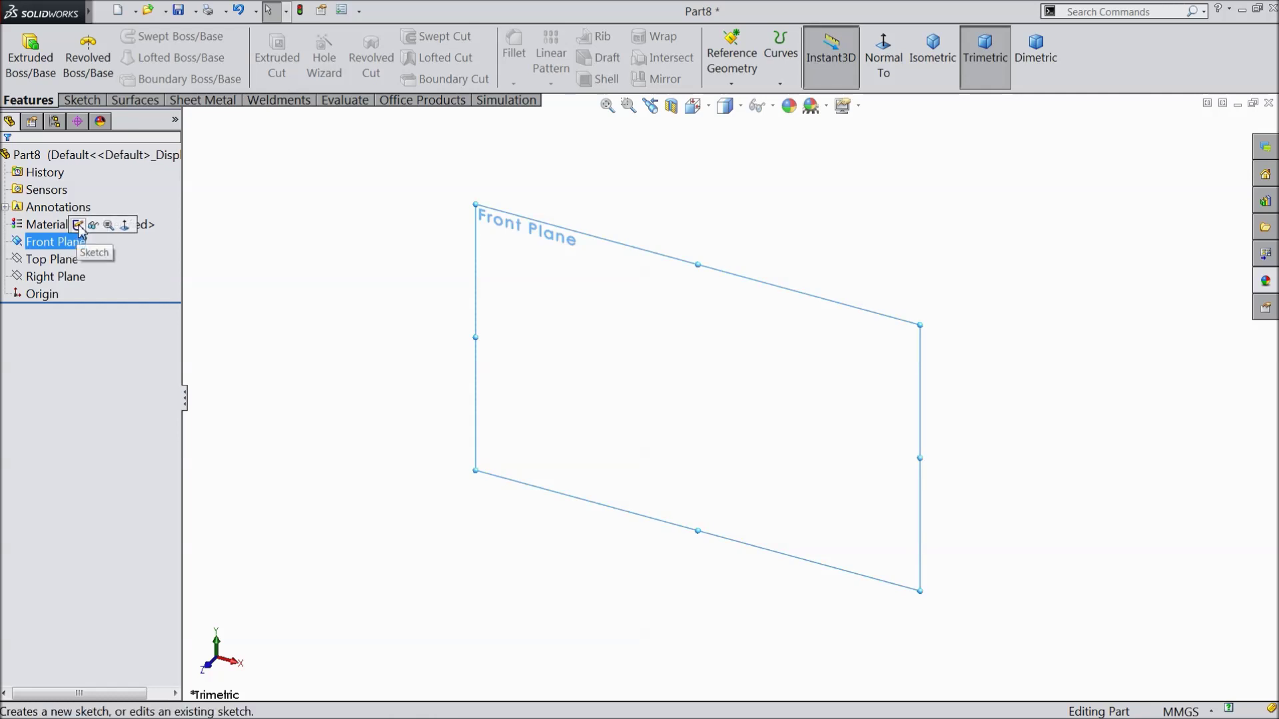
{"action": "left_click", "coordinate": [112, 224]}
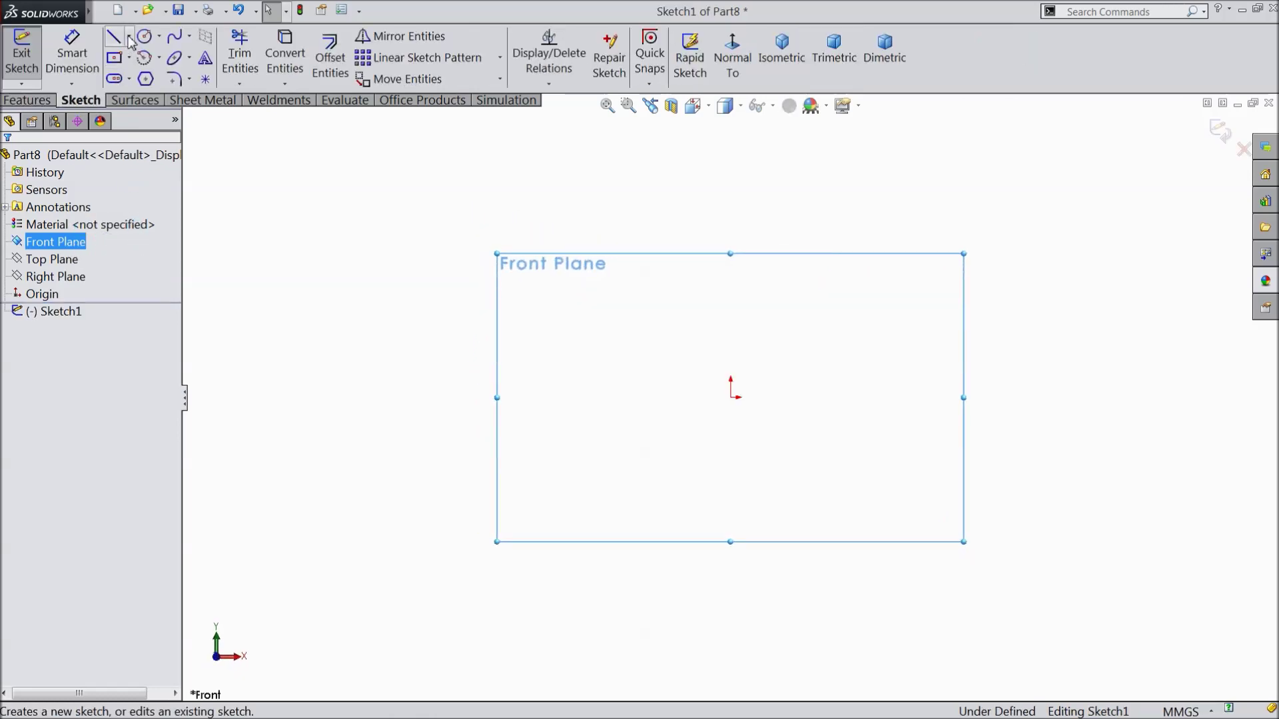
{"action": "left_click", "coordinate": [129, 41]}
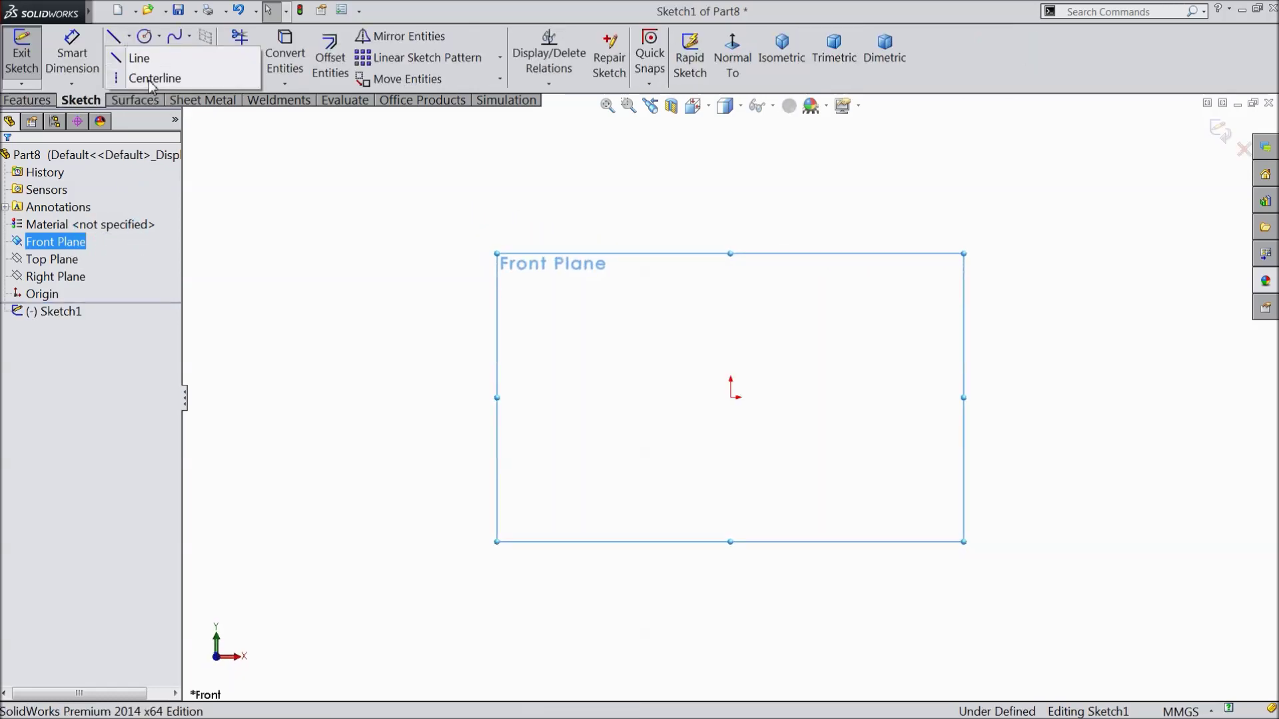
{"action": "left_click", "coordinate": [153, 78]}
{"action": "left_click", "coordinate": [901, 397]}
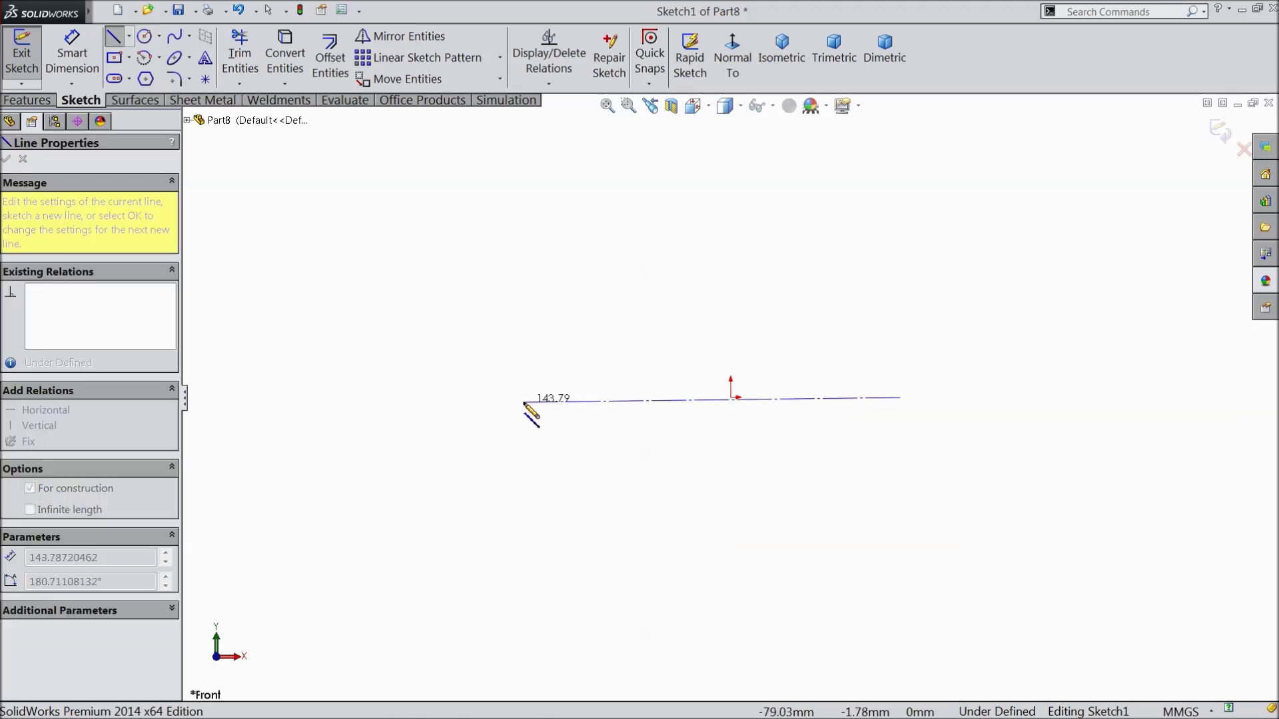
{"action": "left_click", "coordinate": [523, 397]}
{"action": "right_click", "coordinate": [506, 301]}
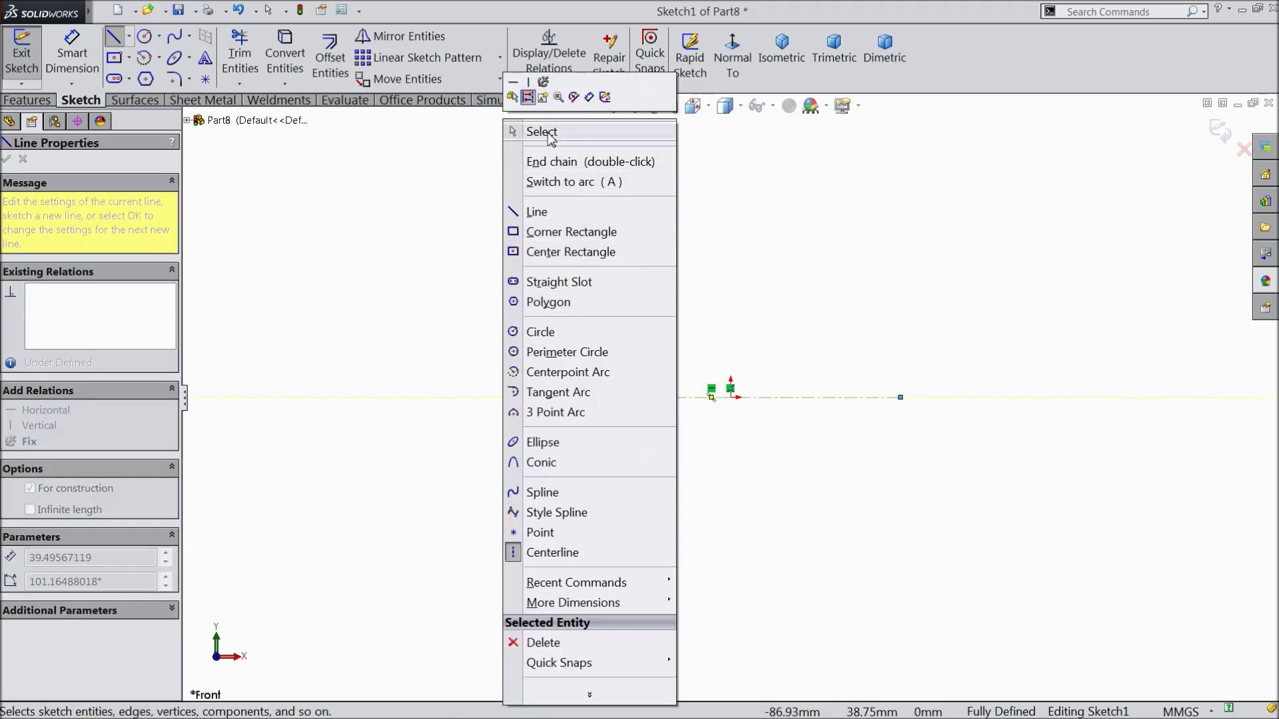
{"action": "left_click", "coordinate": [526, 129]}
{"action": "scroll", "coordinate": [788, 457], "scroll_direction": "down", "scroll_amount": 3}
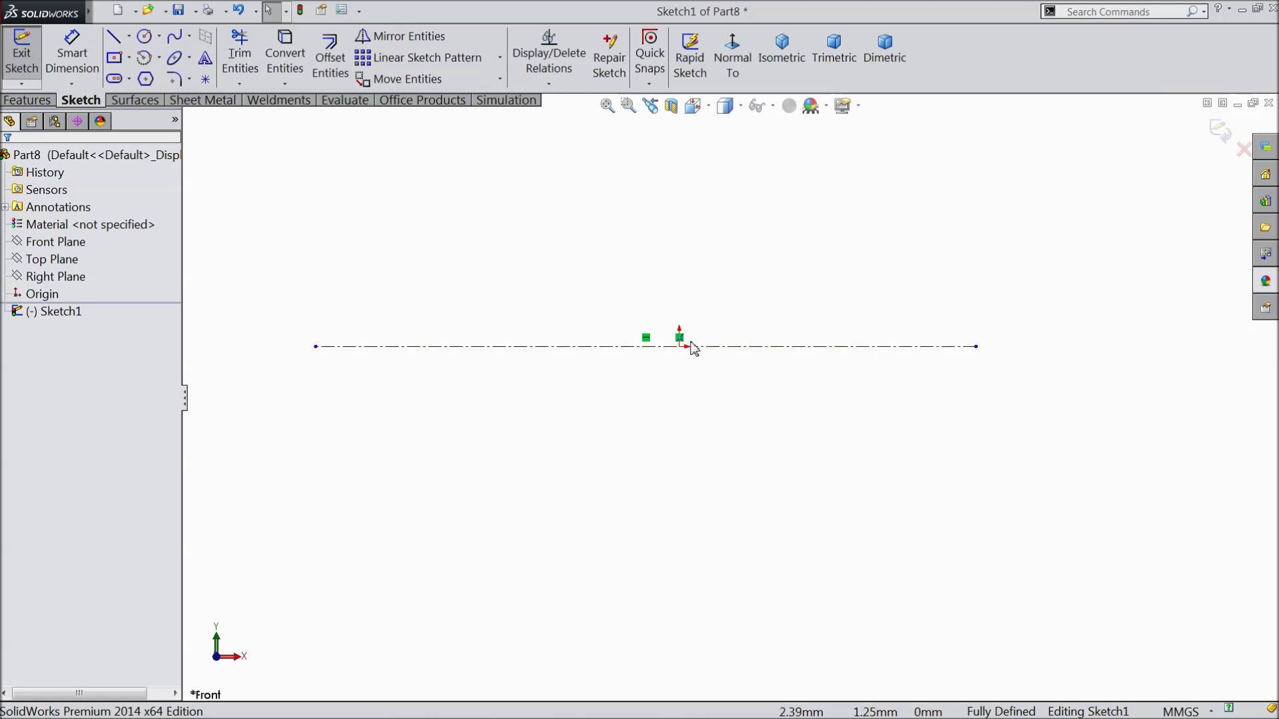
Draw an open centre-point arc centred at the centerline's right end
{"action": "left_click", "coordinate": [158, 63]}
{"action": "left_click", "coordinate": [178, 80]}
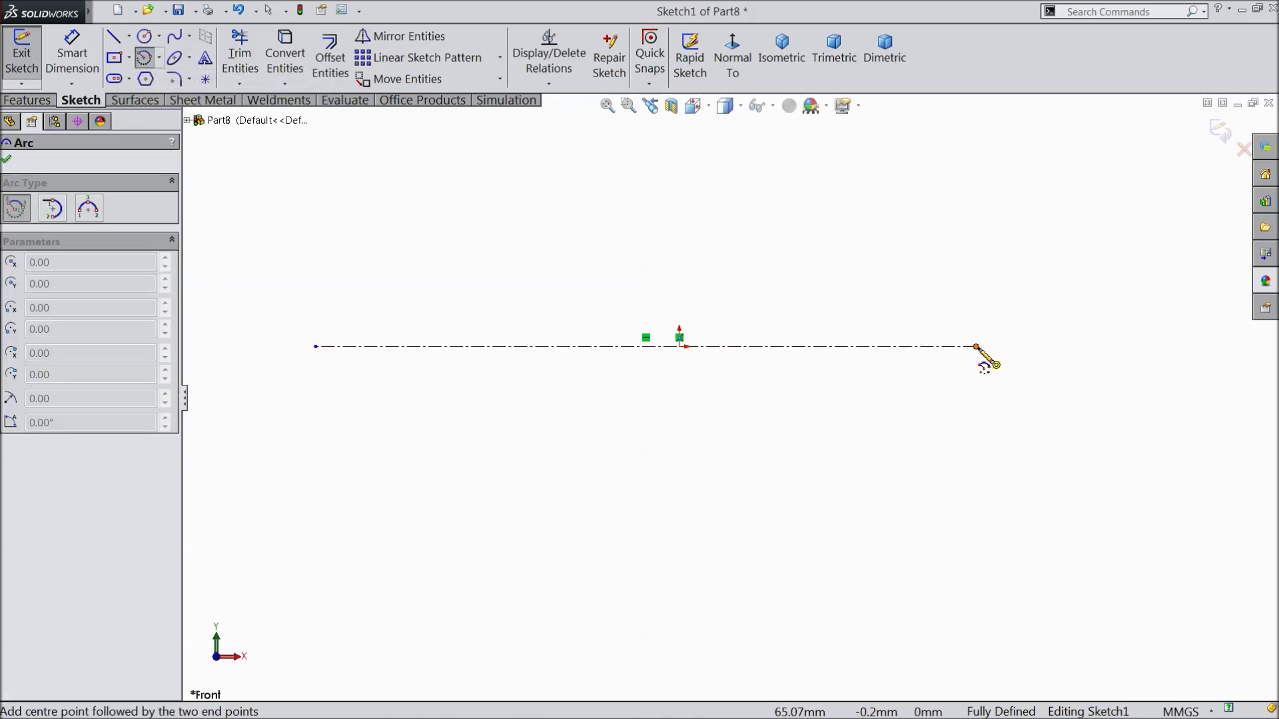
{"action": "left_click", "coordinate": [976, 346]}
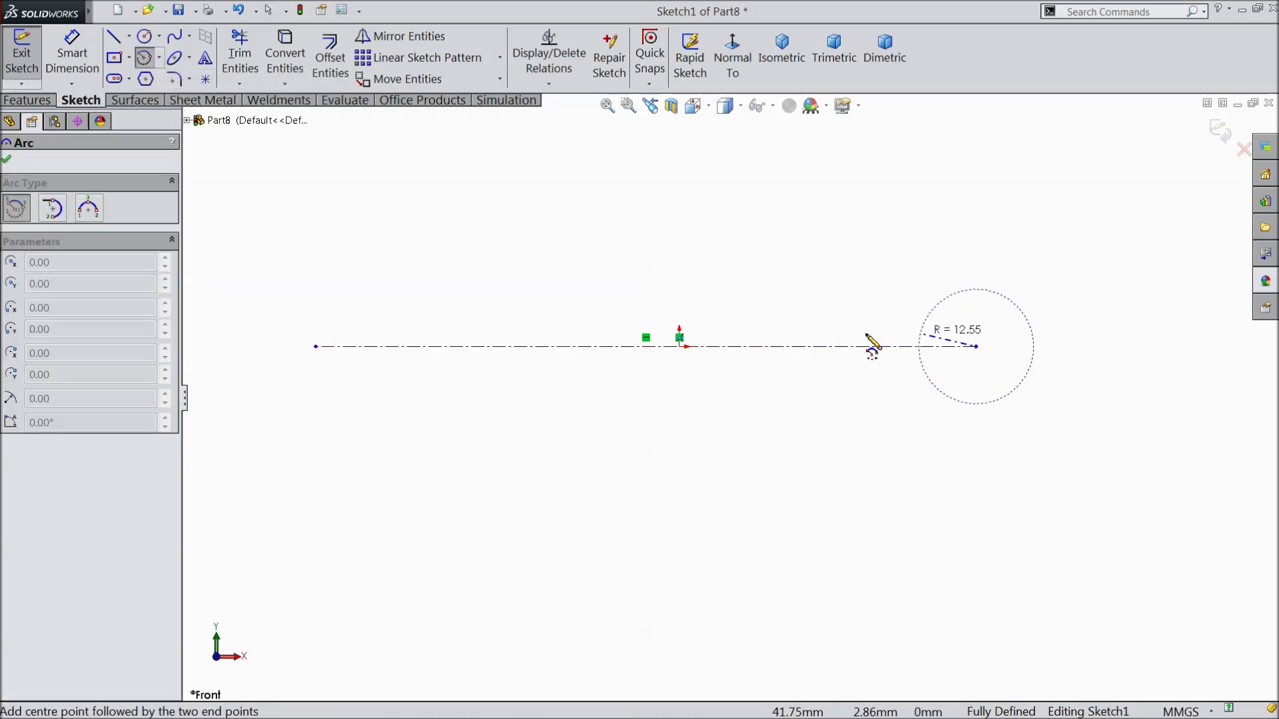
{"action": "left_click", "coordinate": [804, 346]}
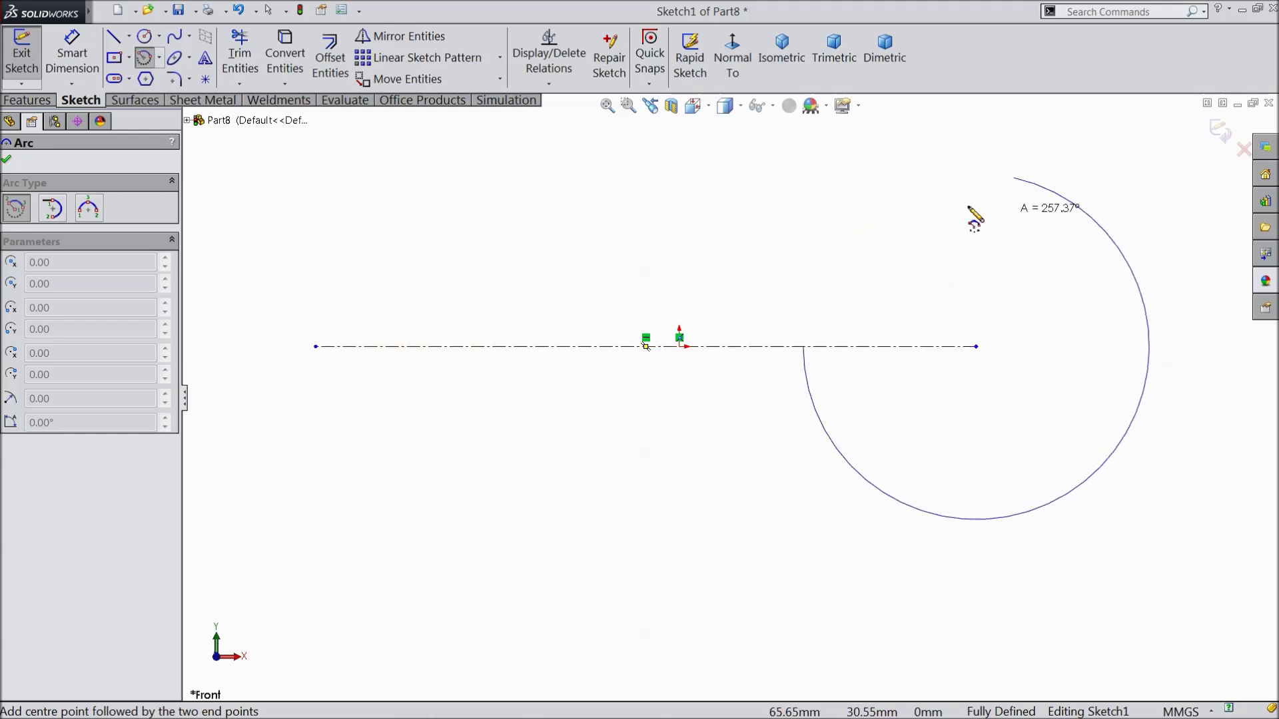
{"action": "left_click", "coordinate": [810, 397]}
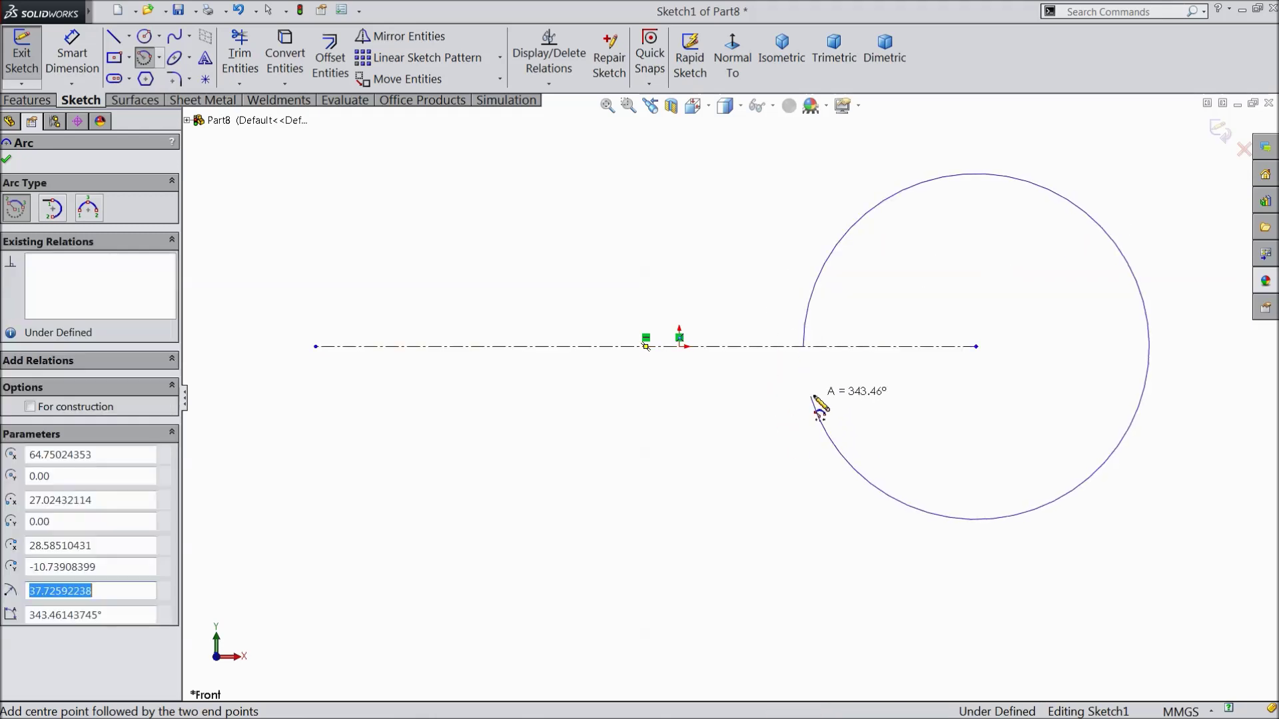
{"action": "right_click", "coordinate": [692, 246]}
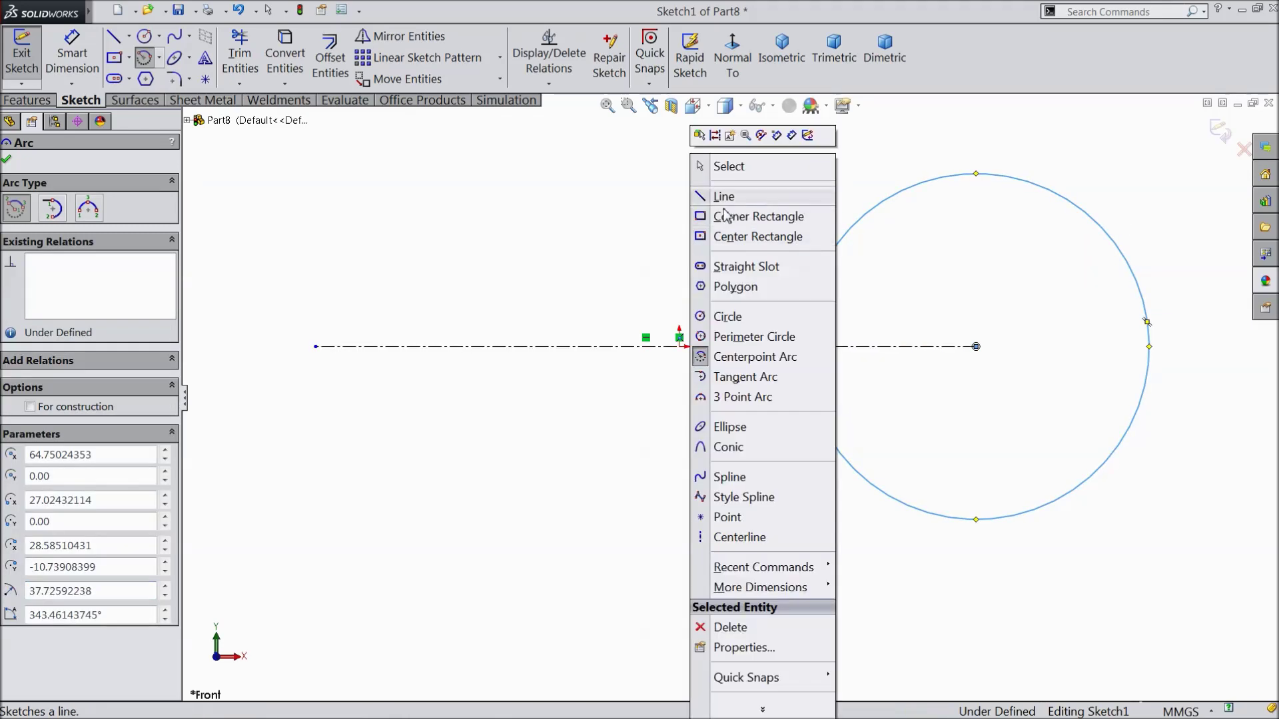
{"action": "left_click", "coordinate": [729, 168]}
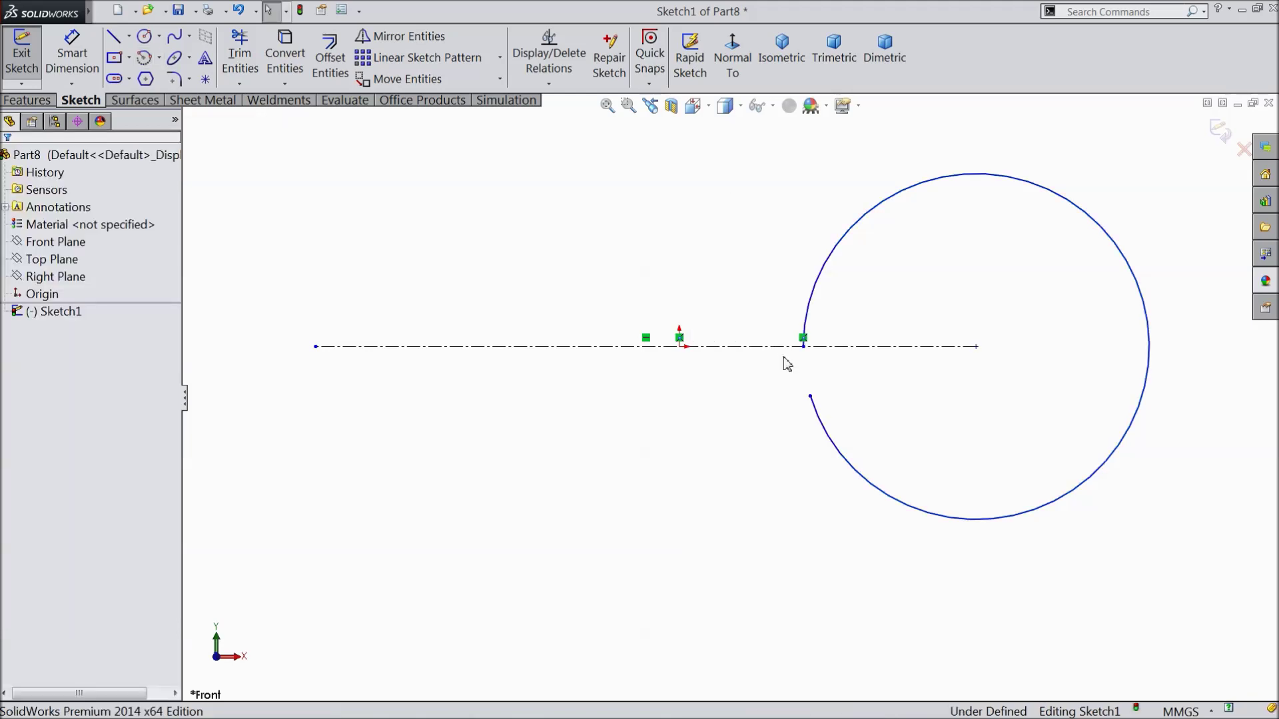
Dimension the centerline to 25 mm and the arc radius to 4 mm
{"action": "left_click", "coordinate": [72, 53]}
{"action": "left_click", "coordinate": [699, 347]}
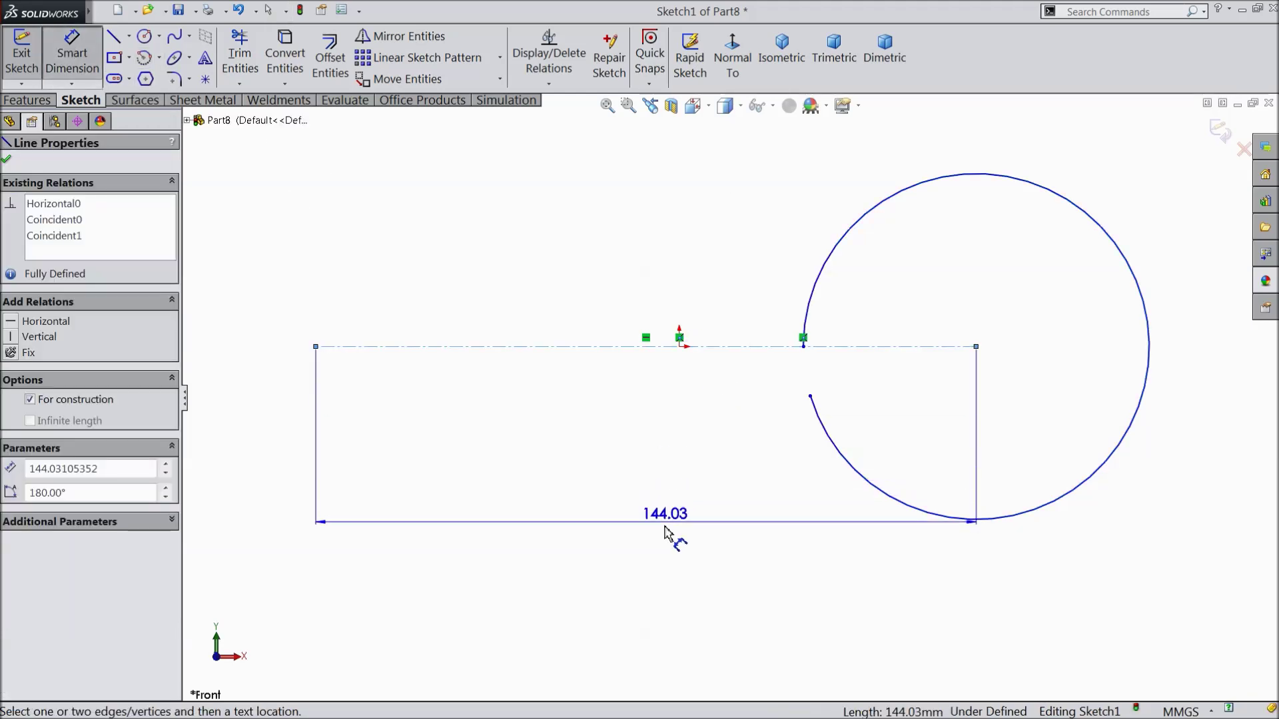
{"action": "left_click", "coordinate": [659, 571]}
{"action": "type", "text": "25"}
{"action": "left_click", "coordinate": [584, 553]}
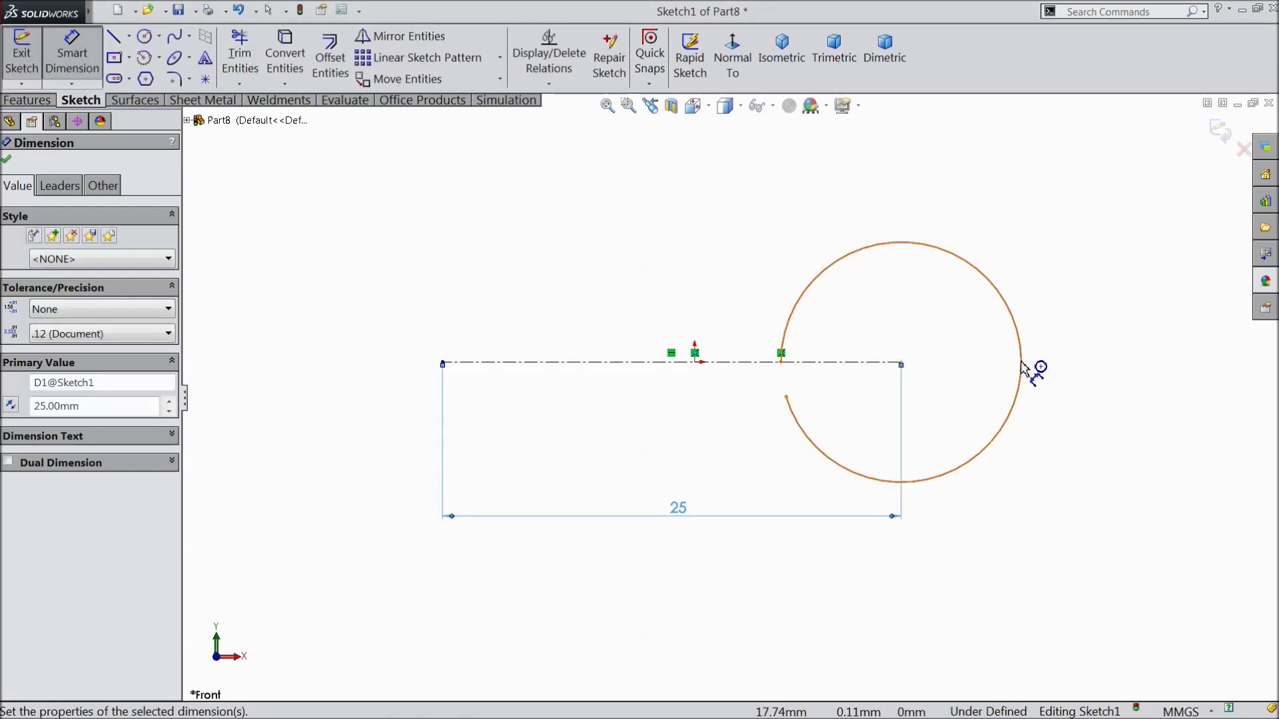
{"action": "left_click", "coordinate": [1031, 371]}
{"action": "left_click", "coordinate": [1071, 353]}
{"action": "type", "text": "4"}
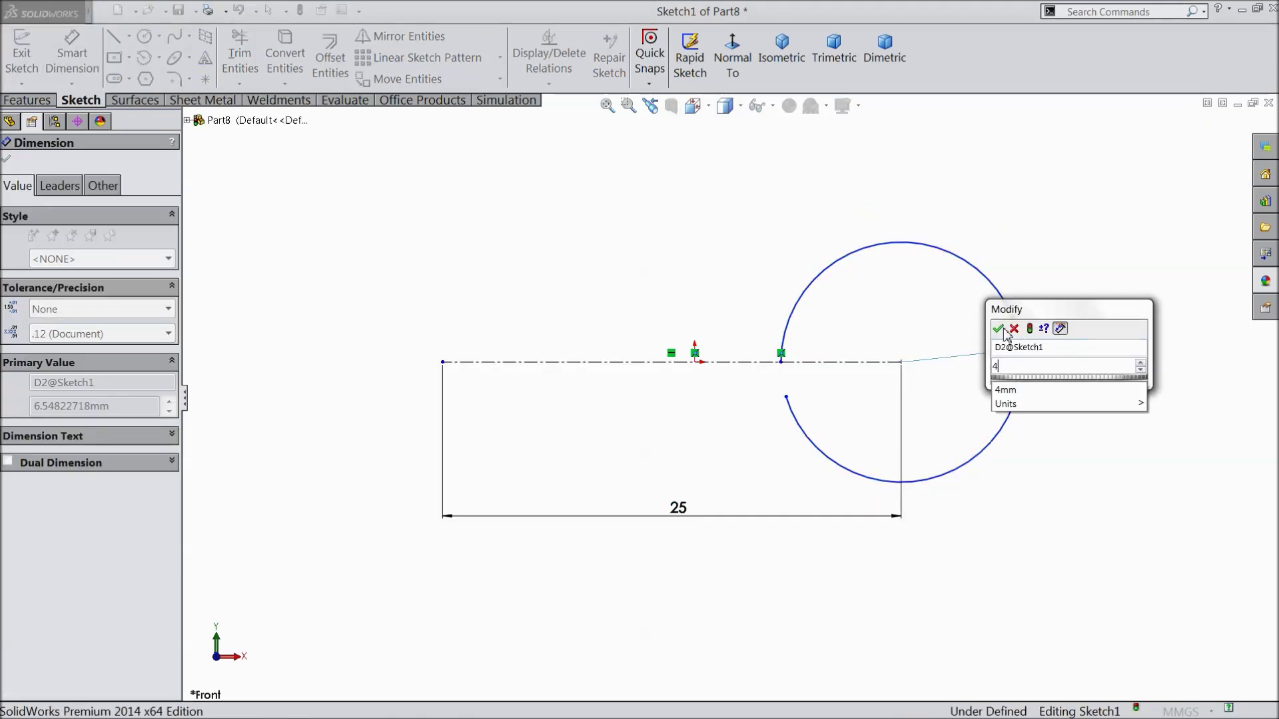
{"action": "left_click", "coordinate": [1000, 329]}
{"action": "scroll", "coordinate": [859, 370], "scroll_direction": "up", "scroll_amount": 2}
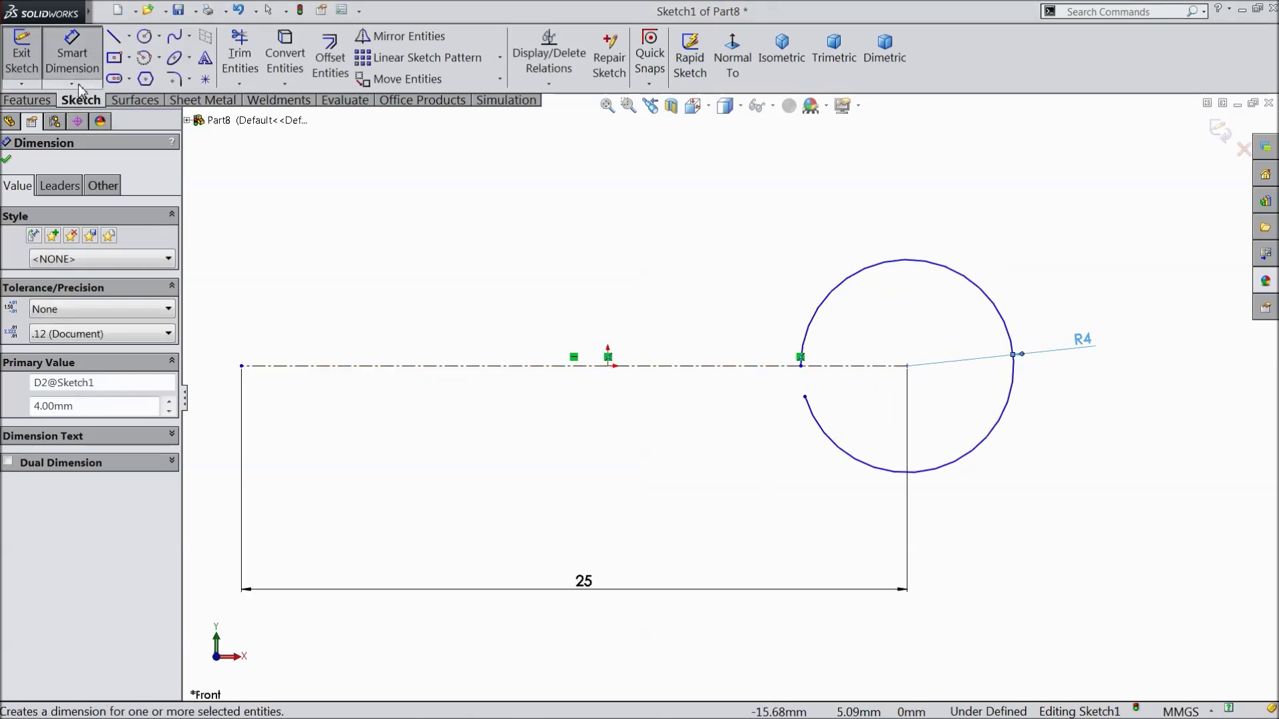
Draw a centerline from the arc's open end to its centre
{"action": "left_click", "coordinate": [129, 37]}
{"action": "left_click", "coordinate": [136, 78]}
{"action": "scroll", "coordinate": [833, 407], "scroll_direction": "up", "scroll_amount": 3}
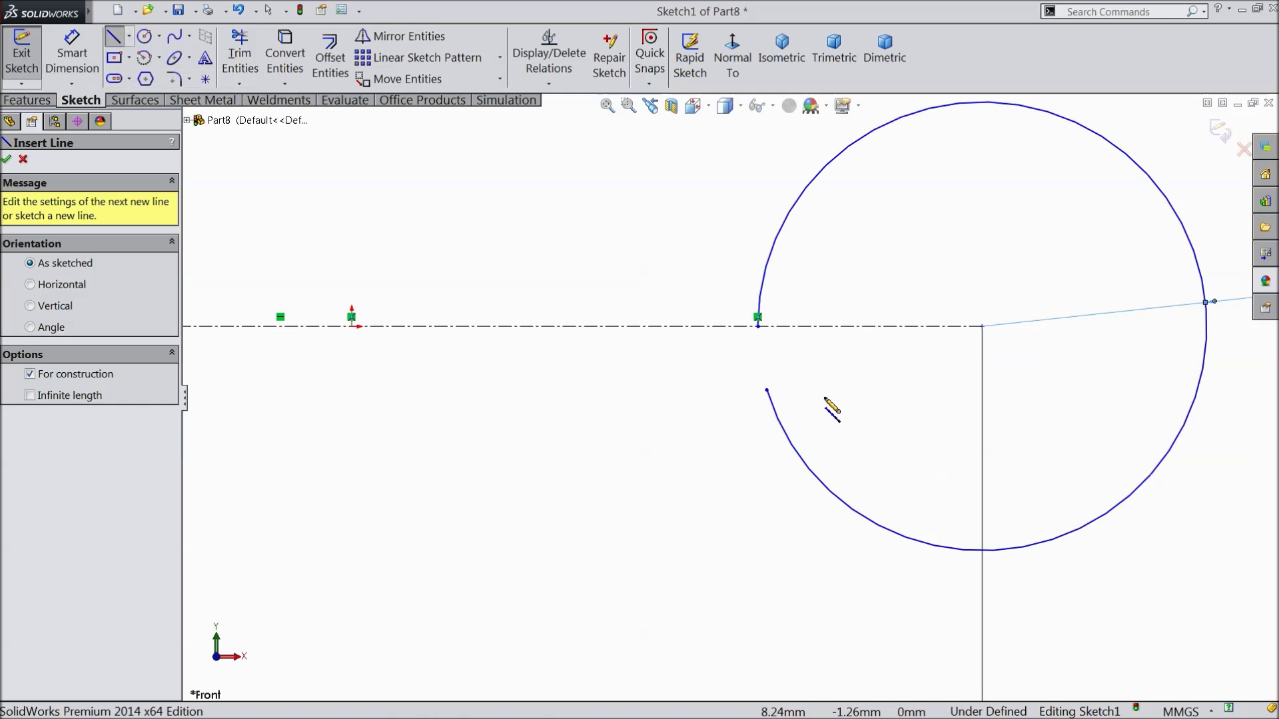
{"action": "left_click", "coordinate": [767, 391]}
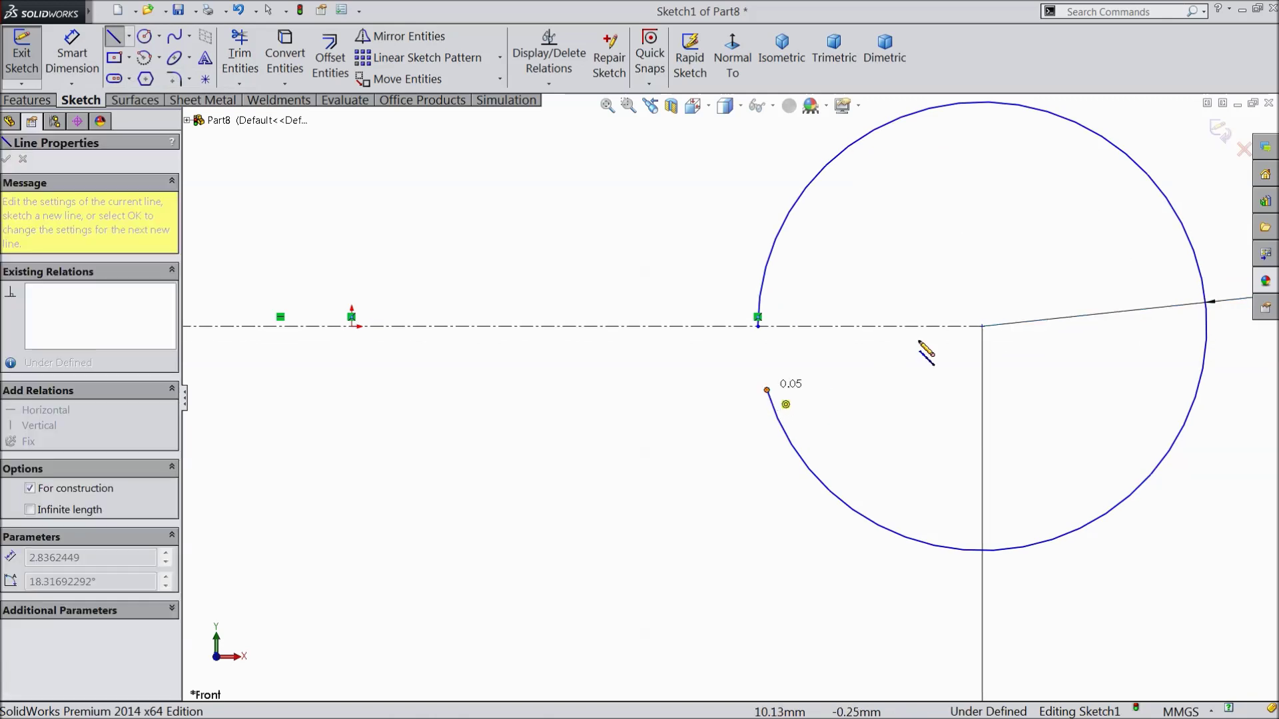
{"action": "left_click", "coordinate": [982, 327]}
{"action": "right_click", "coordinate": [985, 253]}
{"action": "left_click", "coordinate": [1001, 122]}
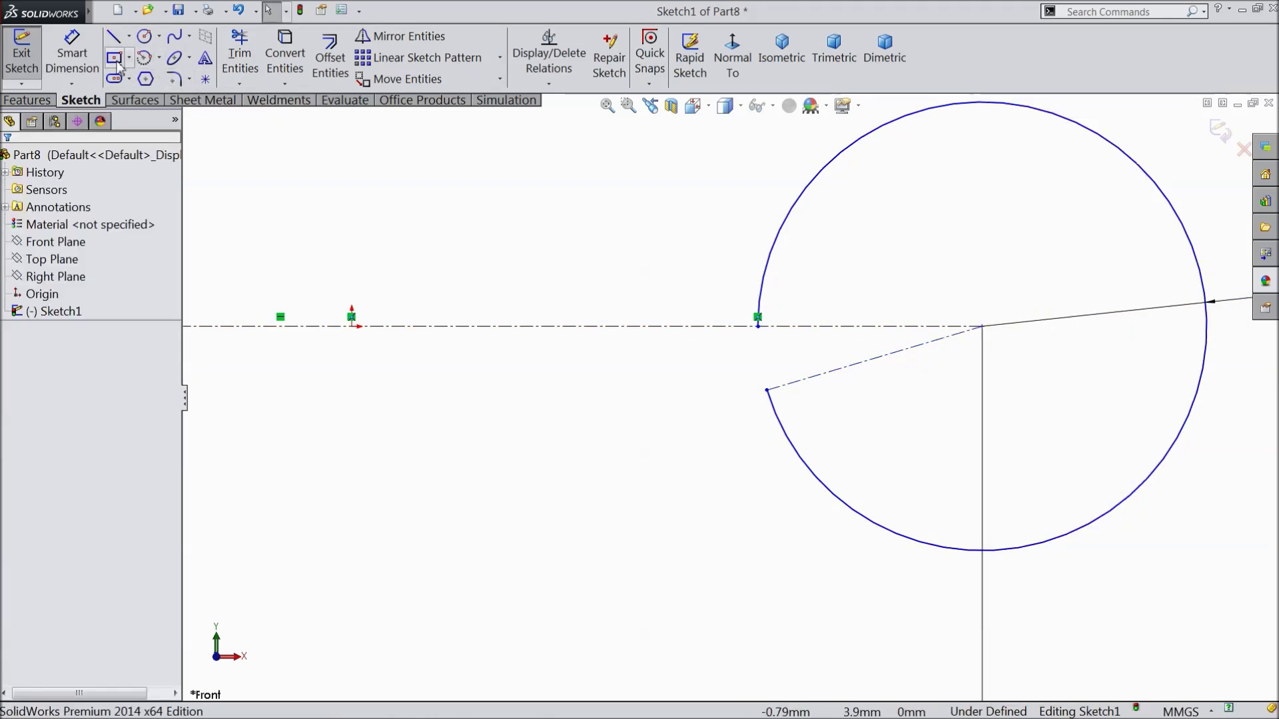
Dimension the angle between the two centerlines to 10°
{"action": "left_click", "coordinate": [72, 56]}
{"action": "left_click", "coordinate": [826, 369]}
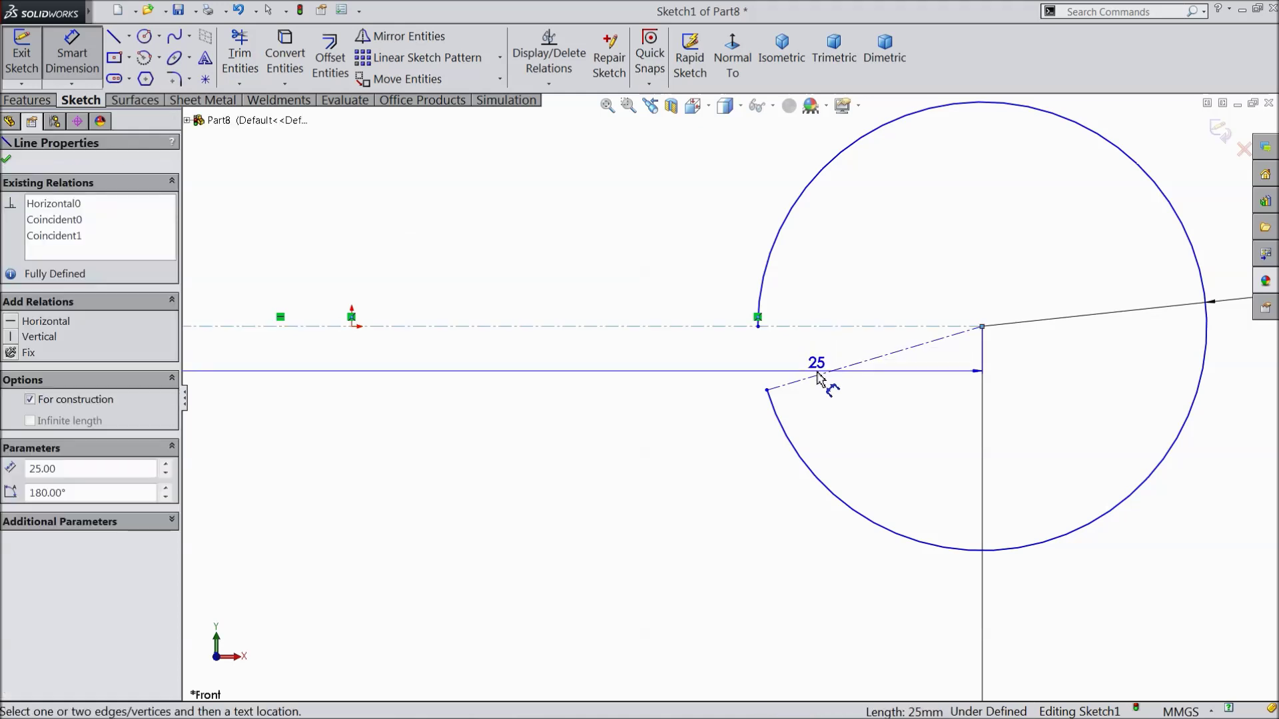
{"action": "left_click", "coordinate": [819, 327]}
{"action": "left_click", "coordinate": [729, 379]}
{"action": "type", "text": "10"}
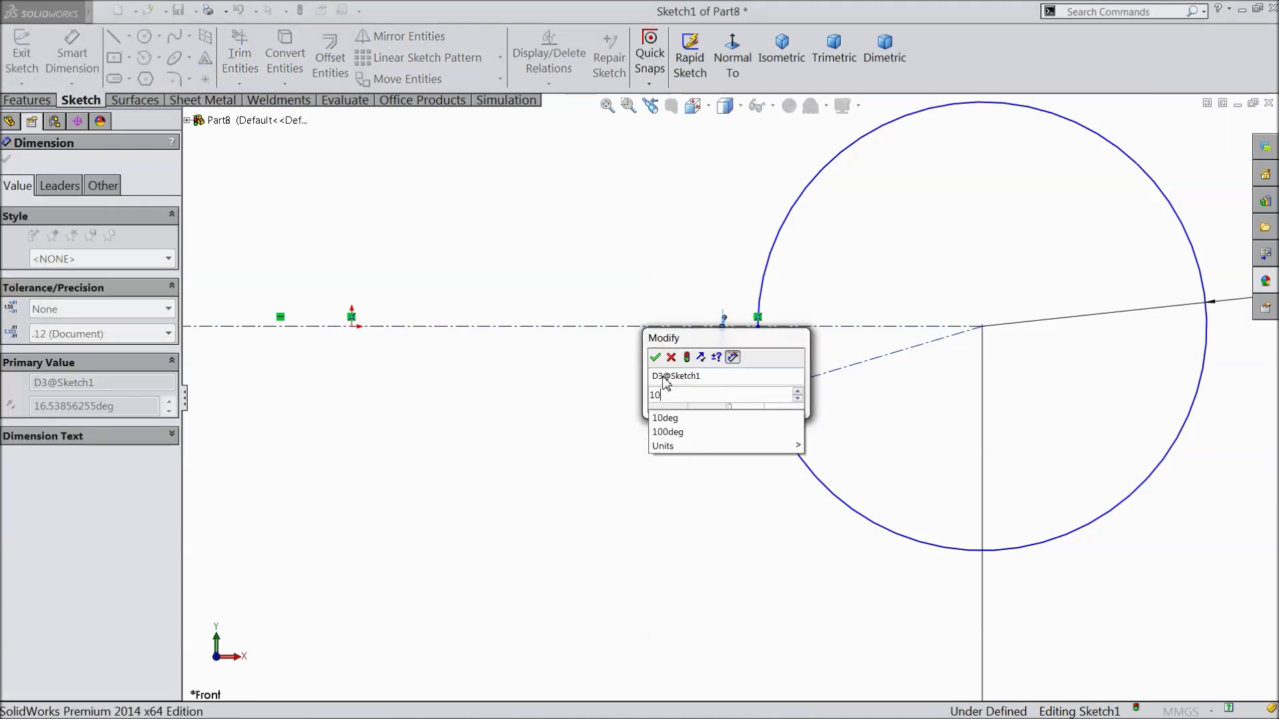
{"action": "left_click", "coordinate": [658, 358]}
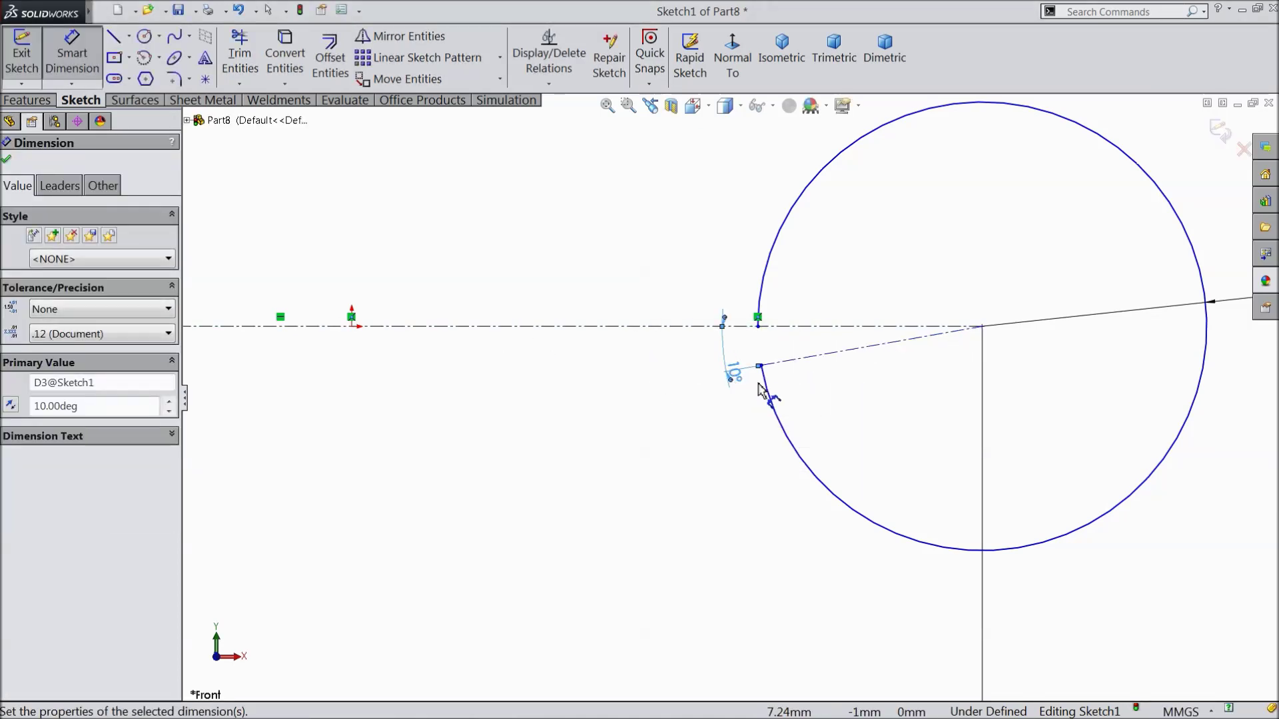
{"action": "left_click_drag", "start_coordinate": [734, 374], "coordinate": [709, 363]}
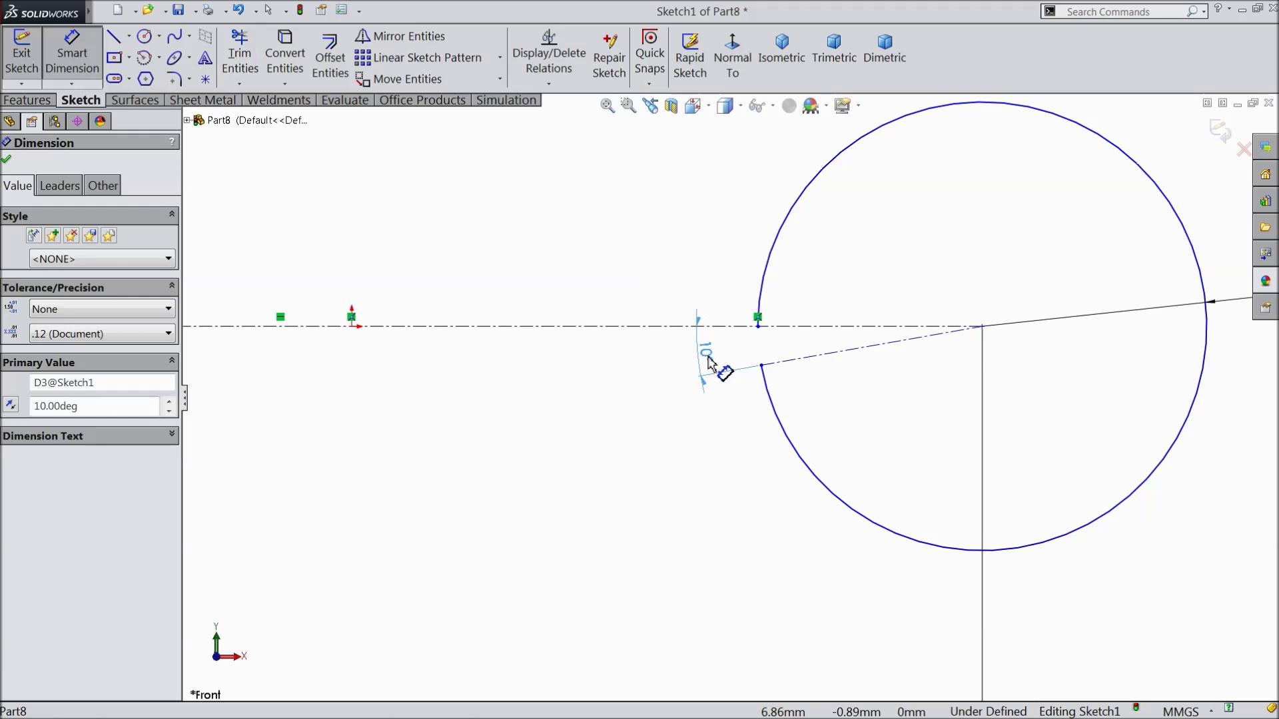
{"action": "left_click", "coordinate": [8, 163]}
{"action": "scroll", "coordinate": [686, 383], "scroll_direction": "up", "scroll_amount": 5}
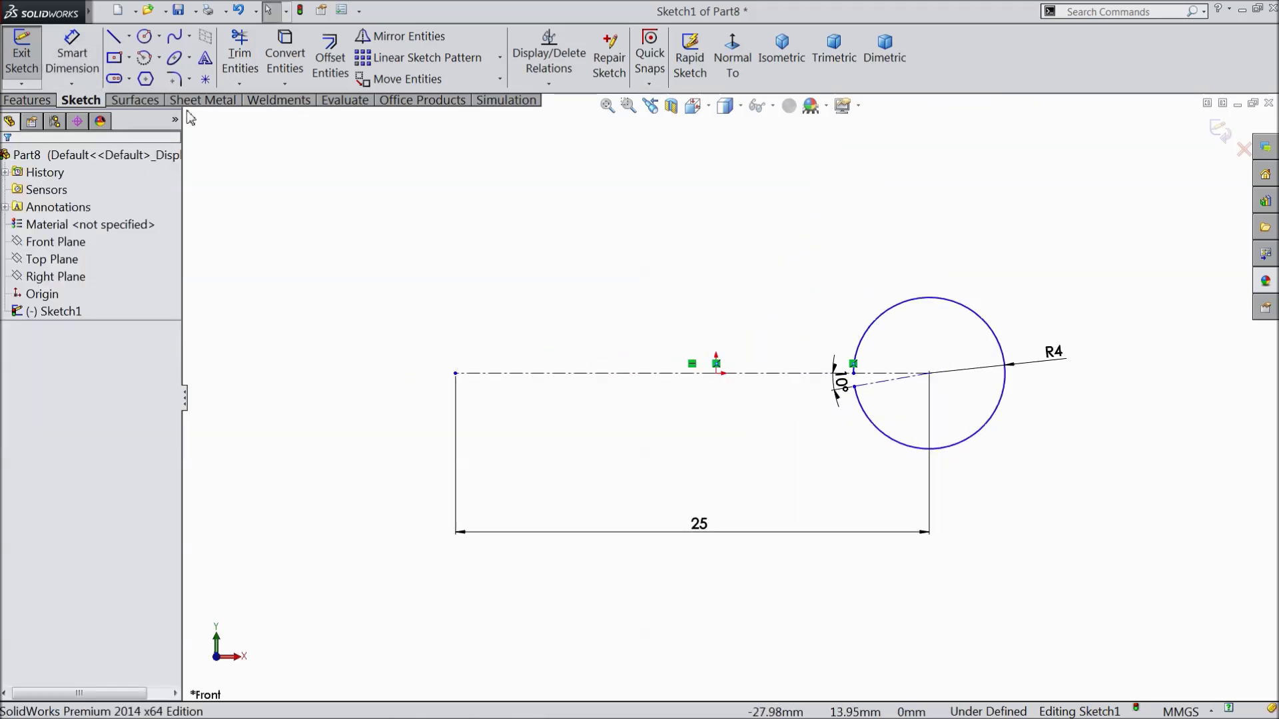
Draw a large open centre-point arc centred at the centerline's left end
{"action": "left_click", "coordinate": [159, 59]}
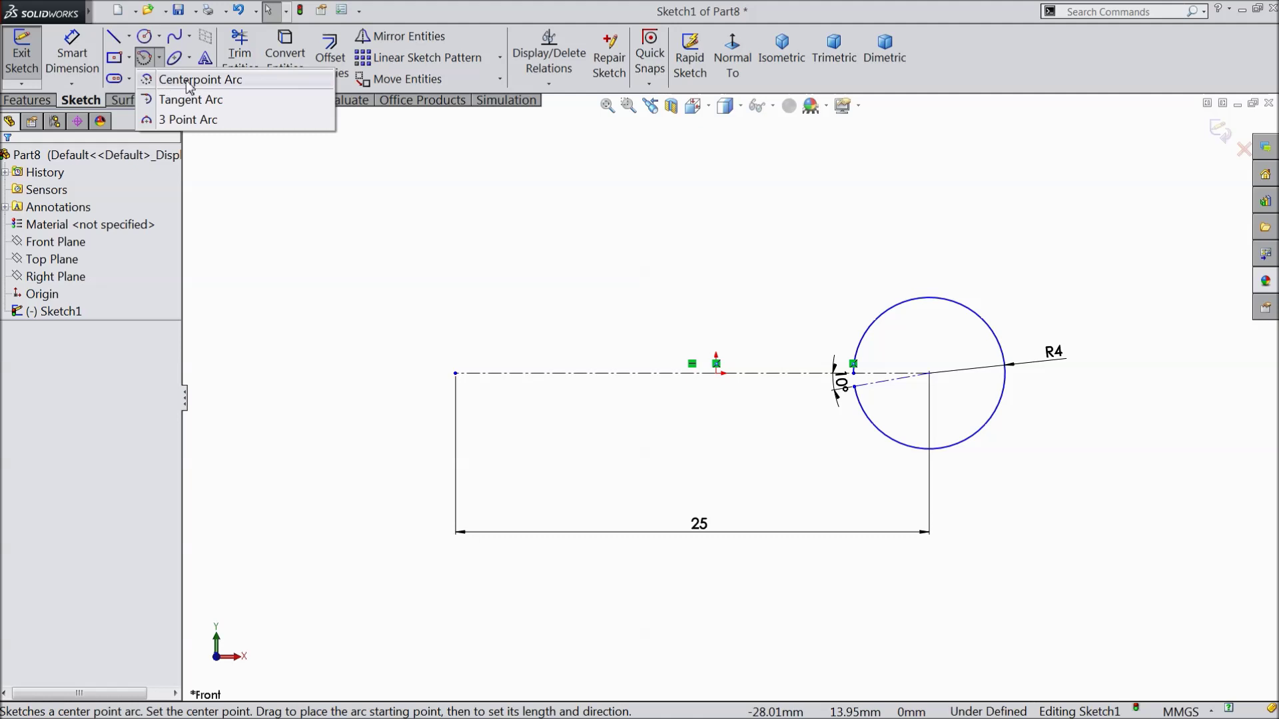
{"action": "left_click", "coordinate": [187, 65]}
{"action": "left_click", "coordinate": [456, 373]}
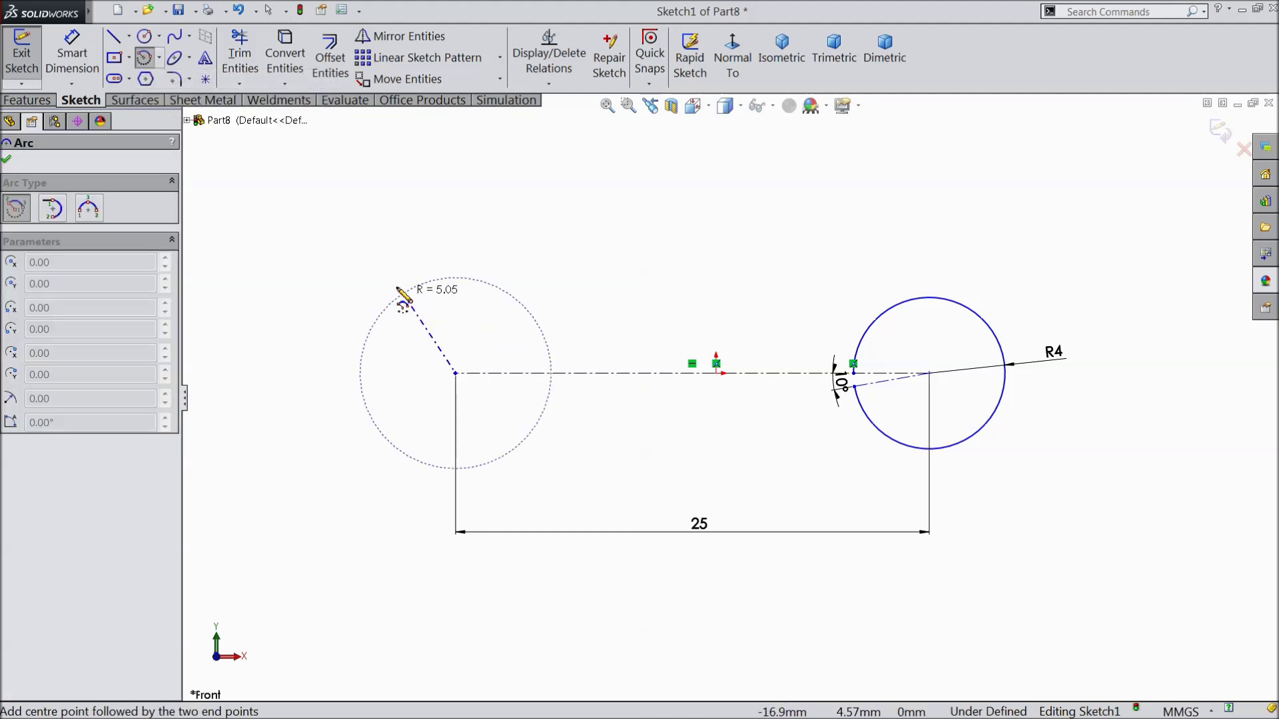
{"action": "left_click", "coordinate": [361, 250]}
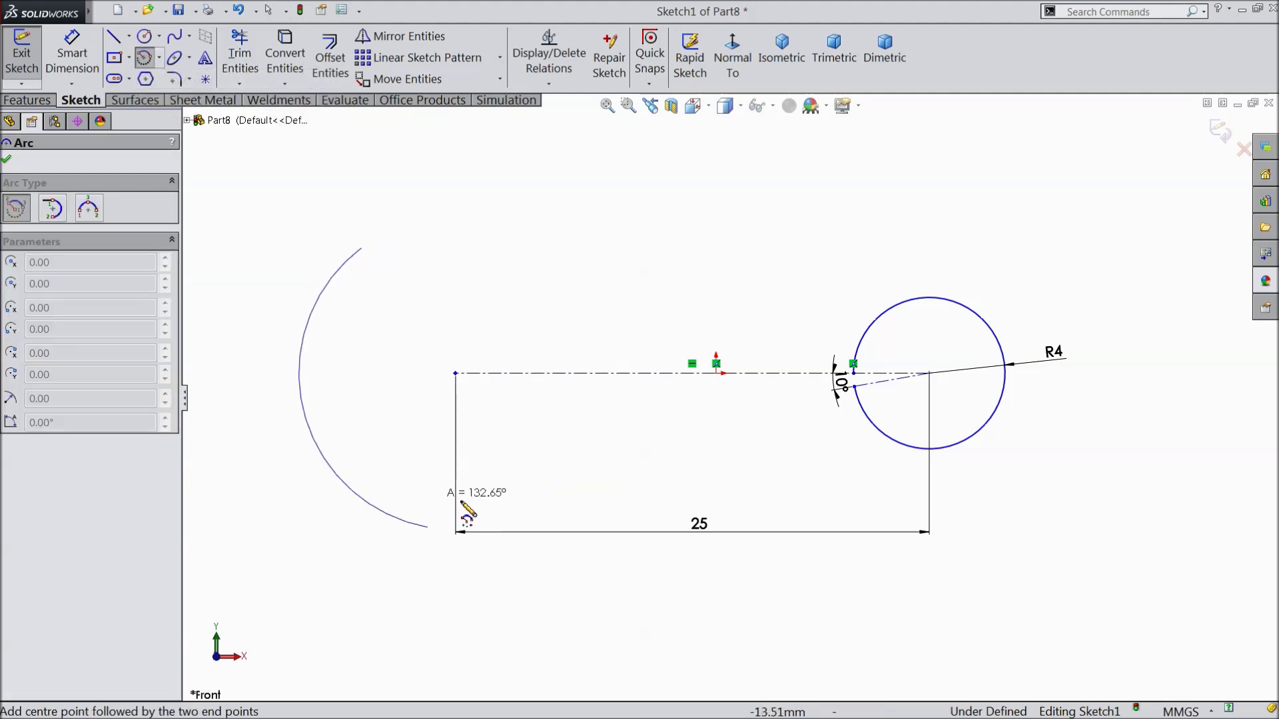
{"action": "left_click", "coordinate": [613, 373]}
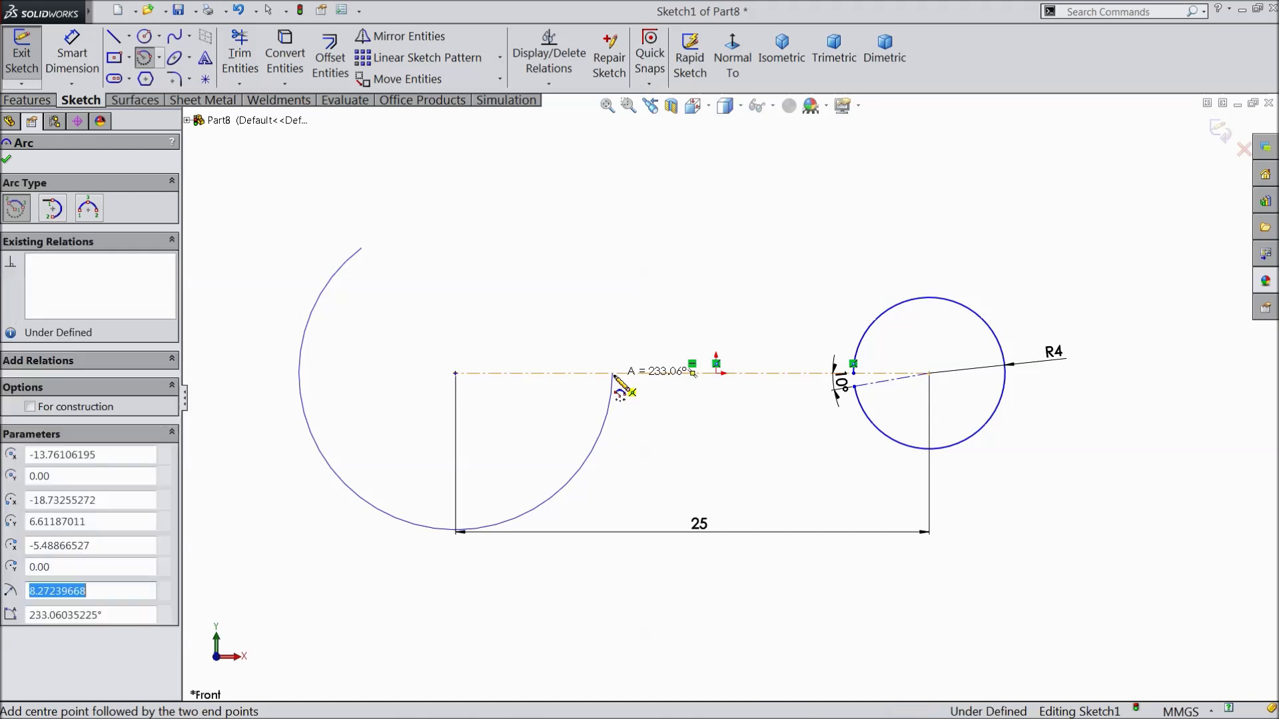
{"action": "right_click", "coordinate": [570, 377]}
{"action": "left_click", "coordinate": [609, 165]}
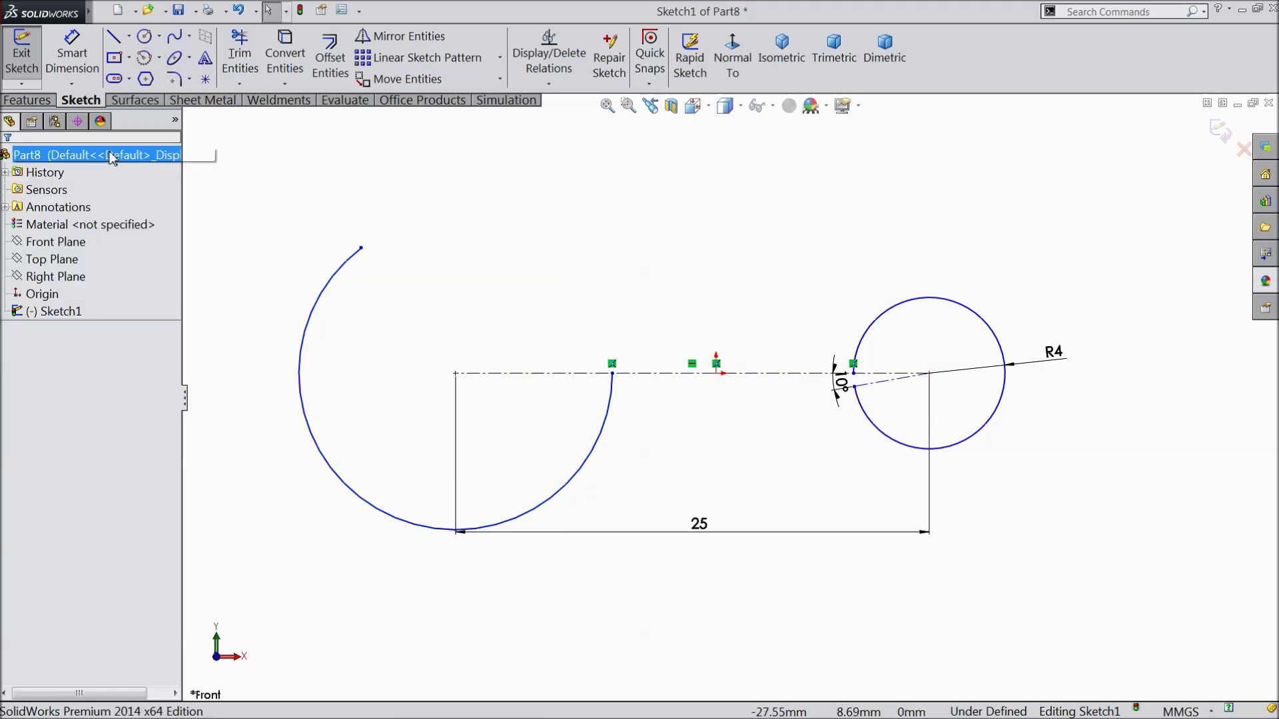
Dimension the left arc's radius to 6 mm
{"action": "left_click", "coordinate": [71, 56]}
{"action": "left_click", "coordinate": [299, 404]}
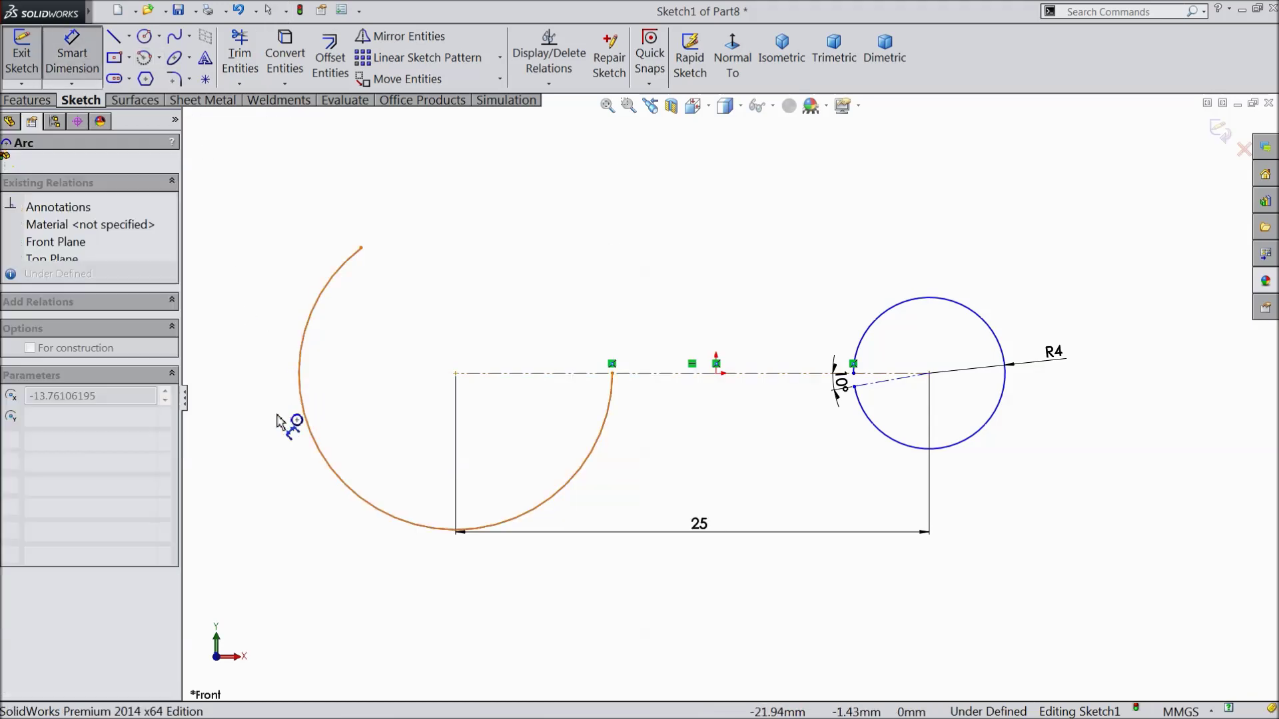
{"action": "left_click", "coordinate": [261, 471]}
{"action": "type", "text": "6"}
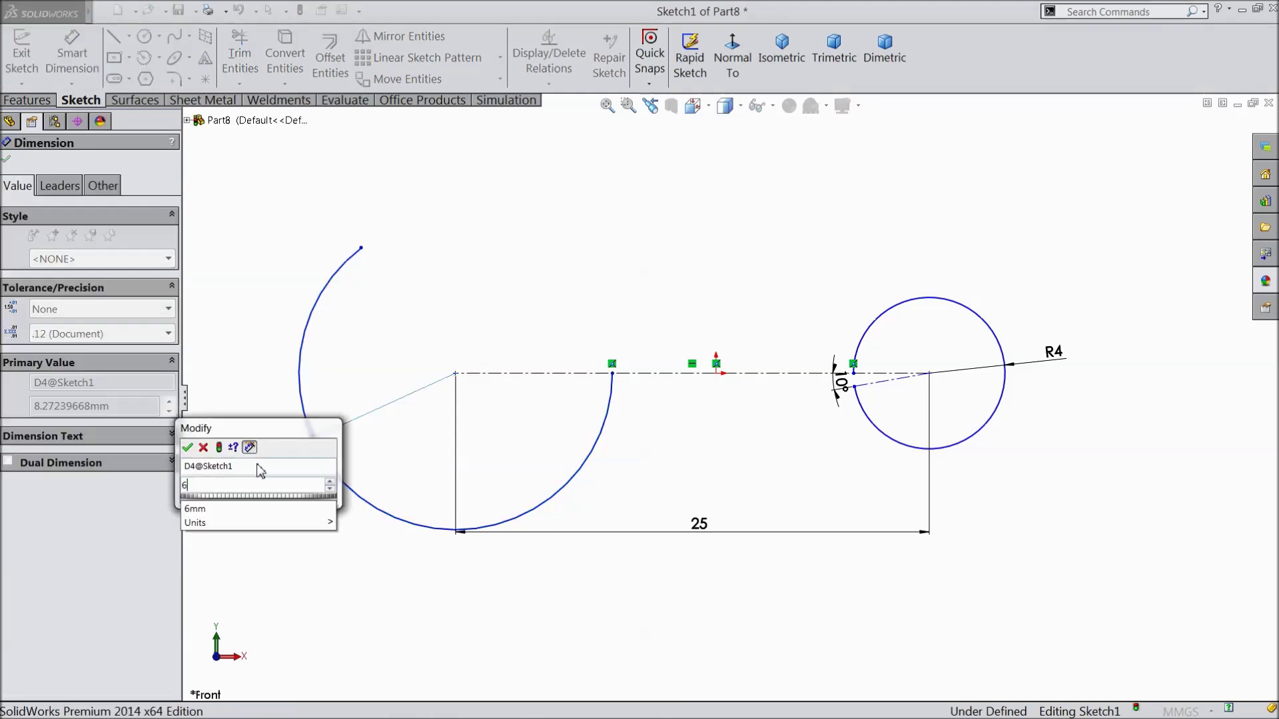
{"action": "left_click", "coordinate": [188, 448]}
{"action": "scroll", "coordinate": [567, 443], "scroll_direction": "up", "scroll_amount": 2}
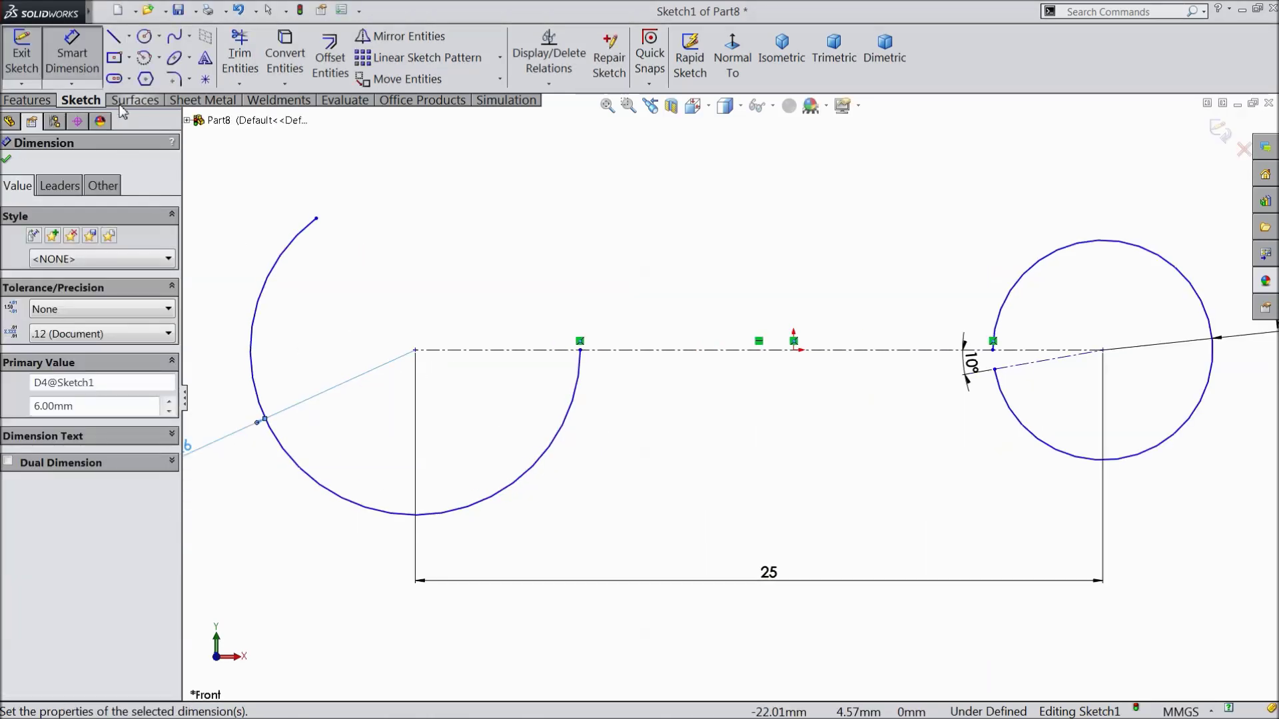
{"action": "left_click", "coordinate": [130, 38]}
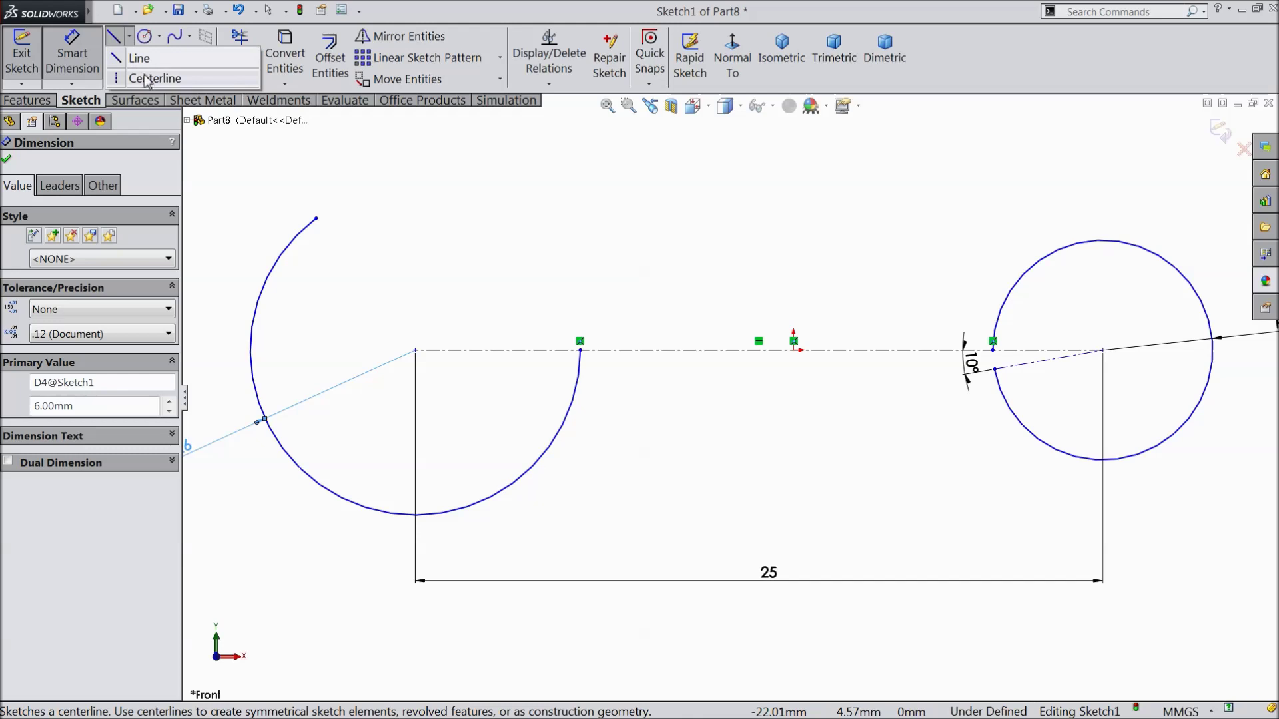
Draw a 15 mm horizontal line from the left arc's end toward the small arc
{"action": "left_click", "coordinate": [138, 58]}
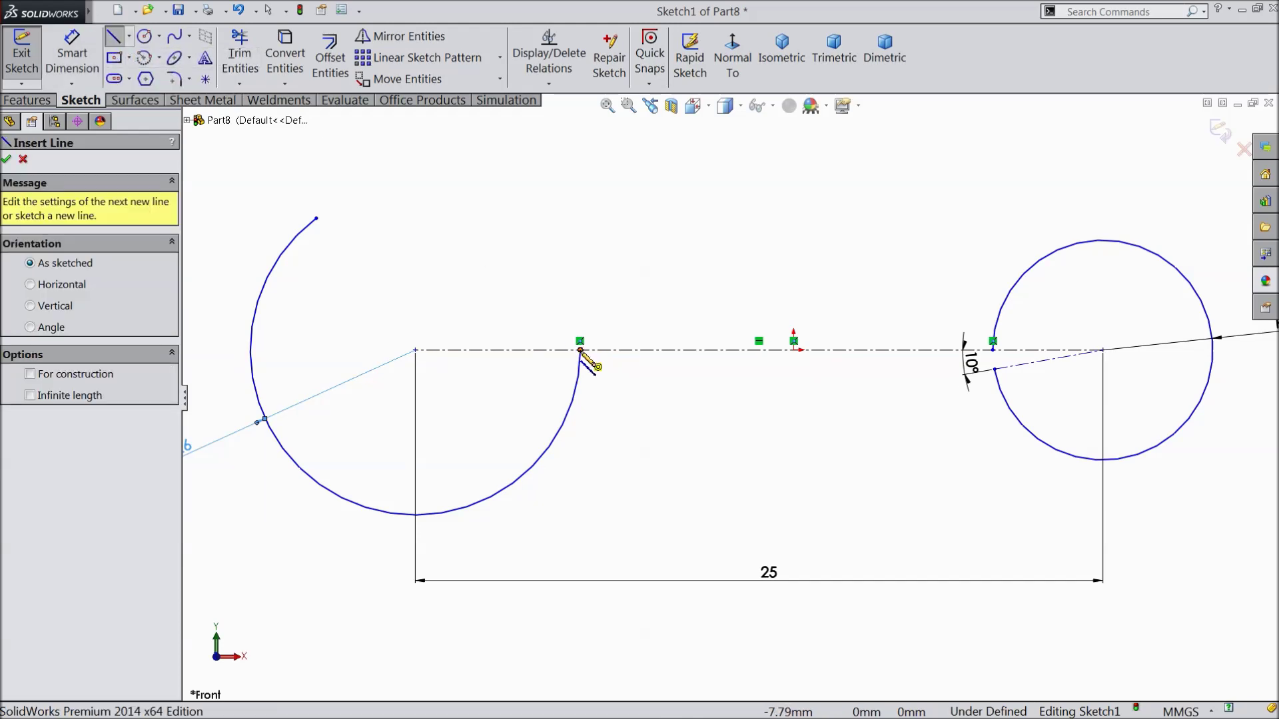
{"action": "left_click", "coordinate": [580, 349]}
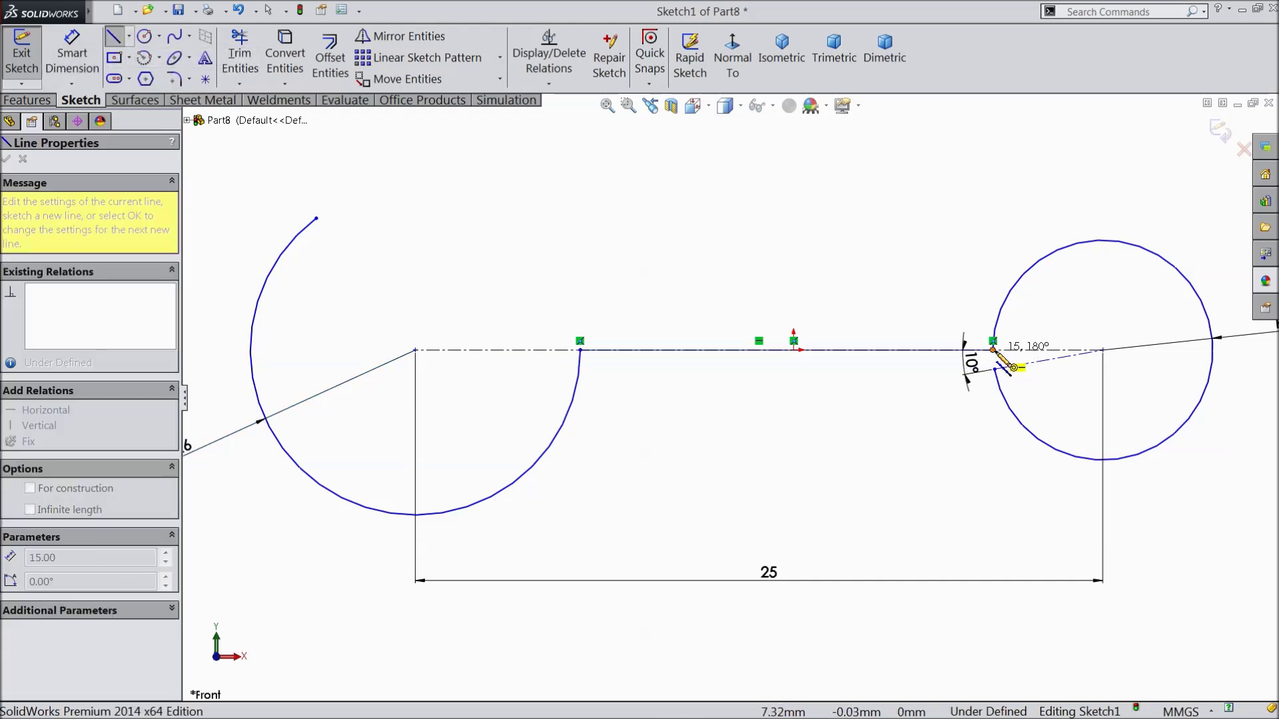
{"action": "left_click", "coordinate": [786, 350]}
{"action": "right_click", "coordinate": [794, 250]}
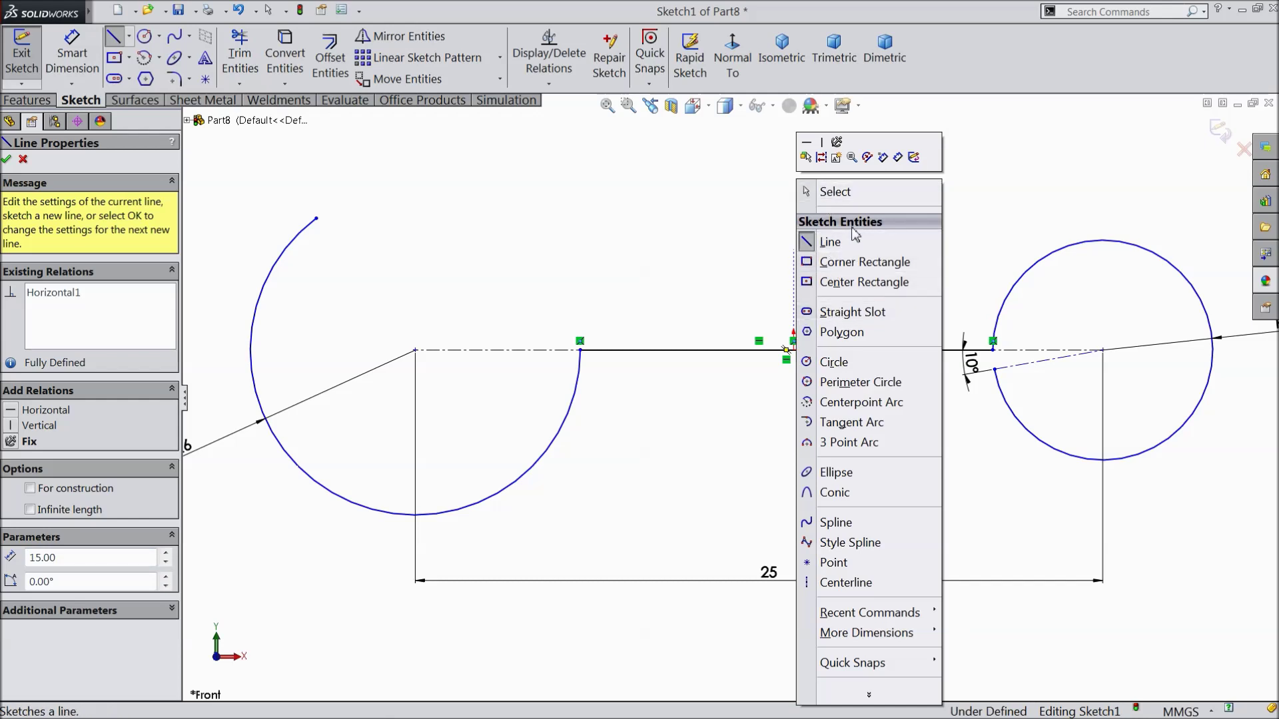
{"action": "left_click", "coordinate": [857, 193]}
Draw a centreline from the left arc's upper end to its centre
{"action": "left_click", "coordinate": [158, 37]}
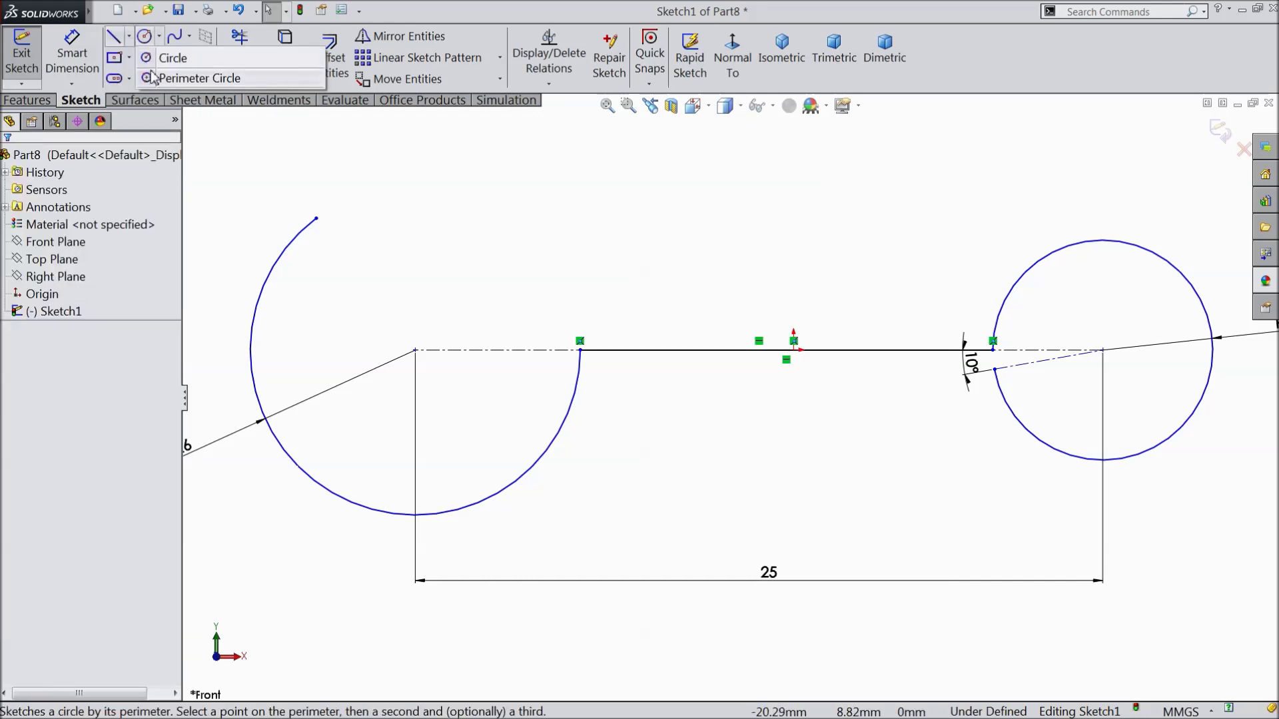
{"action": "left_click", "coordinate": [129, 37]}
{"action": "left_click", "coordinate": [143, 78]}
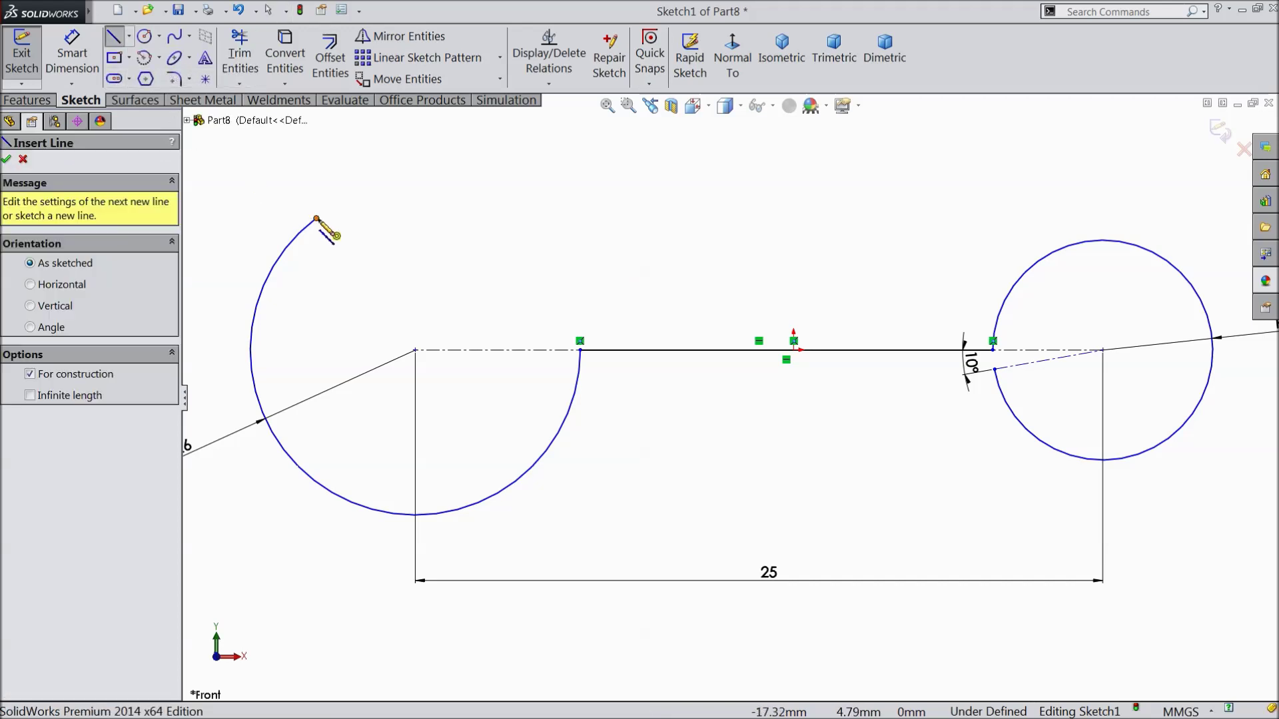
{"action": "left_click", "coordinate": [316, 218]}
{"action": "right_click", "coordinate": [426, 349]}
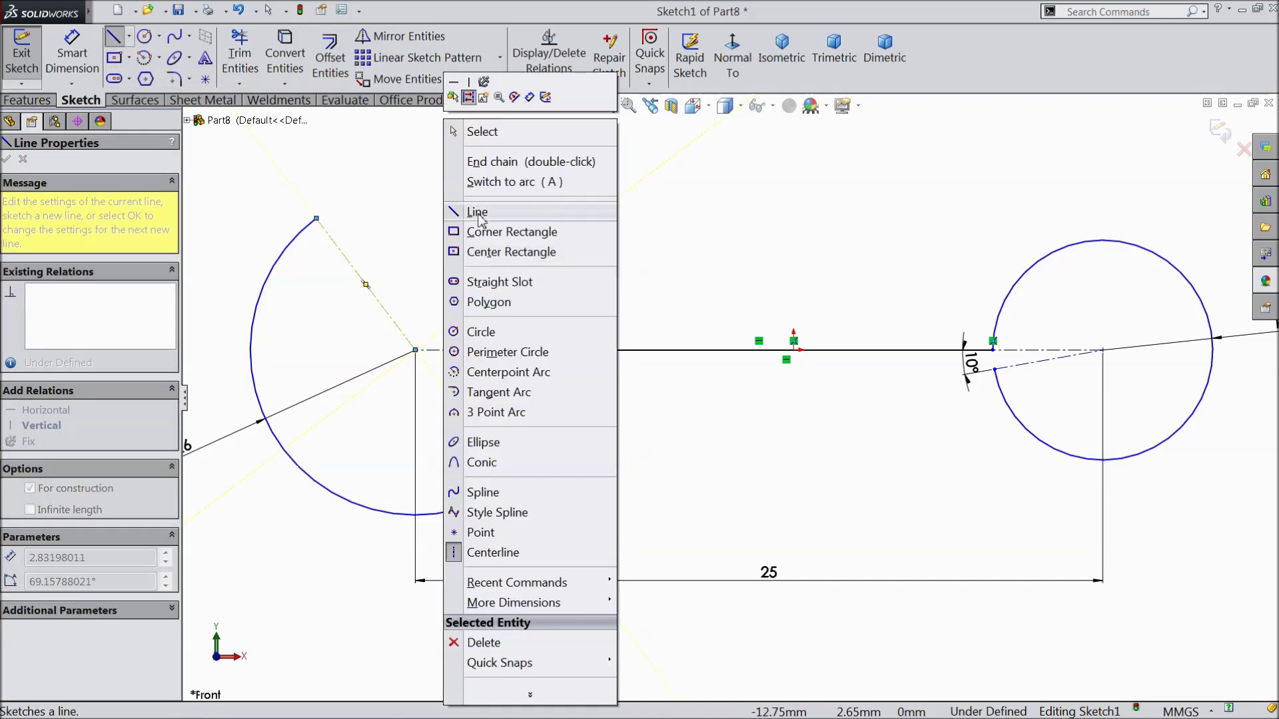
{"action": "left_click", "coordinate": [463, 131]}
Dimension the angle between the slanted and horizontal centrelines to 100°
{"action": "key", "text": "d"}
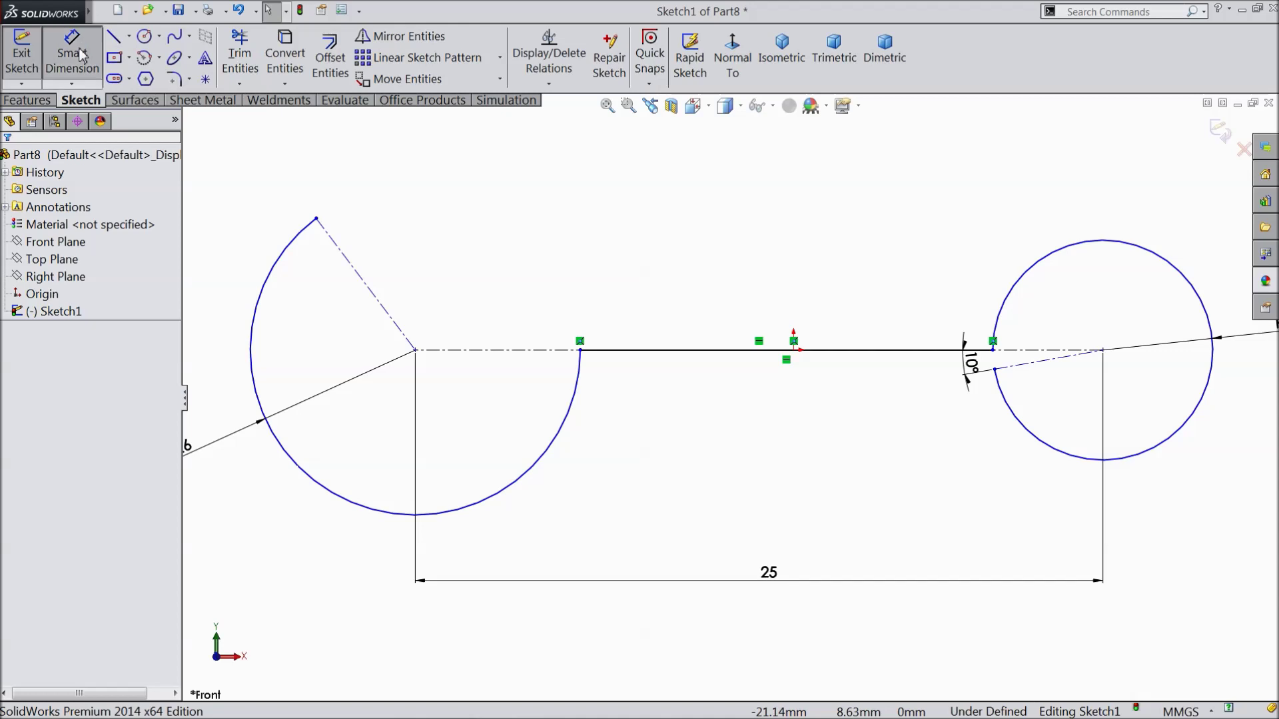
{"action": "left_click", "coordinate": [390, 313]}
{"action": "left_click", "coordinate": [470, 352]}
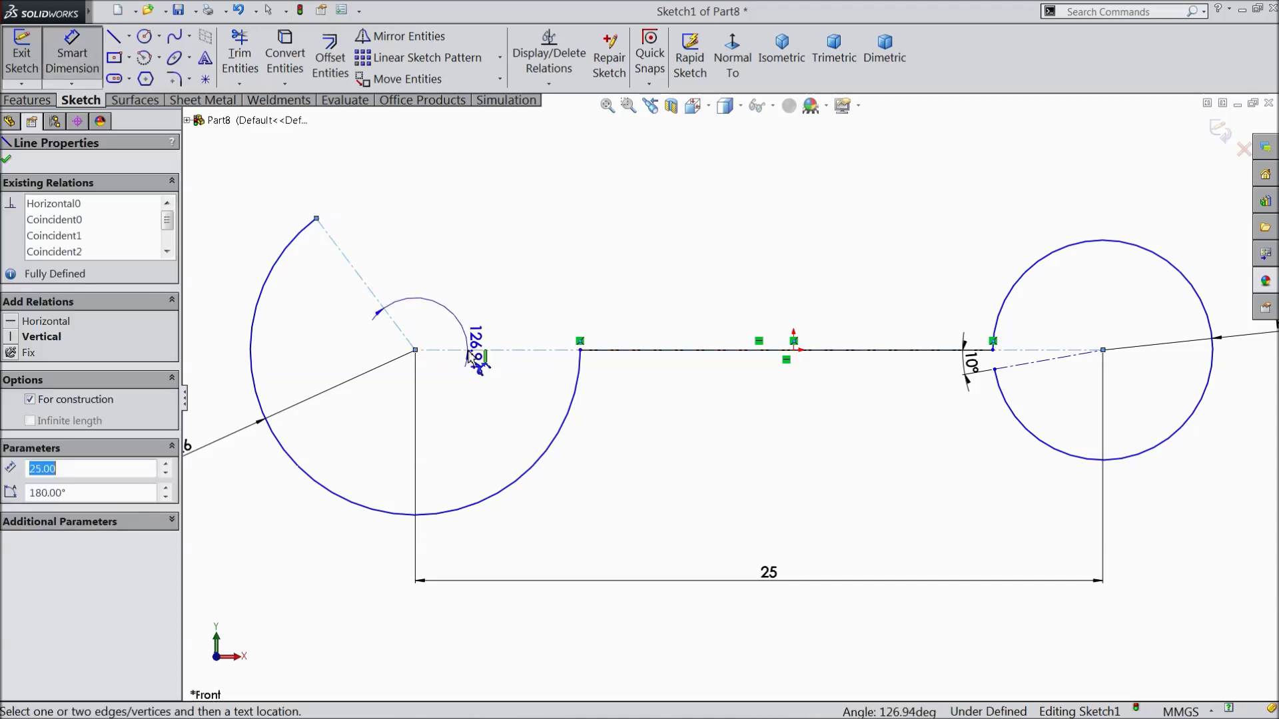
{"action": "left_click", "coordinate": [480, 310]}
{"action": "type", "text": "100"}
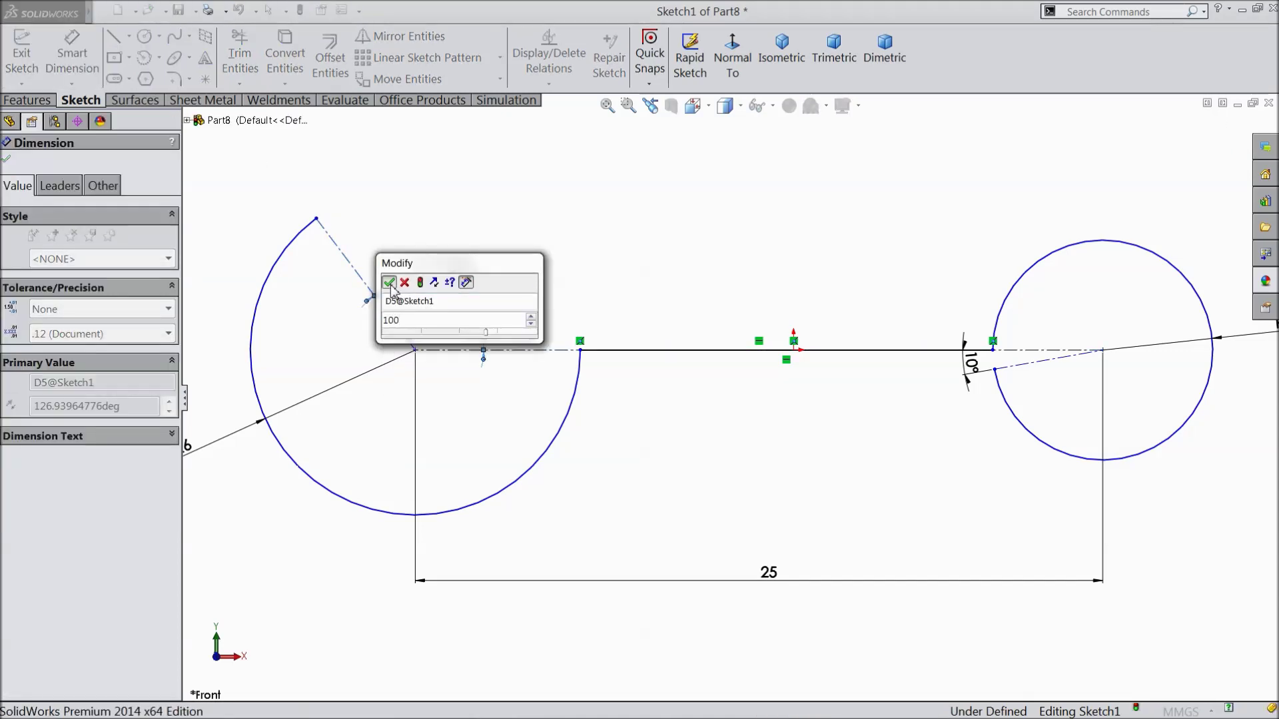
{"action": "left_click", "coordinate": [388, 281]}
{"action": "left_click", "coordinate": [6, 160]}
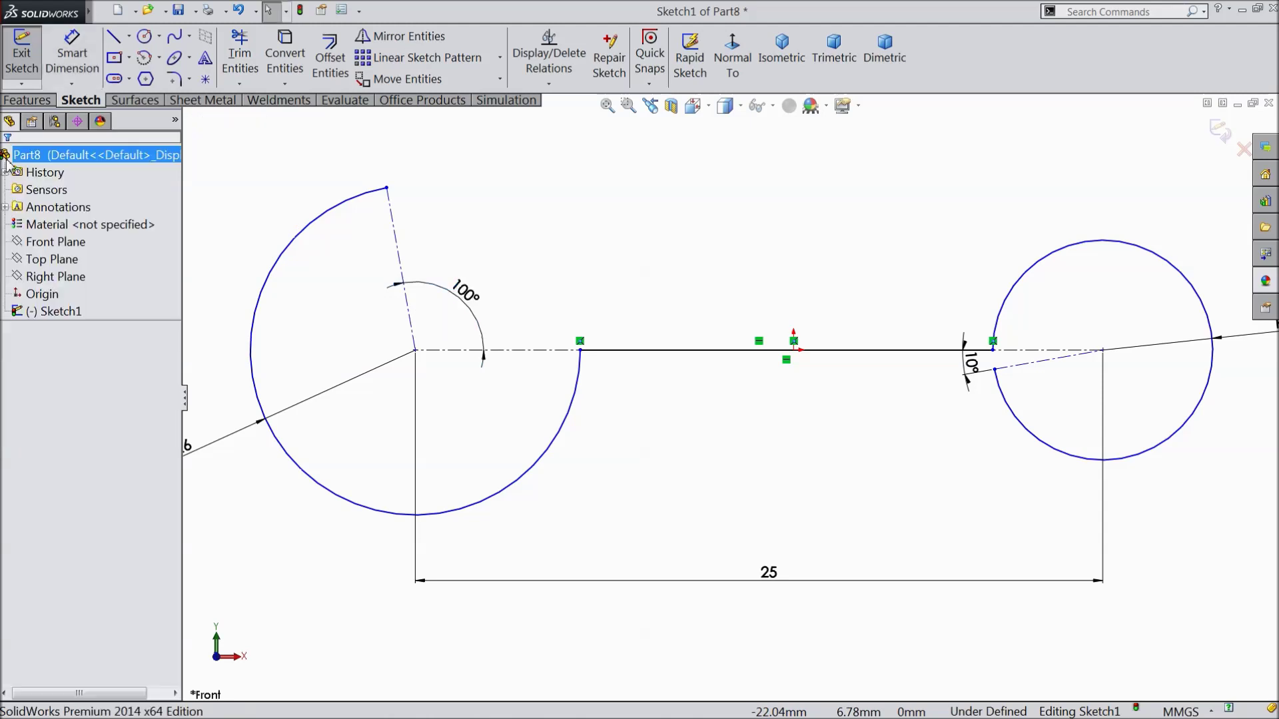
{"action": "left_click", "coordinate": [114, 36]}
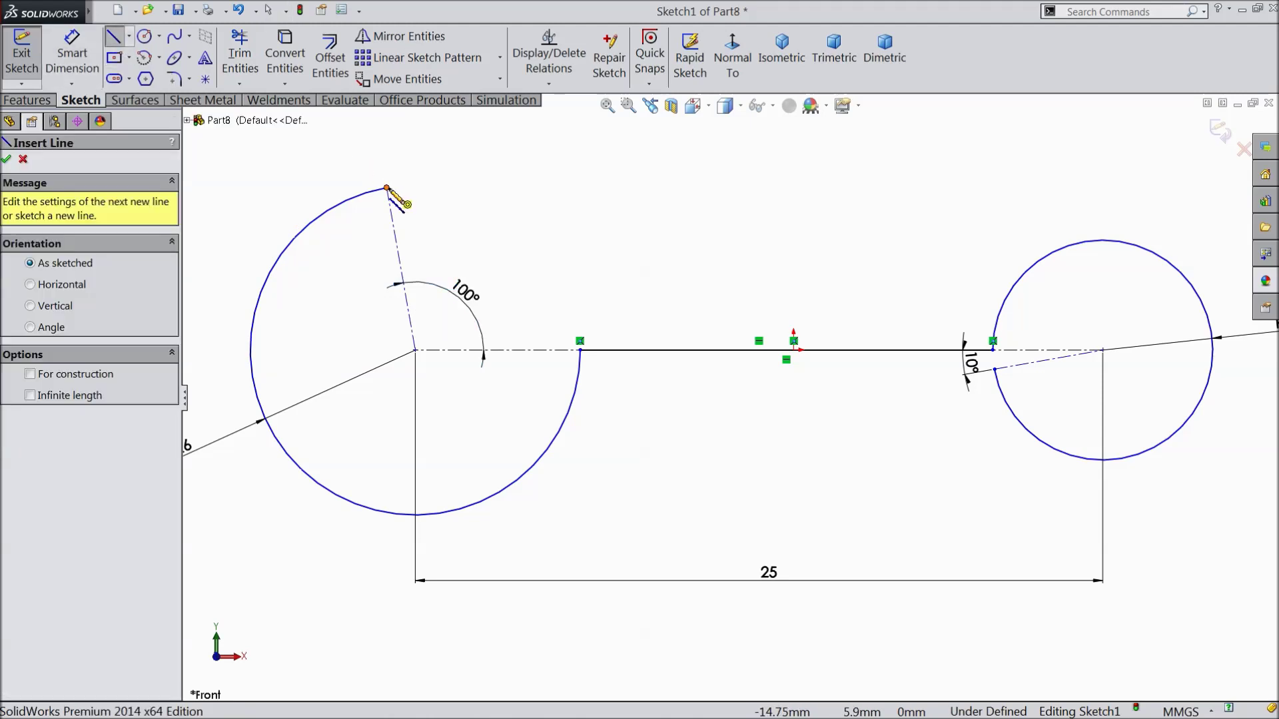
Draw a line tangent to the left arc's upper endpoint
{"action": "left_click", "coordinate": [387, 188]}
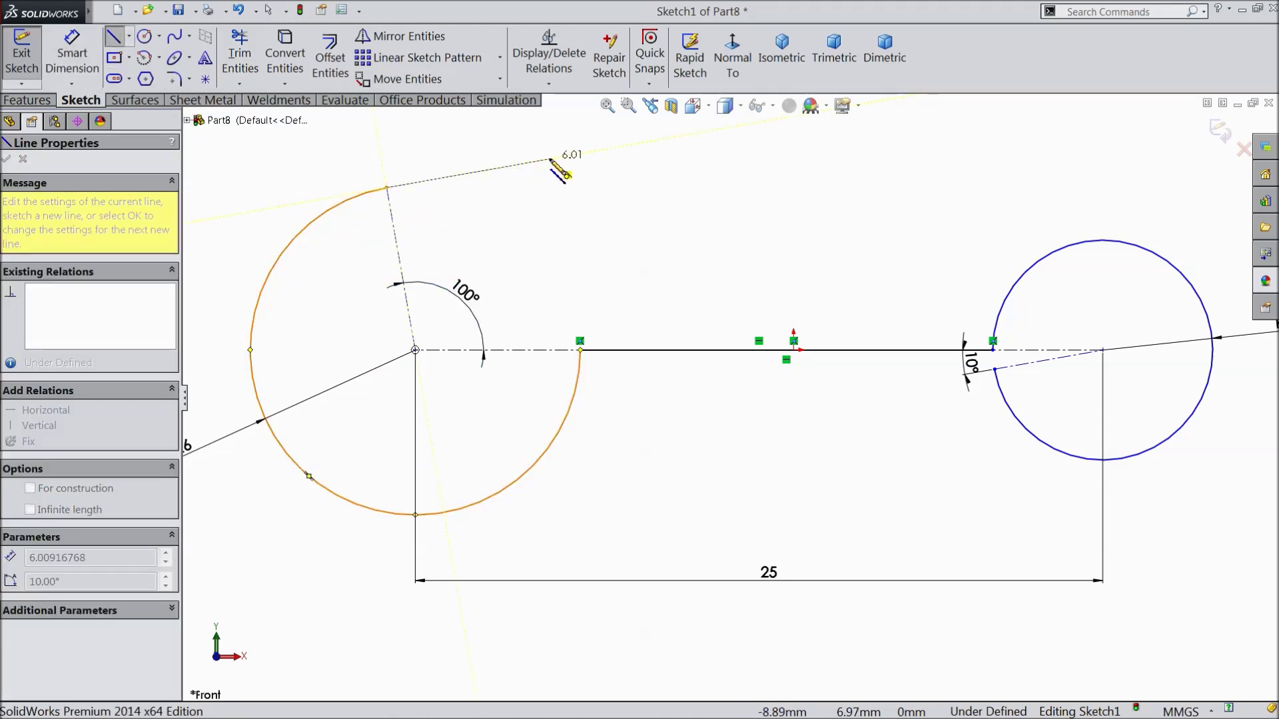
{"action": "left_click", "coordinate": [550, 160]}
{"action": "right_click", "coordinate": [542, 127]}
{"action": "left_click", "coordinate": [567, 159]}
{"action": "key", "text": "Escape"}
{"action": "scroll", "coordinate": [393, 166], "scroll_direction": "down", "scroll_amount": 5}
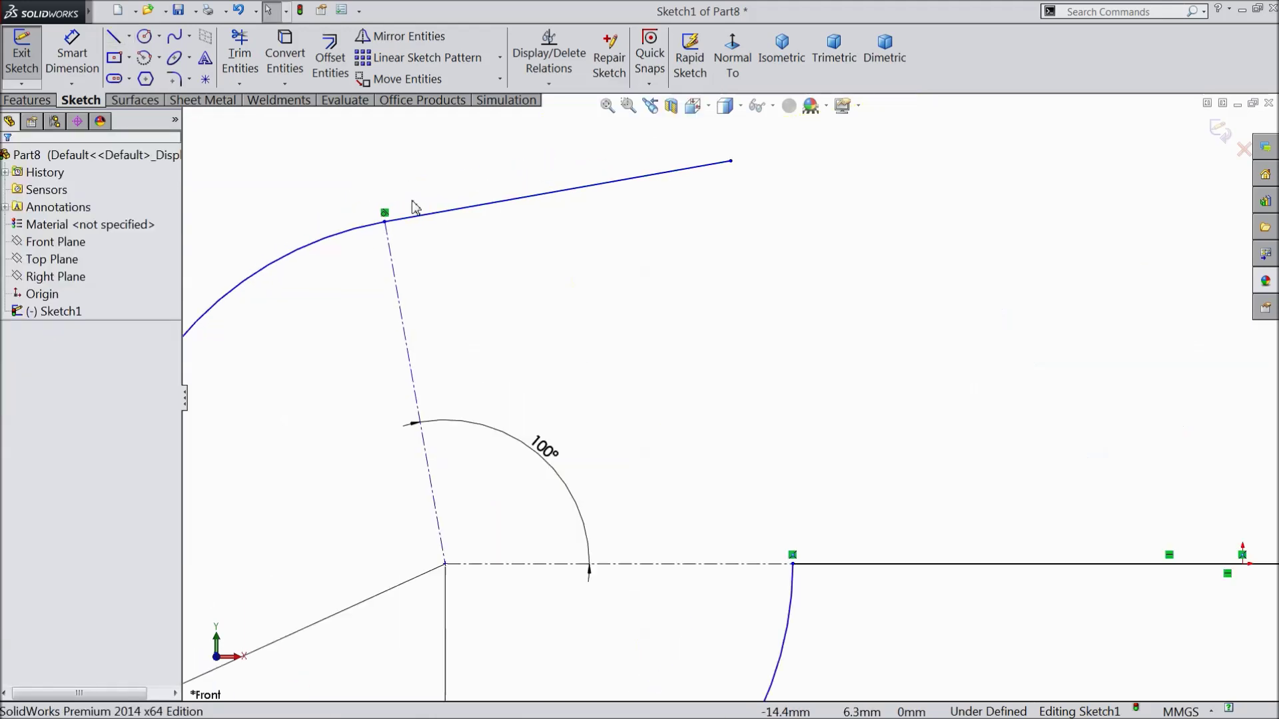
{"action": "key", "text": "z"}
Dimension the tangent line's length to 5 mm
{"action": "key", "text": "d"}
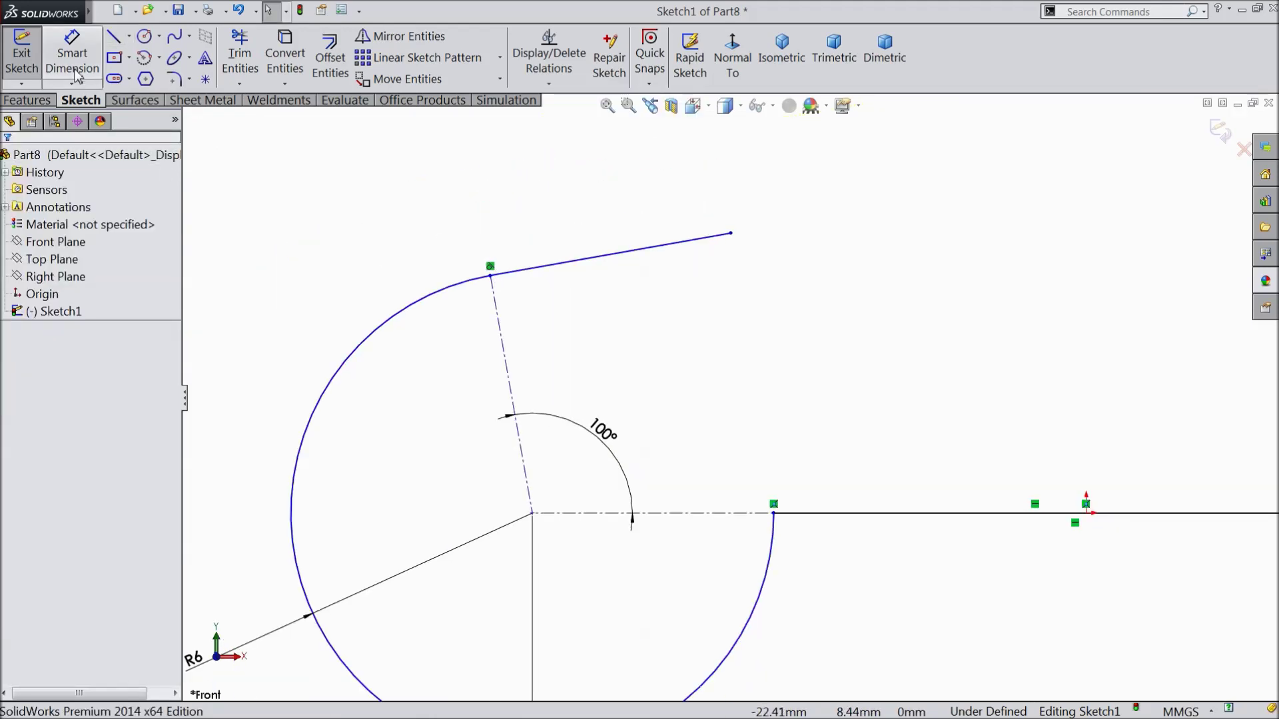
{"action": "left_click", "coordinate": [570, 261]}
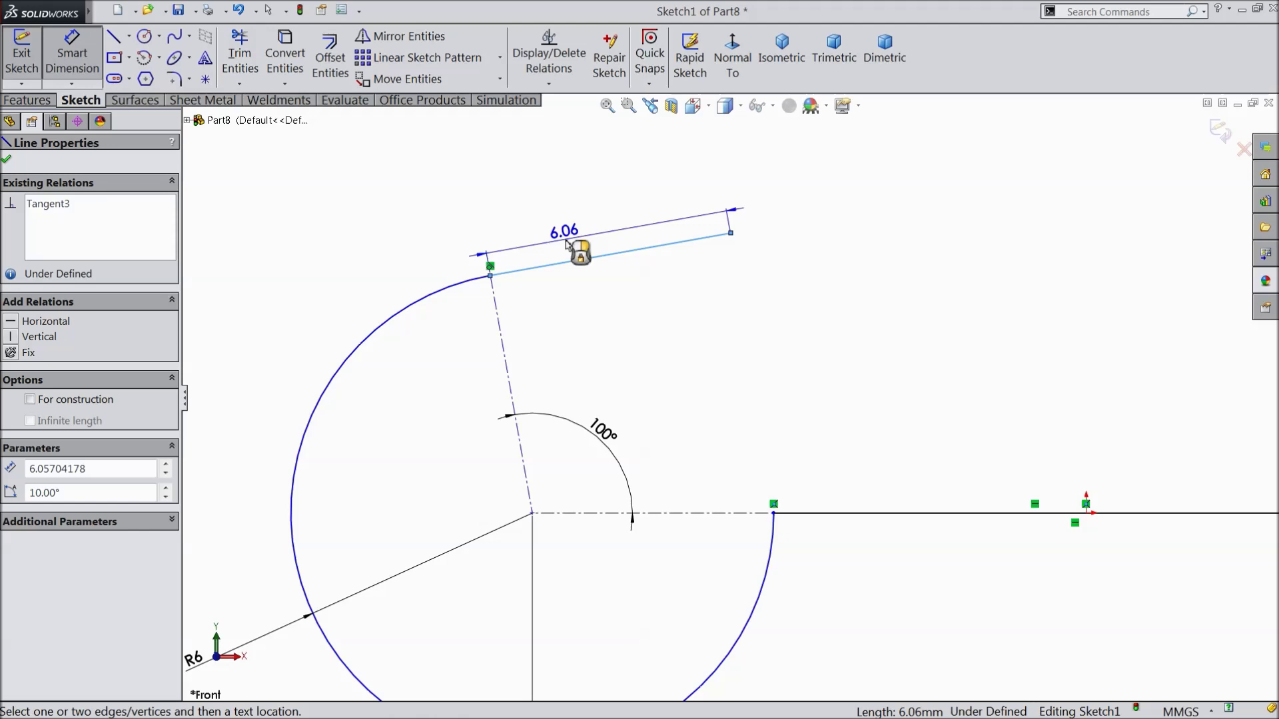
{"action": "left_click", "coordinate": [567, 243]}
{"action": "left_click", "coordinate": [494, 222]}
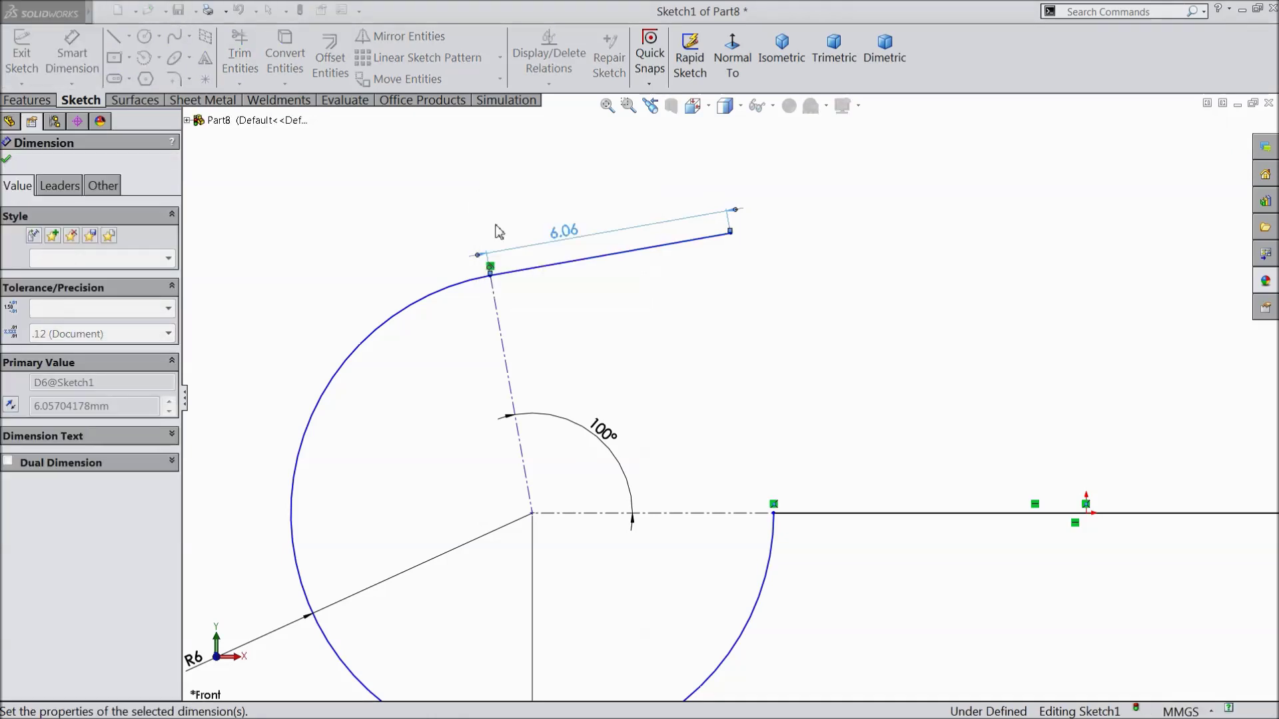
{"action": "scroll", "coordinate": [651, 282], "scroll_direction": "up", "scroll_amount": 3}
{"action": "scroll", "coordinate": [879, 443], "scroll_direction": "down", "scroll_amount": 1}
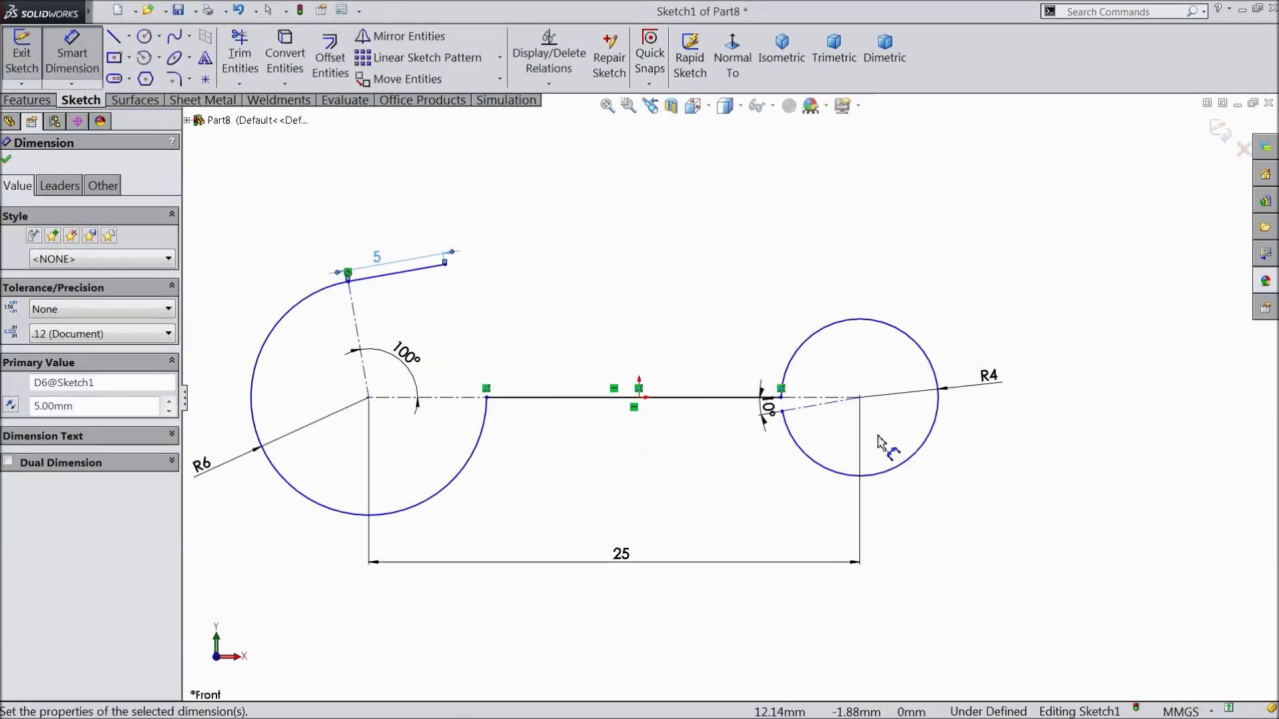
{"action": "scroll", "coordinate": [879, 443], "scroll_direction": "down", "scroll_amount": 1}
{"action": "scroll", "coordinate": [640, 399], "scroll_direction": "up", "scroll_amount": 3}
{"action": "scroll", "coordinate": [457, 363], "scroll_direction": "down", "scroll_amount": 2}
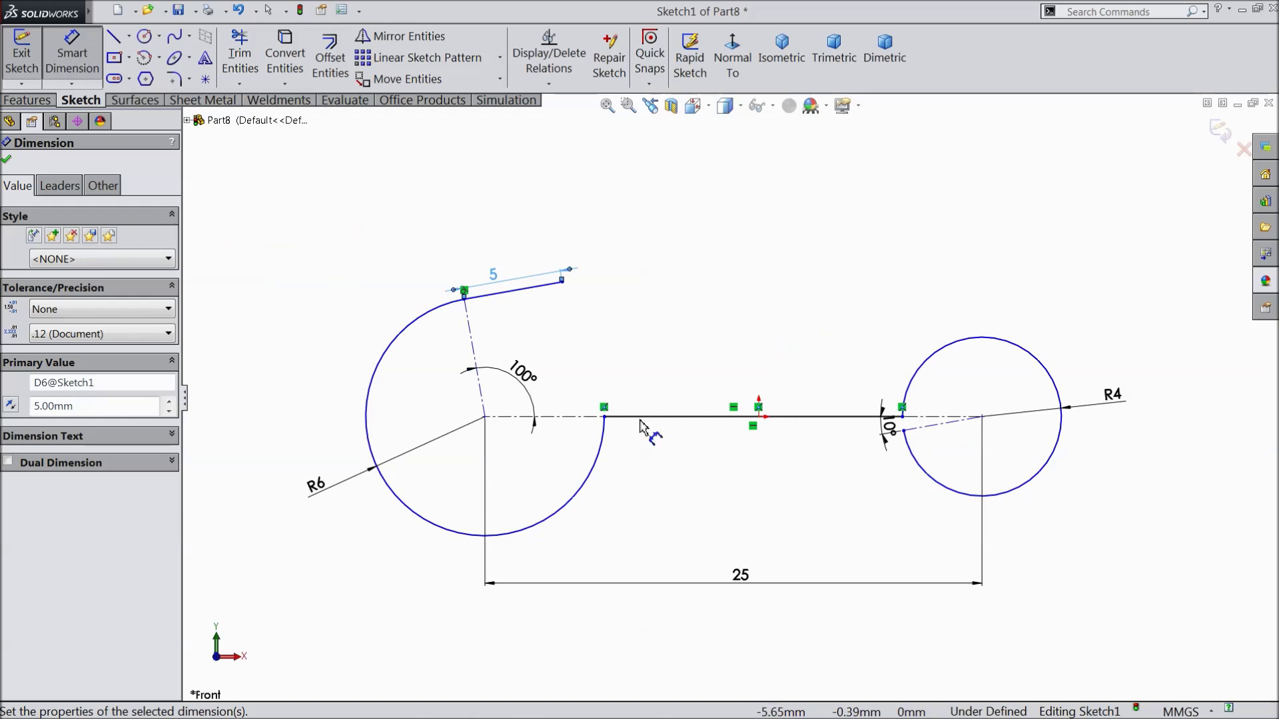
{"action": "scroll", "coordinate": [789, 477], "scroll_direction": "down", "scroll_amount": 2}
{"action": "key", "text": "Escape"}
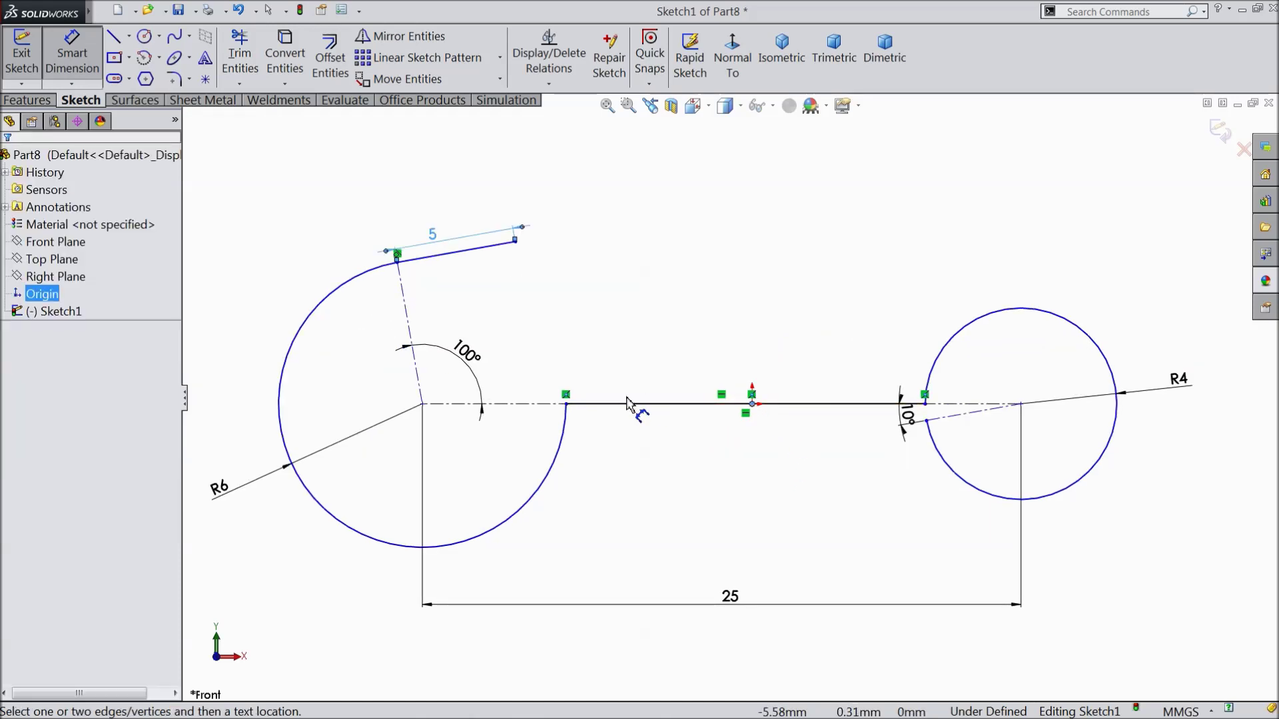
Dimension the arc–line junction 7.76 mm horizontally from the origin, fully defining Sketch1
{"action": "left_click", "coordinate": [566, 404]}
{"action": "left_click", "coordinate": [752, 403]}
{"action": "left_click", "coordinate": [622, 552]}
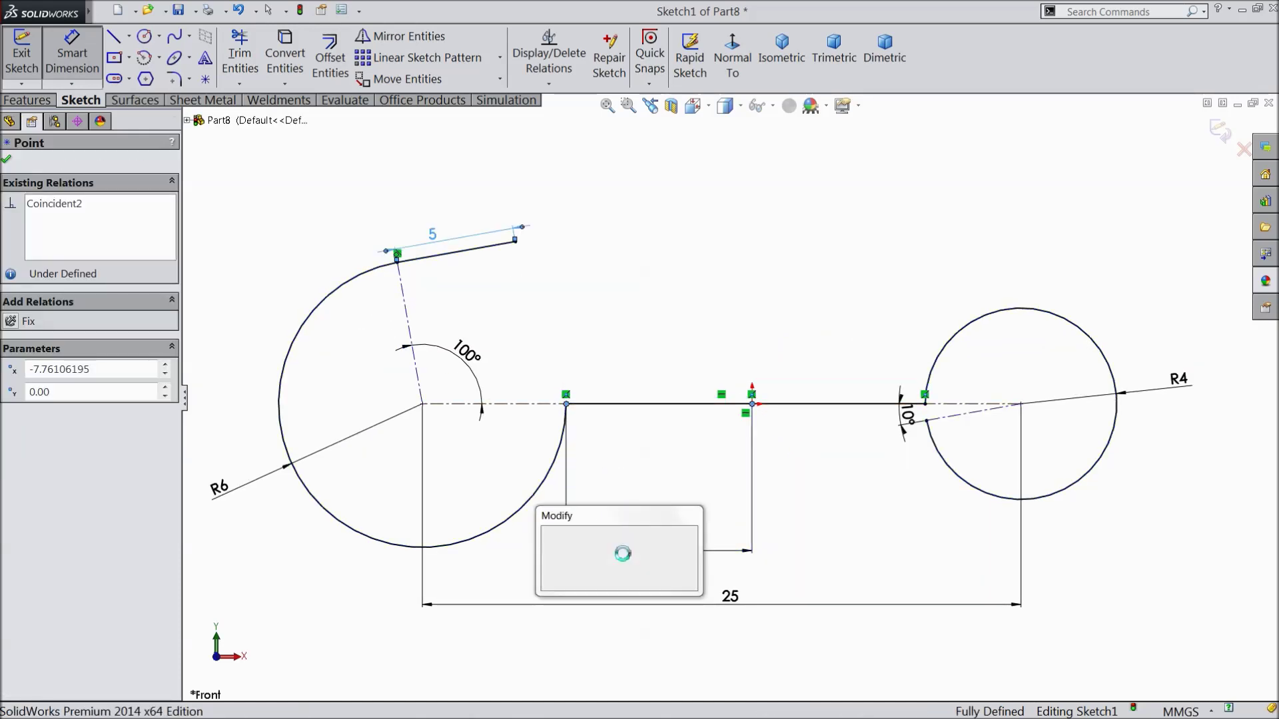
{"action": "left_click", "coordinate": [549, 536]}
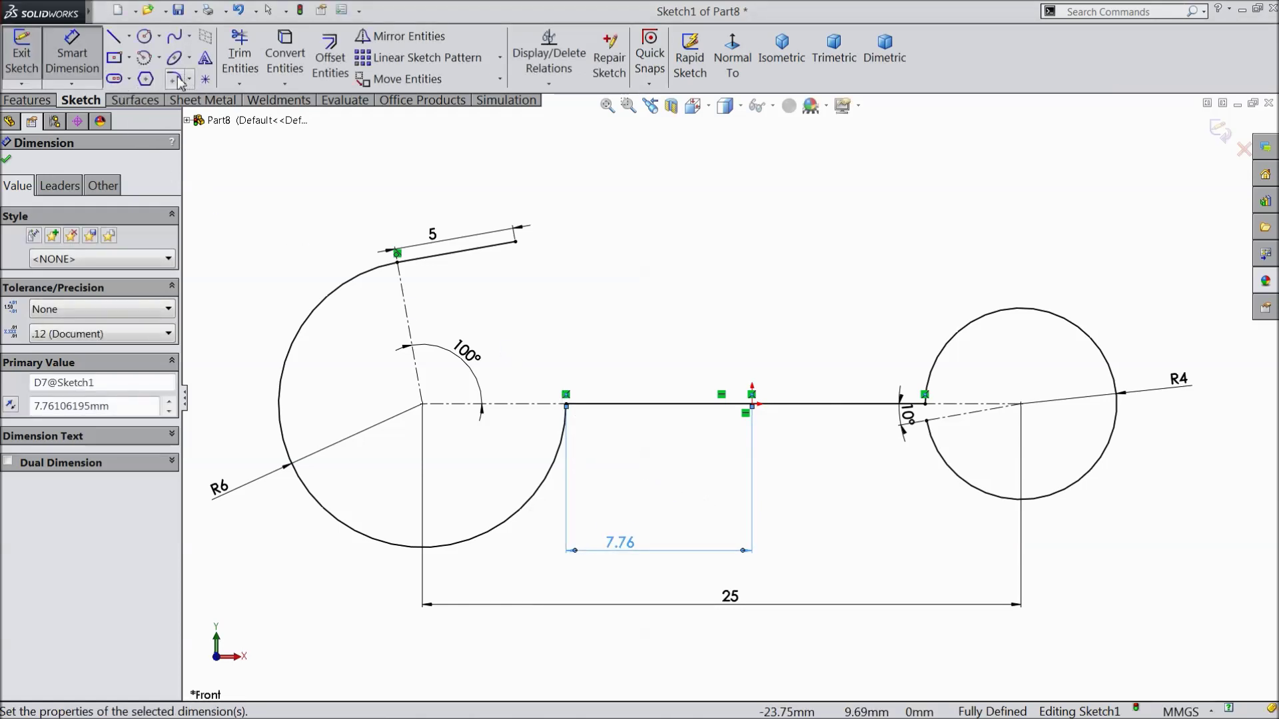
{"action": "left_click", "coordinate": [176, 79]}
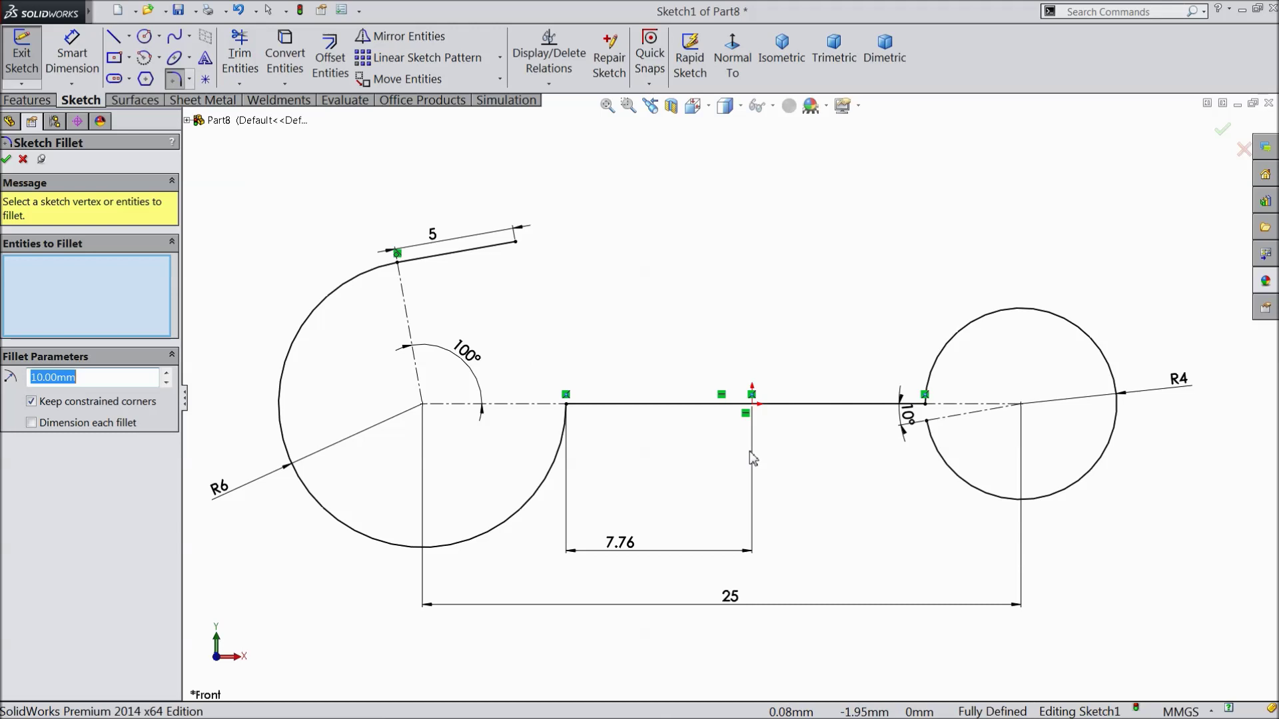
Fillet the horizontal line into the left arc and end circle at 4 mm, then exit Sketch1
{"action": "type", "text": "4"}
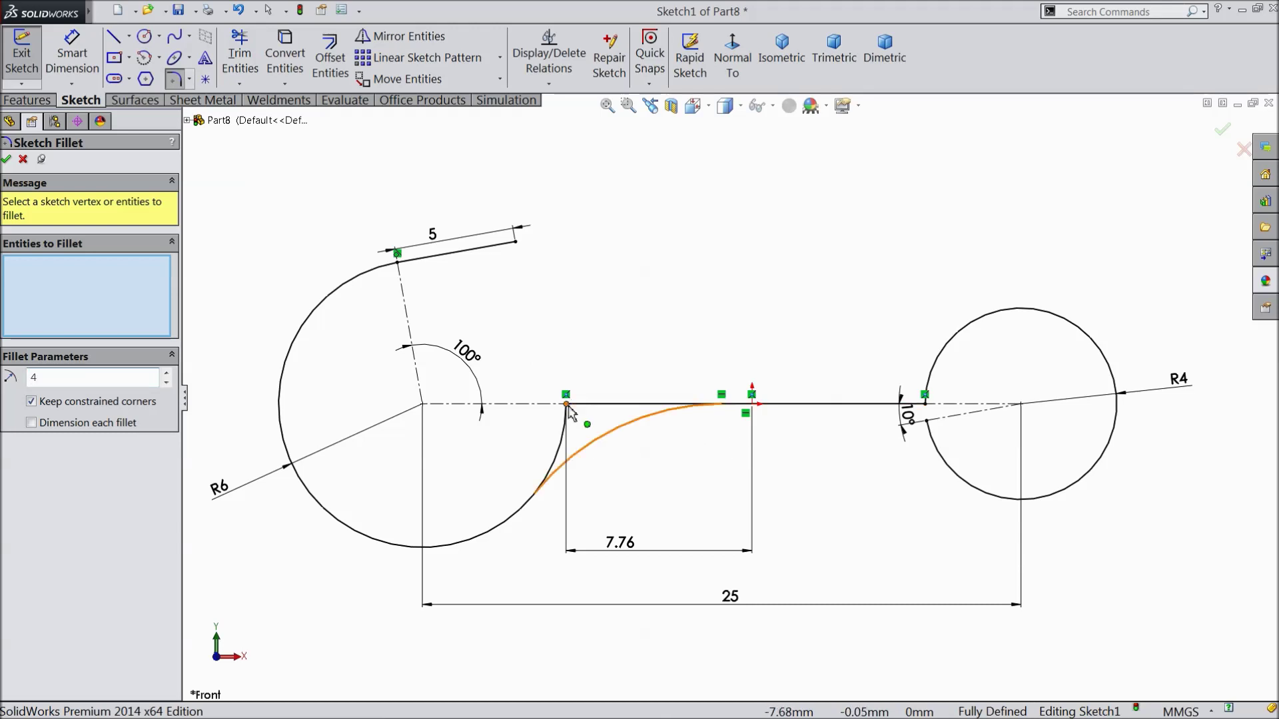
{"action": "left_click", "coordinate": [563, 437]}
{"action": "left_click", "coordinate": [666, 404]}
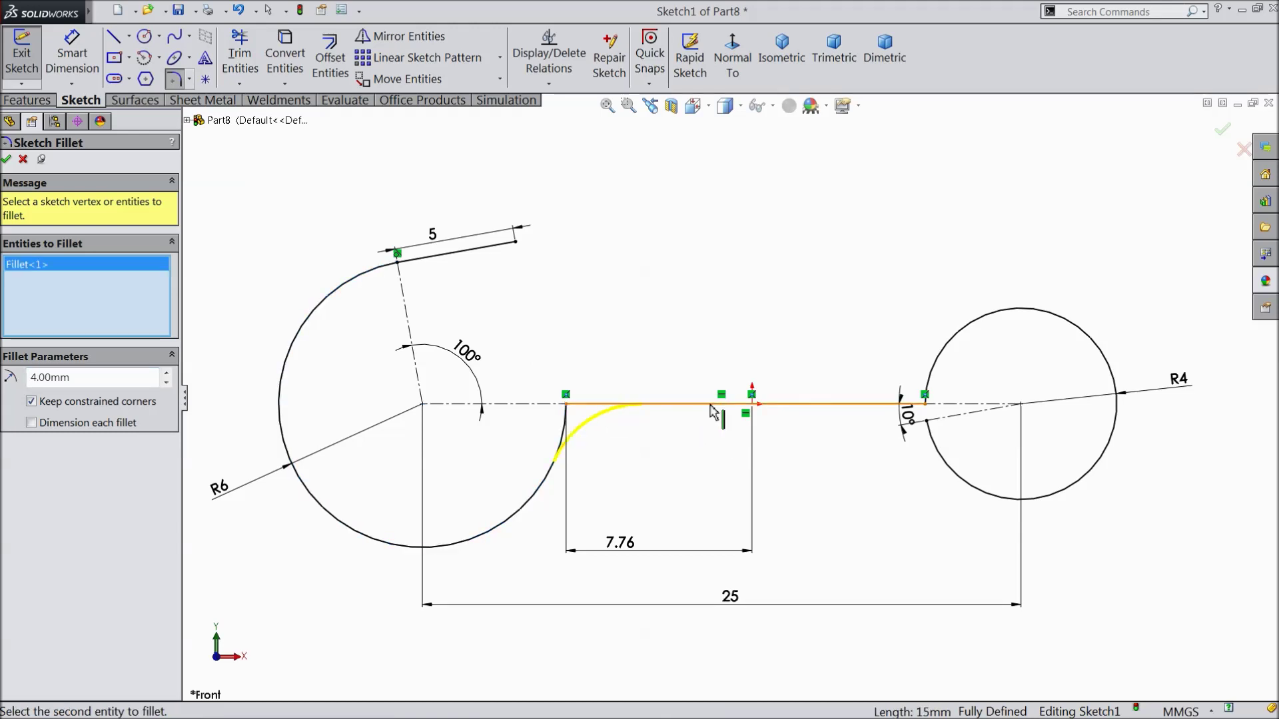
{"action": "scroll", "coordinate": [974, 398], "scroll_direction": "down", "scroll_amount": 2}
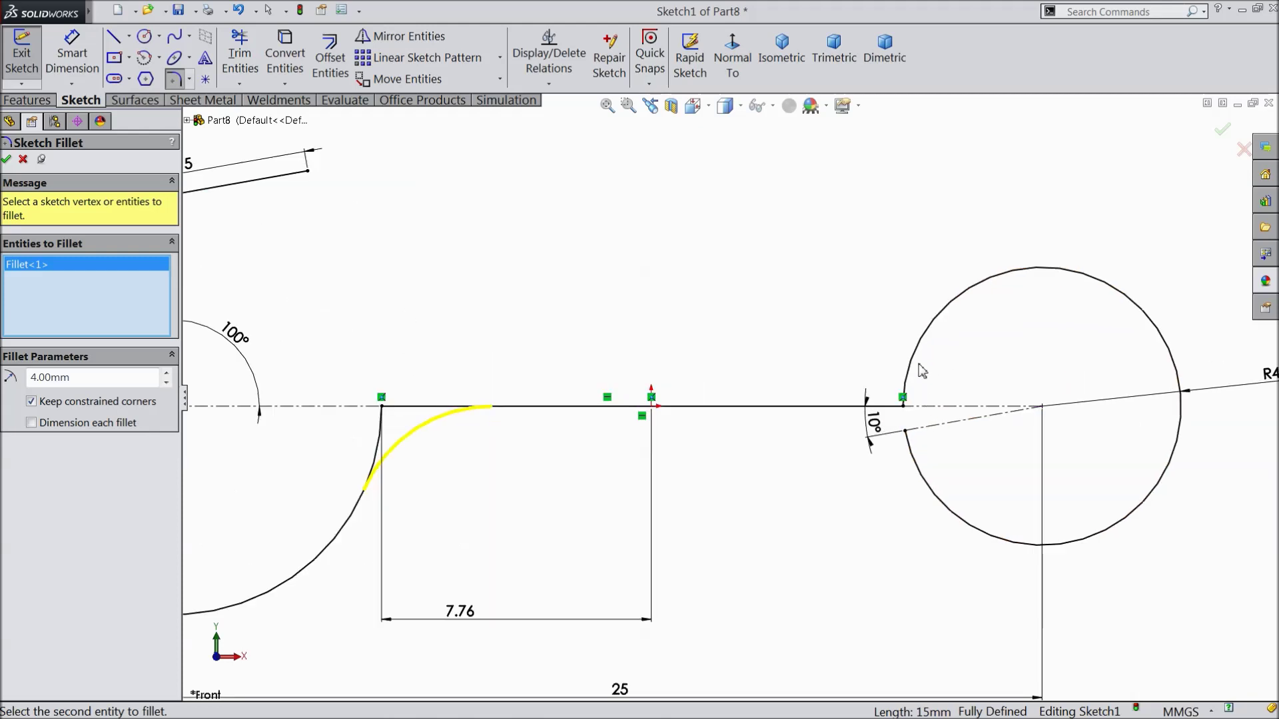
{"action": "left_click", "coordinate": [912, 363]}
{"action": "left_click", "coordinate": [836, 406]}
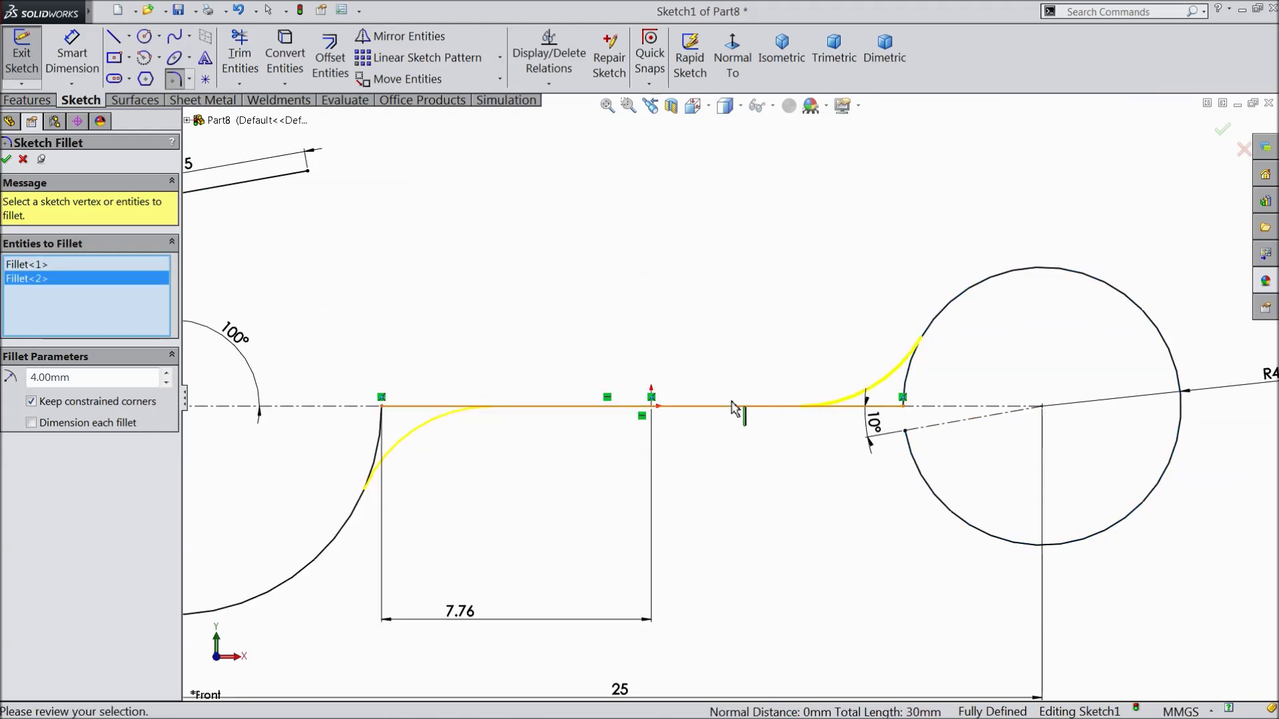
{"action": "left_click", "coordinate": [7, 160]}
{"action": "left_click", "coordinate": [7, 160]}
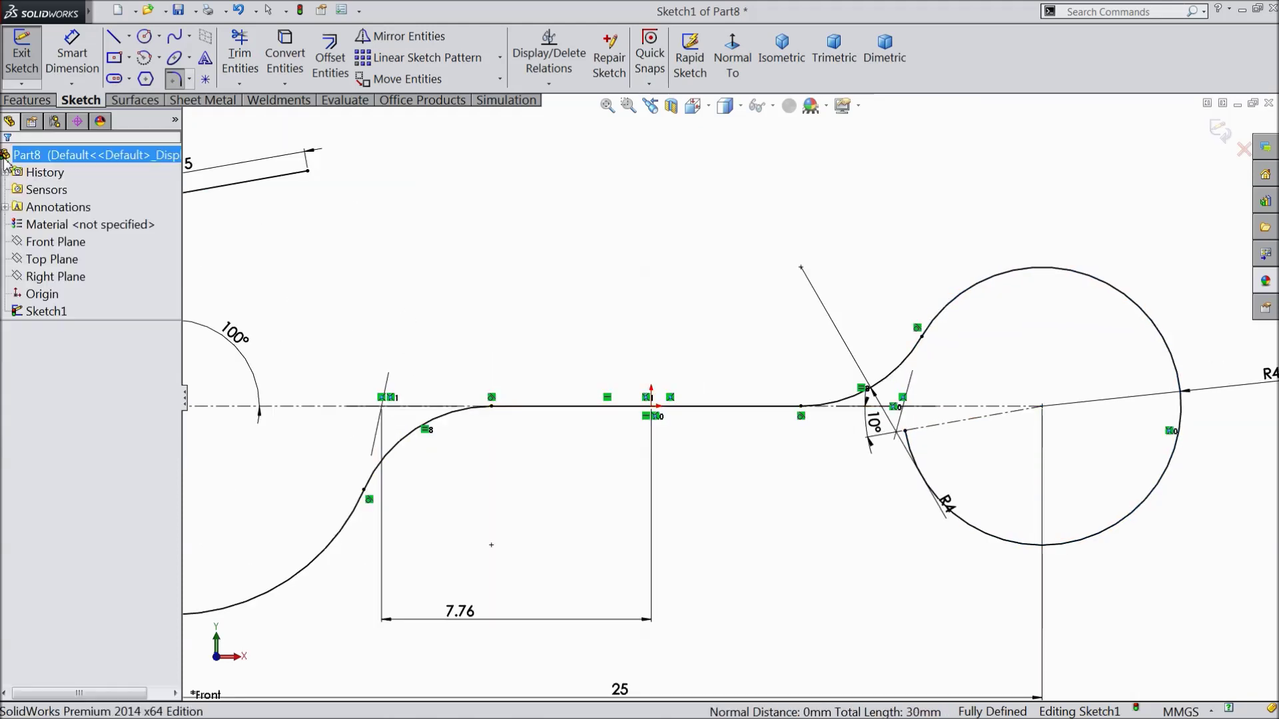
{"action": "scroll", "coordinate": [641, 411], "scroll_direction": "up", "scroll_amount": 3}
{"action": "scroll", "coordinate": [645, 434], "scroll_direction": "up", "scroll_amount": 1}
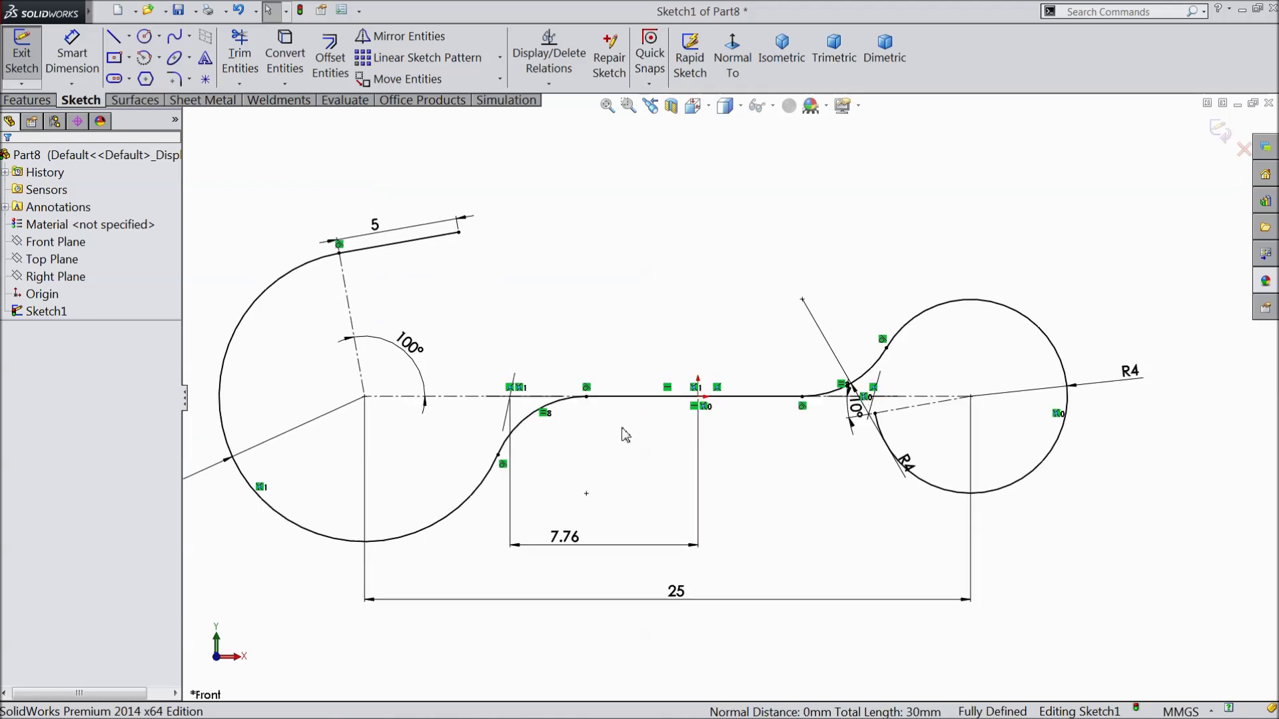
{"action": "scroll", "coordinate": [599, 427], "scroll_direction": "down", "scroll_amount": 1}
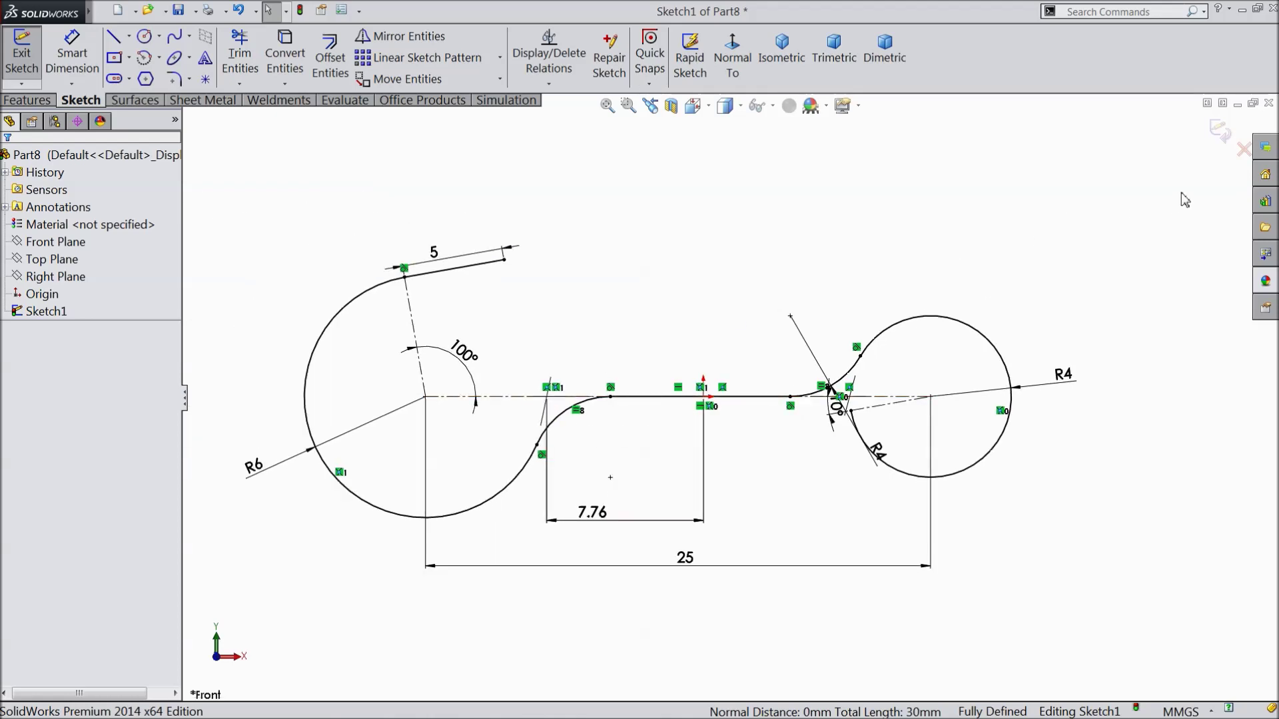
{"action": "left_click", "coordinate": [1220, 132]}
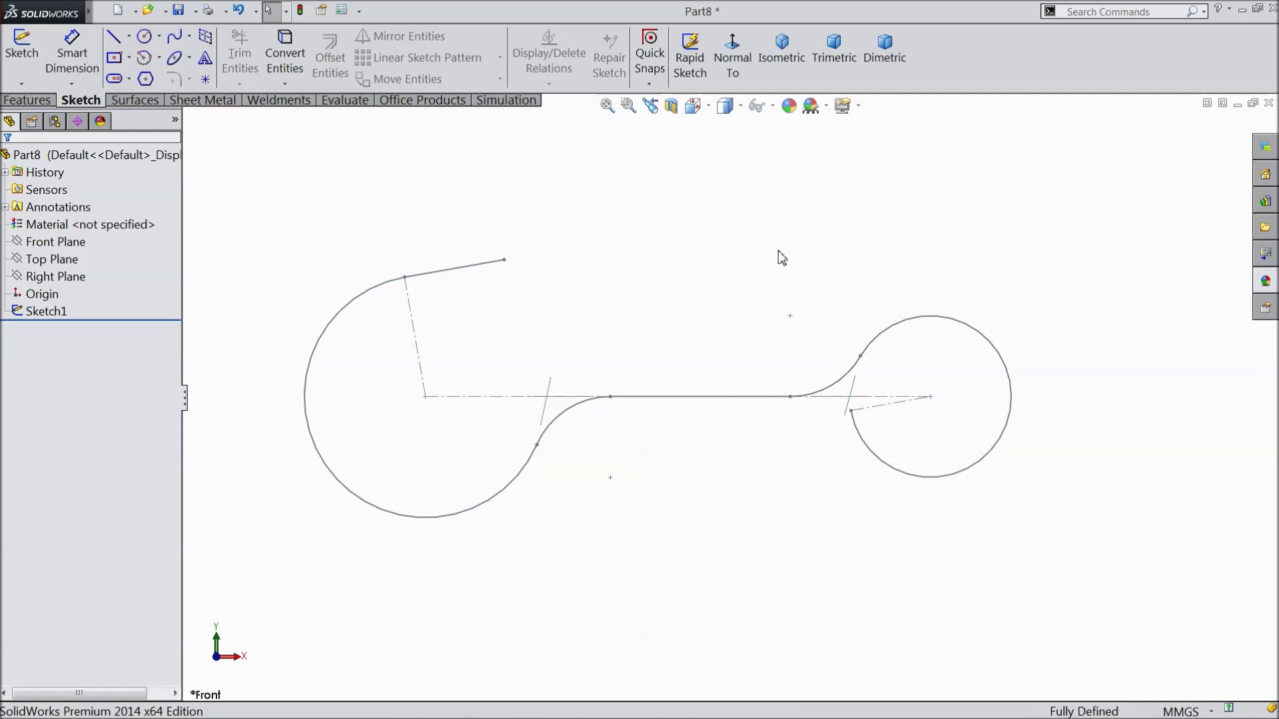
Create Plane1 perpendicular to the 5 mm end line (Line5), coincident with its endpoint Point8
{"action": "mouse_move", "coordinate": [782, 258]}
{"action": "middle_mouse_down"}
{"action": "mouse_move", "coordinate": [708, 300]}
{"action": "mouse_move", "coordinate": [742, 297]}
{"action": "mouse_move", "coordinate": [700, 291]}
{"action": "middle_mouse_up"}
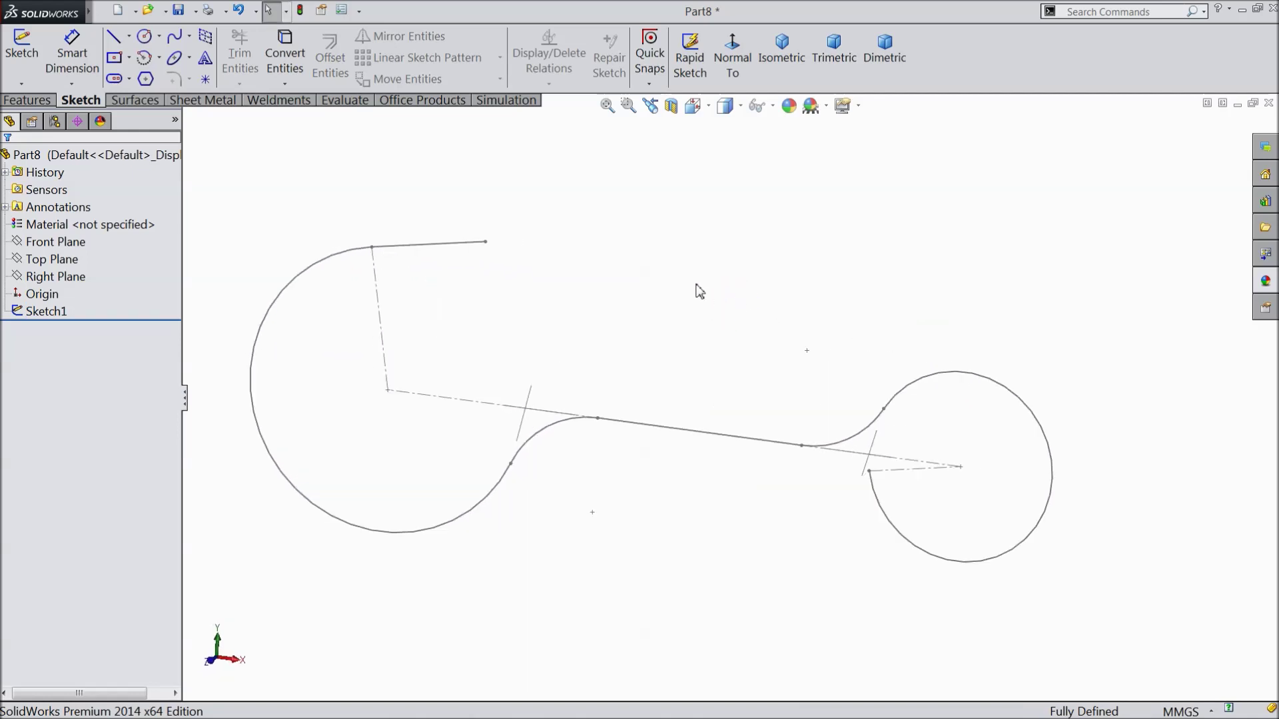
{"action": "left_click", "coordinate": [485, 251]}
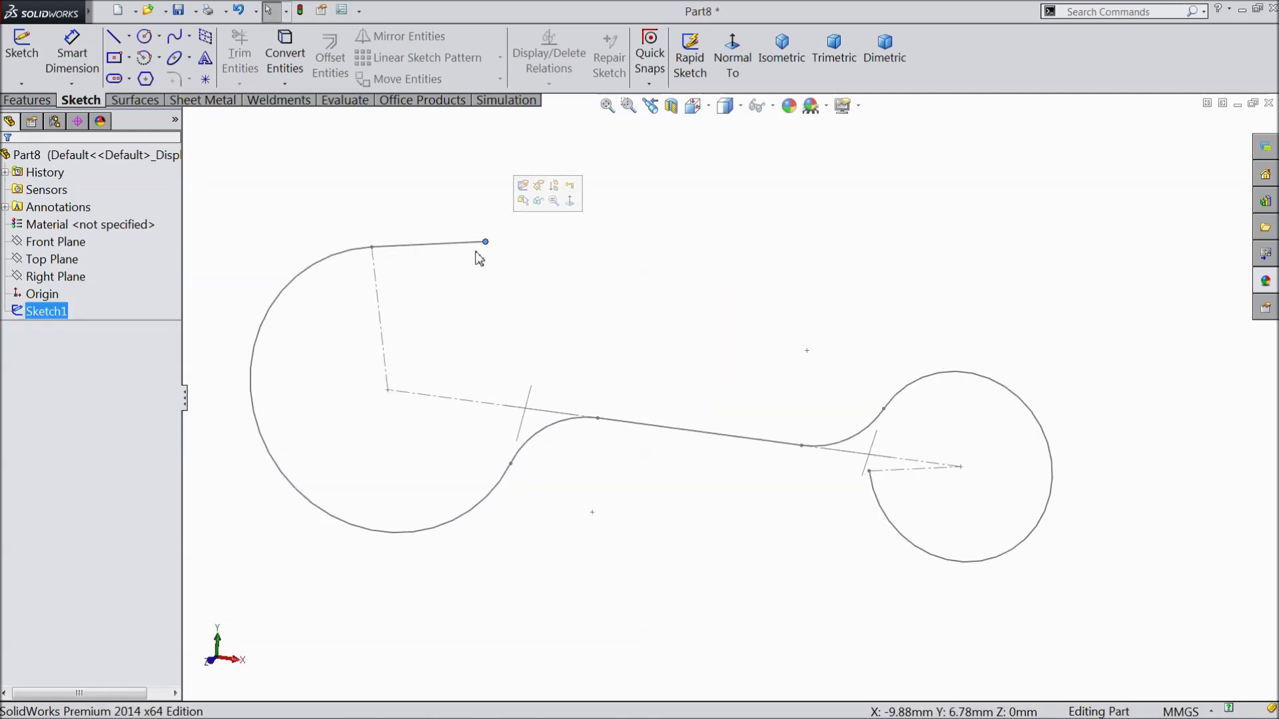
{"action": "left_click", "coordinate": [516, 247]}
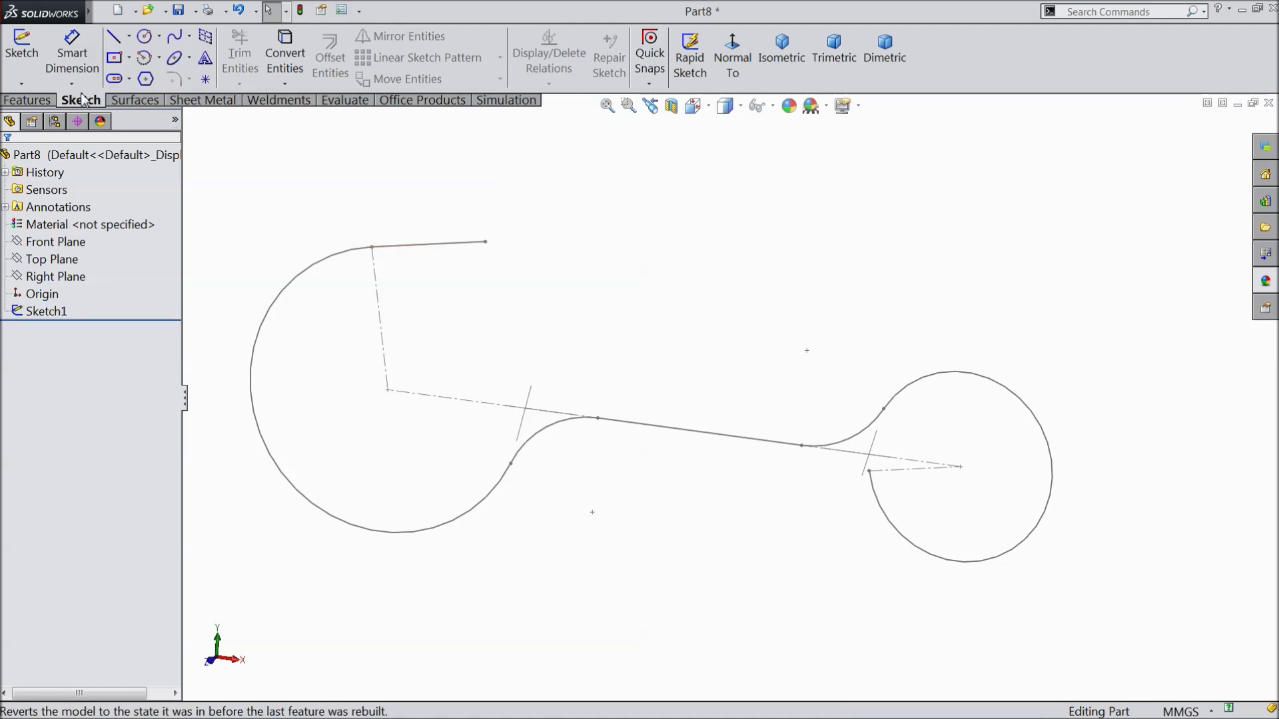
{"action": "left_click", "coordinate": [18, 104]}
{"action": "left_click", "coordinate": [731, 82]}
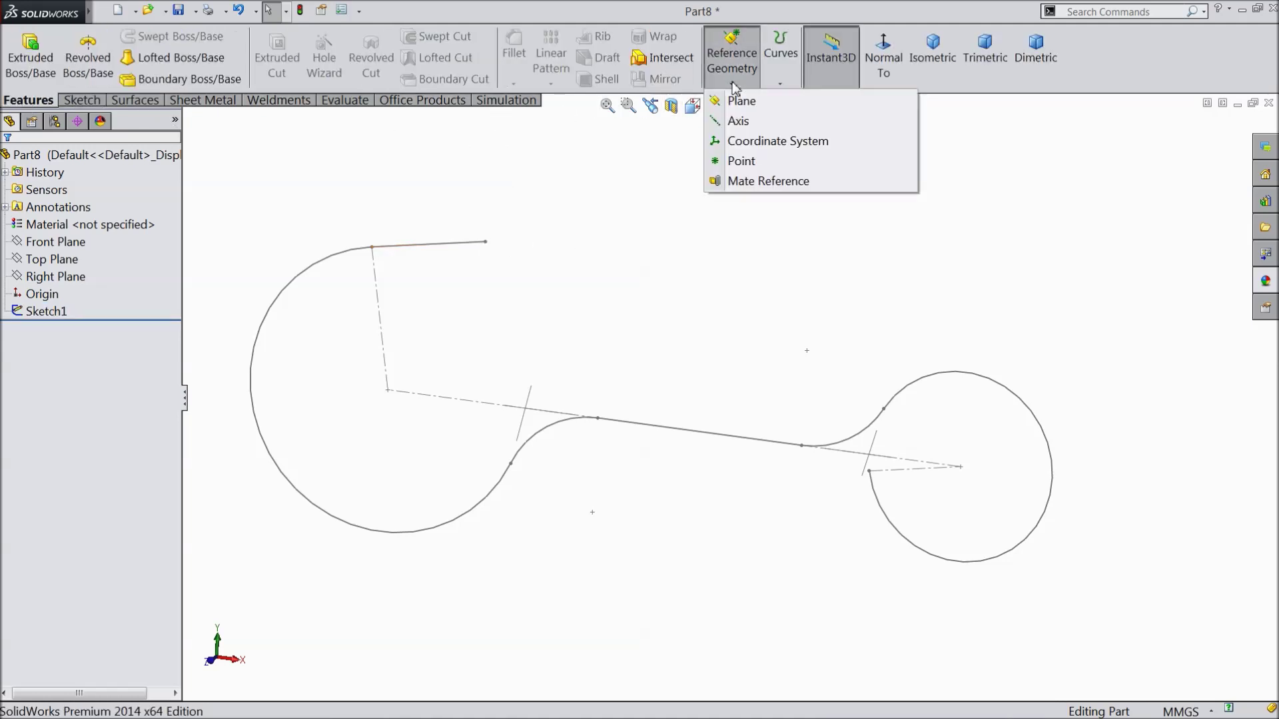
{"action": "left_click", "coordinate": [741, 104]}
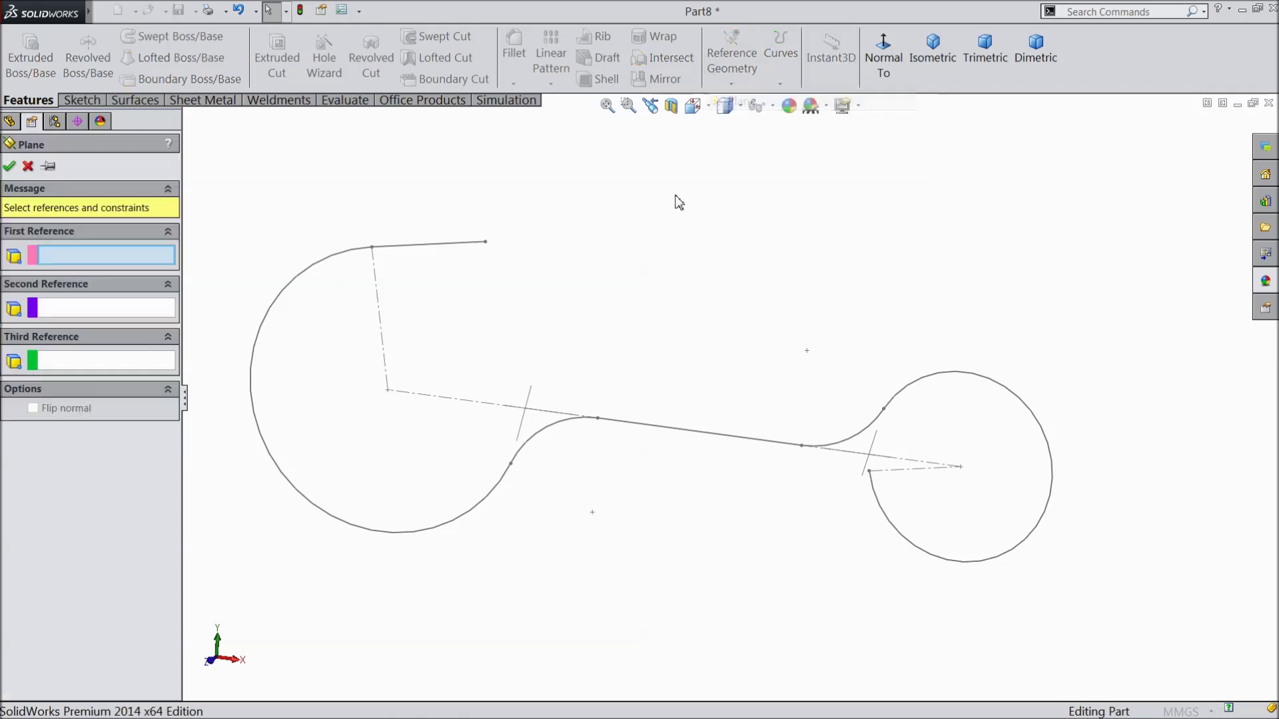
{"action": "left_click", "coordinate": [451, 247]}
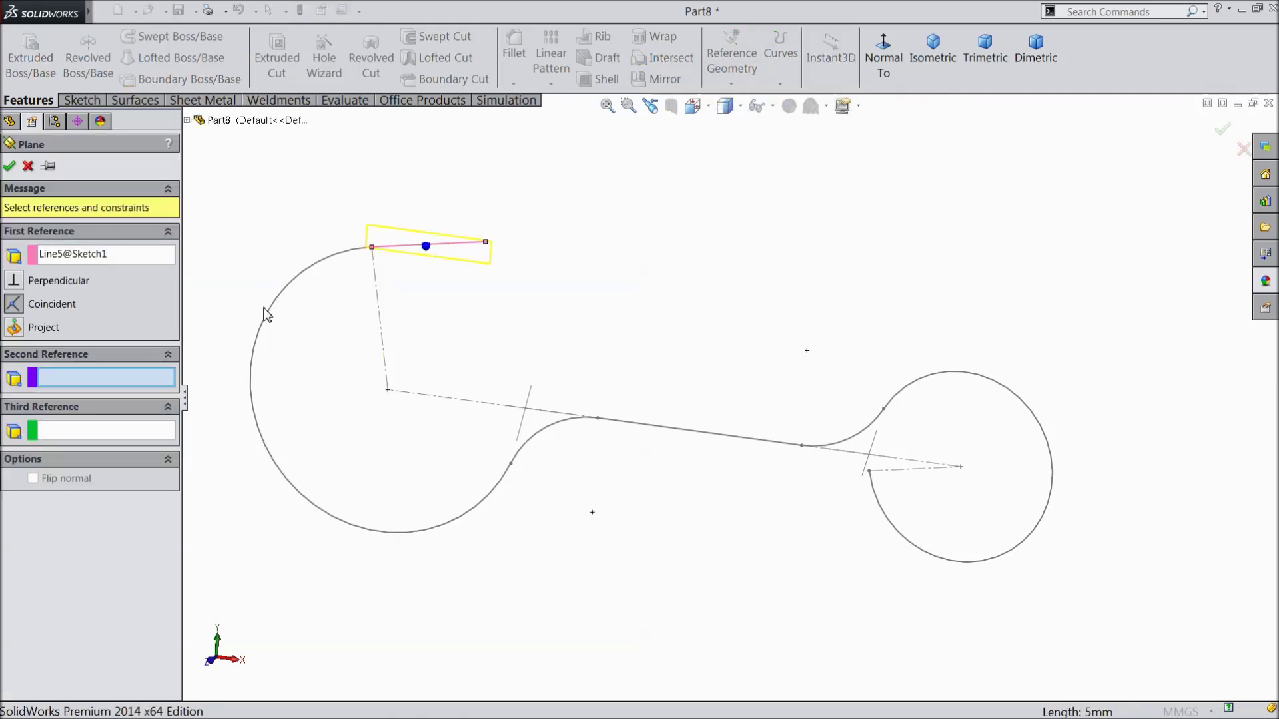
{"action": "left_click", "coordinate": [487, 243]}
{"action": "scroll", "coordinate": [491, 247], "scroll_direction": "down", "scroll_amount": 3}
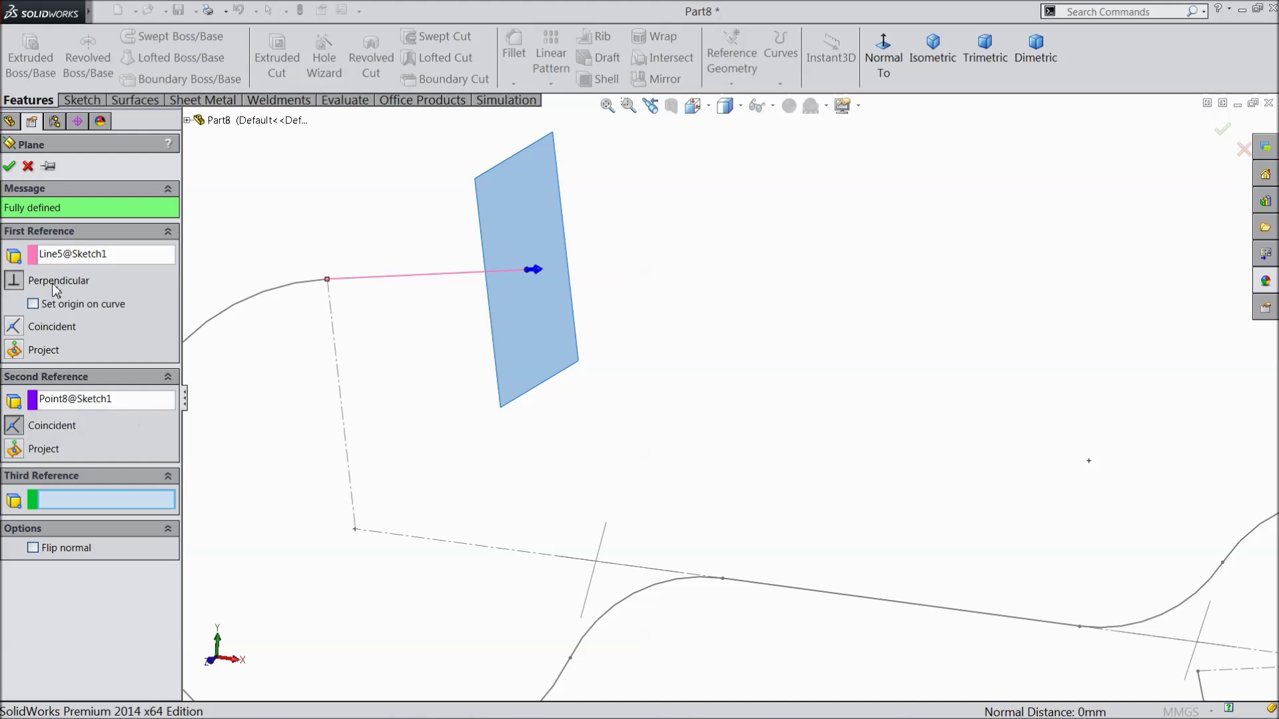
{"action": "left_click", "coordinate": [10, 167]}
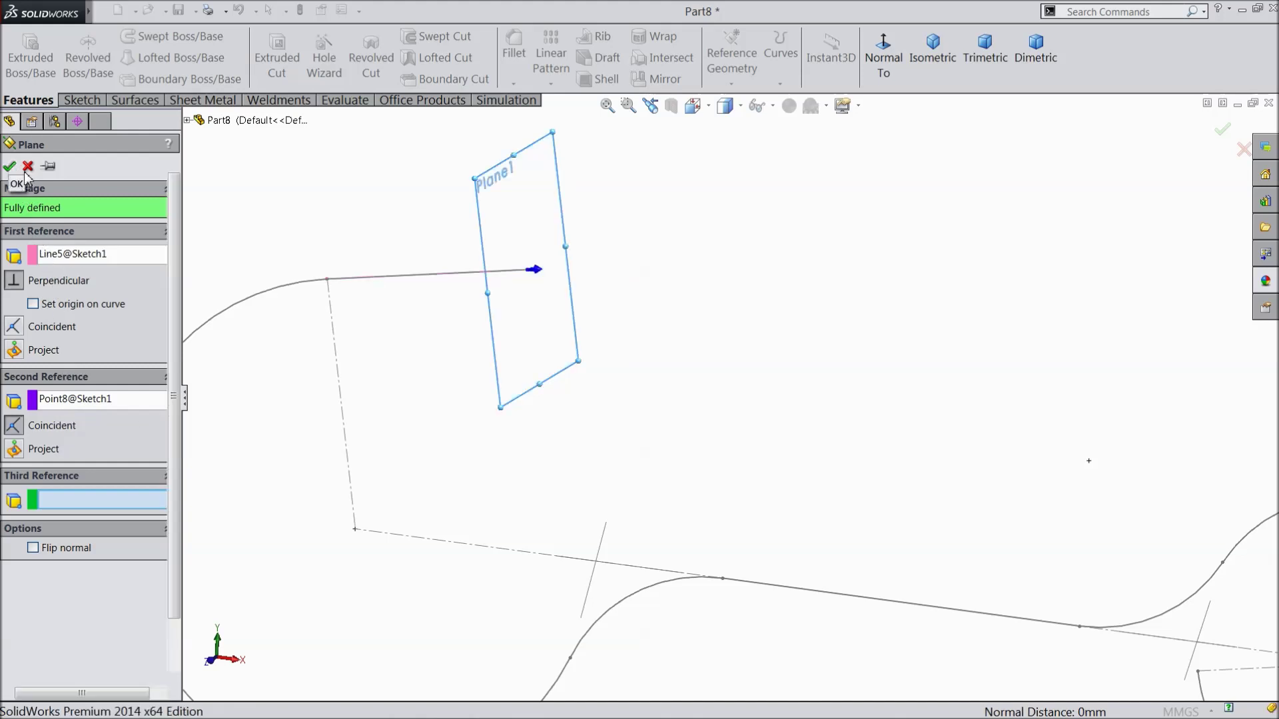
{"action": "scroll", "coordinate": [619, 314], "scroll_direction": "up", "scroll_amount": 3}
{"action": "middle_click_drag", "start_coordinate": [629, 303], "coordinate": [585, 337]}
{"action": "scroll", "coordinate": [666, 330], "scroll_direction": "down", "scroll_amount": 3}
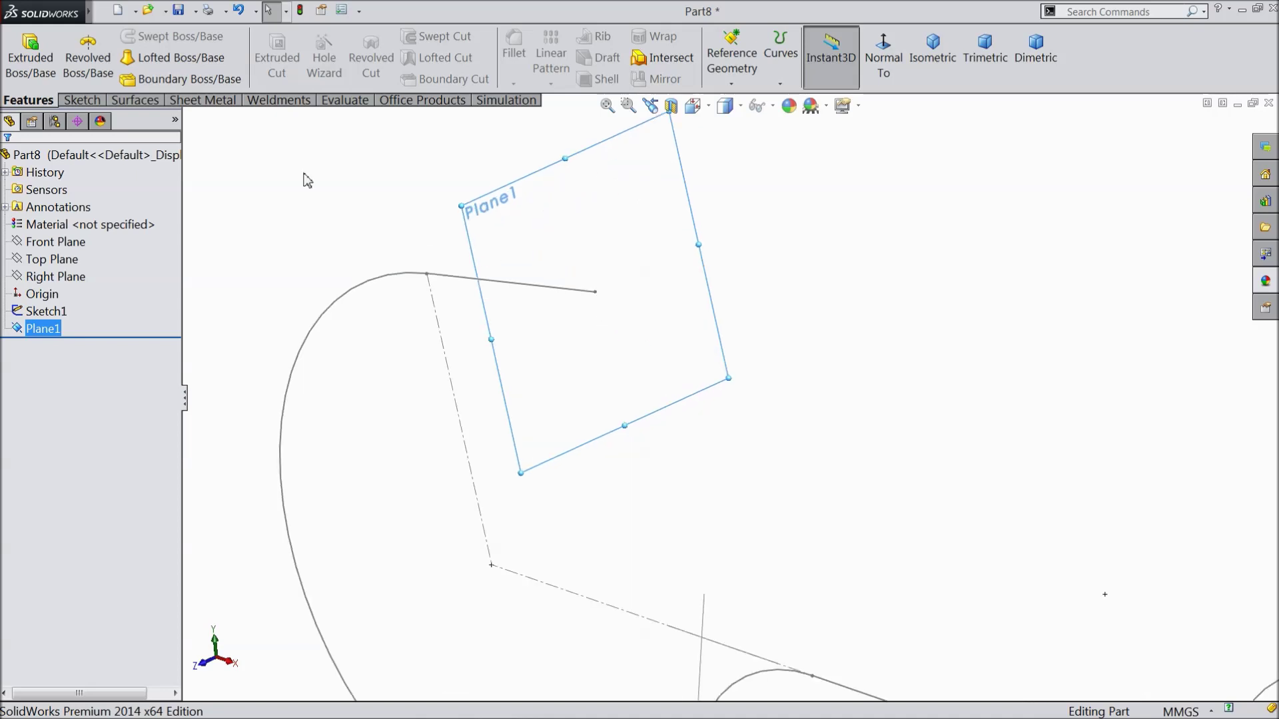
Start a sketch on Plane1 and draw a circle centred on the hook path's end point
{"action": "left_click", "coordinate": [82, 99]}
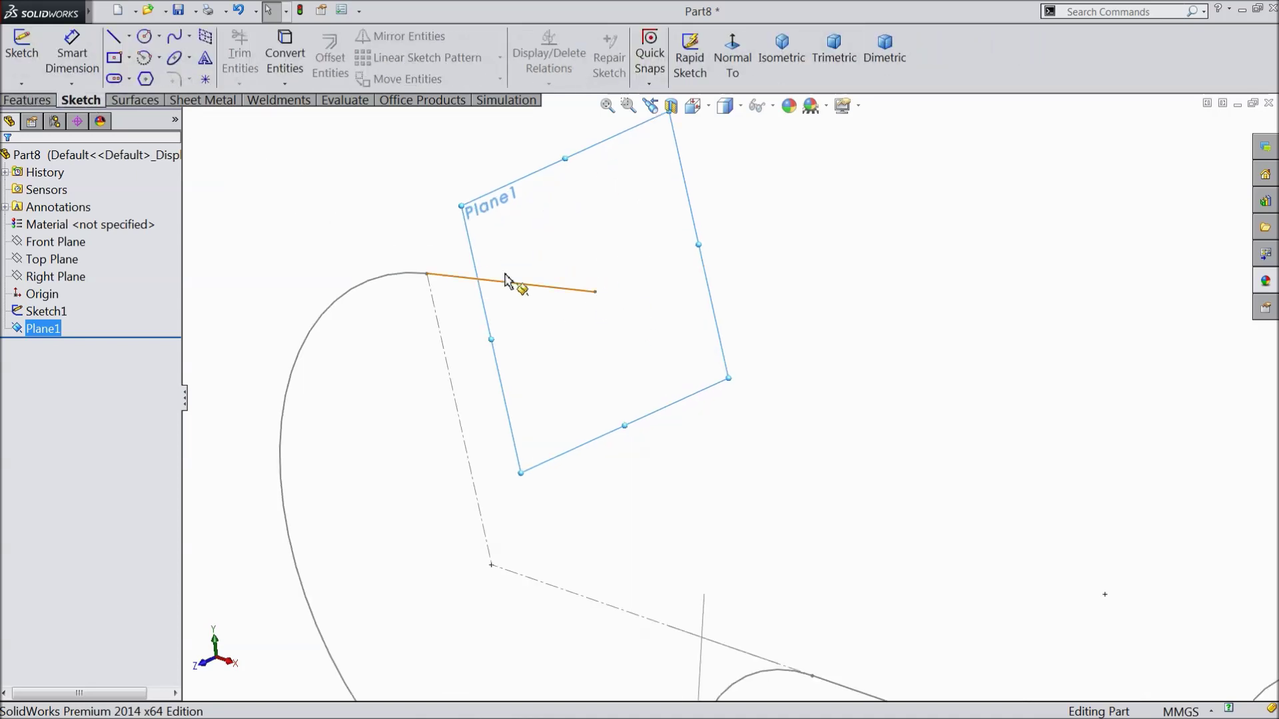
{"action": "left_click", "coordinate": [21, 45]}
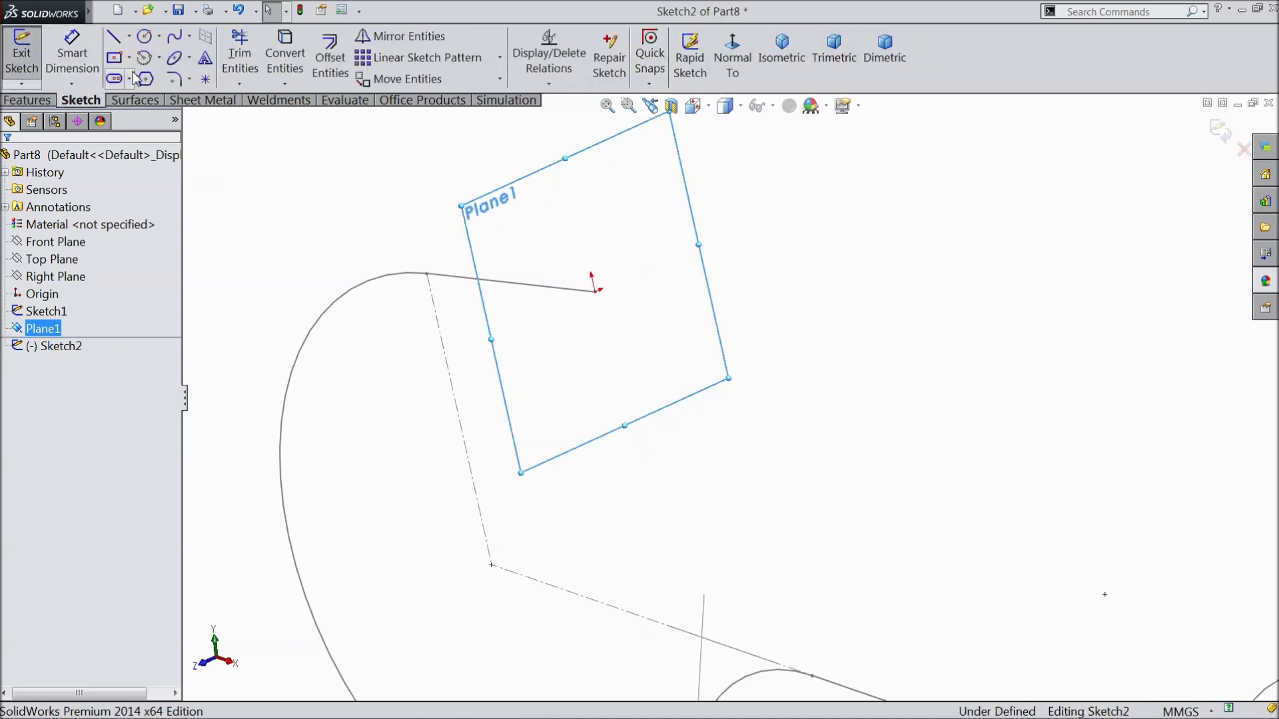
{"action": "left_click", "coordinate": [145, 37]}
{"action": "left_click", "coordinate": [595, 292]}
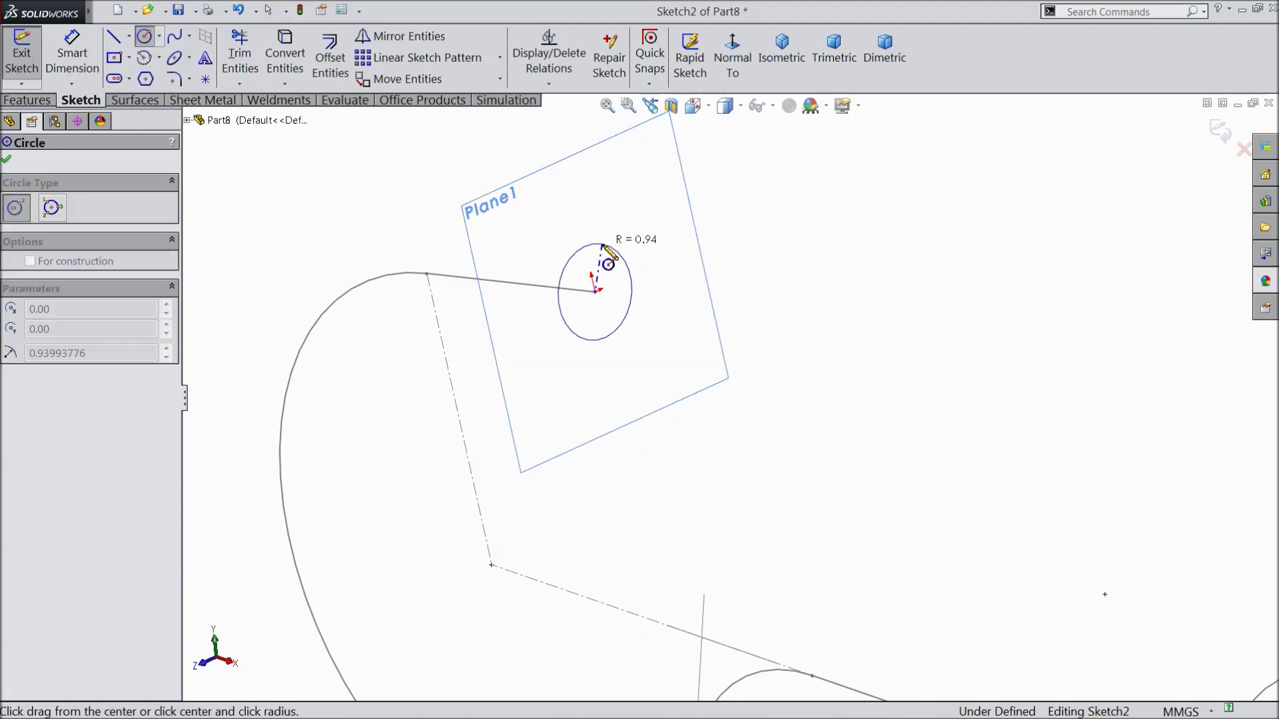
{"action": "left_click", "coordinate": [603, 246]}
Dimension the circle to 2 mm diameter and close Sketch2
{"action": "key", "text": "d"}
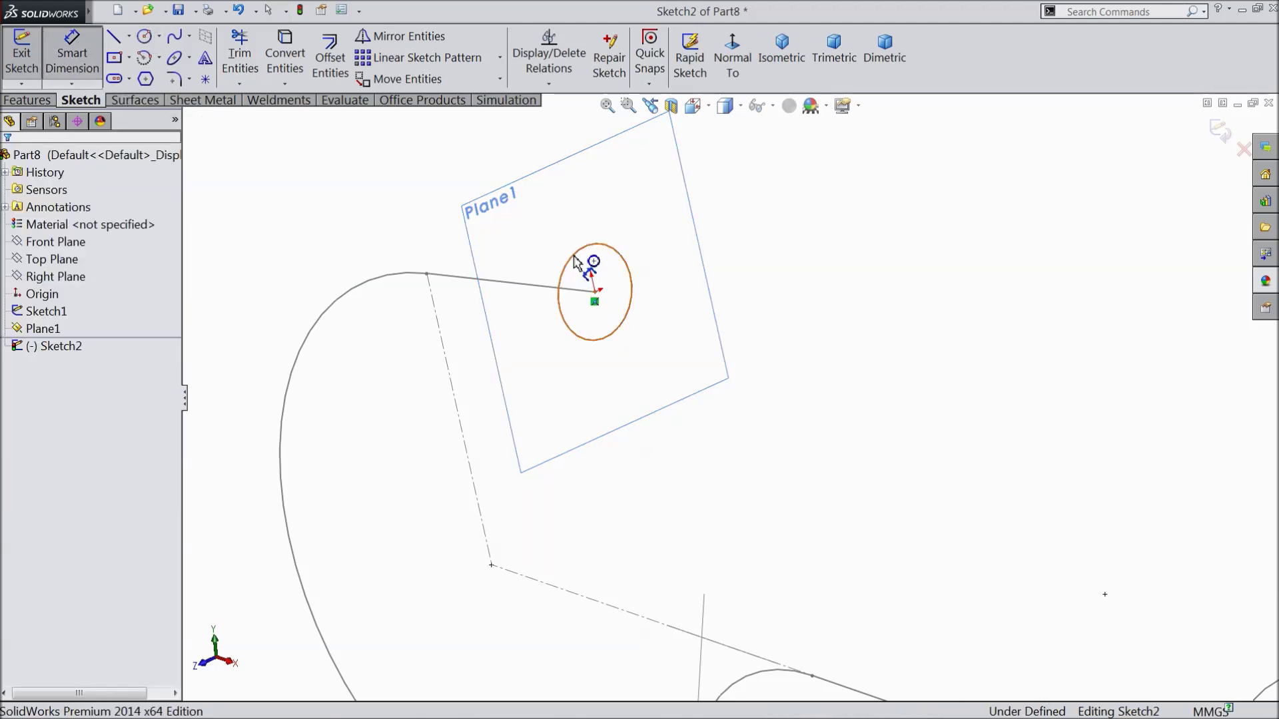
{"action": "left_click", "coordinate": [574, 260]}
{"action": "left_click", "coordinate": [584, 223]}
{"action": "type", "text": "2"}
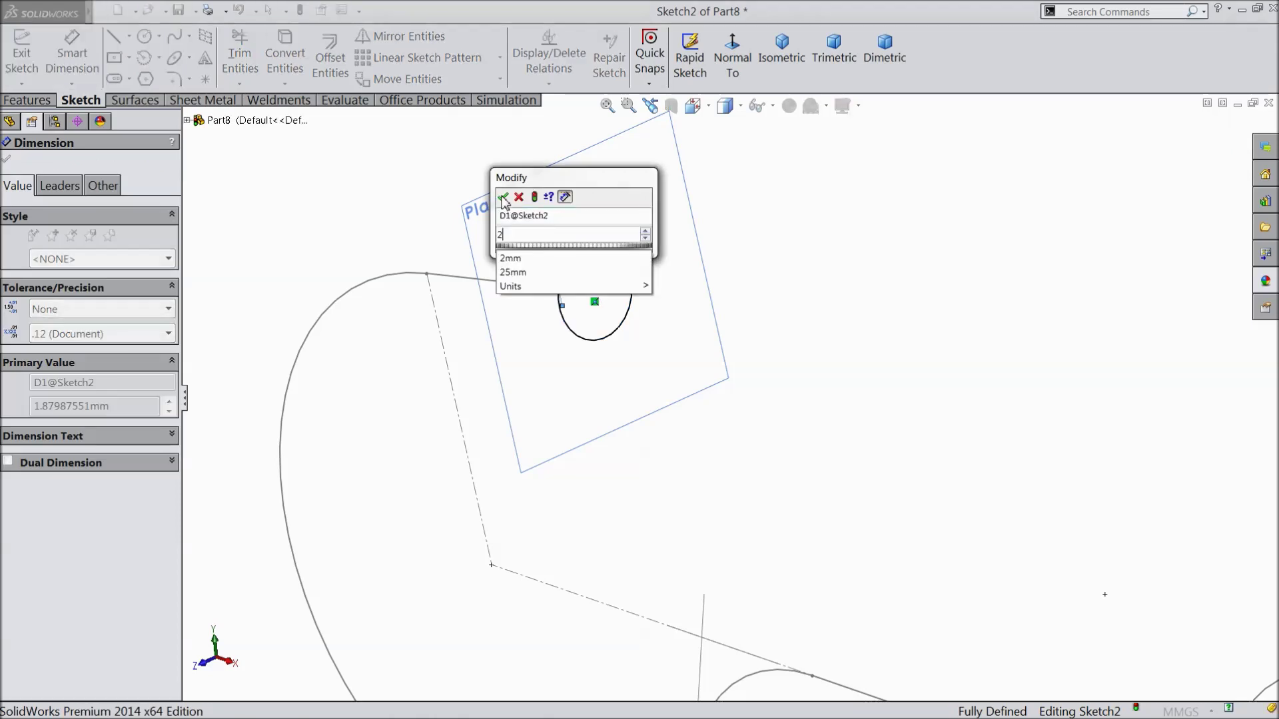
{"action": "left_click", "coordinate": [503, 197]}
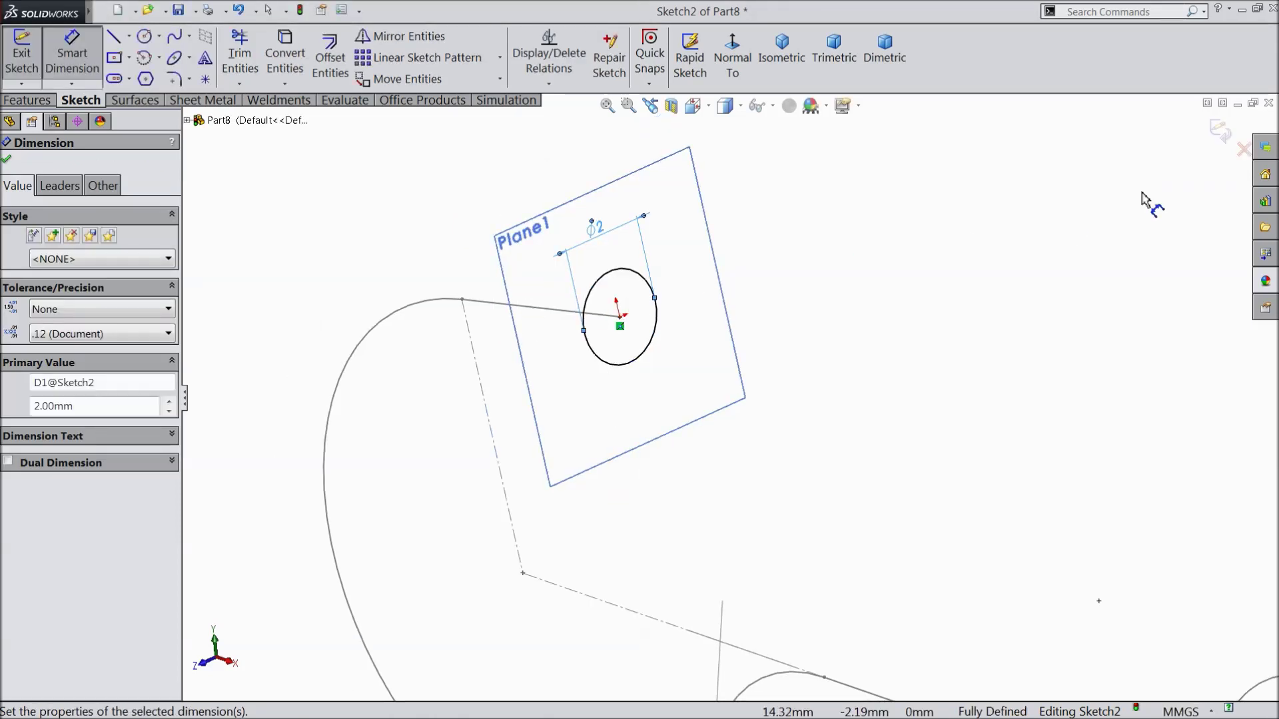
{"action": "left_click", "coordinate": [1219, 132]}
{"action": "scroll", "coordinate": [752, 434], "scroll_direction": "up", "scroll_amount": 5}
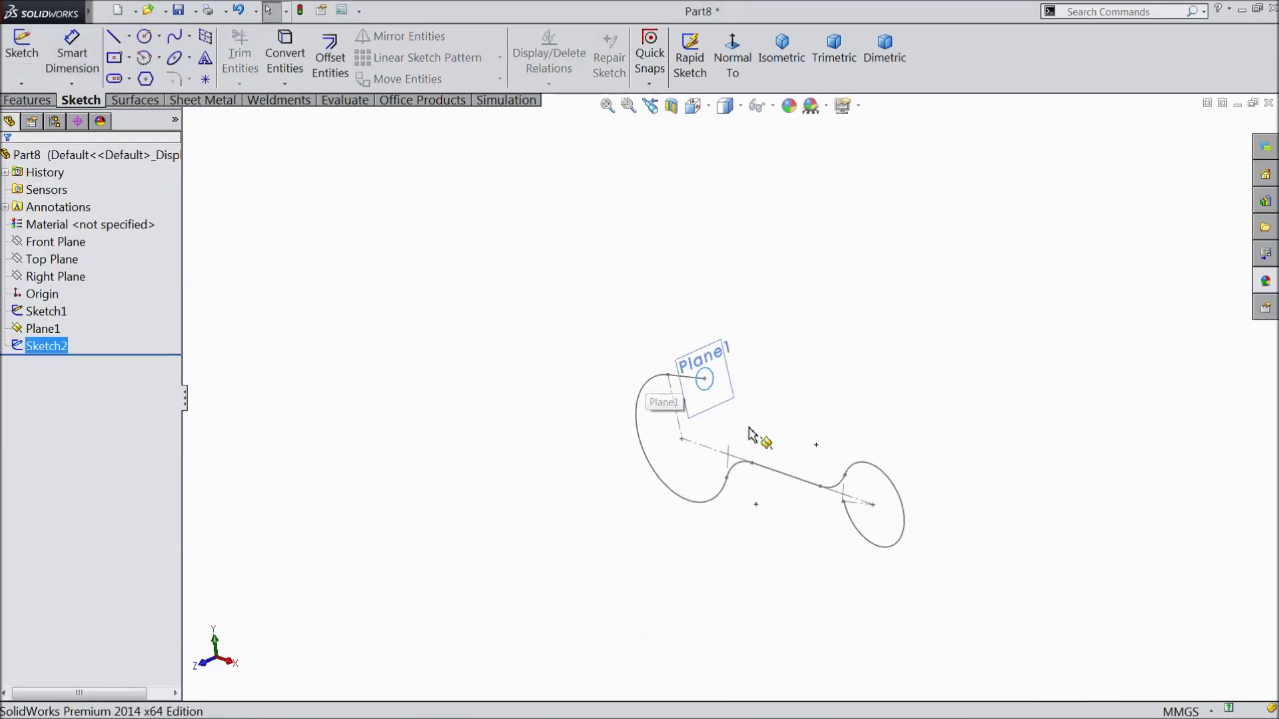
{"action": "scroll", "coordinate": [751, 434], "scroll_direction": "down", "scroll_amount": 3}
{"action": "mouse_move", "coordinate": [851, 471]}
{"action": "middle_mouse_down"}
{"action": "mouse_move", "coordinate": [837, 400]}
{"action": "mouse_move", "coordinate": [723, 517]}
{"action": "middle_mouse_up"}
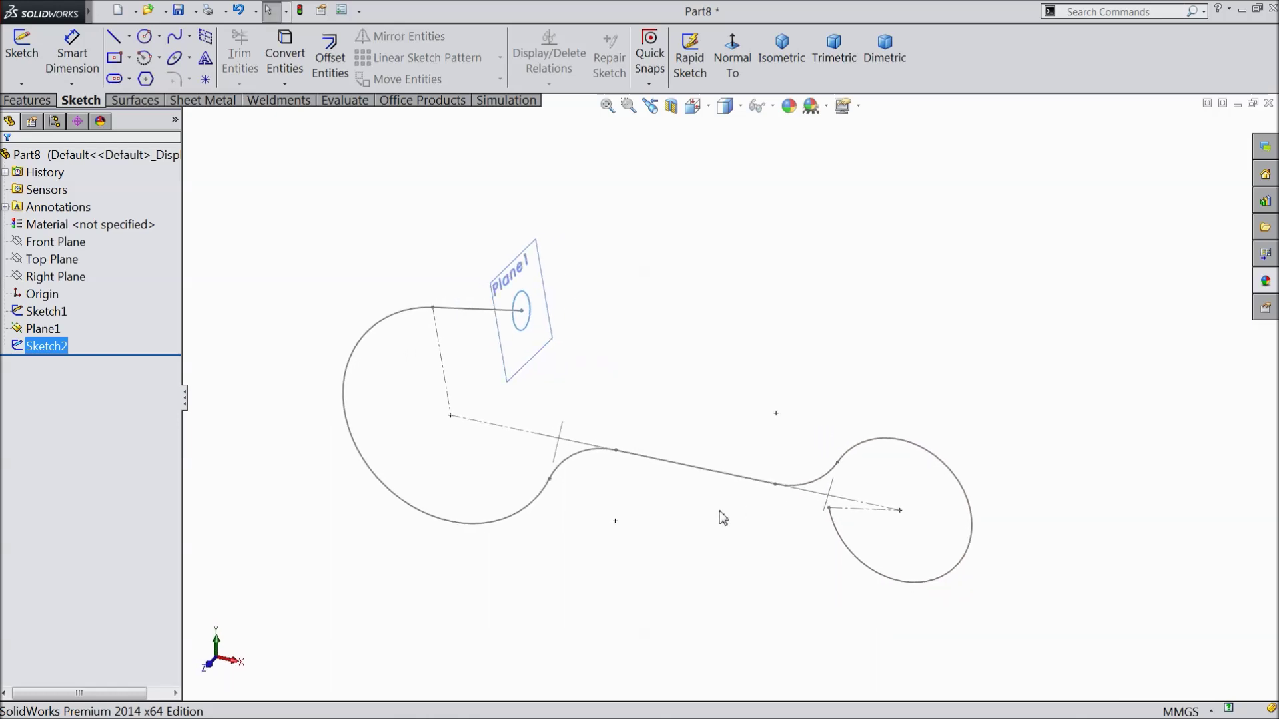
{"action": "scroll", "coordinate": [724, 517], "scroll_direction": "down", "scroll_amount": 2}
Sweep the Ø2 mm Sketch2 circle along the Sketch1 hook path to create Sweep1
{"action": "left_click", "coordinate": [27, 100]}
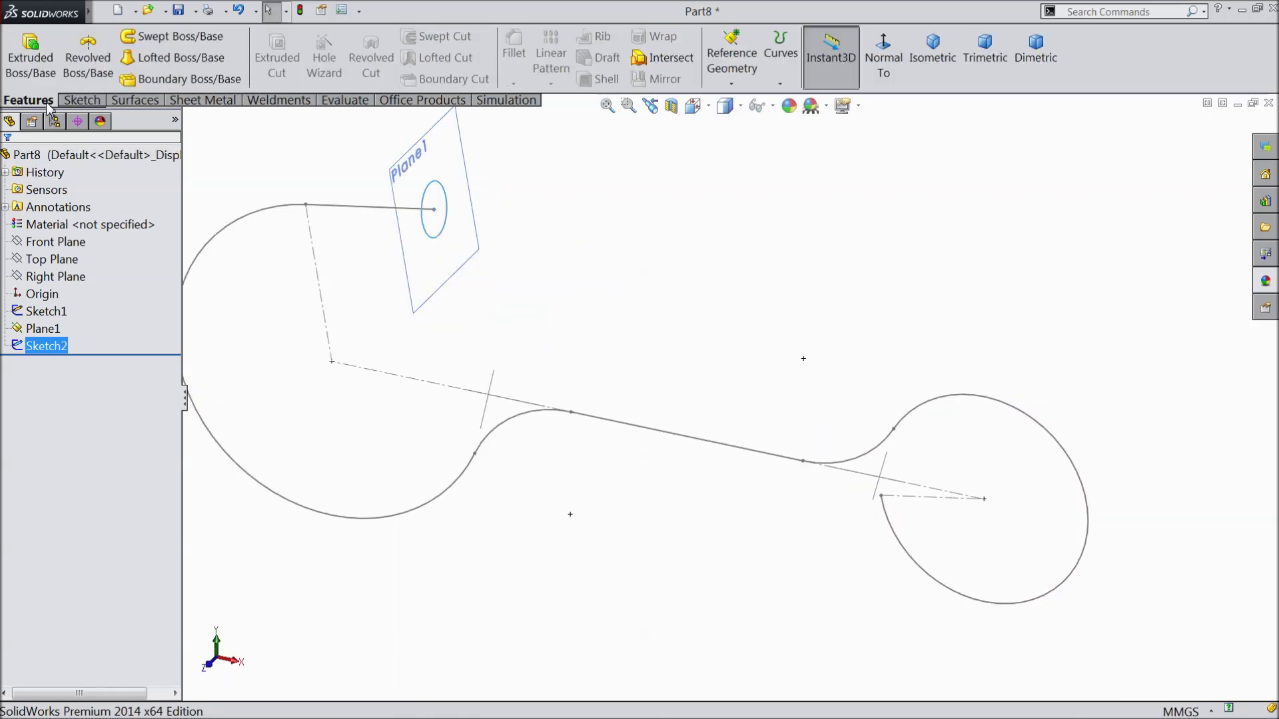
{"action": "left_click", "coordinate": [172, 38]}
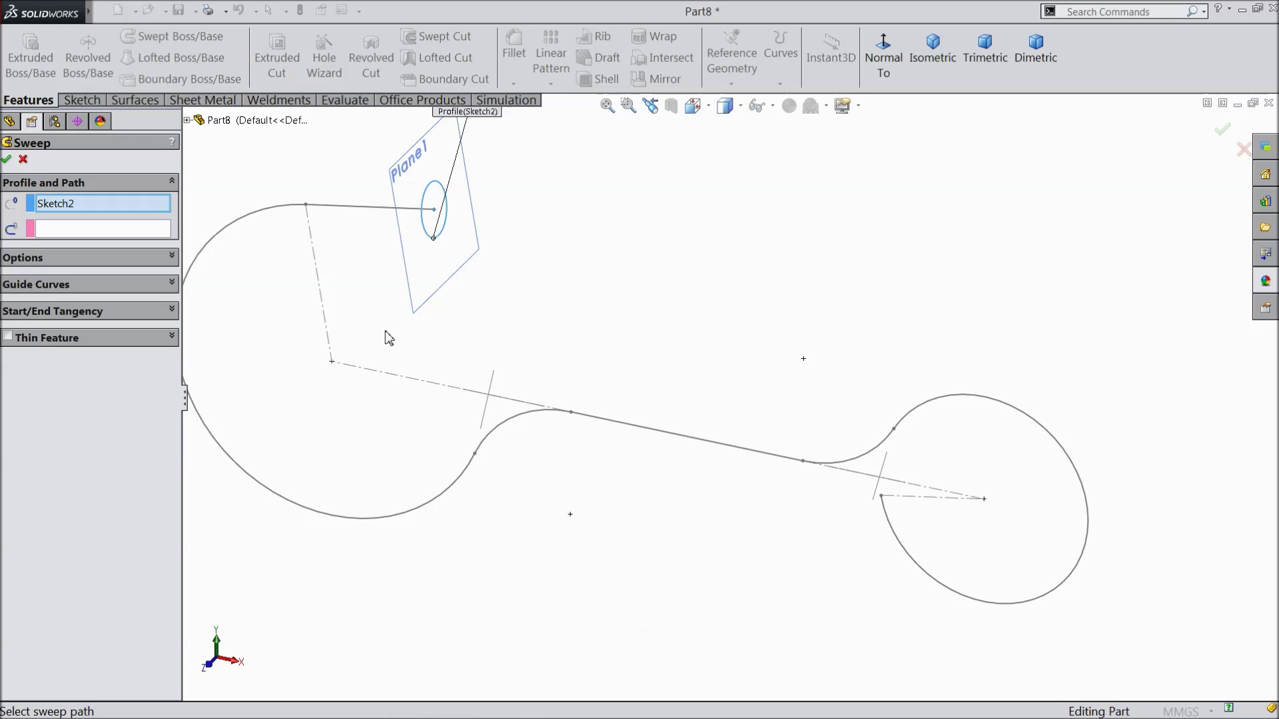
{"action": "left_click", "coordinate": [156, 235]}
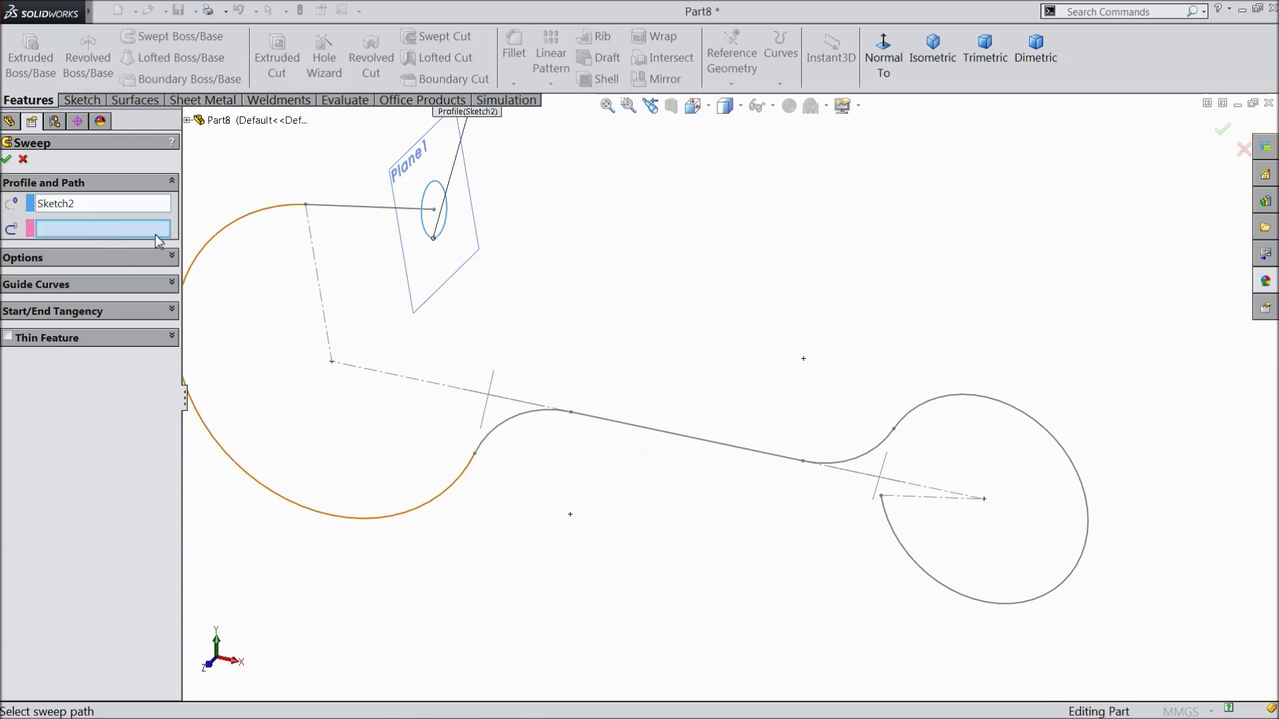
{"action": "left_click", "coordinate": [357, 206]}
{"action": "mouse_move", "coordinate": [473, 372]}
{"action": "middle_mouse_down"}
{"action": "mouse_move", "coordinate": [475, 330]}
{"action": "mouse_move", "coordinate": [460, 366]}
{"action": "middle_mouse_up"}
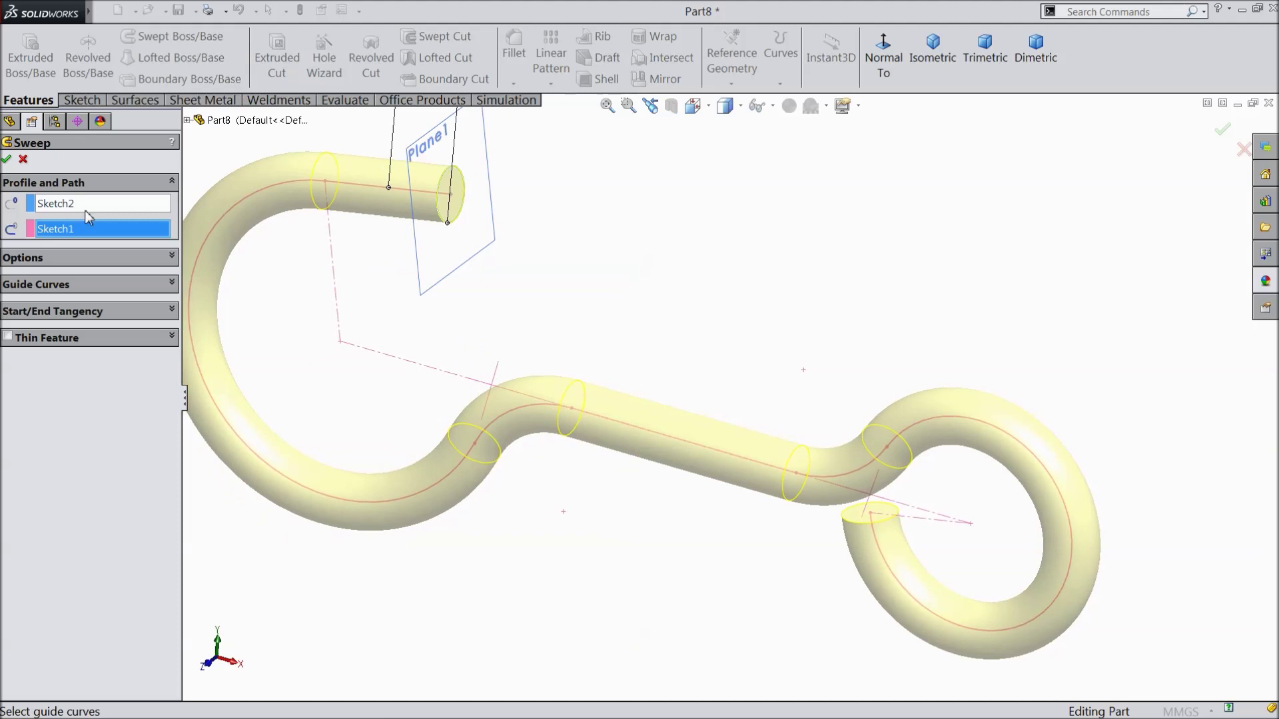
{"action": "left_click", "coordinate": [7, 160]}
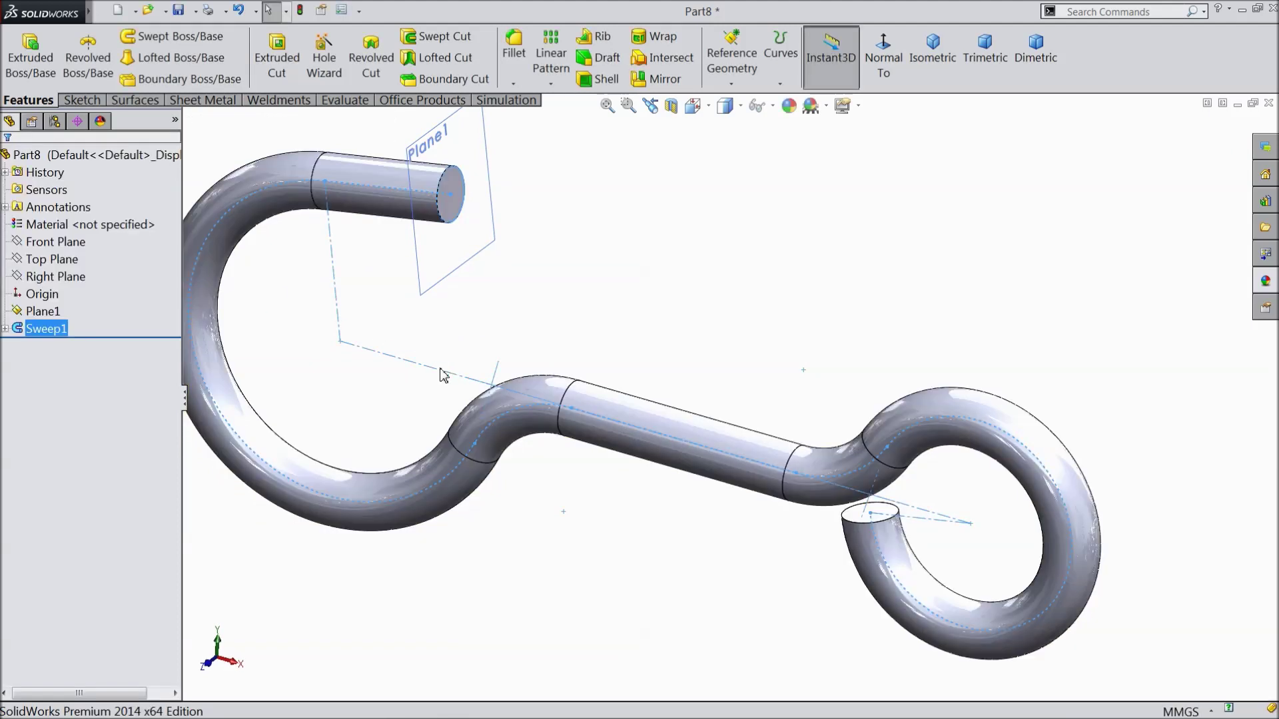
Hide Plane1 and give the hook the satin finish stainless steel appearance
{"action": "left_click", "coordinate": [499, 251]}
{"action": "left_click", "coordinate": [562, 200]}
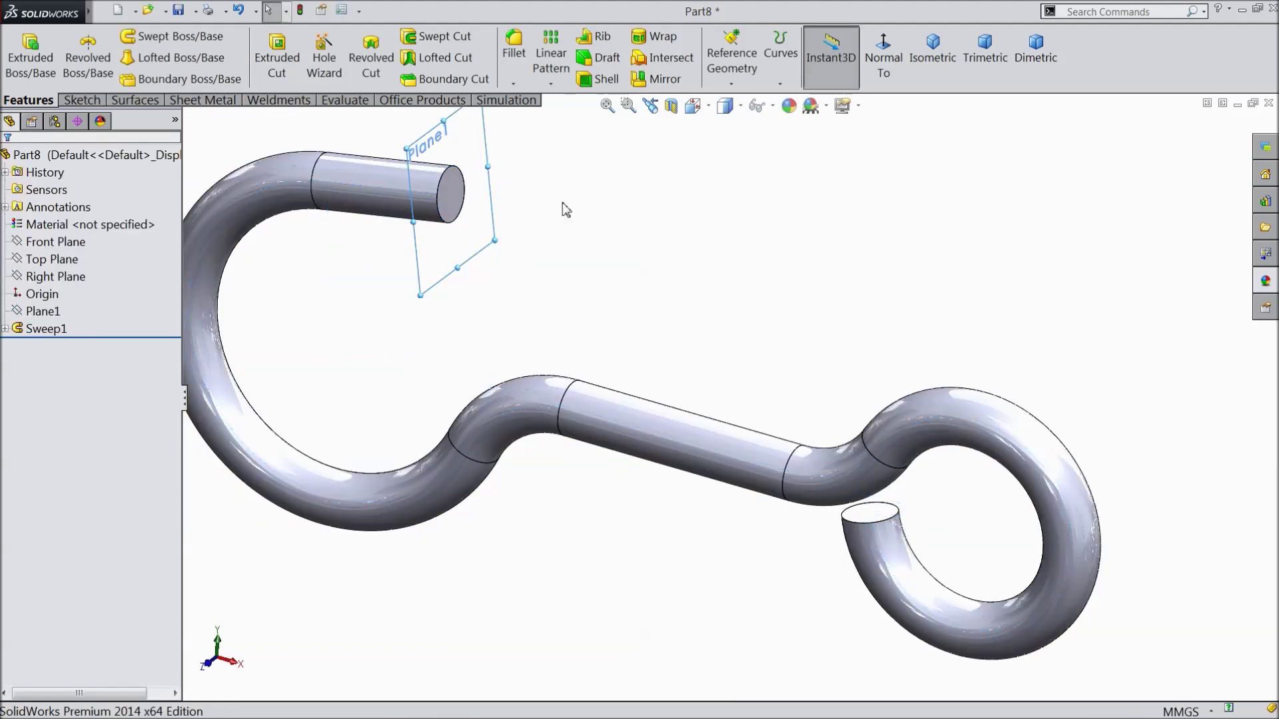
{"action": "mouse_move", "coordinate": [664, 343]}
{"action": "middle_mouse_down"}
{"action": "mouse_move", "coordinate": [693, 305]}
{"action": "mouse_move", "coordinate": [662, 334]}
{"action": "mouse_move", "coordinate": [668, 349]}
{"action": "middle_mouse_up"}
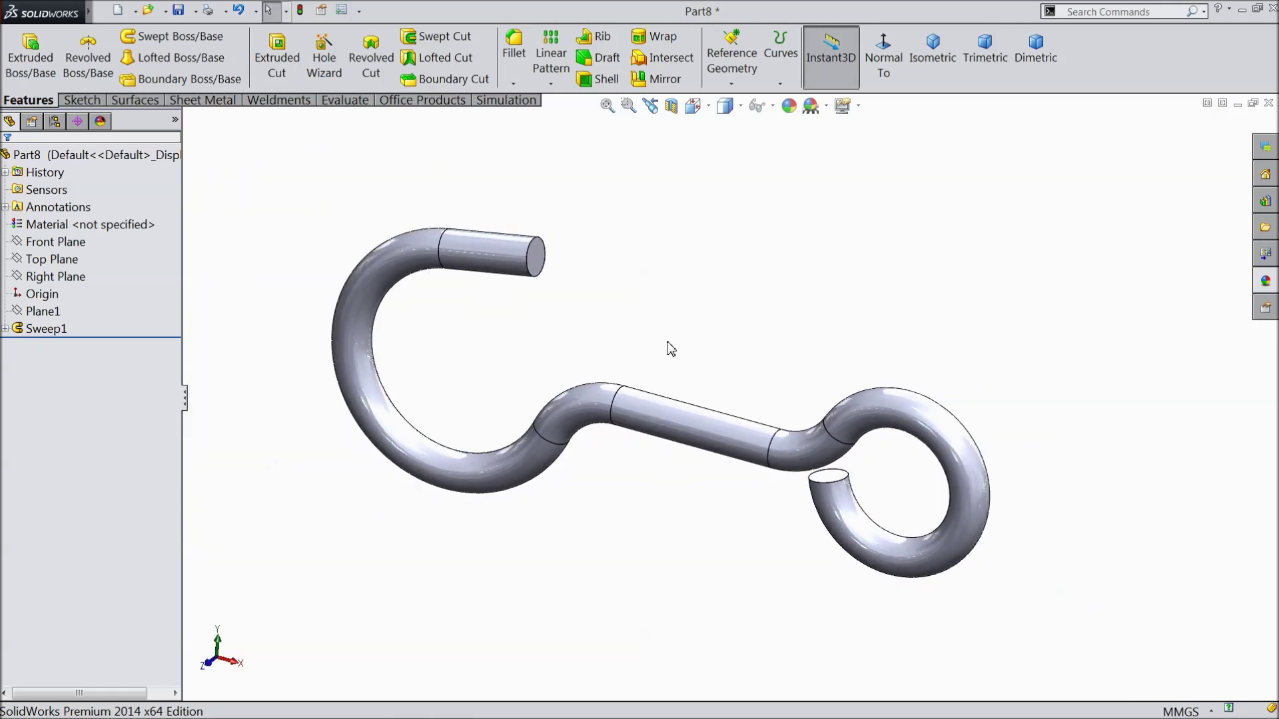
{"action": "left_click", "coordinate": [1265, 282]}
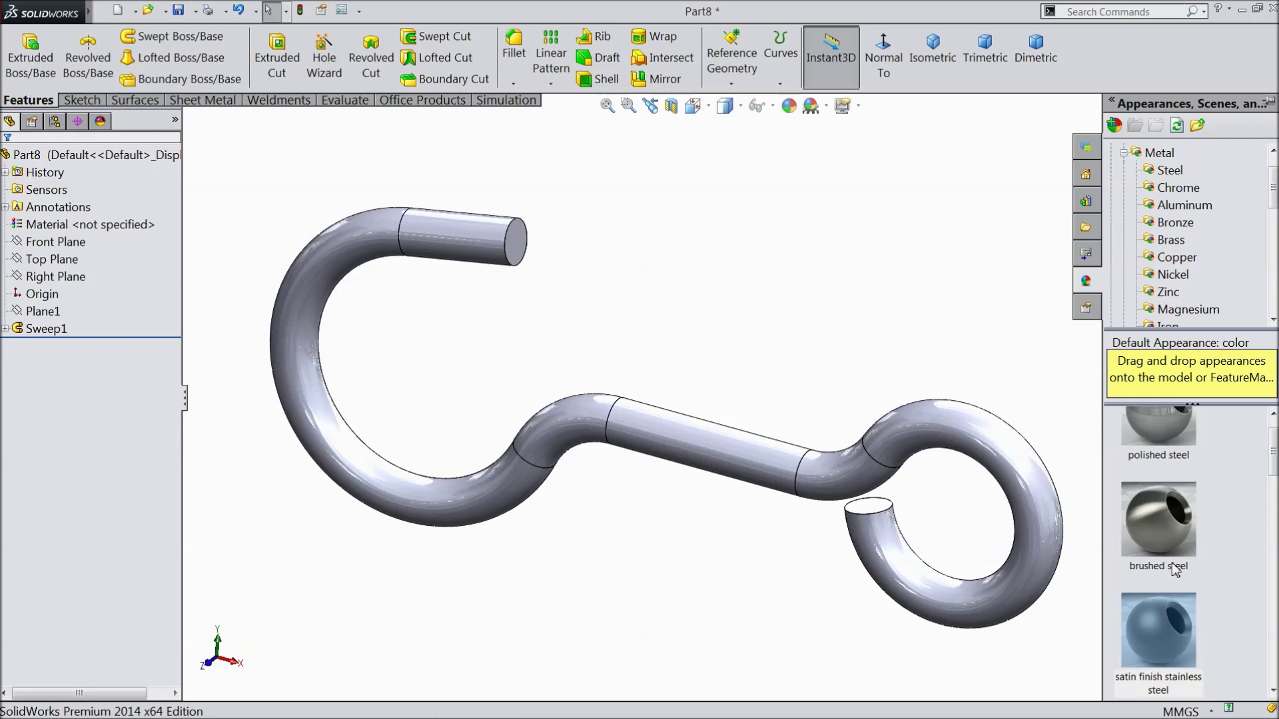
{"action": "double_click", "coordinate": [1159, 633]}
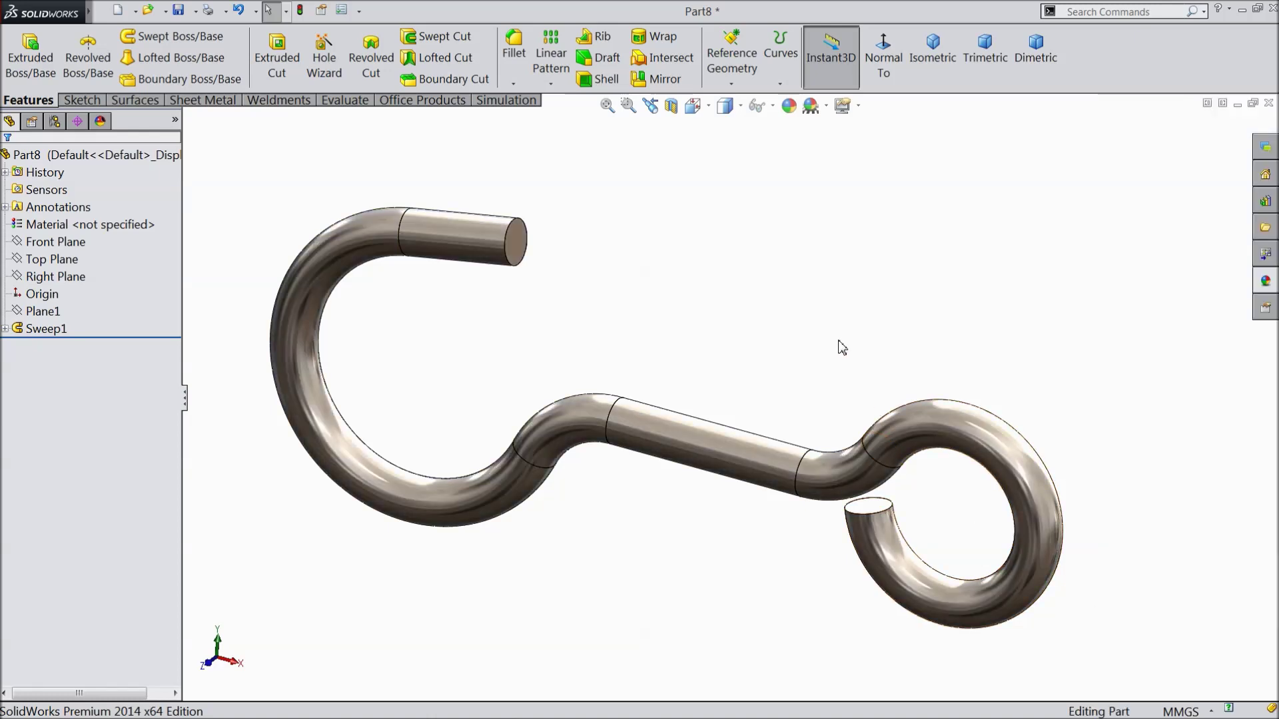
{"action": "middle_click_drag", "start_coordinate": [844, 270], "coordinate": [793, 349]}
Save the hook part as 'swival hook'
{"action": "left_click", "coordinate": [178, 10]}
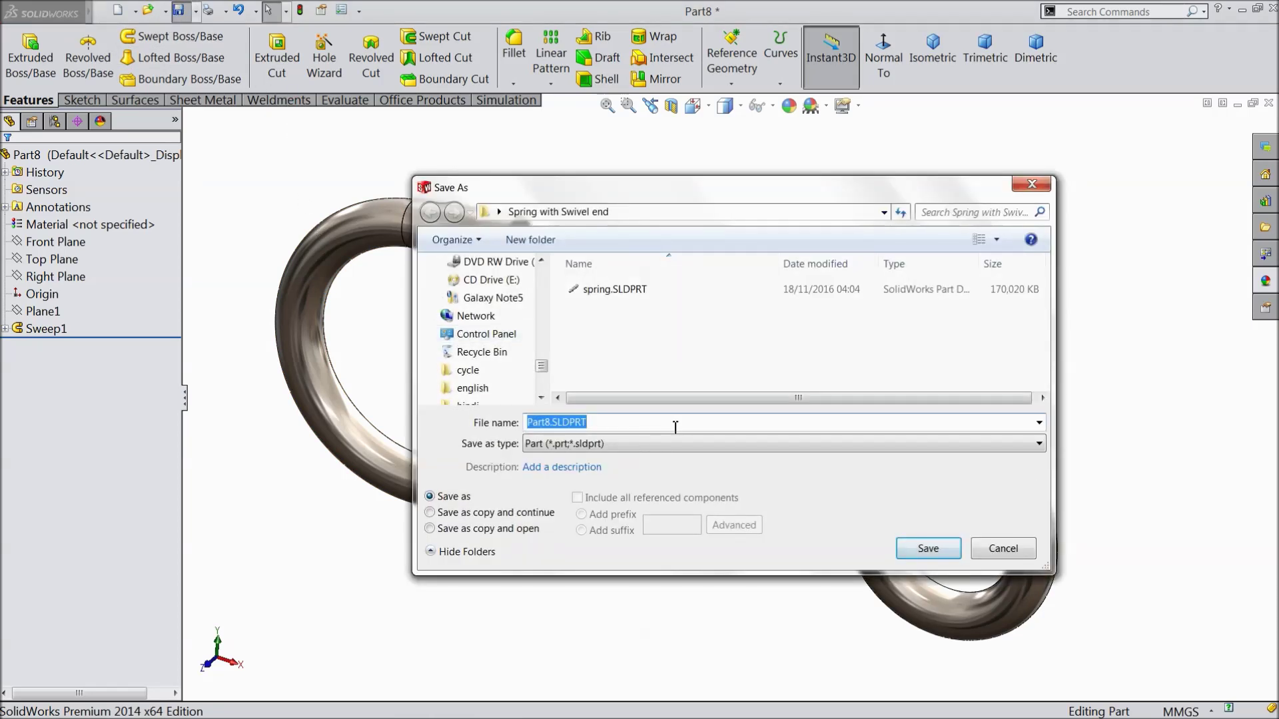
{"action": "type", "text": "swival hook"}
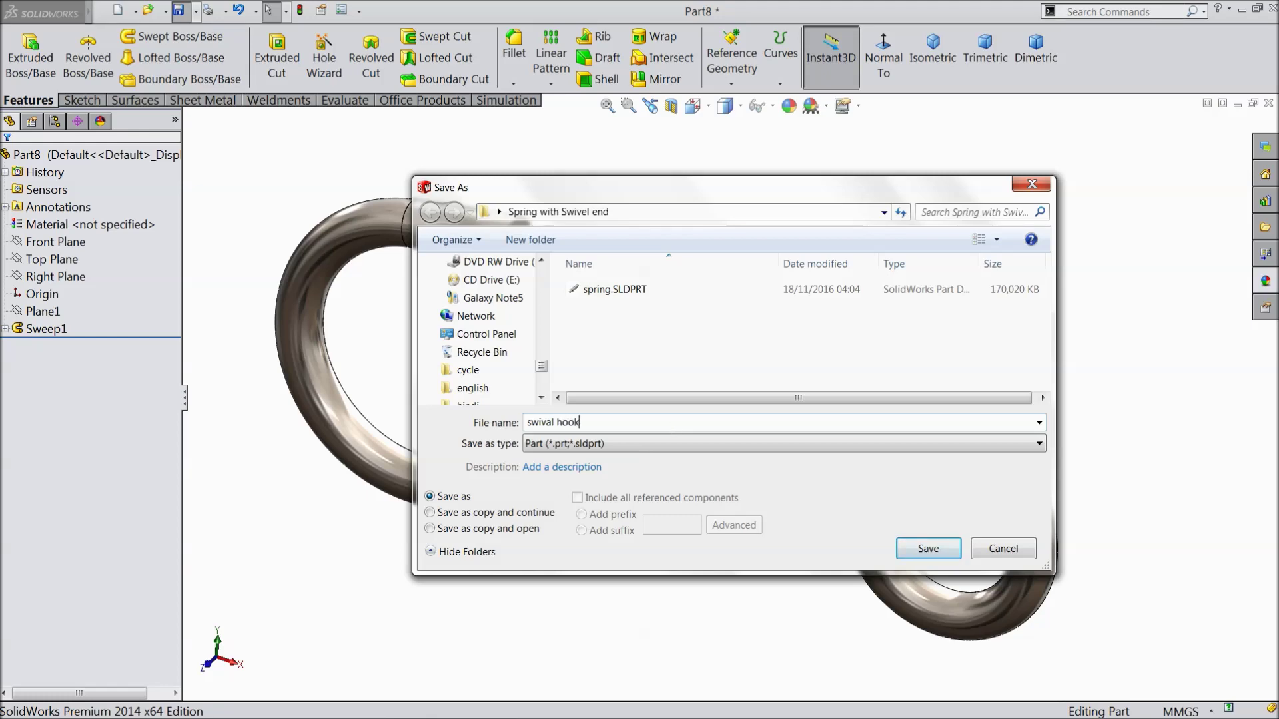
{"action": "left_click", "coordinate": [927, 548]}
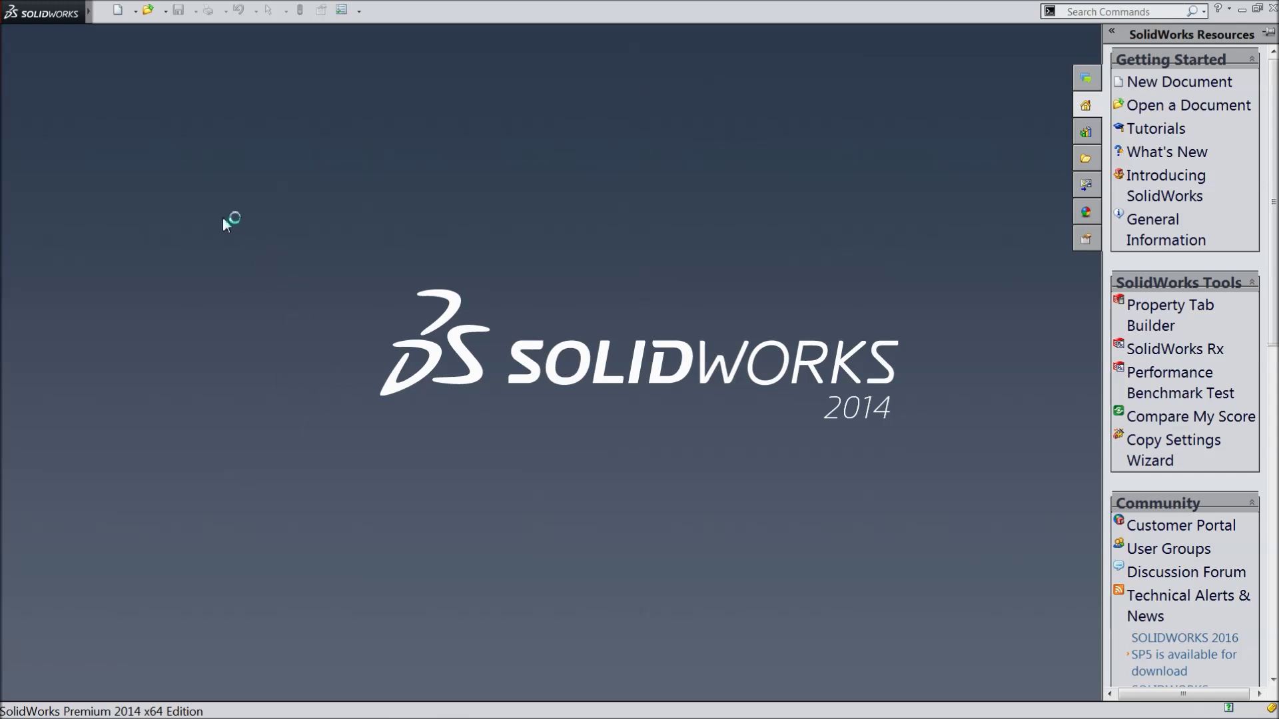
Create a new Assembly document
{"action": "left_click", "coordinate": [127, 16]}
{"action": "left_click", "coordinate": [296, 393]}
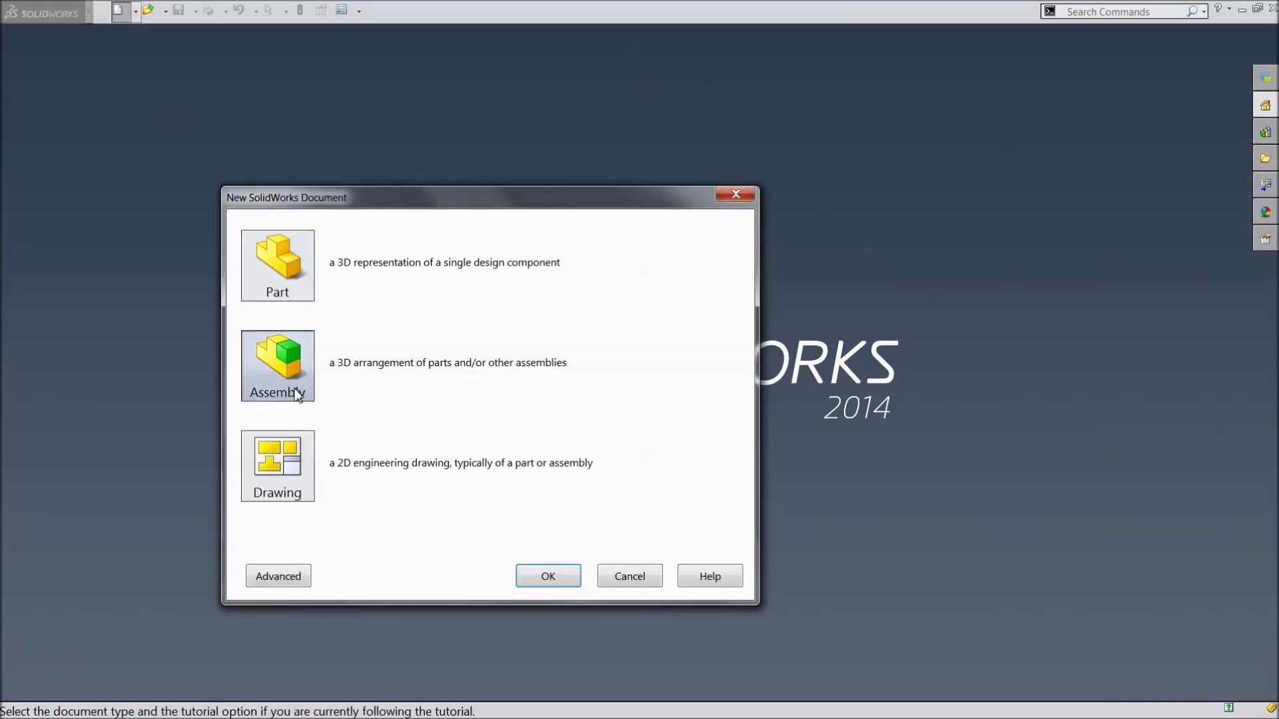
{"action": "left_click", "coordinate": [527, 582]}
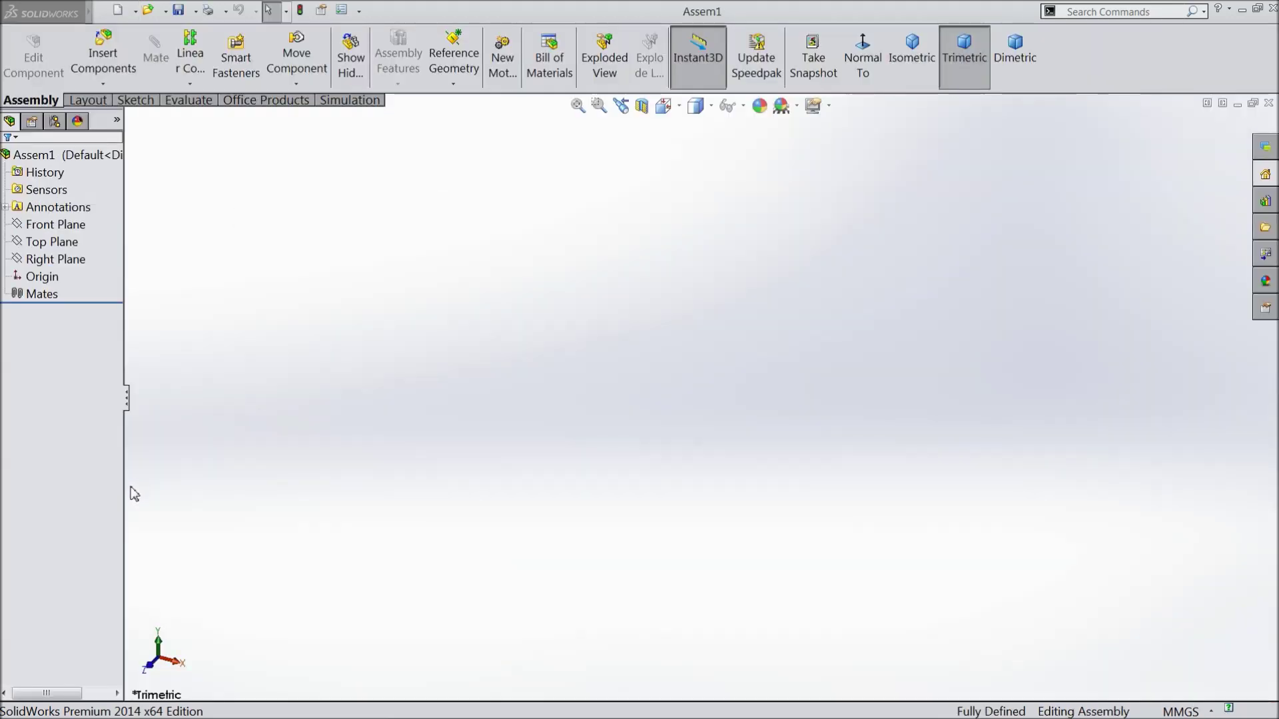
Browse to spring.SLDPRT and insert it as Assem1's first component
{"action": "left_click_drag", "start_coordinate": [126, 482], "coordinate": [176, 482]}
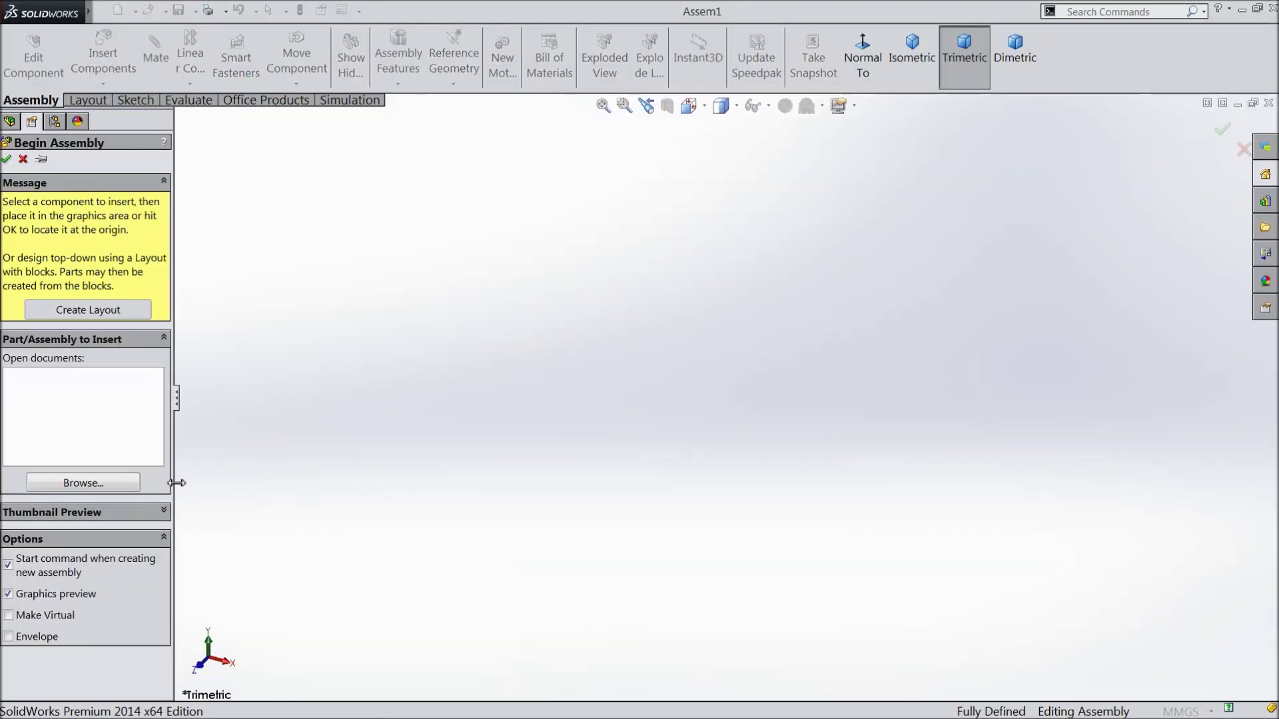
{"action": "left_click", "coordinate": [85, 484]}
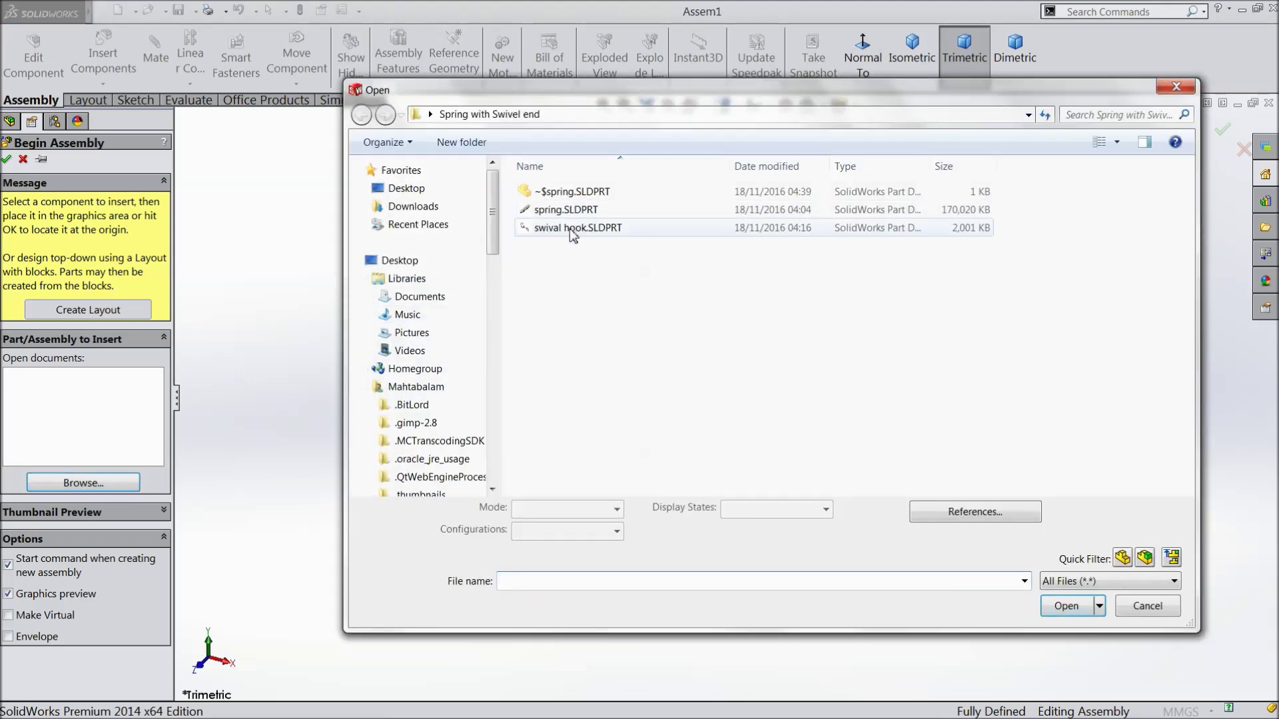
{"action": "left_click", "coordinate": [569, 210]}
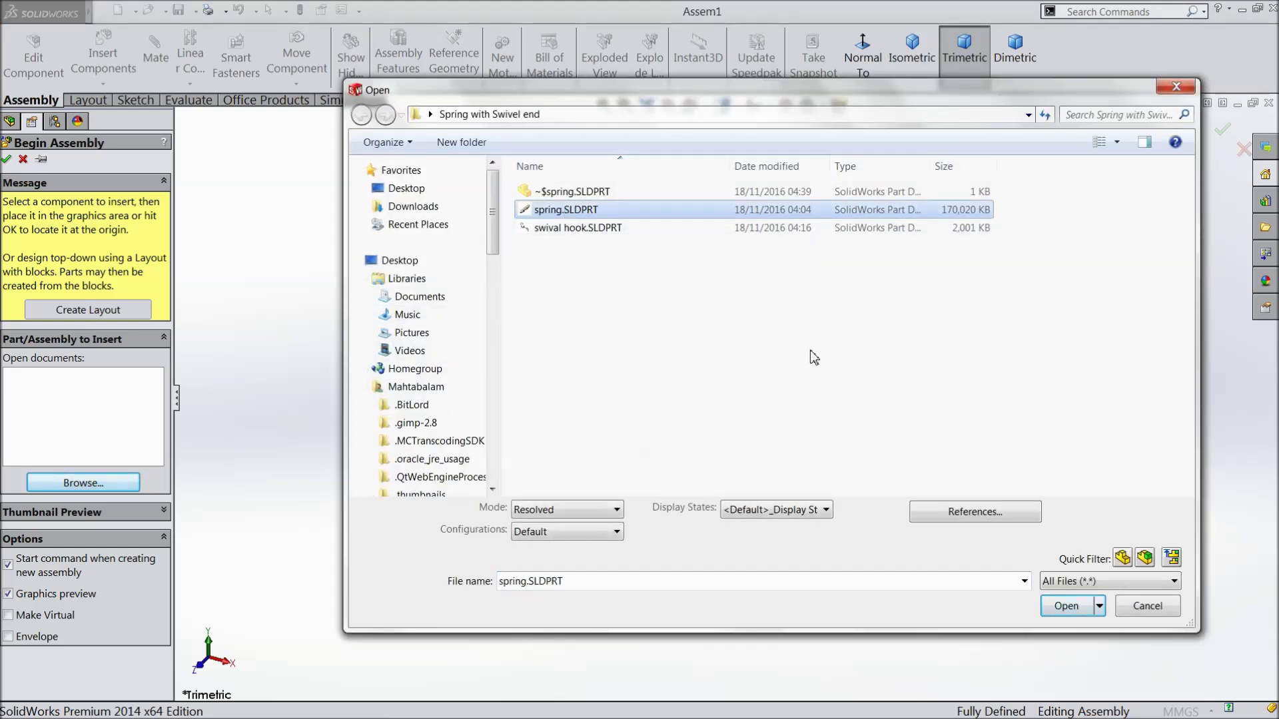
{"action": "left_click", "coordinate": [1066, 608]}
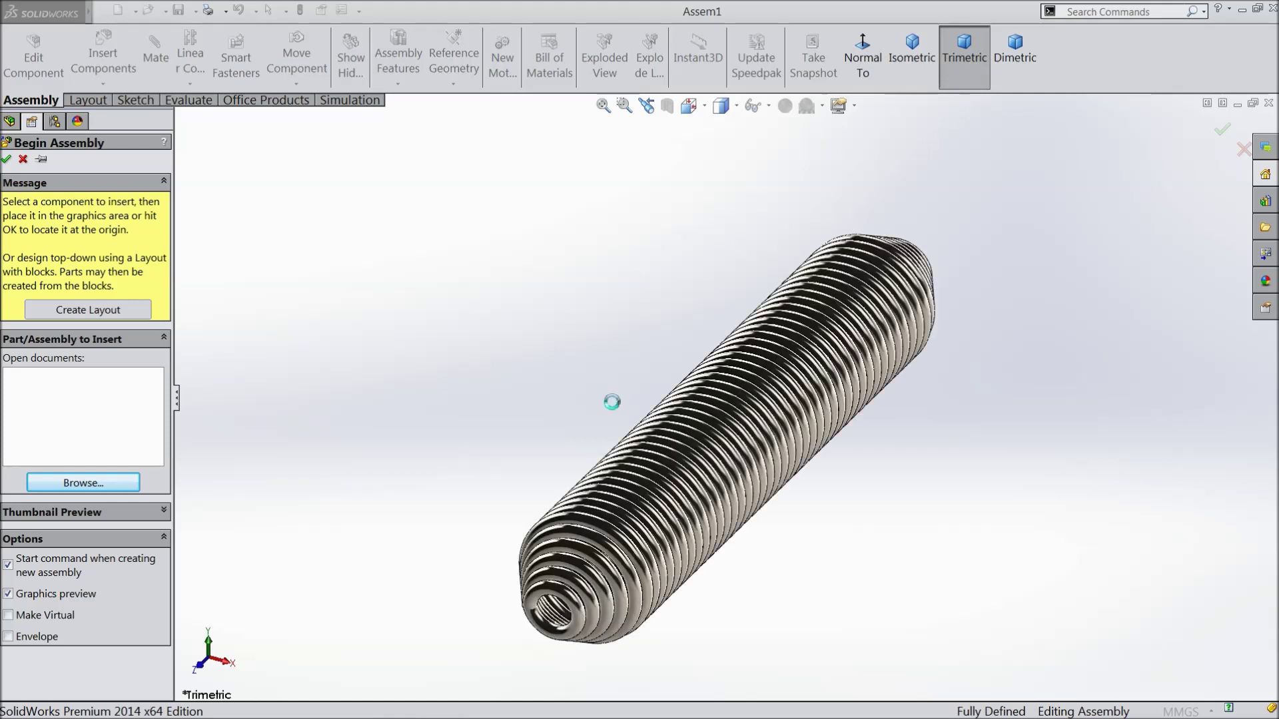
Place the spring at the origin and apply the Plain White scene
{"action": "left_click", "coordinate": [620, 393]}
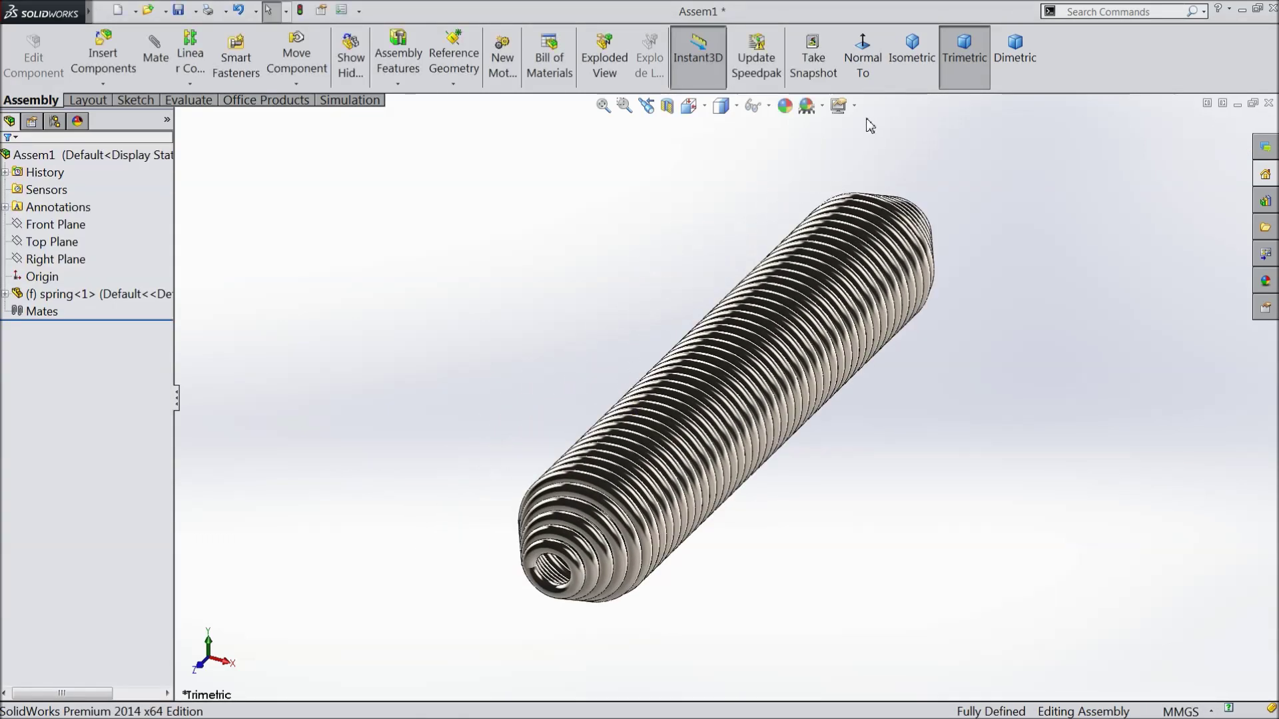
{"action": "left_click", "coordinate": [806, 106]}
{"action": "left_click", "coordinate": [846, 48]}
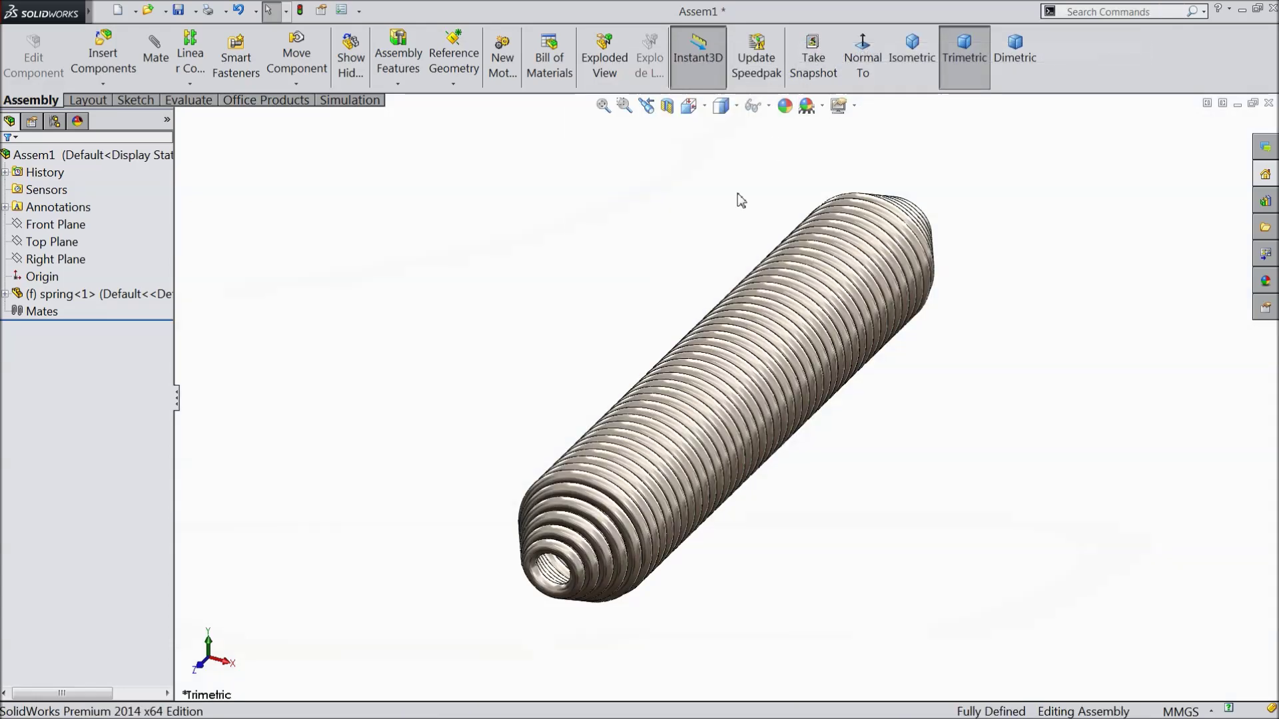
{"action": "middle_click_drag", "start_coordinate": [689, 239], "coordinate": [610, 264]}
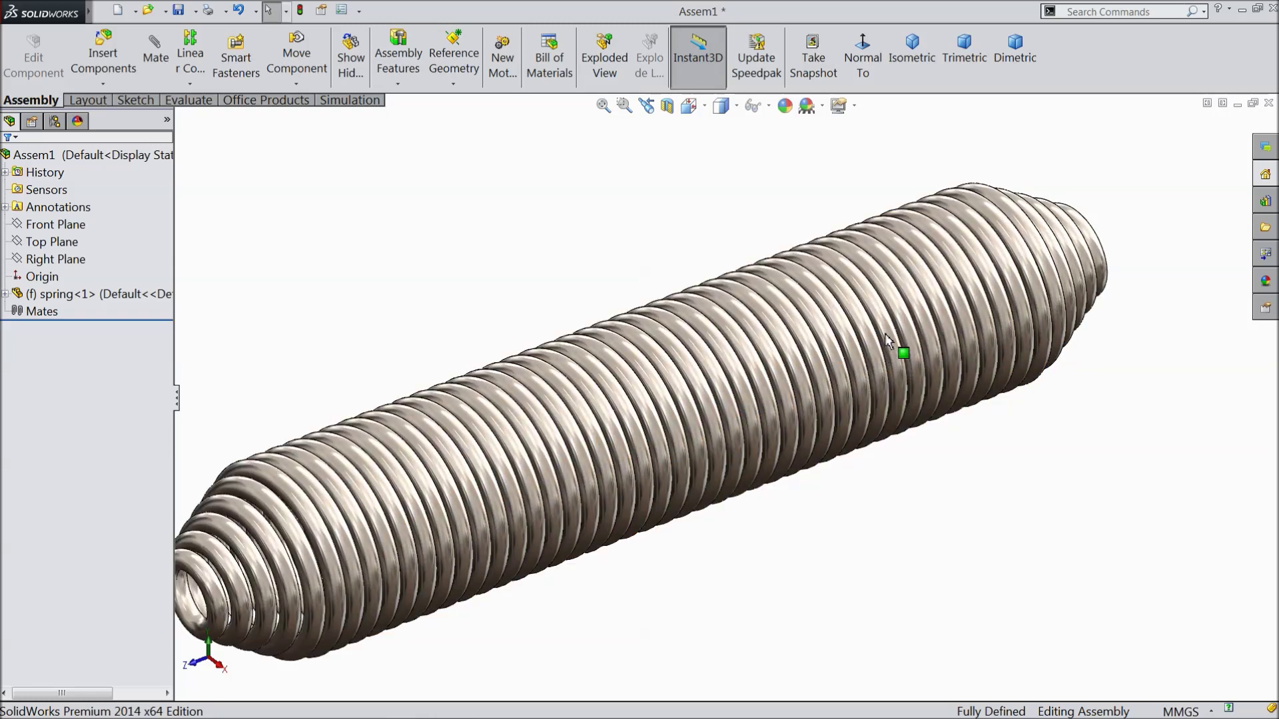
{"action": "middle_click_drag", "start_coordinate": [885, 333], "coordinate": [877, 331]}
Turn on perspective view and show the view origins
{"action": "left_click", "coordinate": [853, 105]}
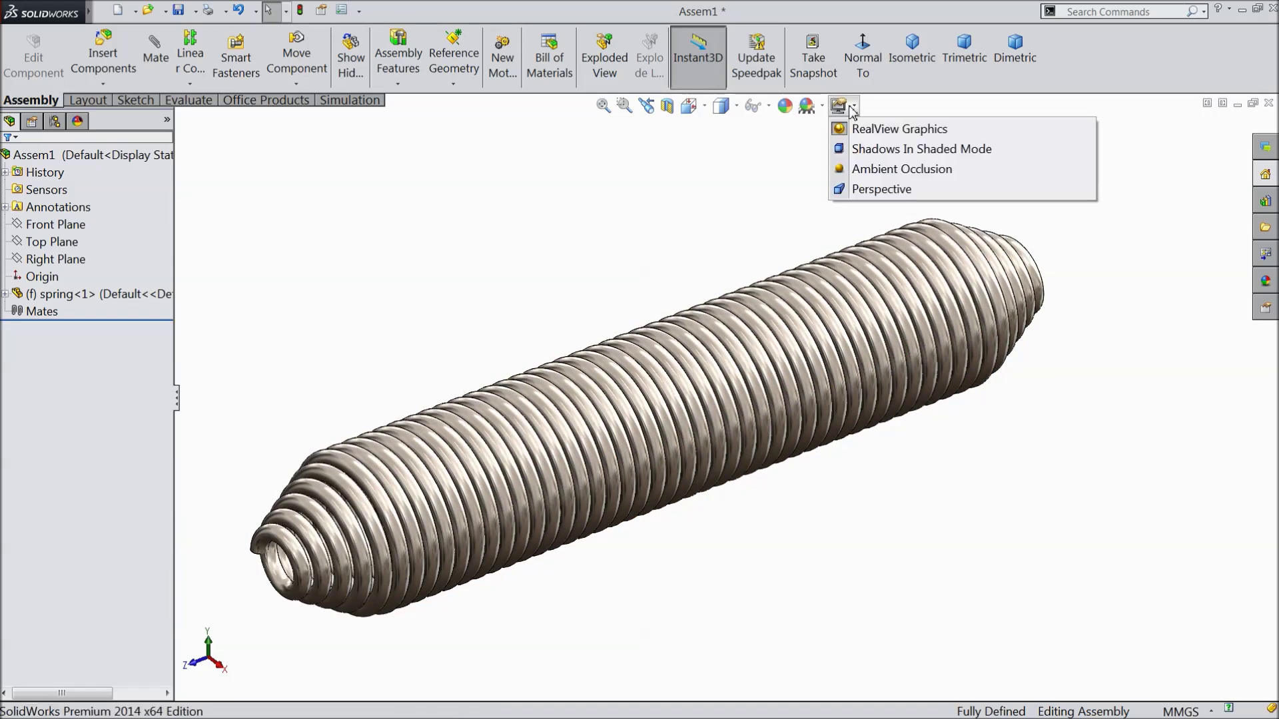
{"action": "left_click", "coordinate": [859, 189]}
{"action": "mouse_move", "coordinate": [657, 261]}
{"action": "middle_mouse_down"}
{"action": "mouse_move", "coordinate": [725, 220]}
{"action": "mouse_move", "coordinate": [651, 286]}
{"action": "mouse_move", "coordinate": [660, 274]}
{"action": "middle_mouse_up"}
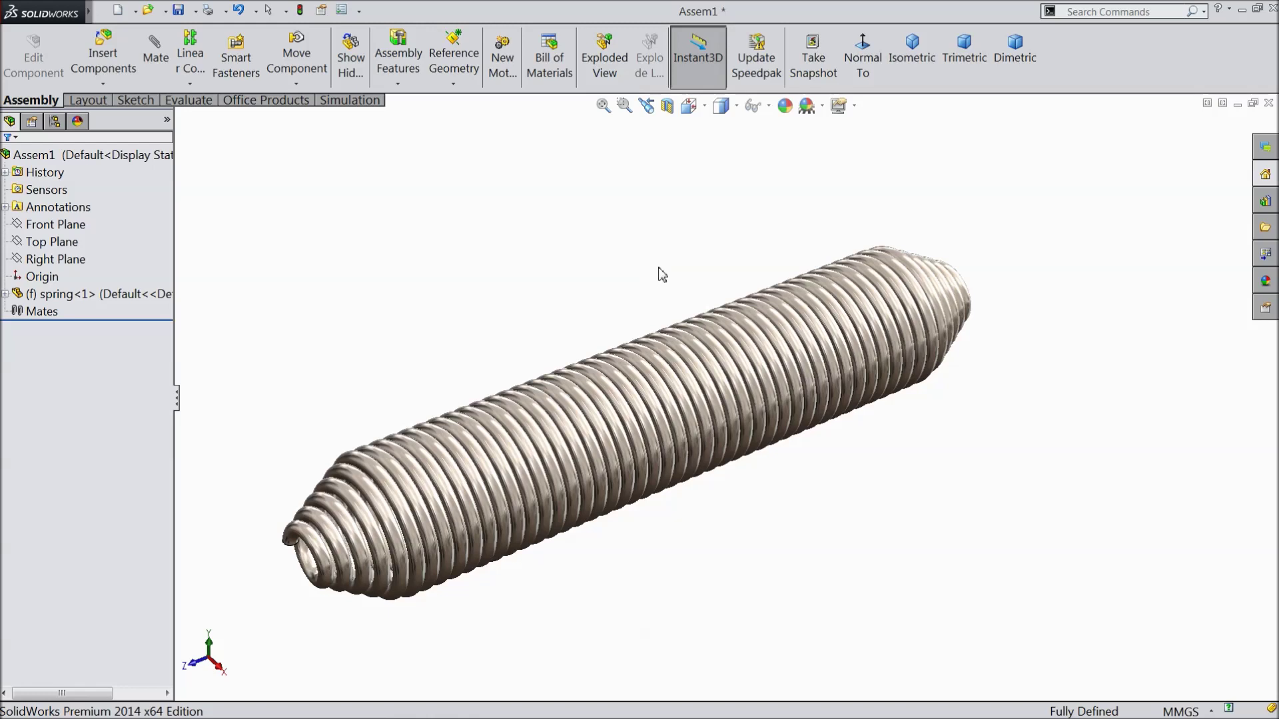
{"action": "left_click", "coordinate": [768, 107]}
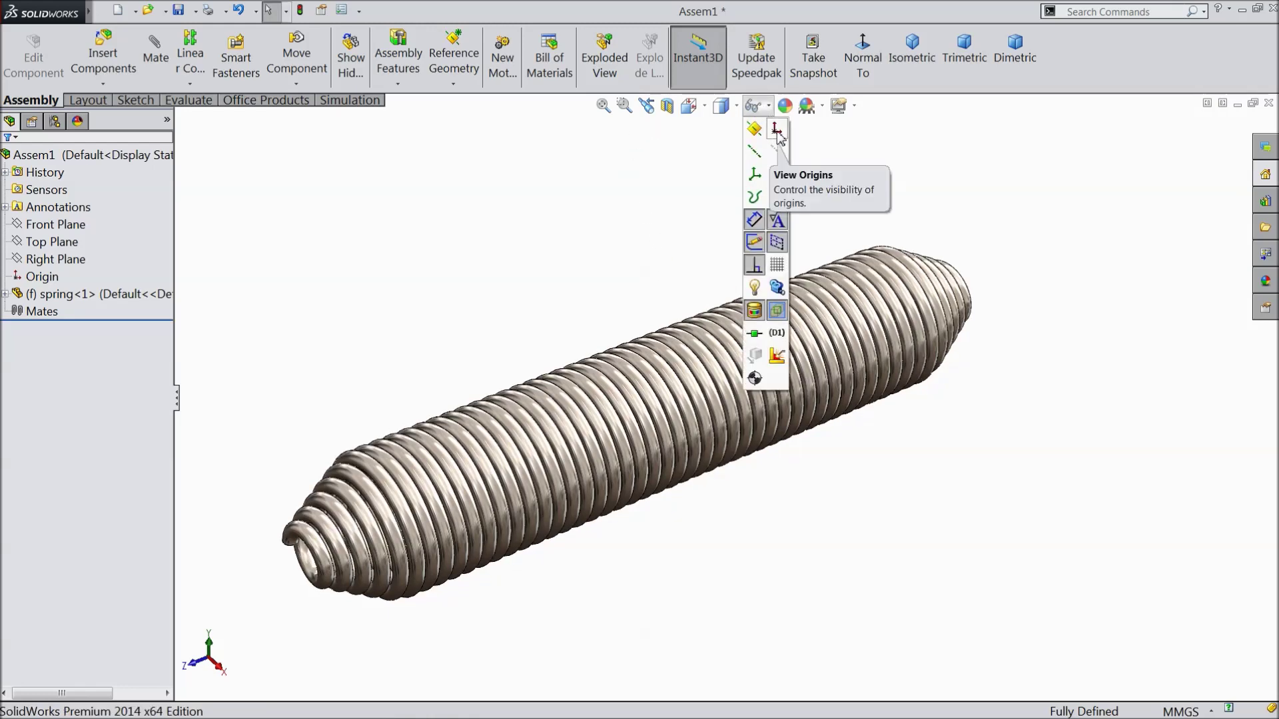
{"action": "left_click", "coordinate": [777, 131]}
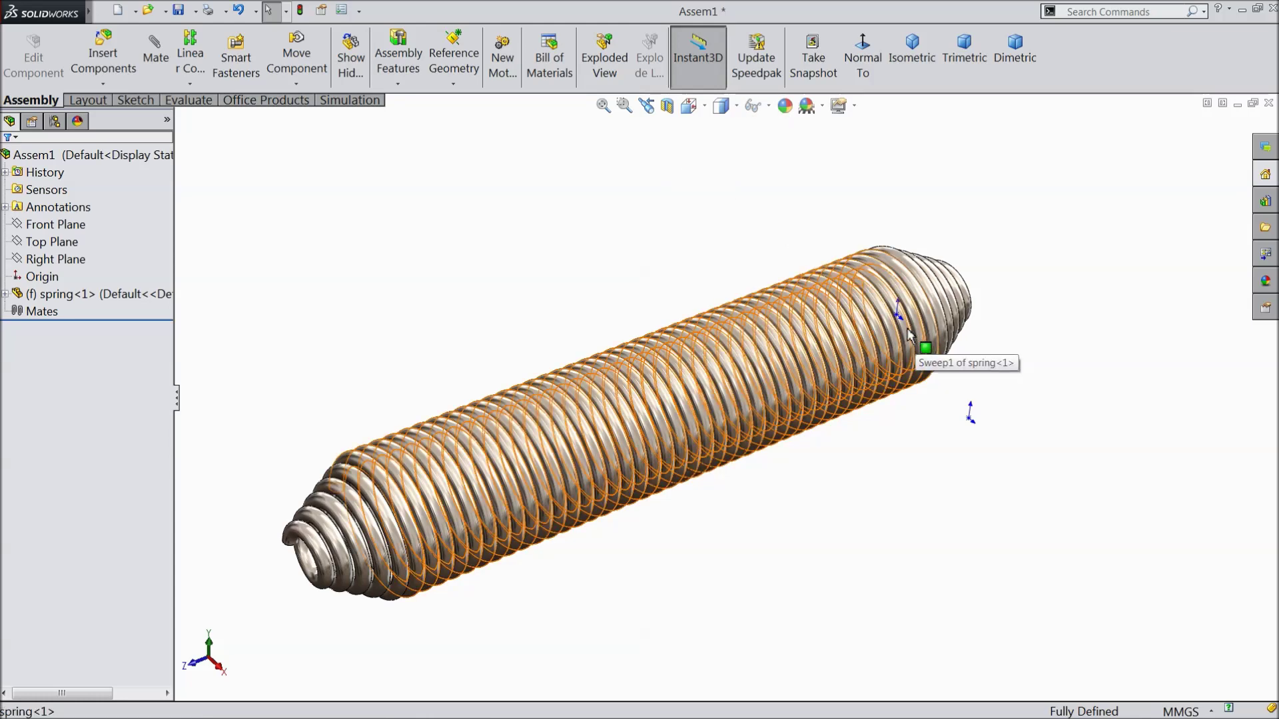
Set the spring component to Float instead of fixed
{"action": "right_click", "coordinate": [907, 333]}
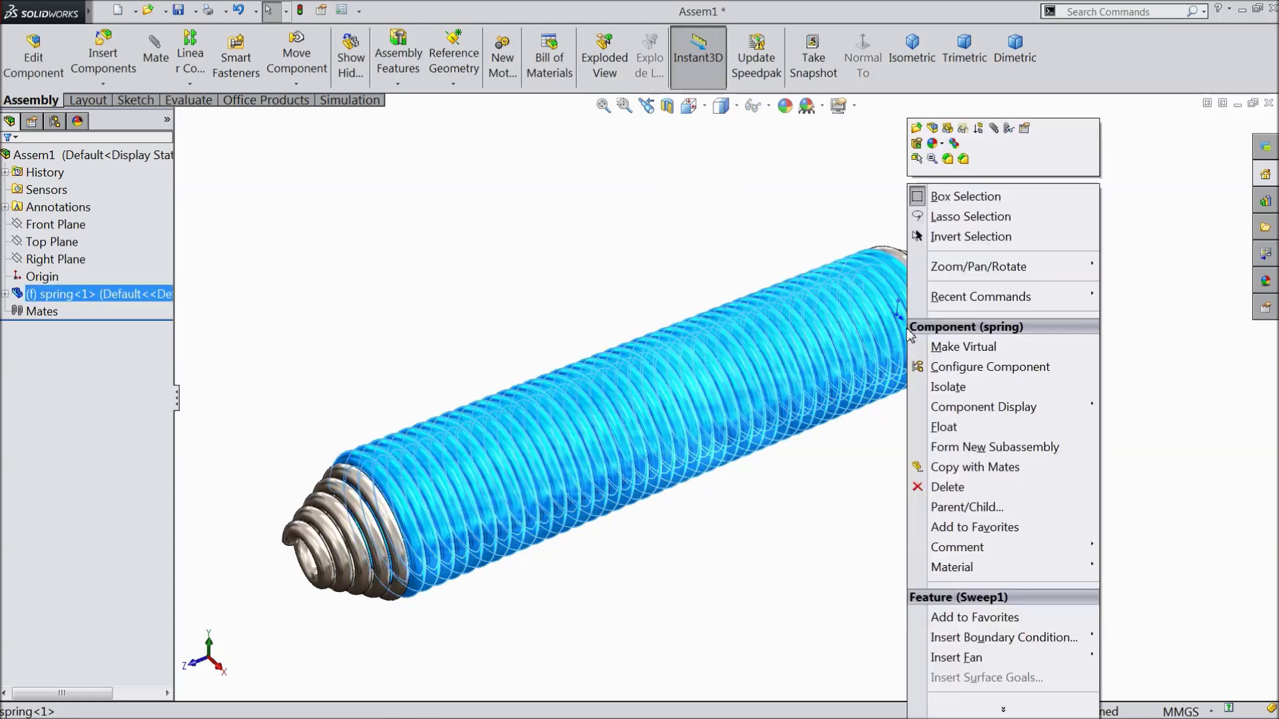
{"action": "left_click", "coordinate": [944, 427]}
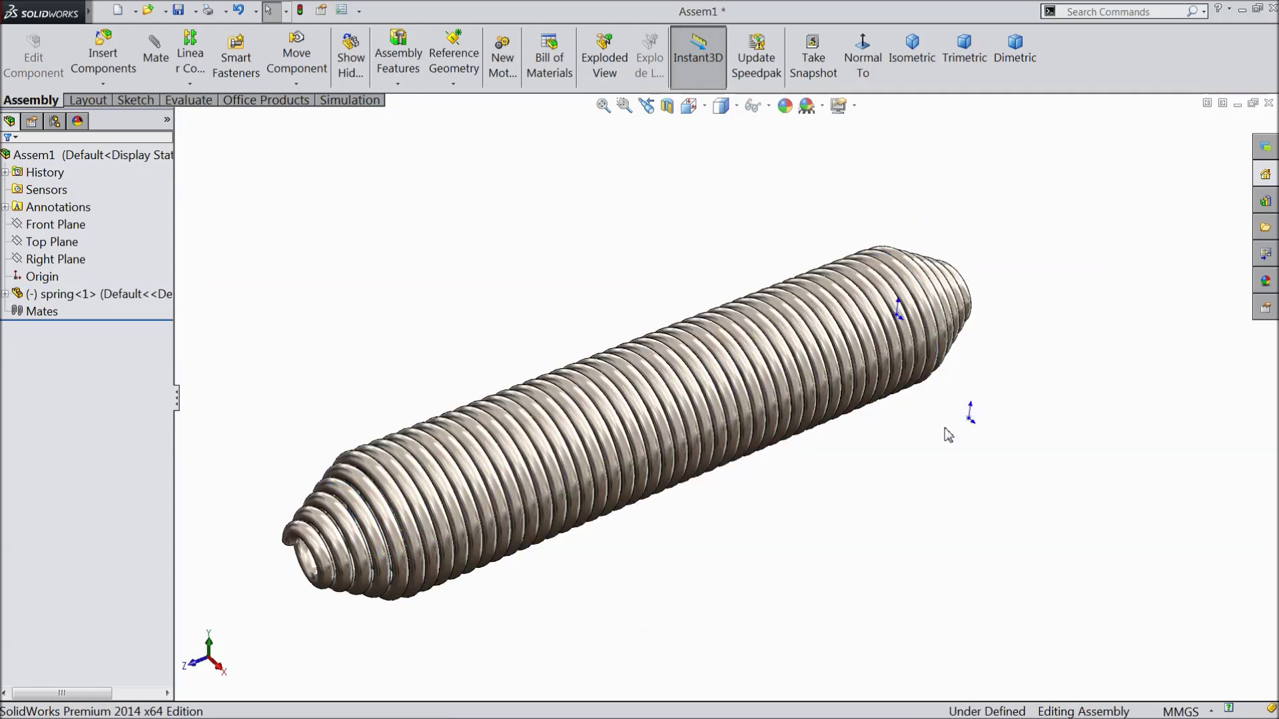
{"action": "left_click", "coordinate": [156, 57]}
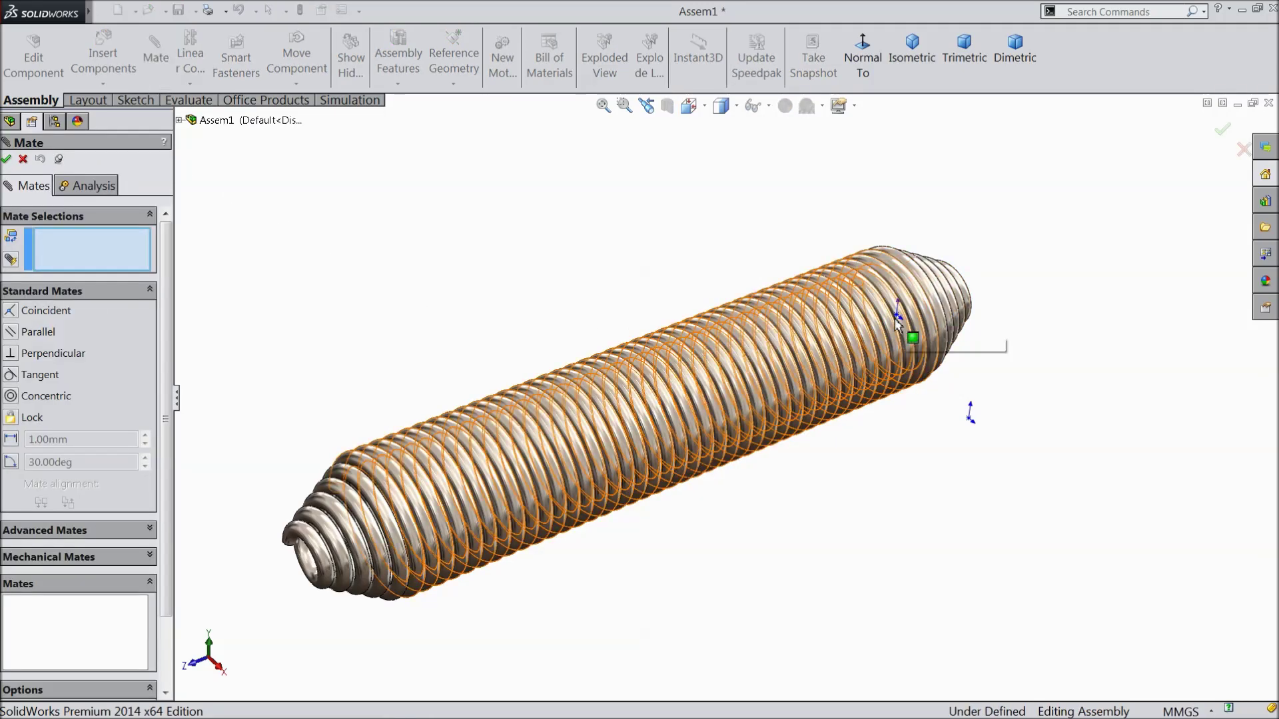
Add a Coincident mate between the spring's origin and the assembly origin
{"action": "left_click", "coordinate": [897, 315]}
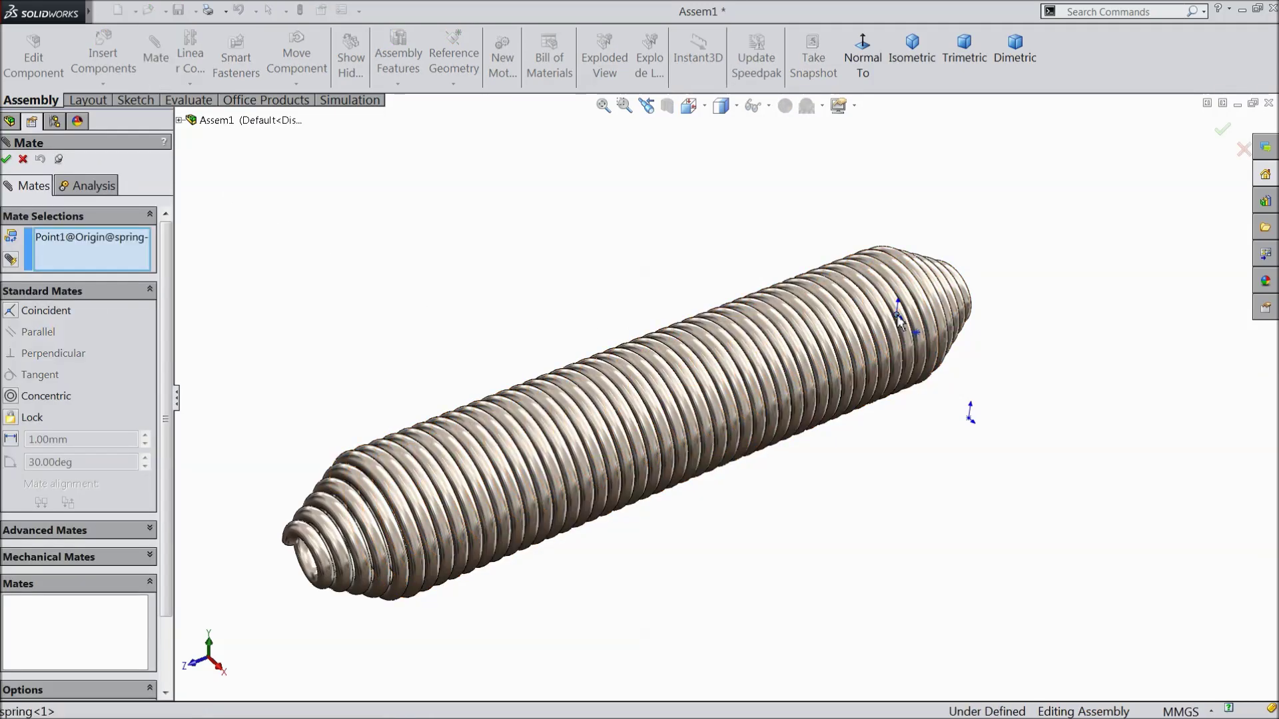
{"action": "left_click", "coordinate": [970, 419]}
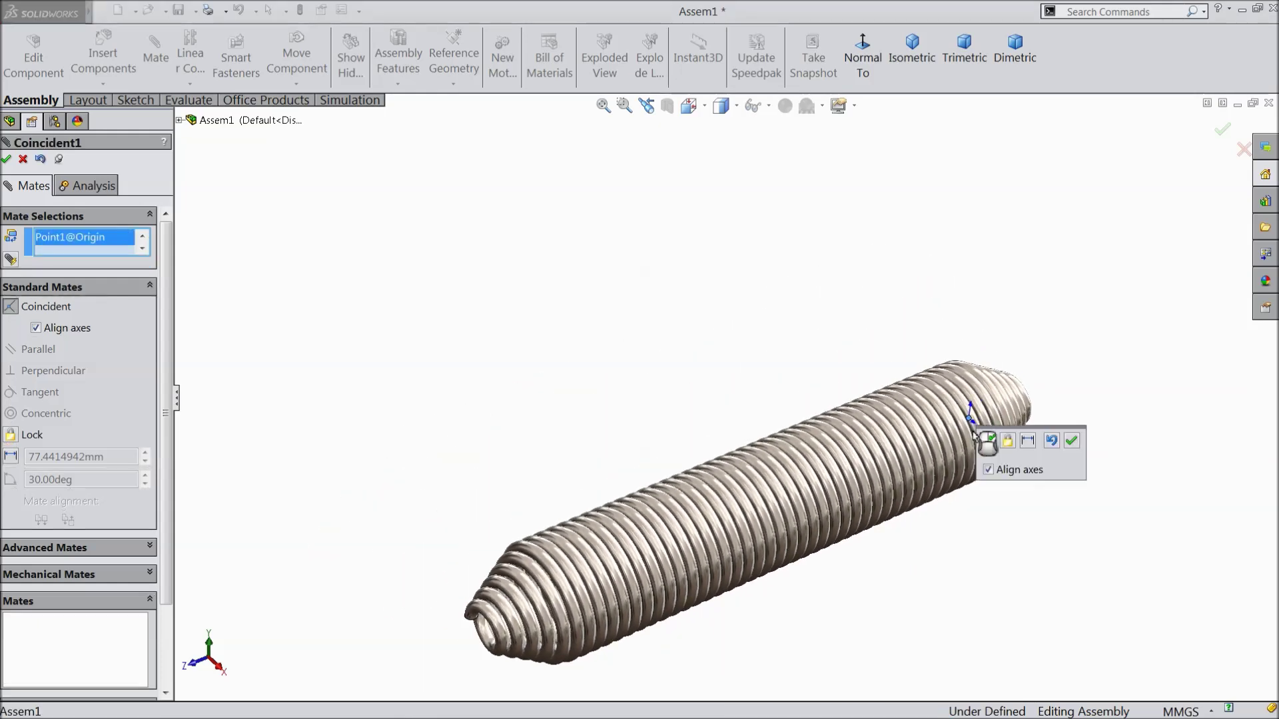
{"action": "left_click", "coordinate": [1071, 442]}
{"action": "scroll", "coordinate": [949, 519], "scroll_direction": "down", "scroll_amount": 3}
{"action": "scroll", "coordinate": [949, 518], "scroll_direction": "up", "scroll_amount": 3}
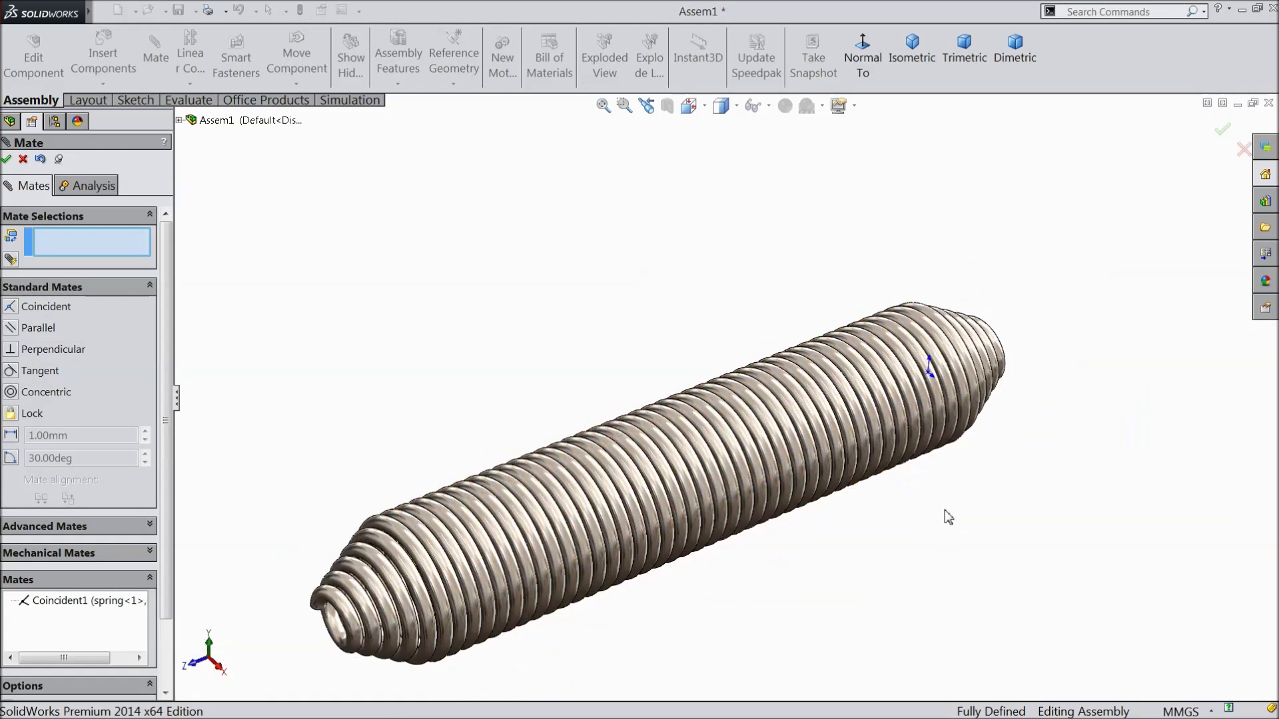
{"action": "left_click", "coordinate": [8, 160]}
{"action": "left_click", "coordinate": [103, 59]}
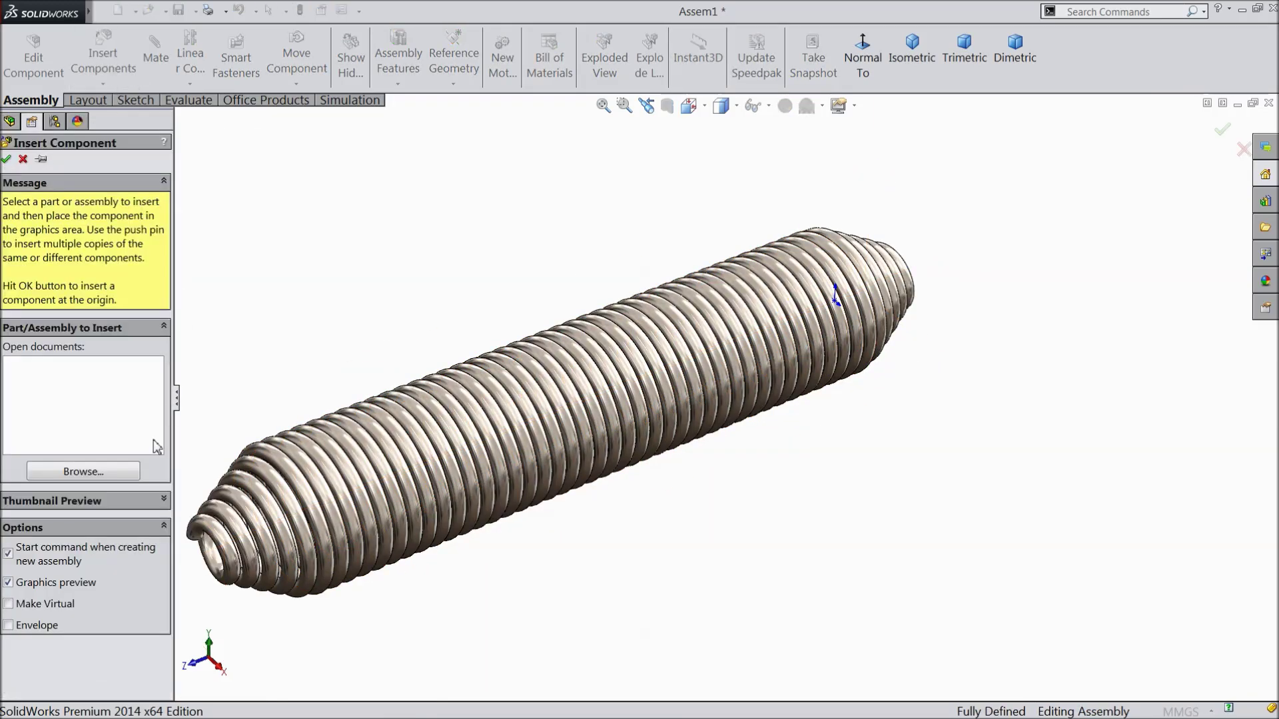
Insert swival hook.SLDPRT into the assembly and place it beside the spring
{"action": "left_click", "coordinate": [117, 475]}
{"action": "left_click", "coordinate": [574, 228]}
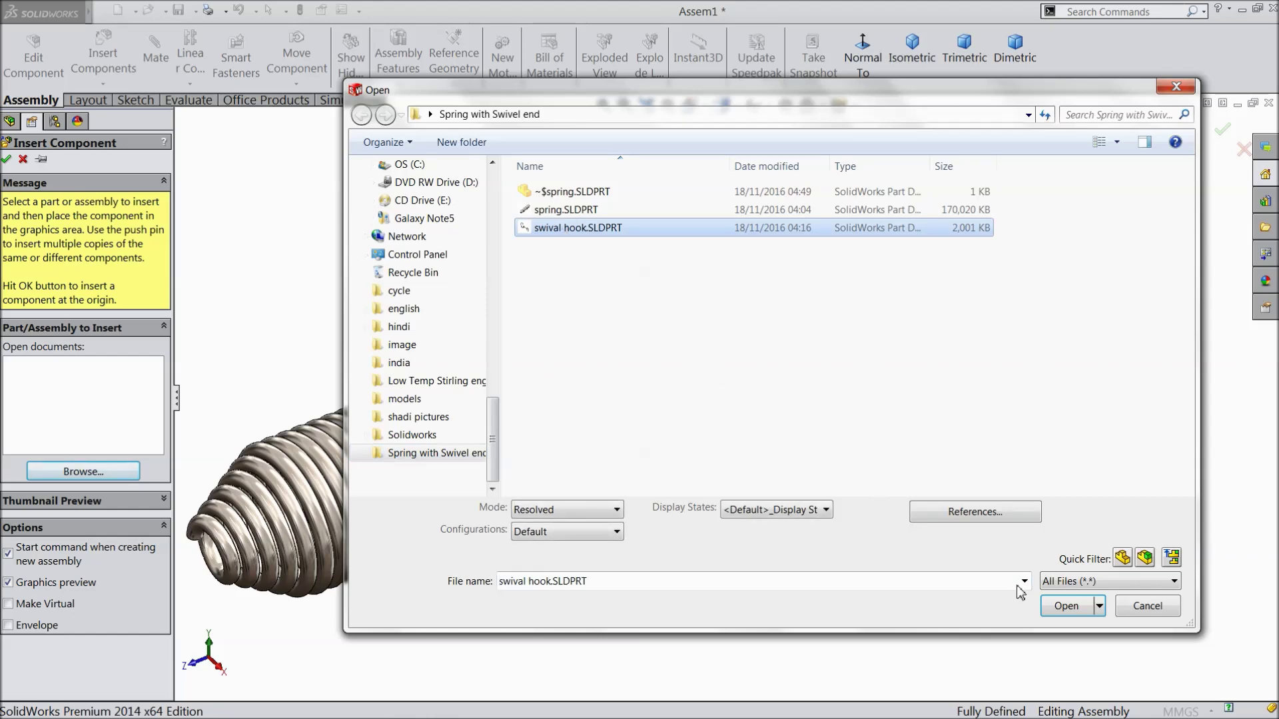
{"action": "left_click", "coordinate": [1066, 606]}
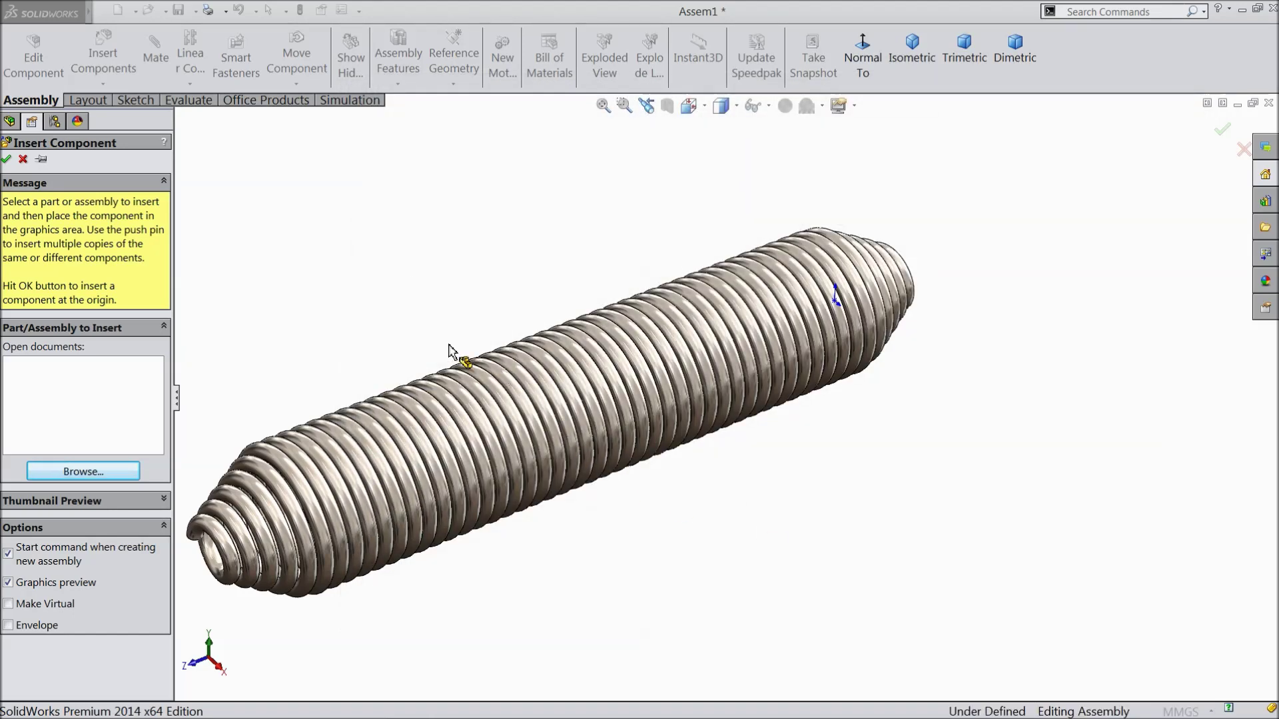
Turn off View Origins to hide the origin markers
{"action": "scroll", "coordinate": [448, 351], "scroll_direction": "down", "scroll_amount": 2}
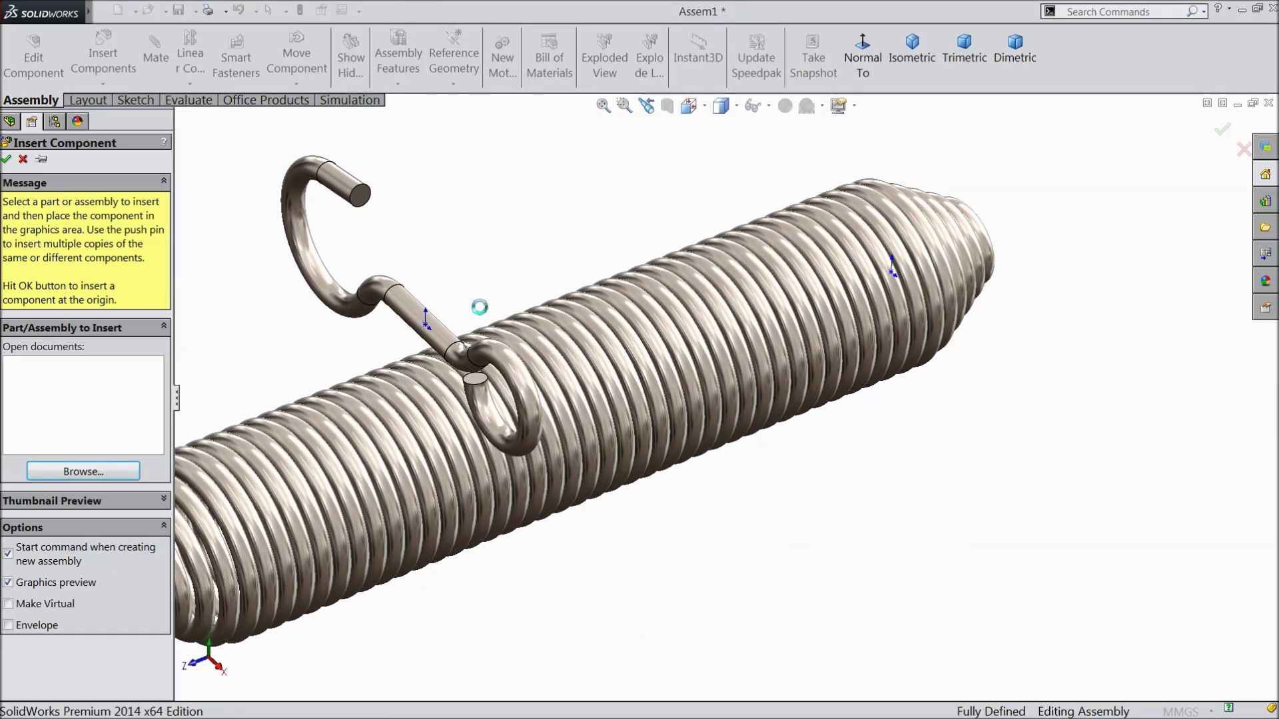
{"action": "scroll", "coordinate": [477, 312], "scroll_direction": "up", "scroll_amount": 3}
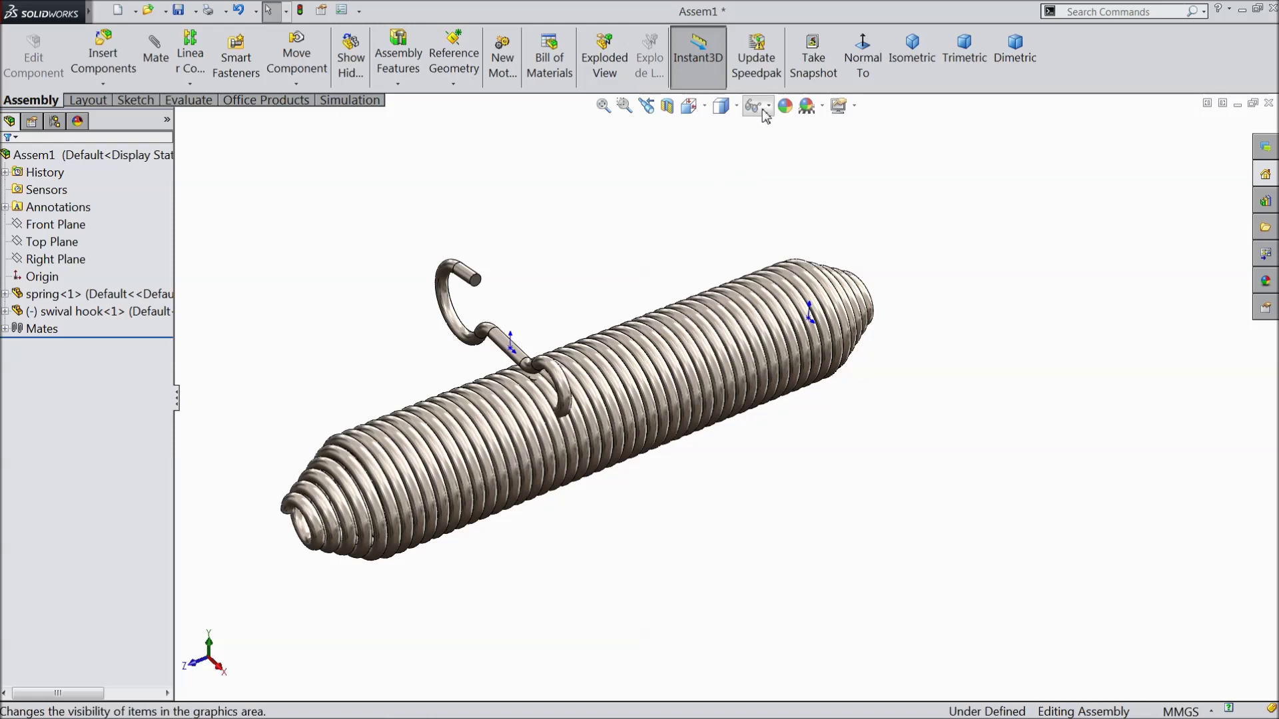
{"action": "left_click", "coordinate": [768, 107]}
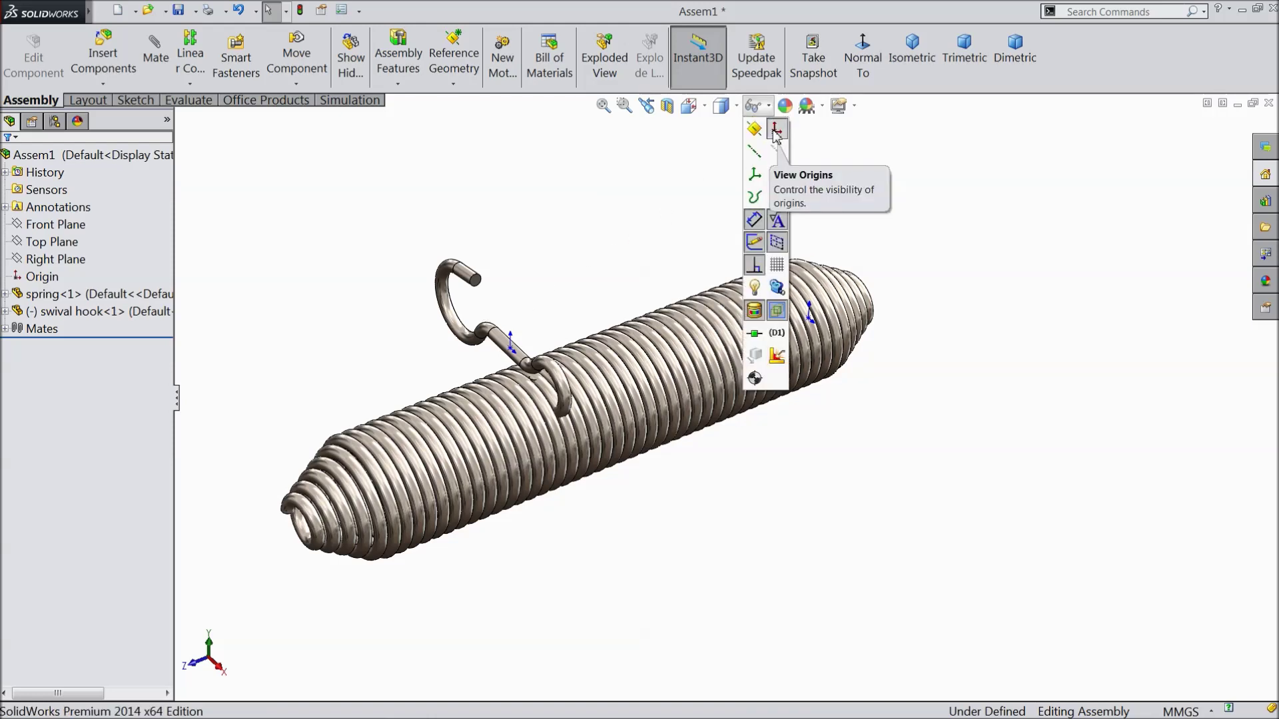
{"action": "left_click", "coordinate": [774, 131]}
Drag the swivel hook along the spring and up off it
{"action": "mouse_move", "coordinate": [506, 353]}
{"action": "left_mouse_down"}
{"action": "mouse_move", "coordinate": [290, 339]}
{"action": "mouse_move", "coordinate": [343, 357]}
{"action": "mouse_move", "coordinate": [387, 353]}
{"action": "left_mouse_up"}
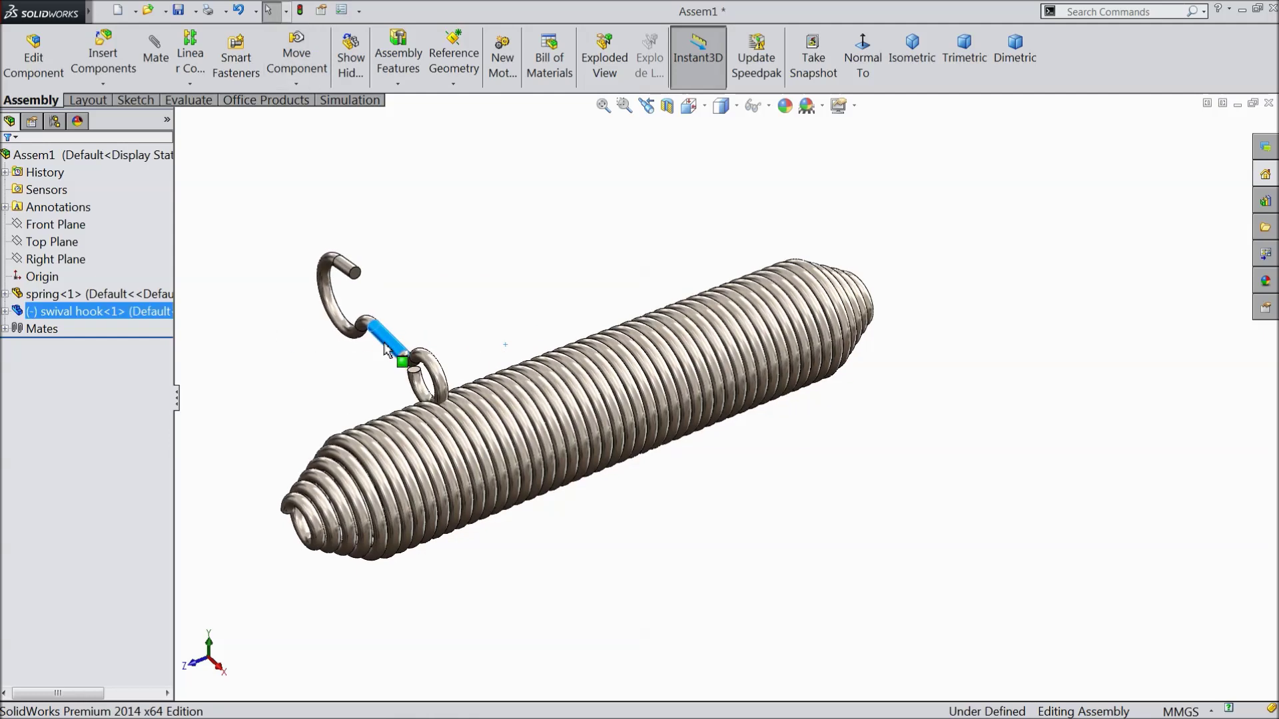
{"action": "left_click_drag", "start_coordinate": [390, 343], "coordinate": [523, 258]}
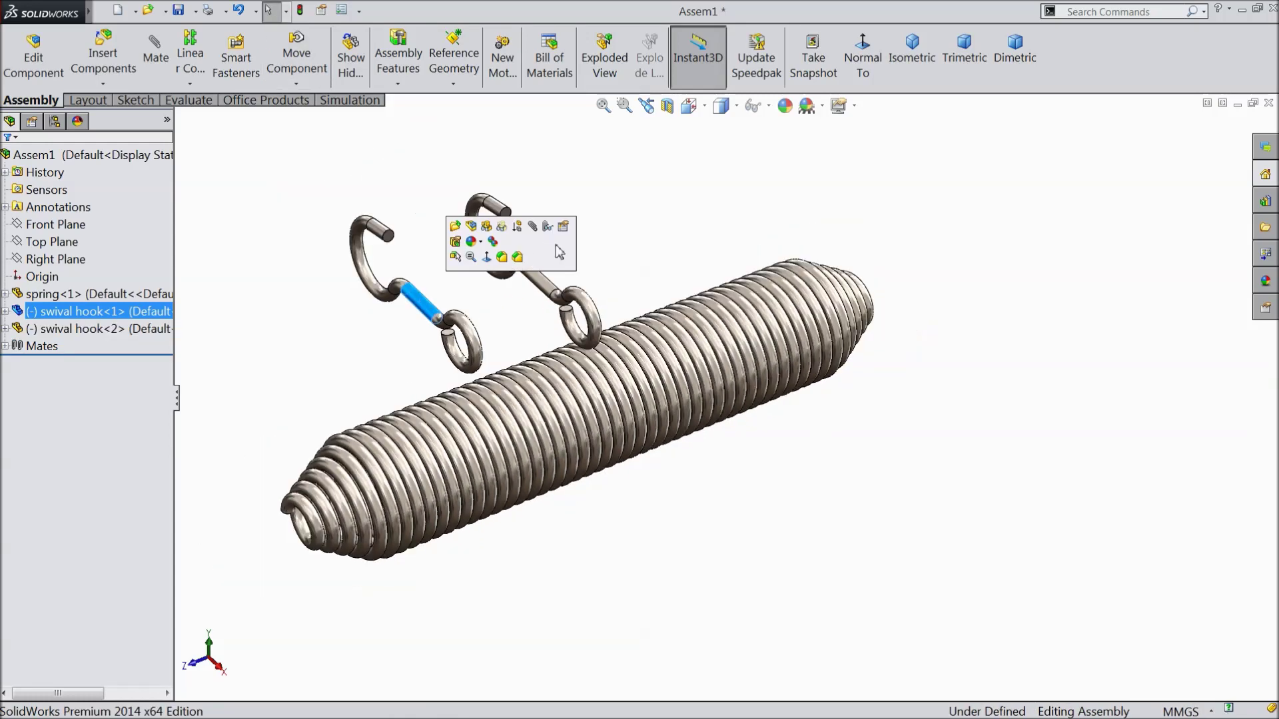
{"action": "left_click", "coordinate": [603, 251]}
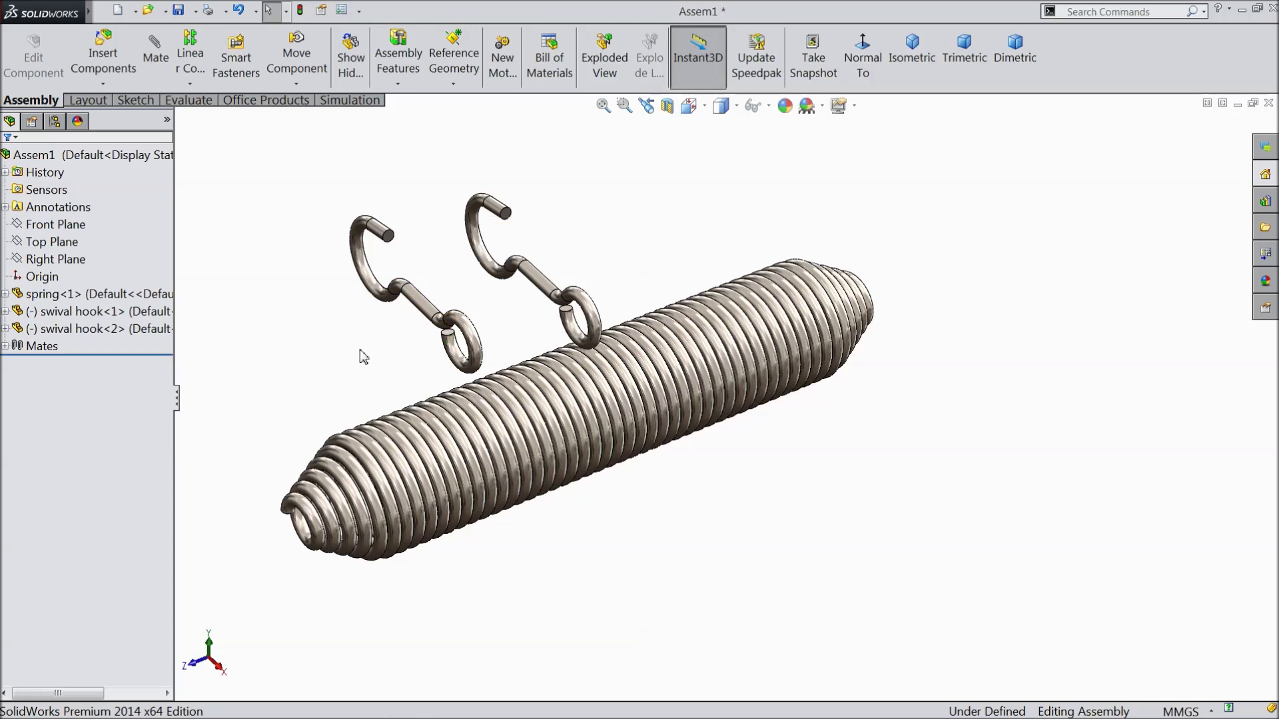
{"action": "middle_click_drag", "start_coordinate": [363, 357], "coordinate": [357, 188]}
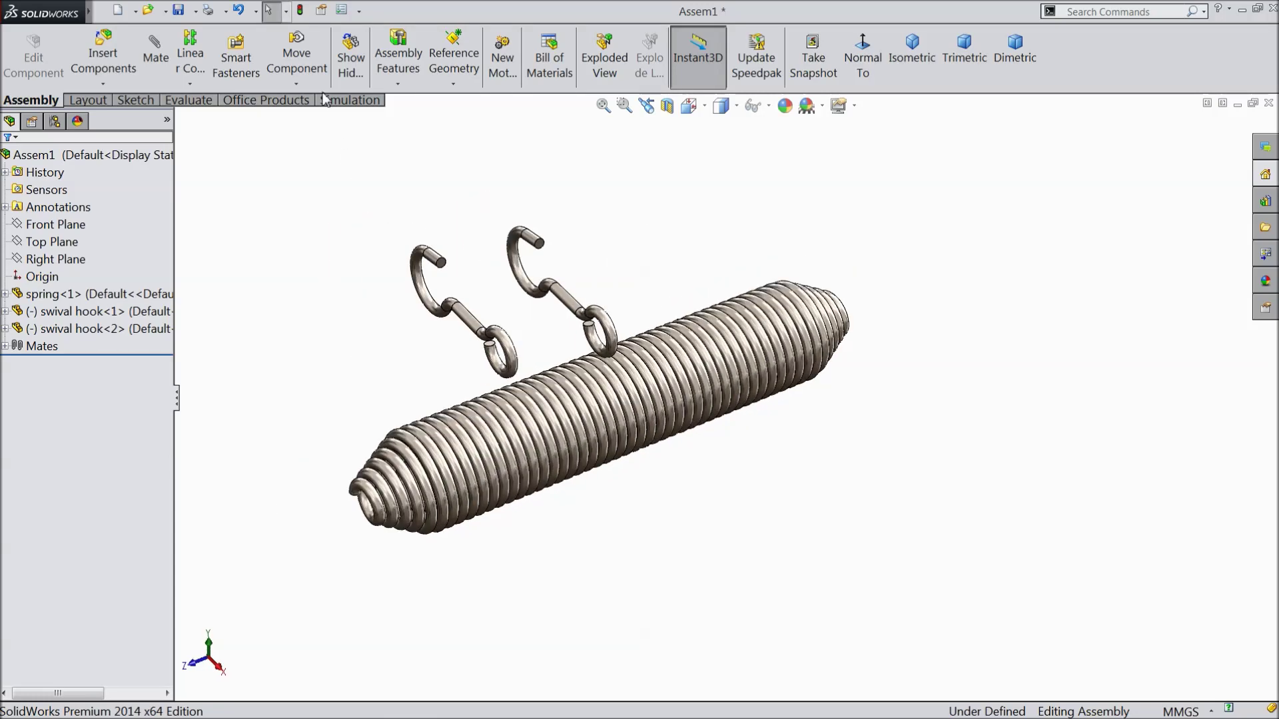
Free-drag the first hook to the spring's left end with Move Component
{"action": "left_click", "coordinate": [296, 80]}
{"action": "left_click", "coordinate": [328, 101]}
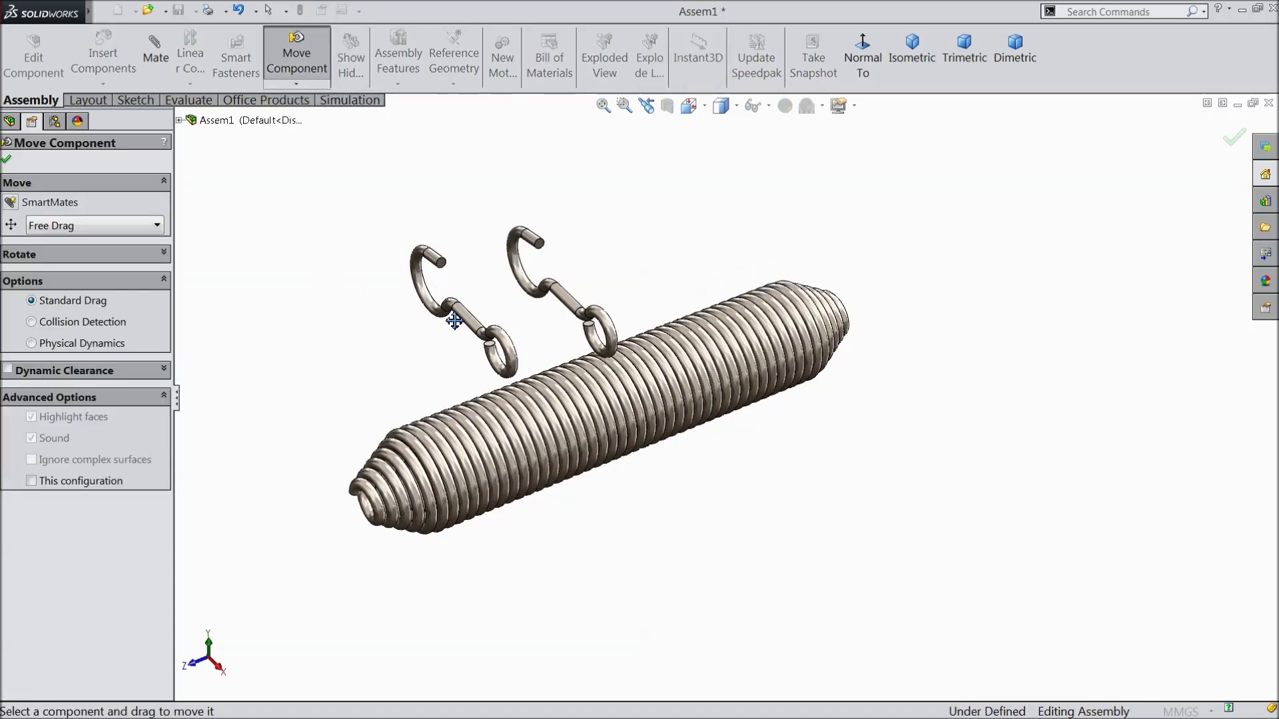
{"action": "left_click_drag", "start_coordinate": [464, 319], "coordinate": [215, 528]}
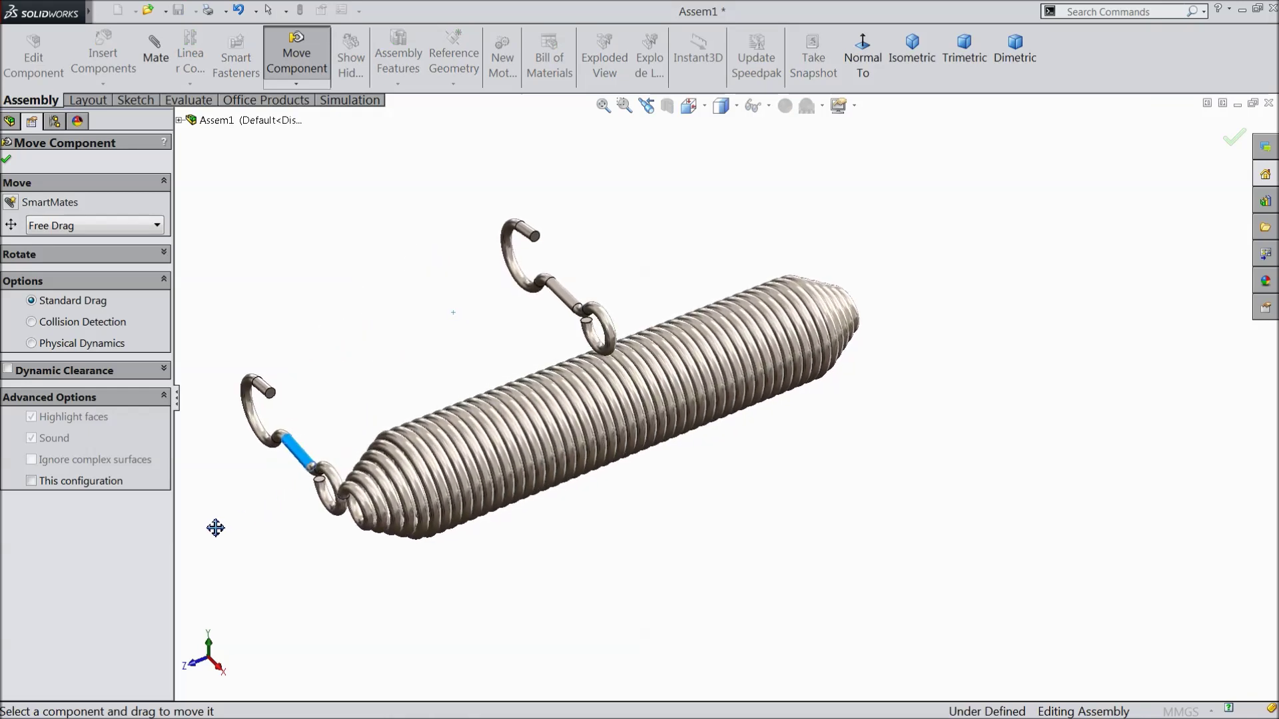
Rotate the first hook into a new orientation and confirm
{"action": "left_click", "coordinate": [297, 83]}
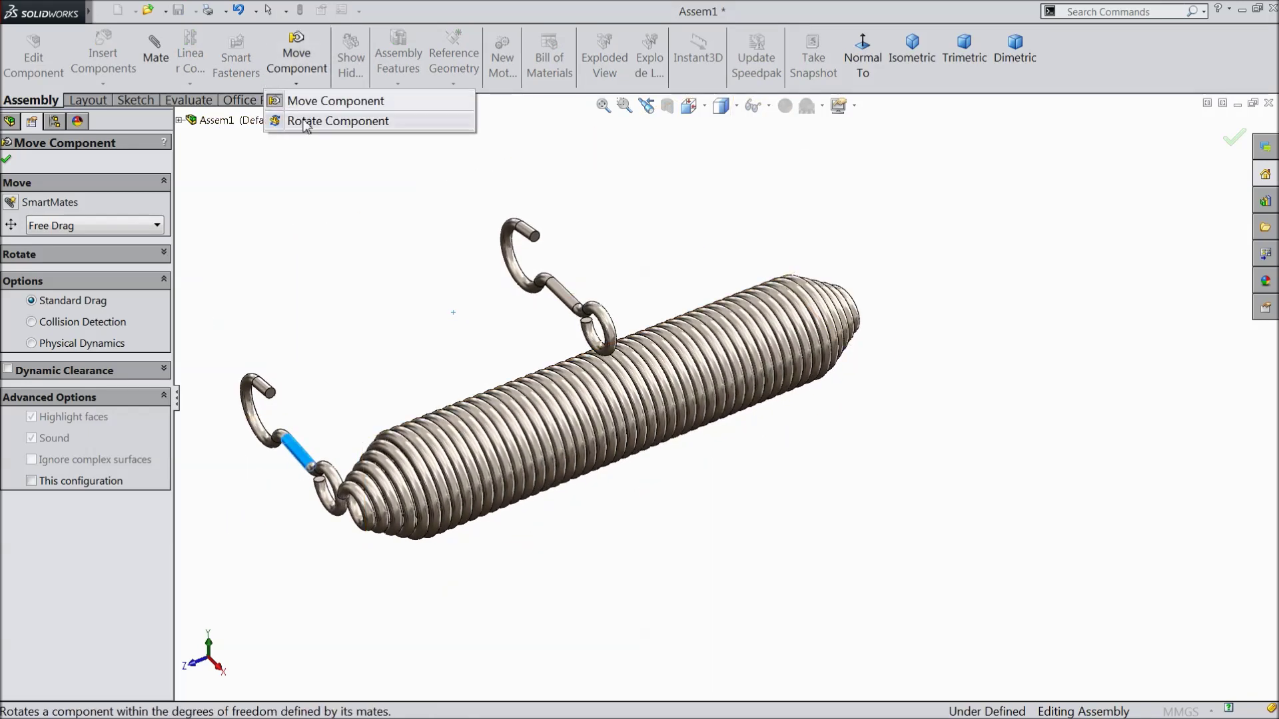
{"action": "left_click", "coordinate": [363, 119]}
{"action": "scroll", "coordinate": [405, 295], "scroll_direction": "up", "scroll_amount": 3}
{"action": "left_click_drag", "start_coordinate": [443, 416], "coordinate": [584, 393]}
{"action": "left_click", "coordinate": [6, 159]}
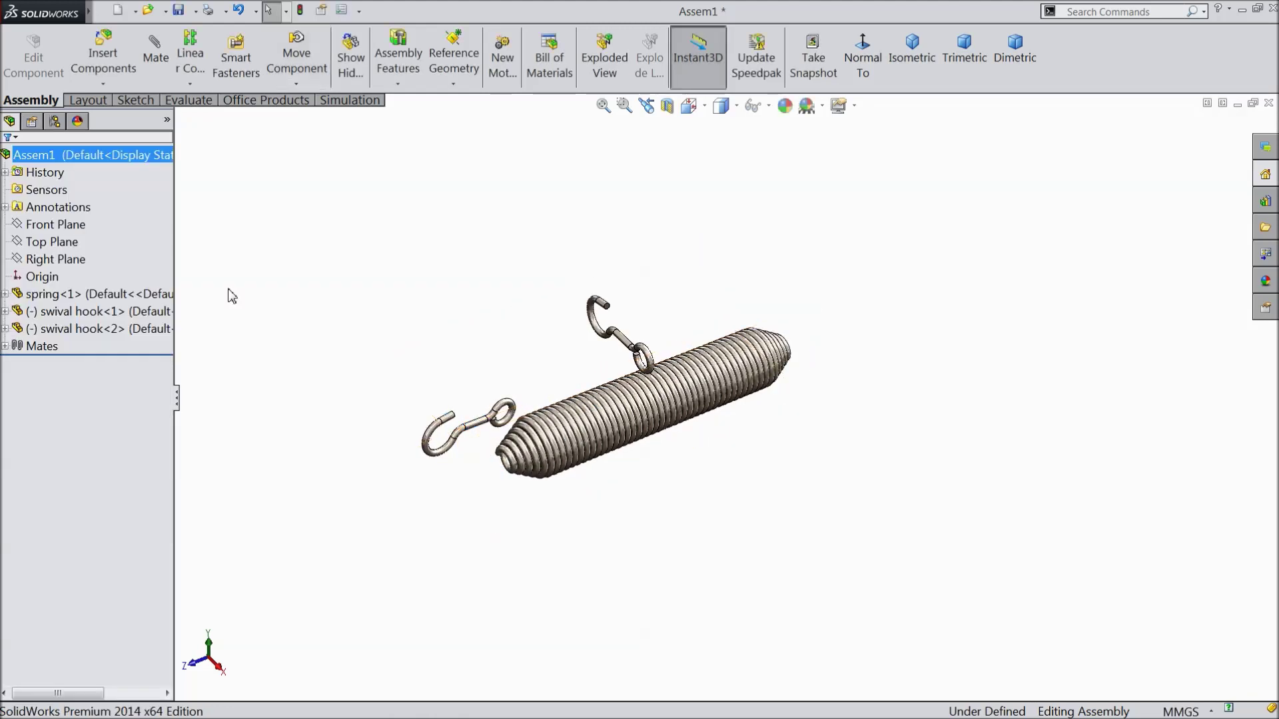
Expand the spring and swival hook<1> in the tree and select the spring's Top Plane
{"action": "scroll", "coordinate": [591, 474], "scroll_direction": "down", "scroll_amount": 3}
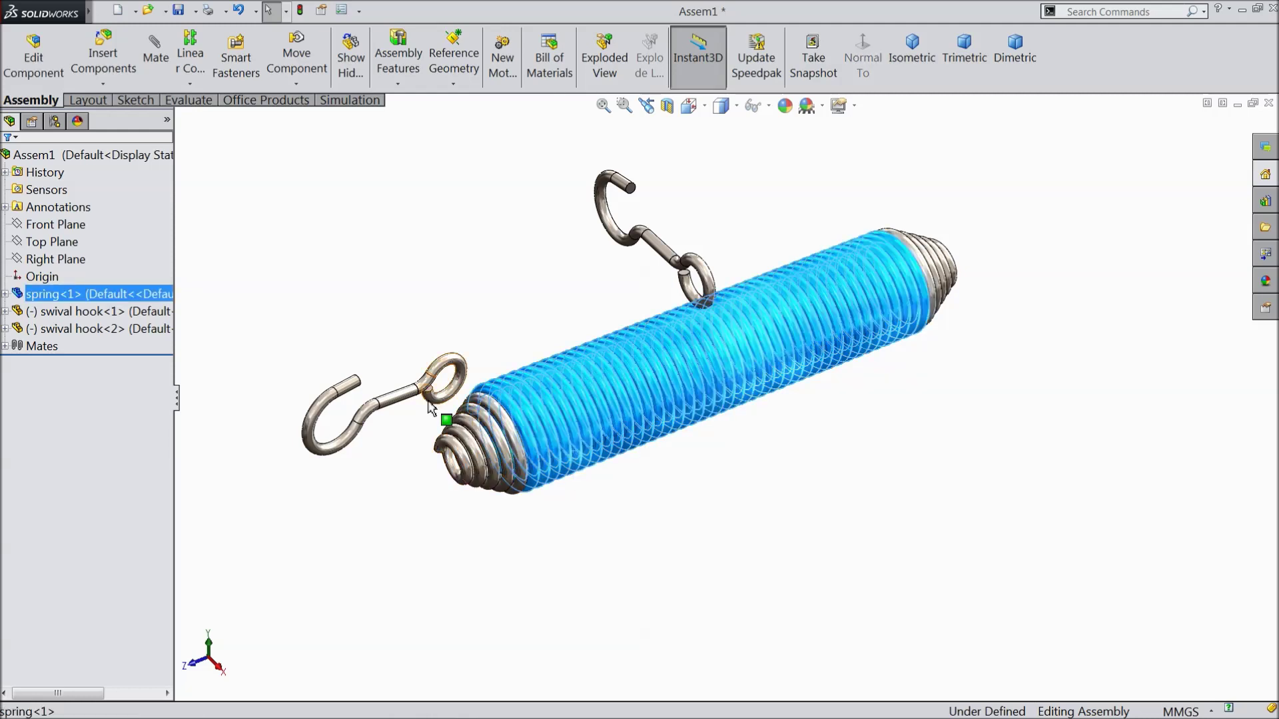
{"action": "left_click", "coordinate": [403, 399]}
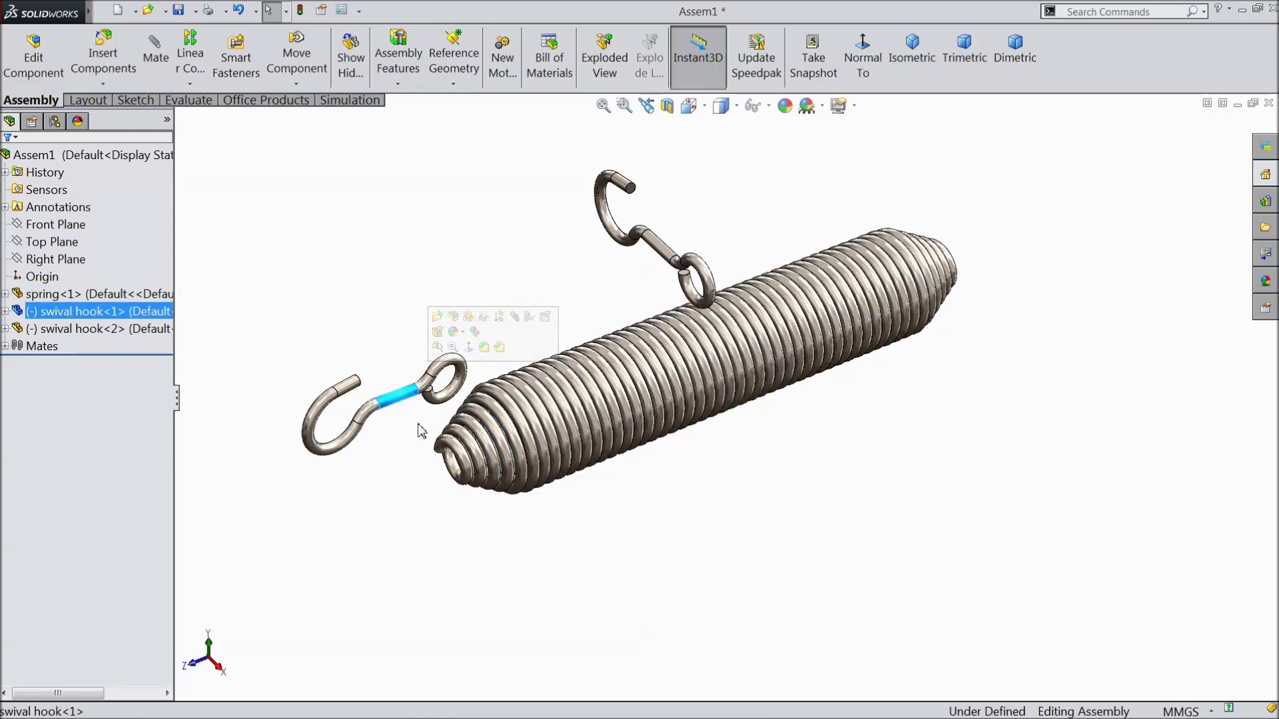
{"action": "left_click", "coordinate": [382, 286]}
{"action": "left_click", "coordinate": [79, 297]}
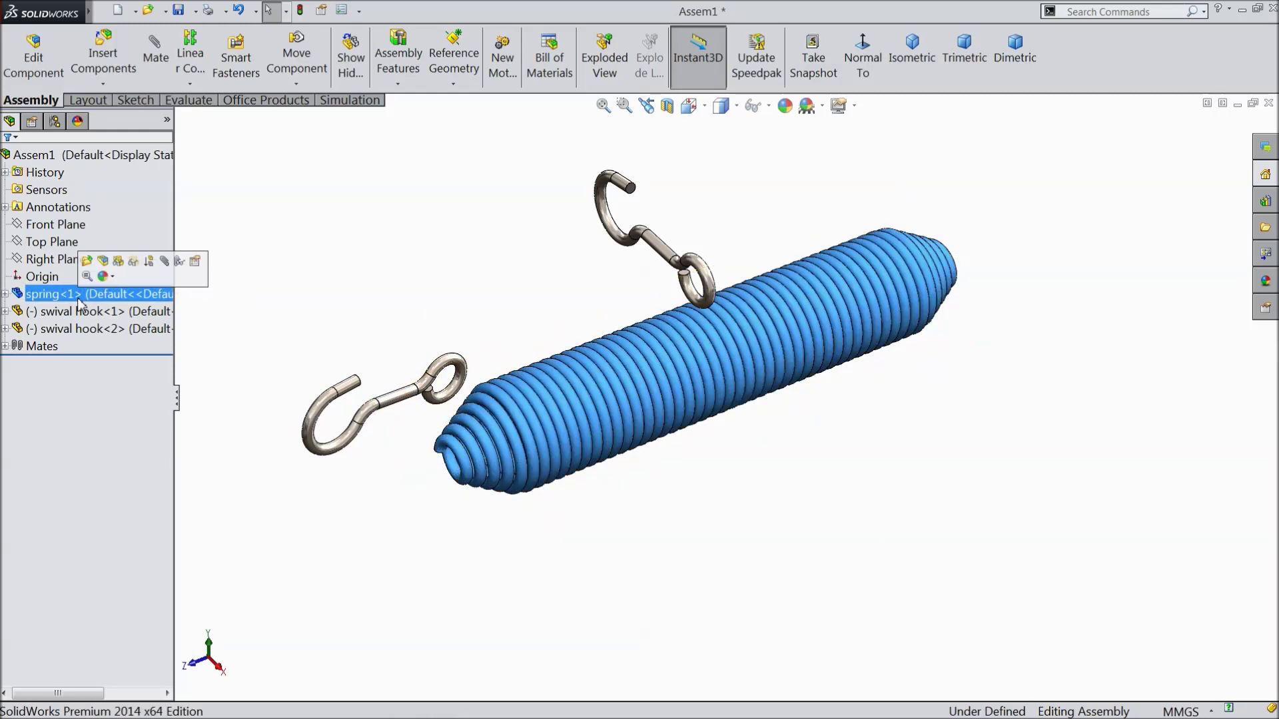
{"action": "left_click", "coordinate": [5, 293]}
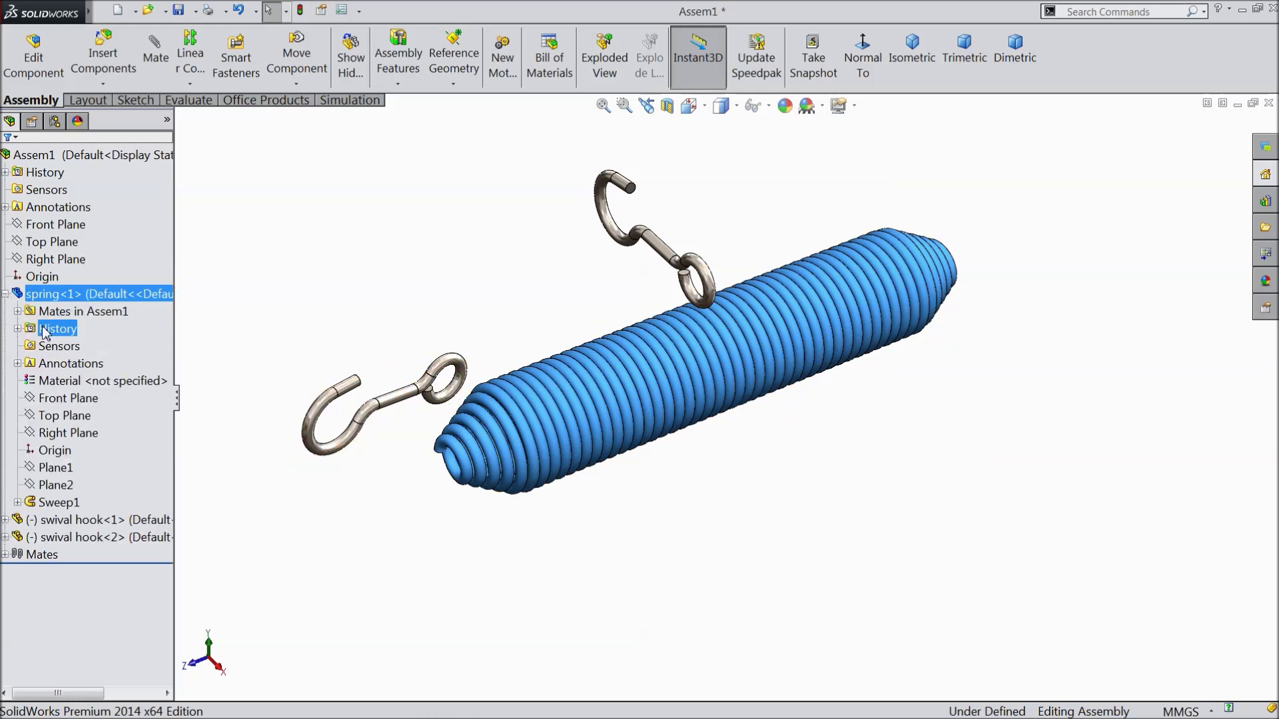
{"action": "left_click", "coordinate": [81, 403]}
{"action": "left_click", "coordinate": [85, 417]}
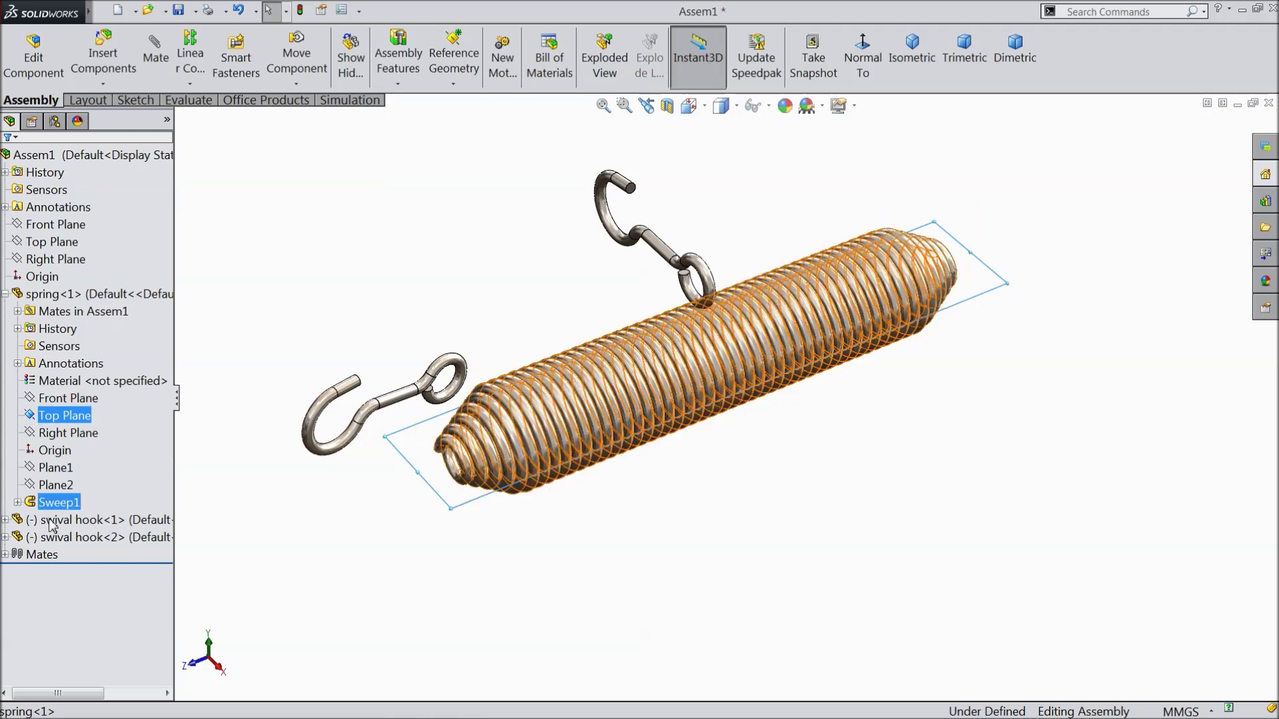
{"action": "left_click", "coordinate": [5, 520]}
{"action": "left_click", "coordinate": [63, 469], "text": "ctrl"}
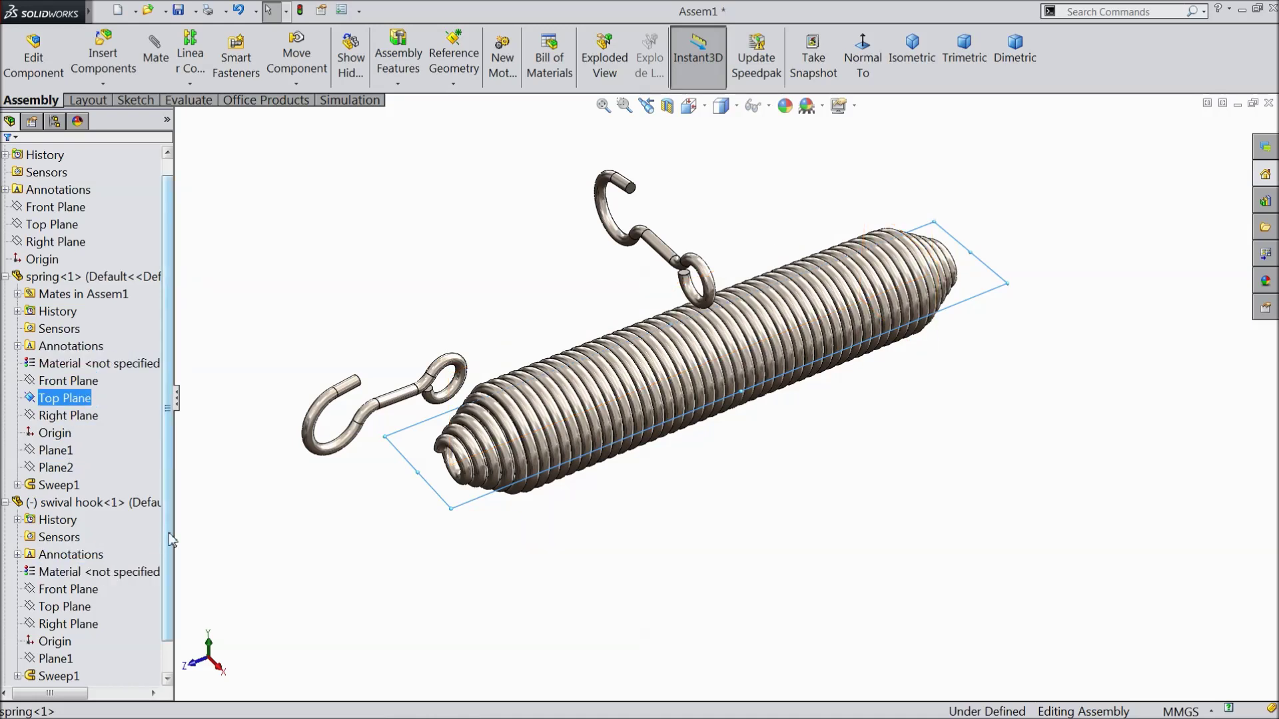
Mate the spring's Top Plane coincident with the hook's Top Plane
{"action": "scroll", "coordinate": [169, 533], "scroll_direction": "down", "scroll_amount": 1}
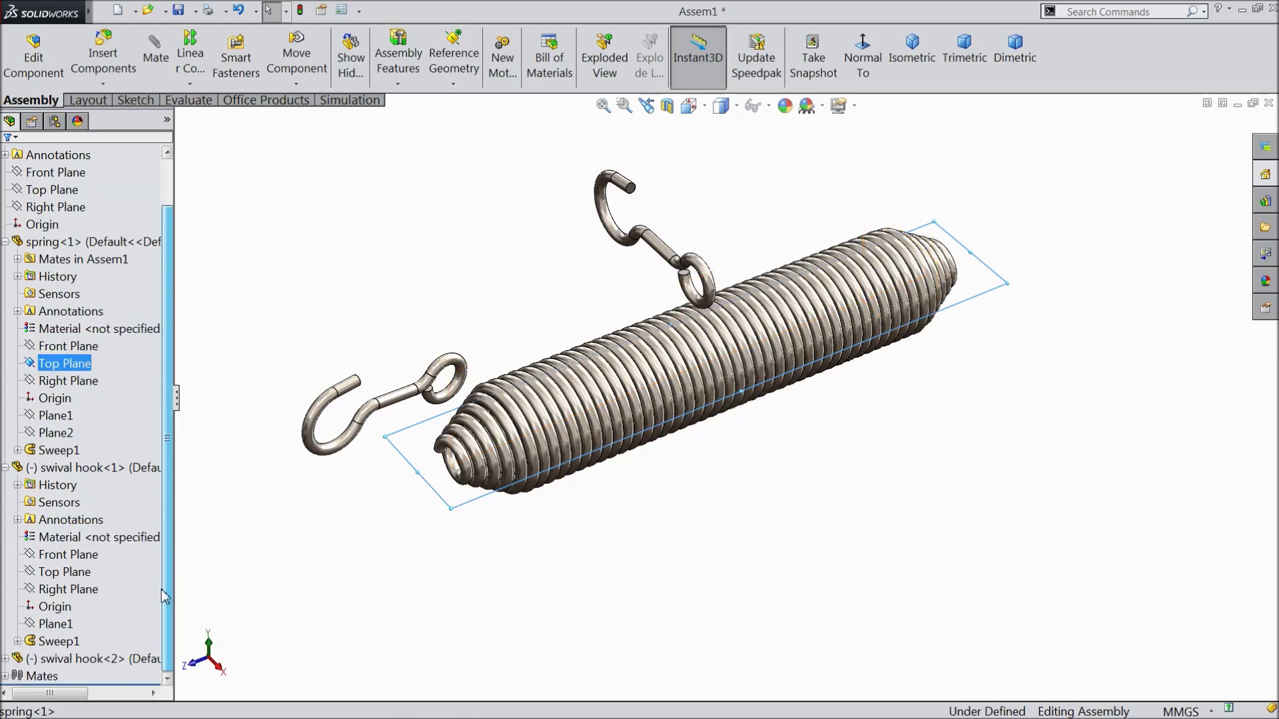
{"action": "left_click", "coordinate": [70, 574]}
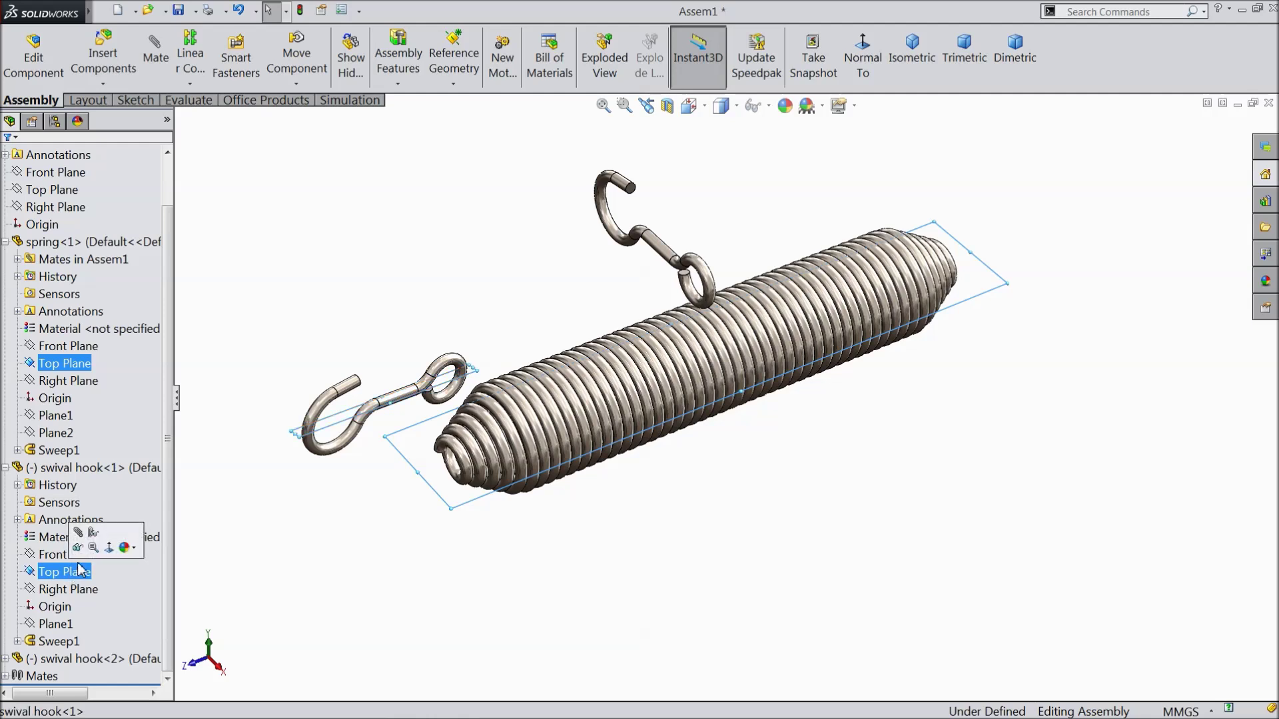
{"action": "left_click", "coordinate": [155, 58]}
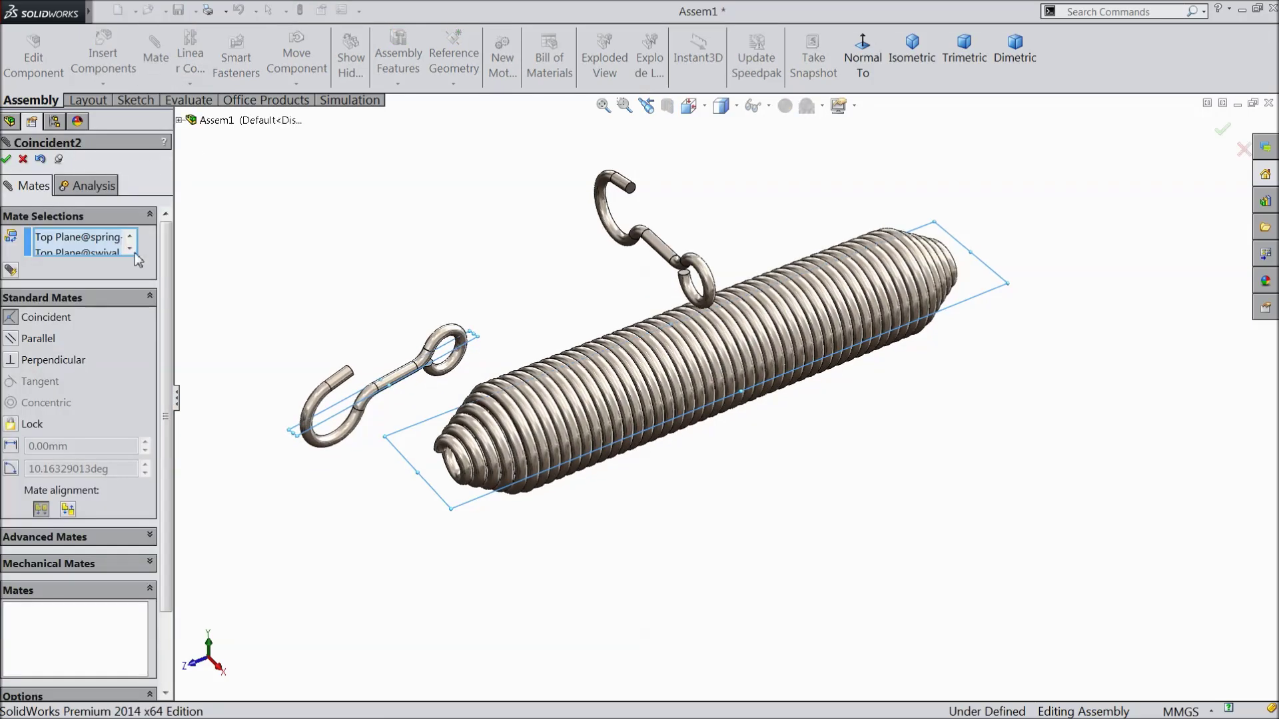
{"action": "left_click", "coordinate": [6, 160]}
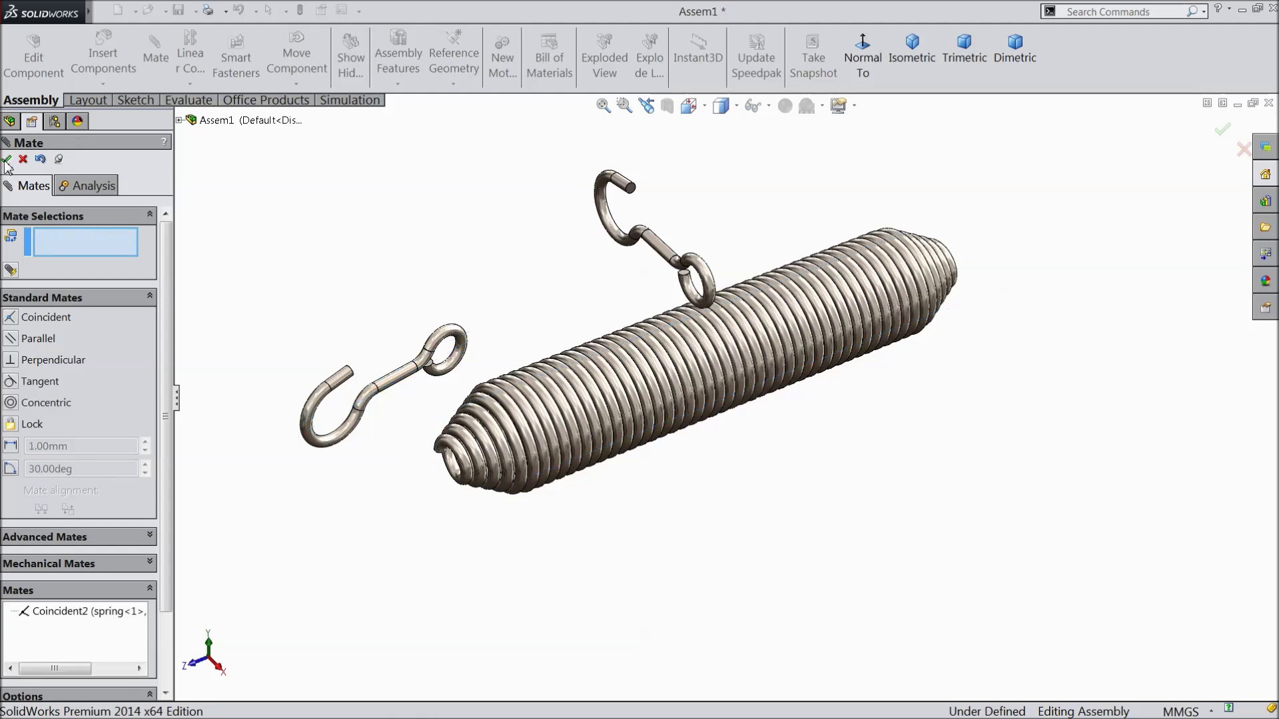
{"action": "left_click", "coordinate": [7, 160]}
Add a coincident mate between the spring's Right Plane and the hook's Front Plane
{"action": "left_click", "coordinate": [60, 367]}
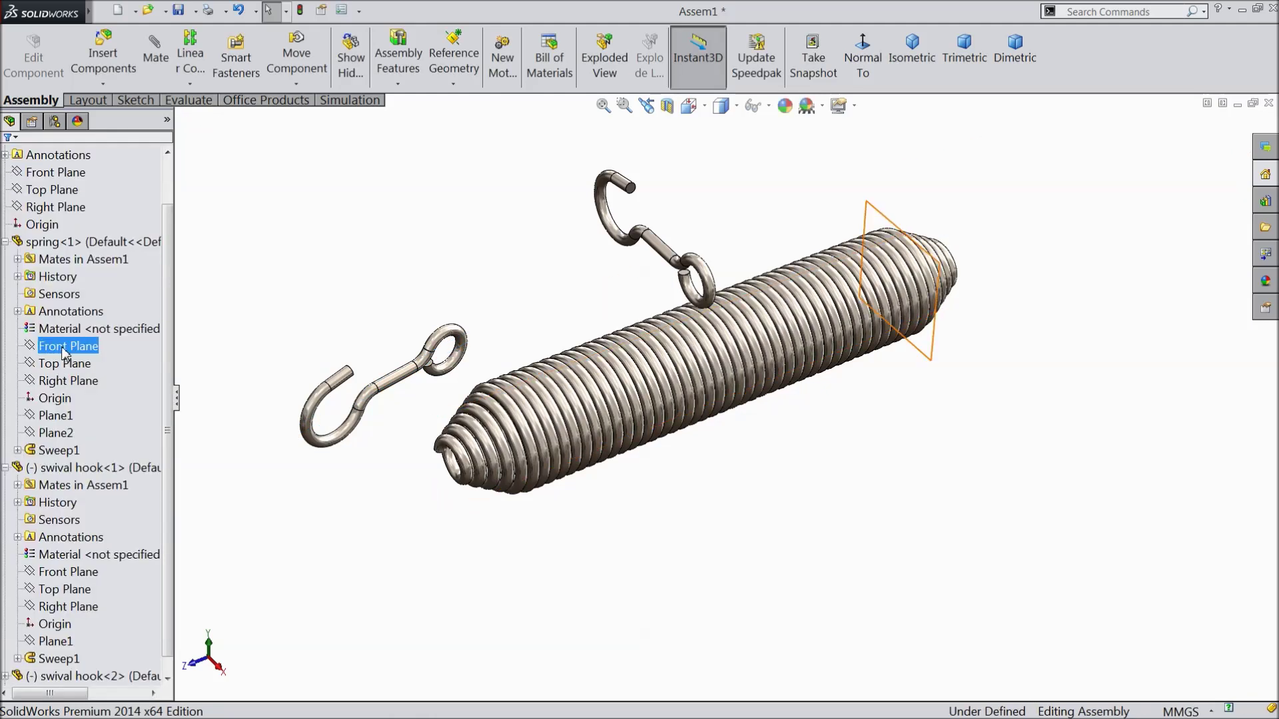
{"action": "left_click", "coordinate": [66, 381]}
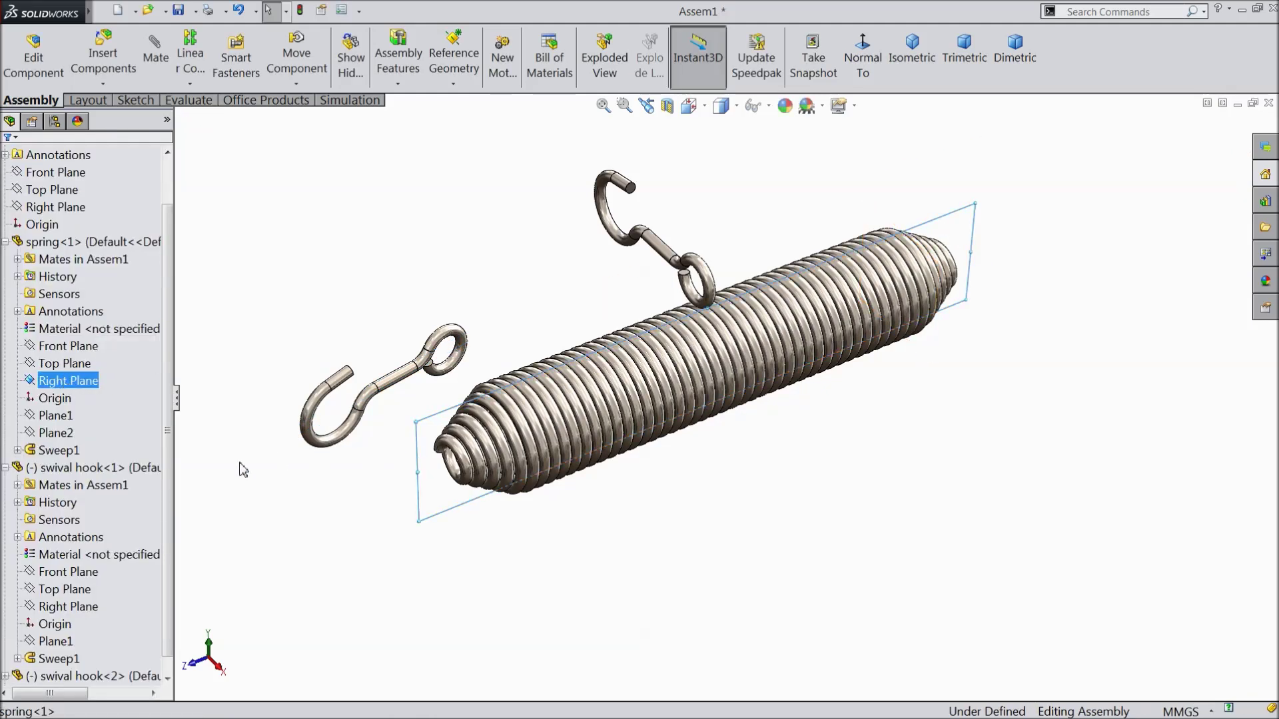
{"action": "left_click", "coordinate": [90, 604], "text": "ctrl"}
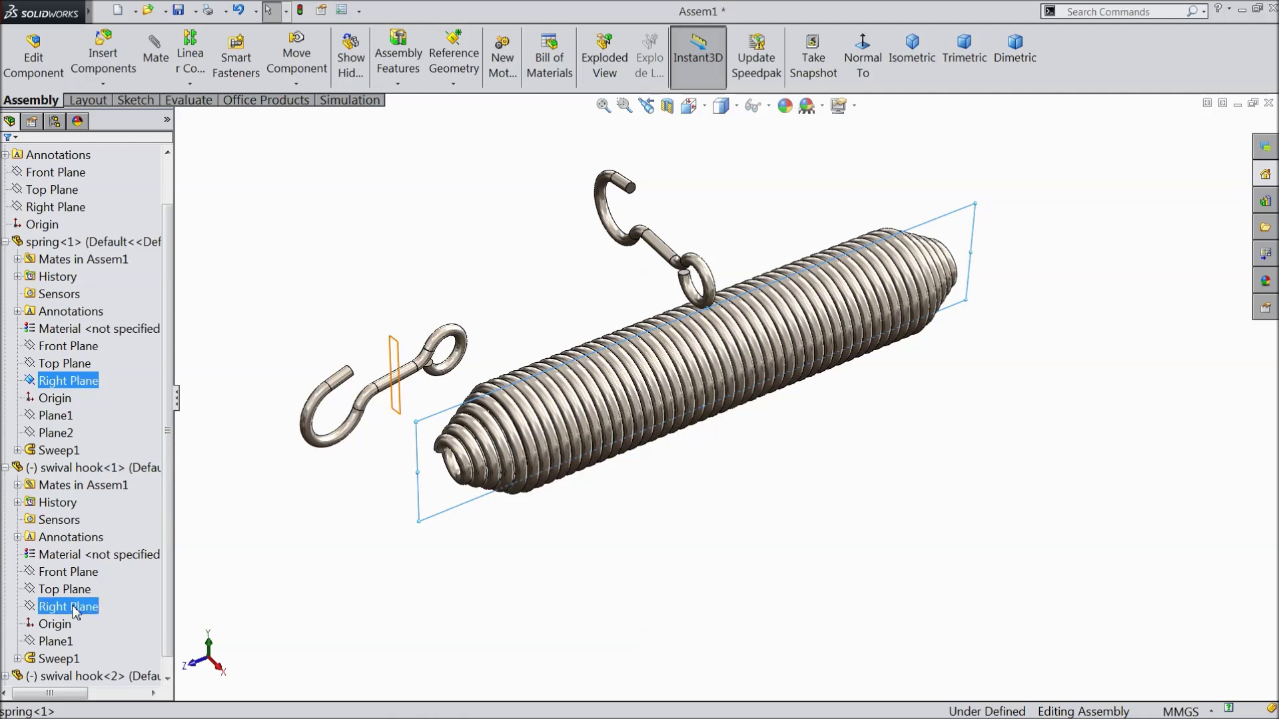
{"action": "left_click", "coordinate": [74, 608], "text": "ctrl"}
{"action": "left_click", "coordinate": [77, 573], "text": "ctrl"}
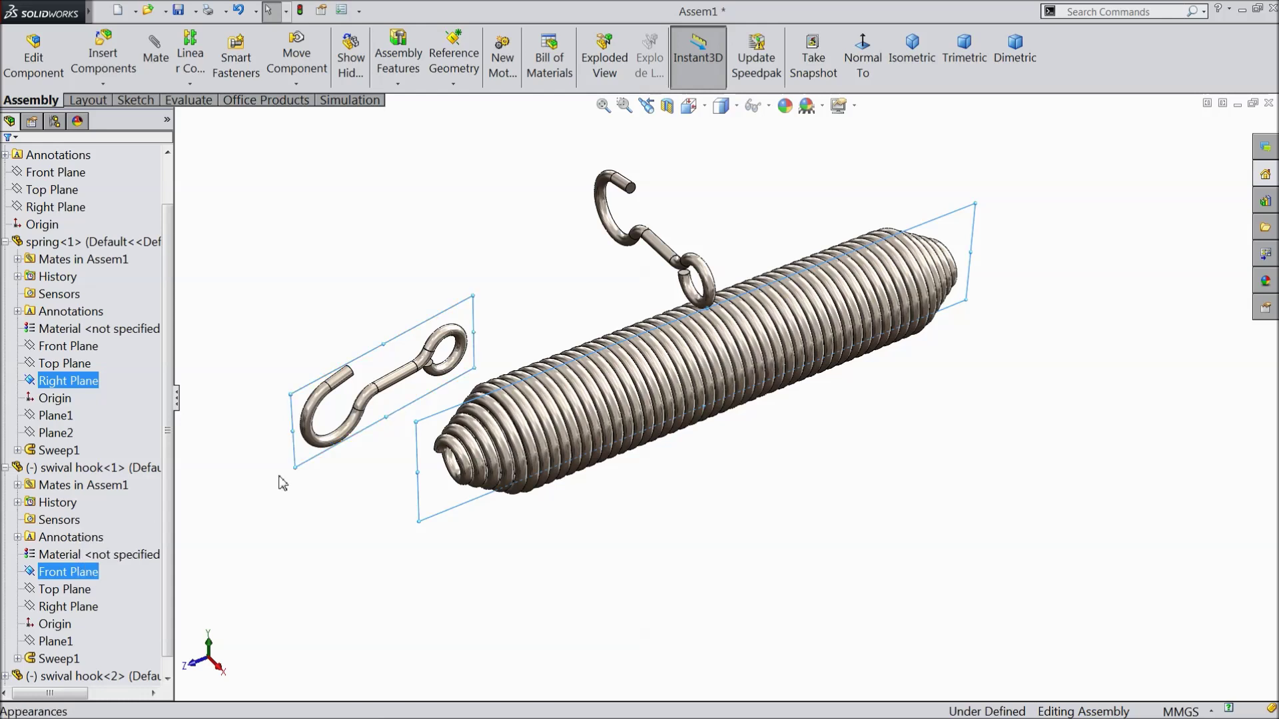
{"action": "left_click", "coordinate": [159, 58]}
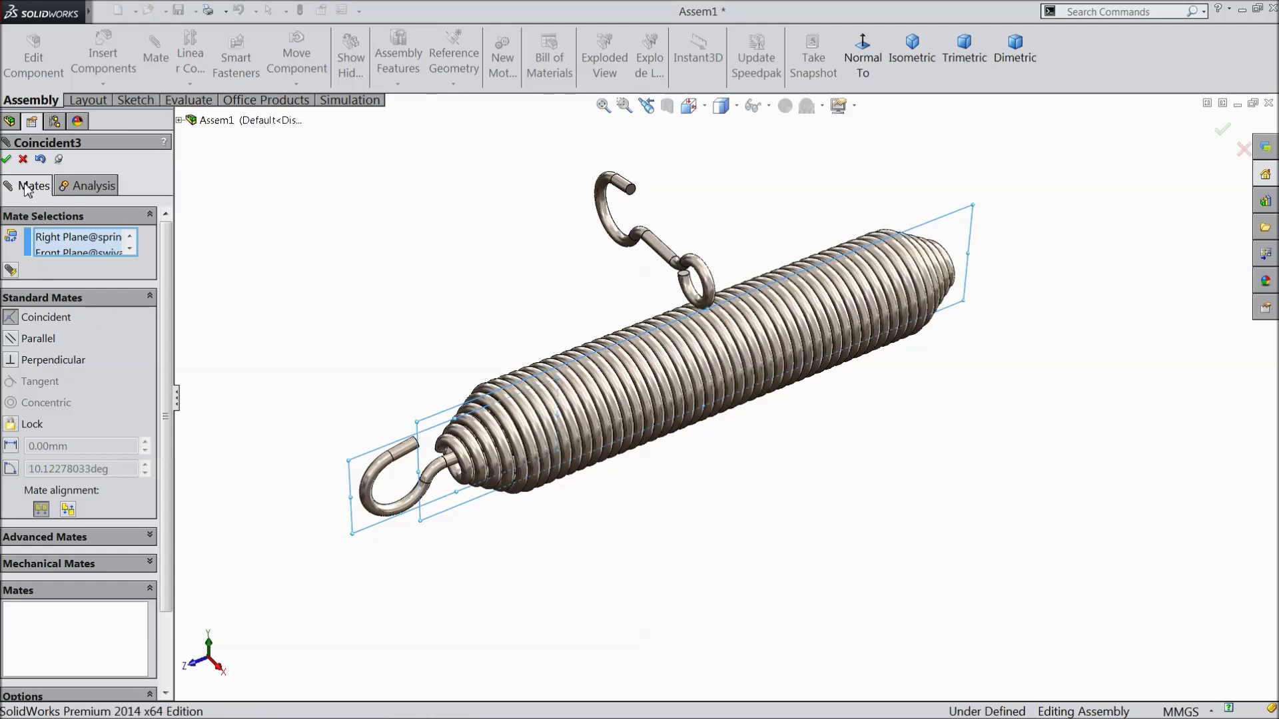
{"action": "left_click", "coordinate": [7, 160]}
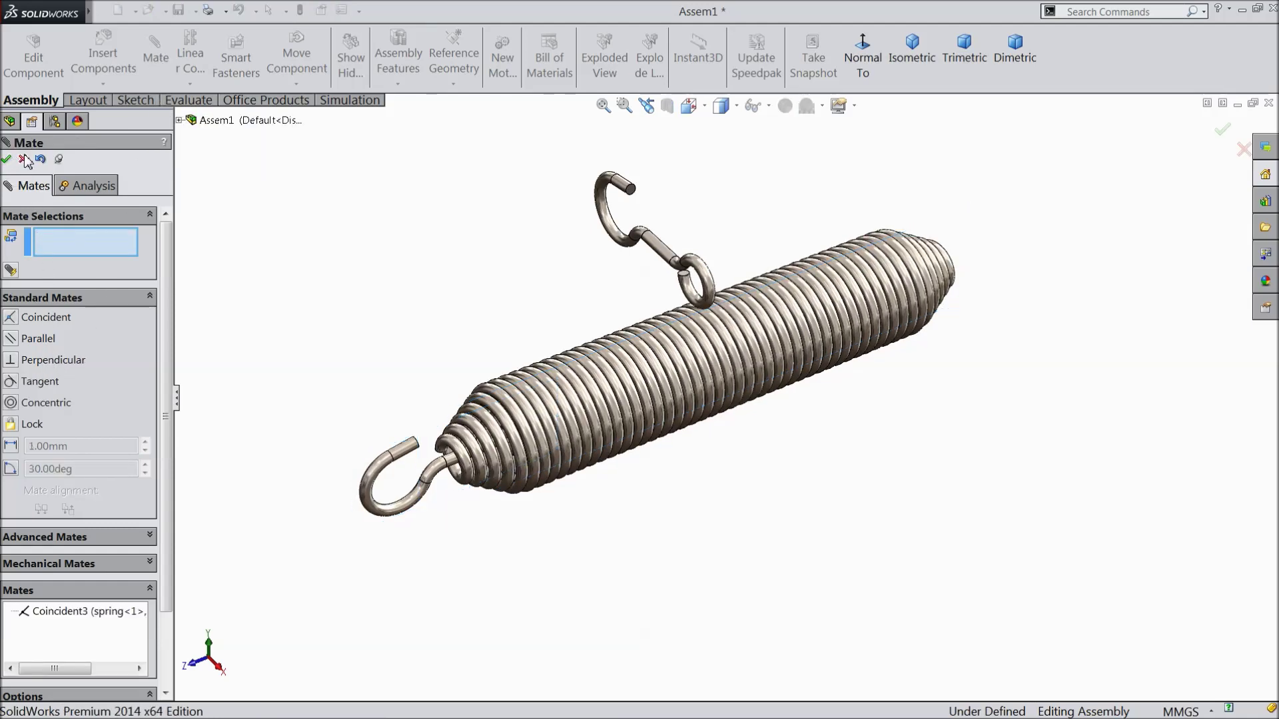
{"action": "left_click", "coordinate": [24, 160]}
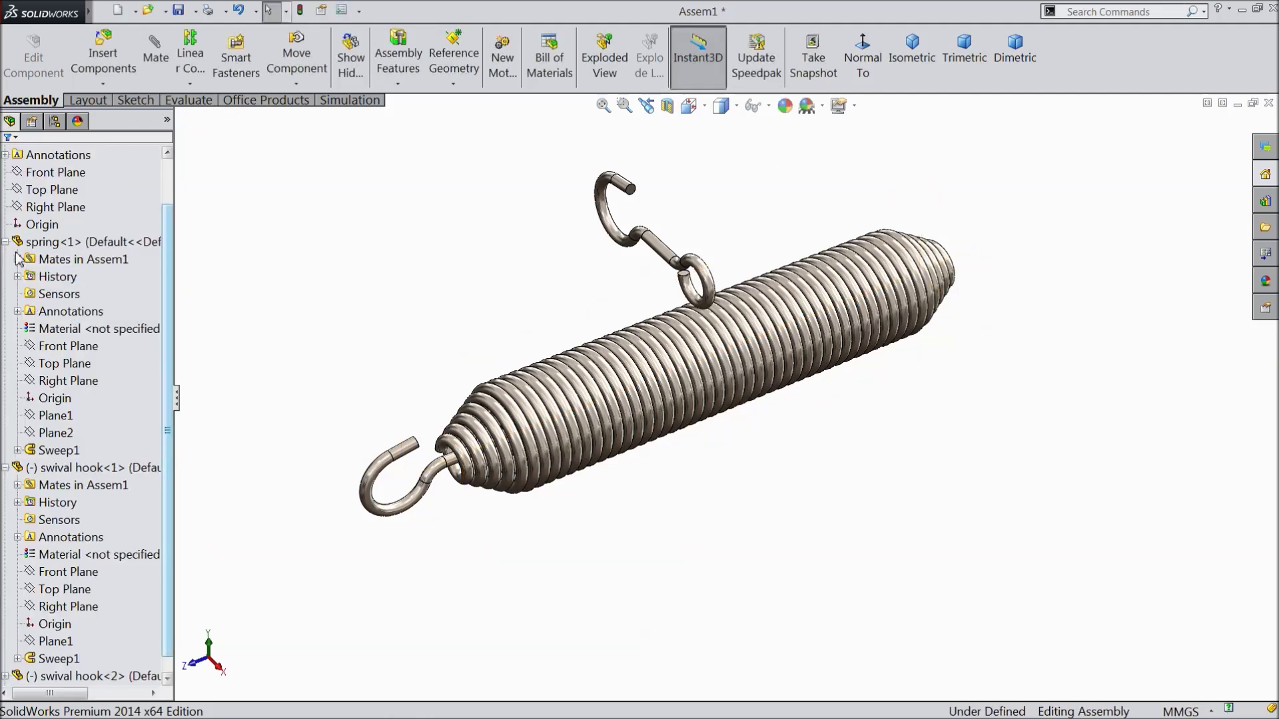
{"action": "left_click", "coordinate": [6, 468]}
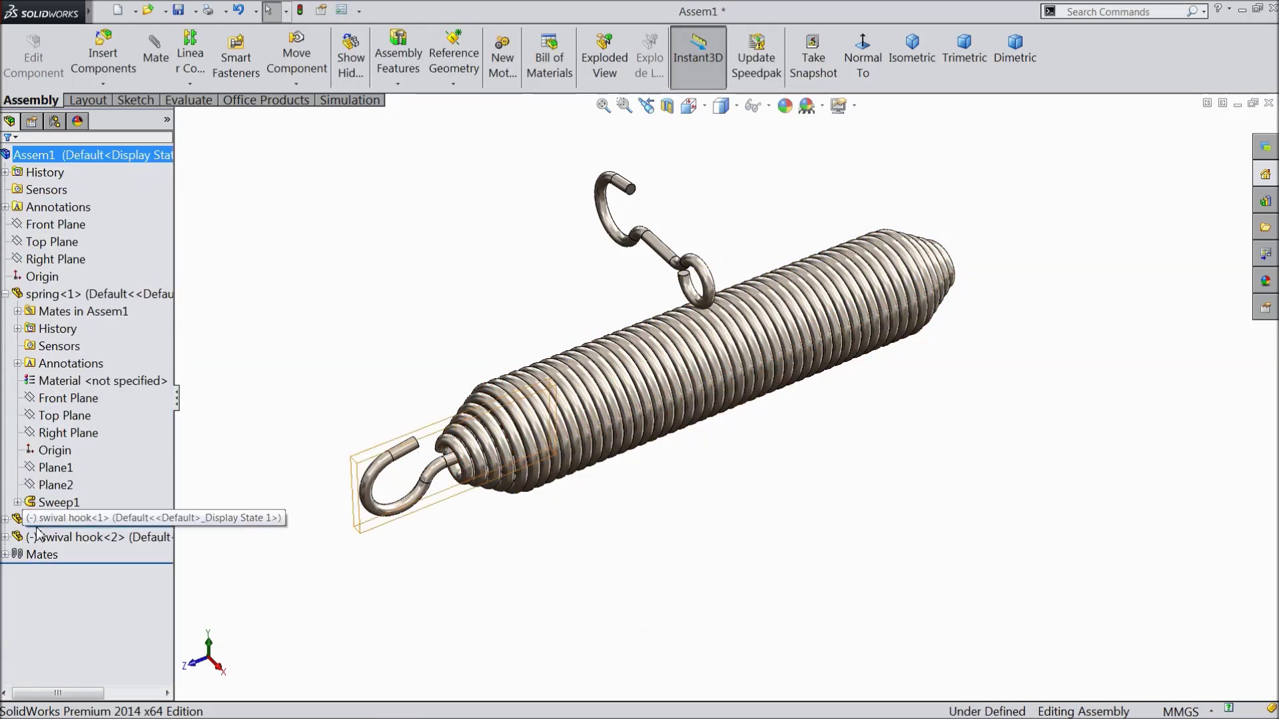
Rotate the second swivel hook to align it along the spring
{"action": "left_click", "coordinate": [73, 541]}
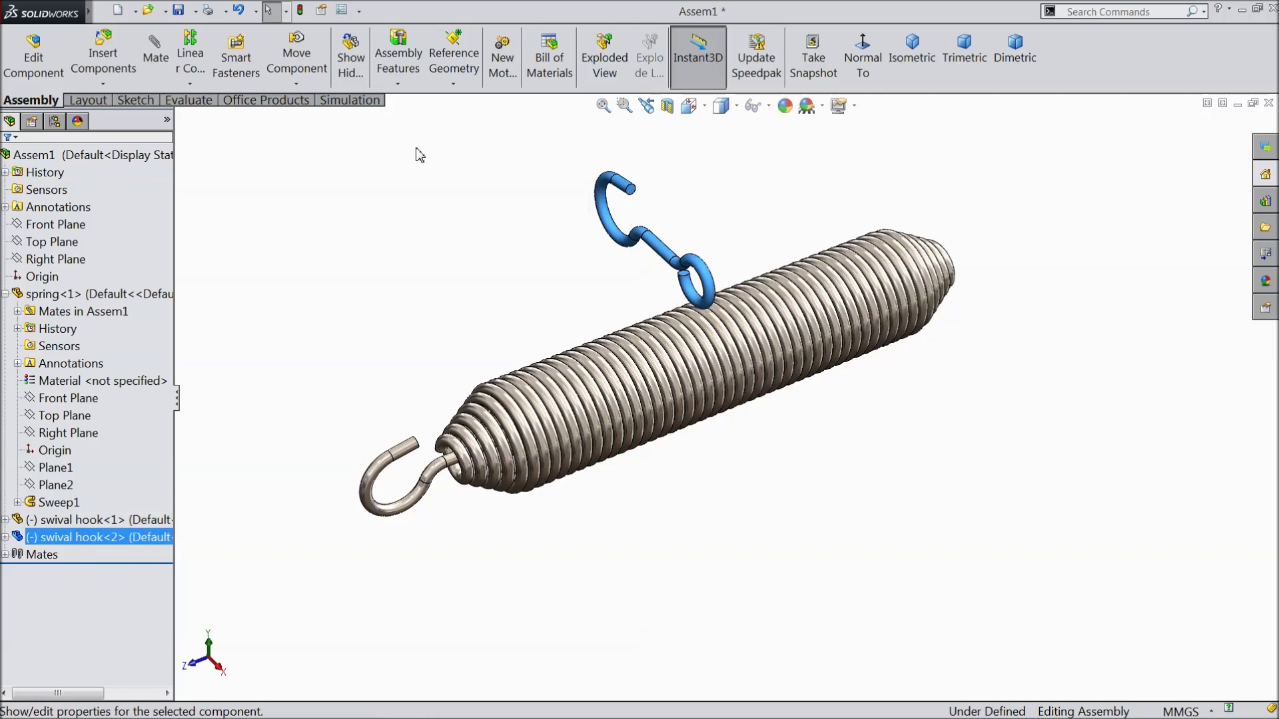
{"action": "left_click", "coordinate": [296, 83]}
{"action": "left_click", "coordinate": [324, 121]}
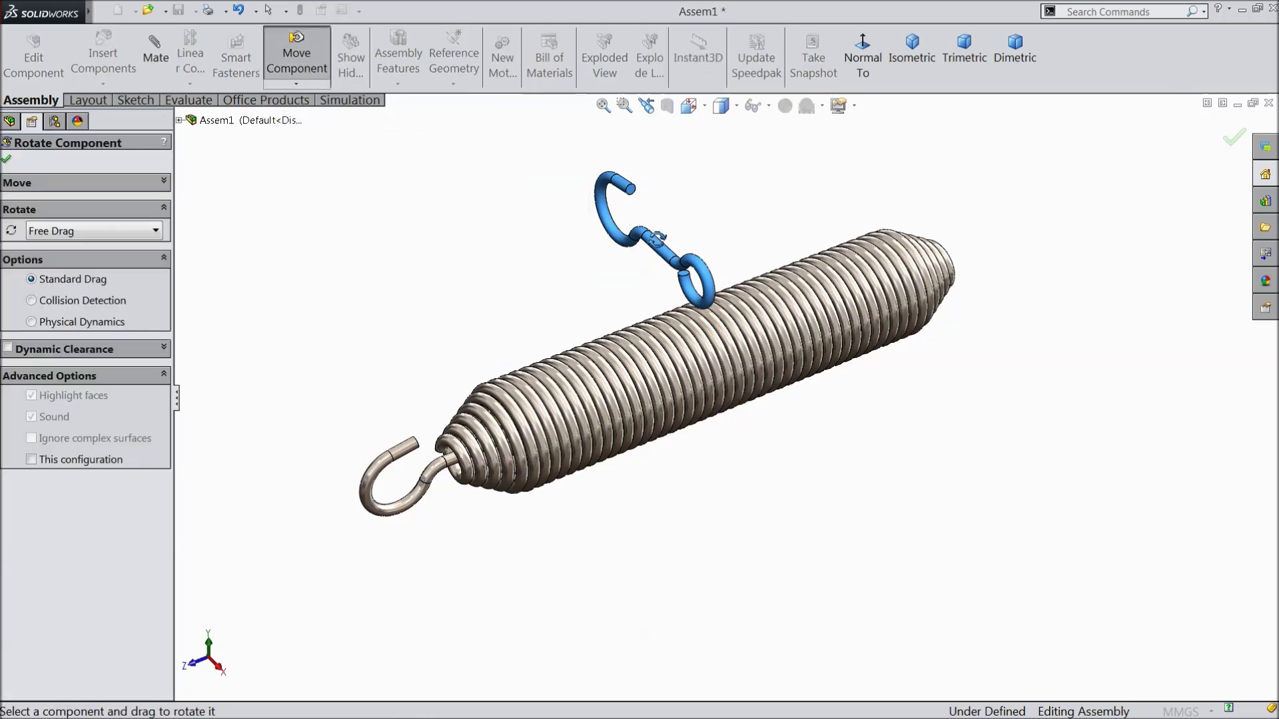
{"action": "left_click_drag", "start_coordinate": [659, 257], "coordinate": [449, 138]}
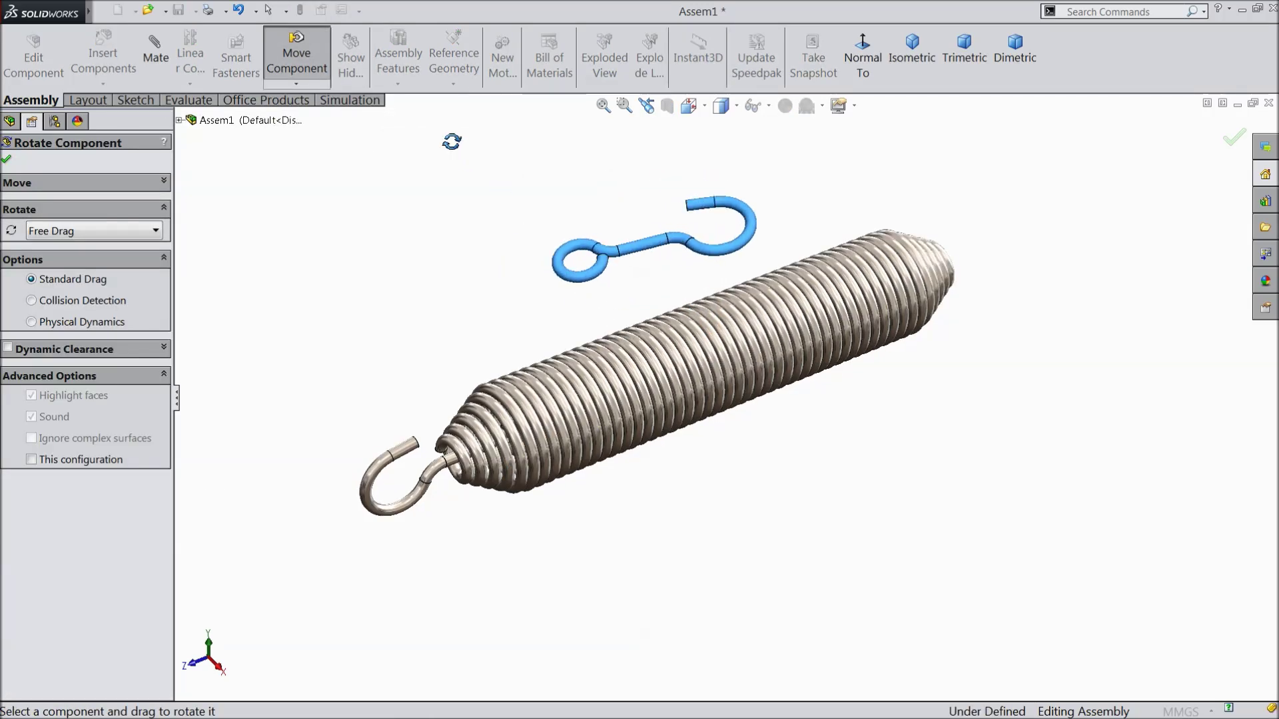
{"action": "left_click_drag", "start_coordinate": [666, 252], "coordinate": [681, 145]}
Move the second hook out just beyond the spring's right end
{"action": "left_click", "coordinate": [296, 84]}
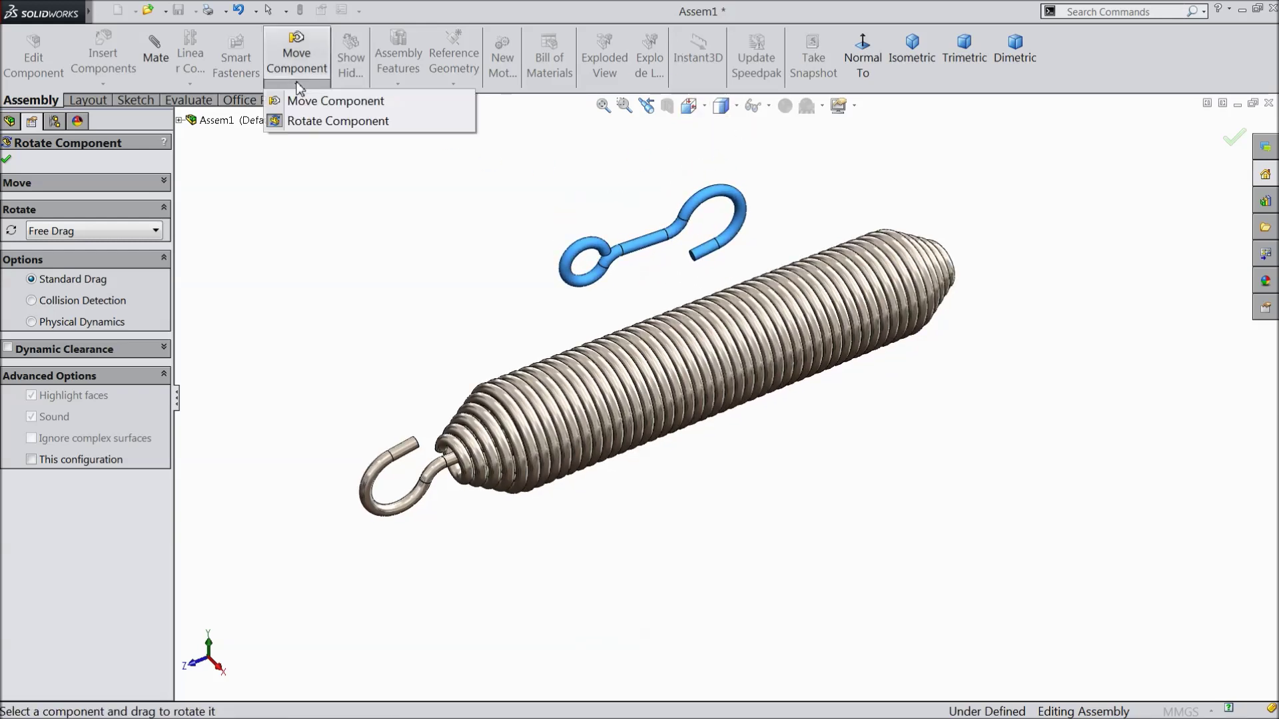
{"action": "left_click", "coordinate": [315, 102]}
{"action": "left_click_drag", "start_coordinate": [666, 238], "coordinate": [1159, 229]}
{"action": "middle_click_drag", "start_coordinate": [1031, 344], "coordinate": [951, 395]}
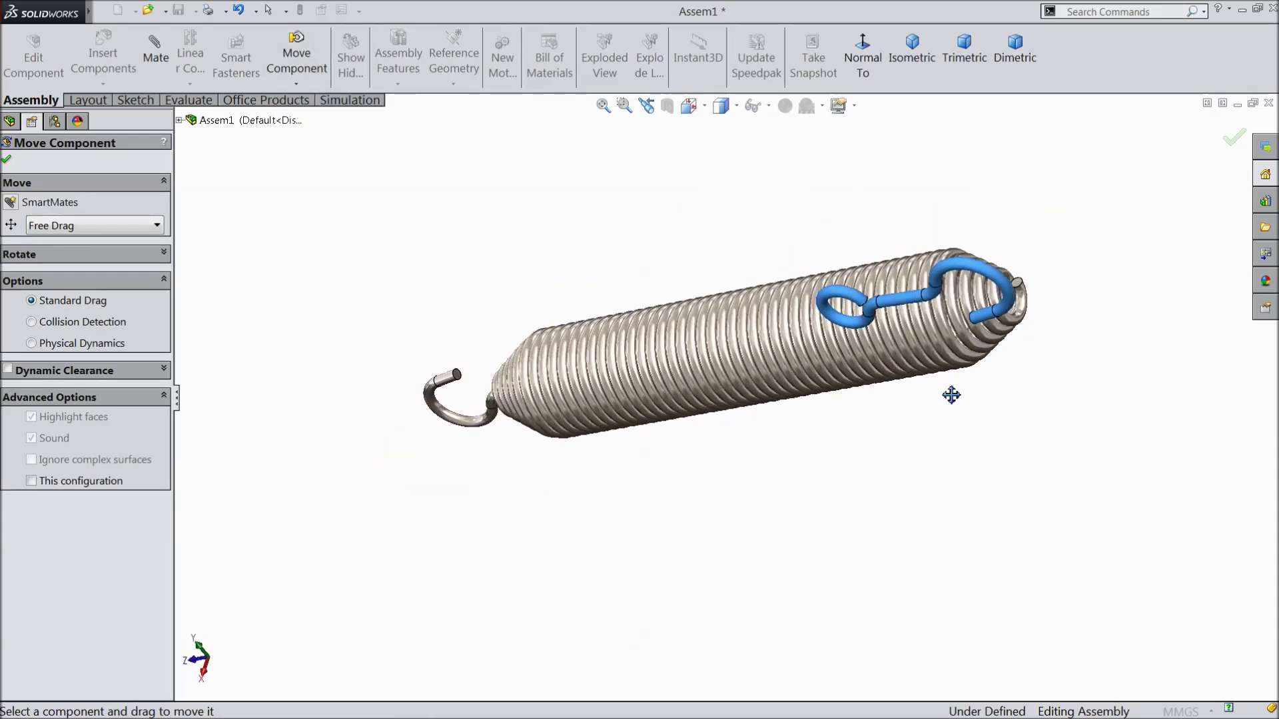
{"action": "left_click_drag", "start_coordinate": [899, 308], "coordinate": [1110, 272]}
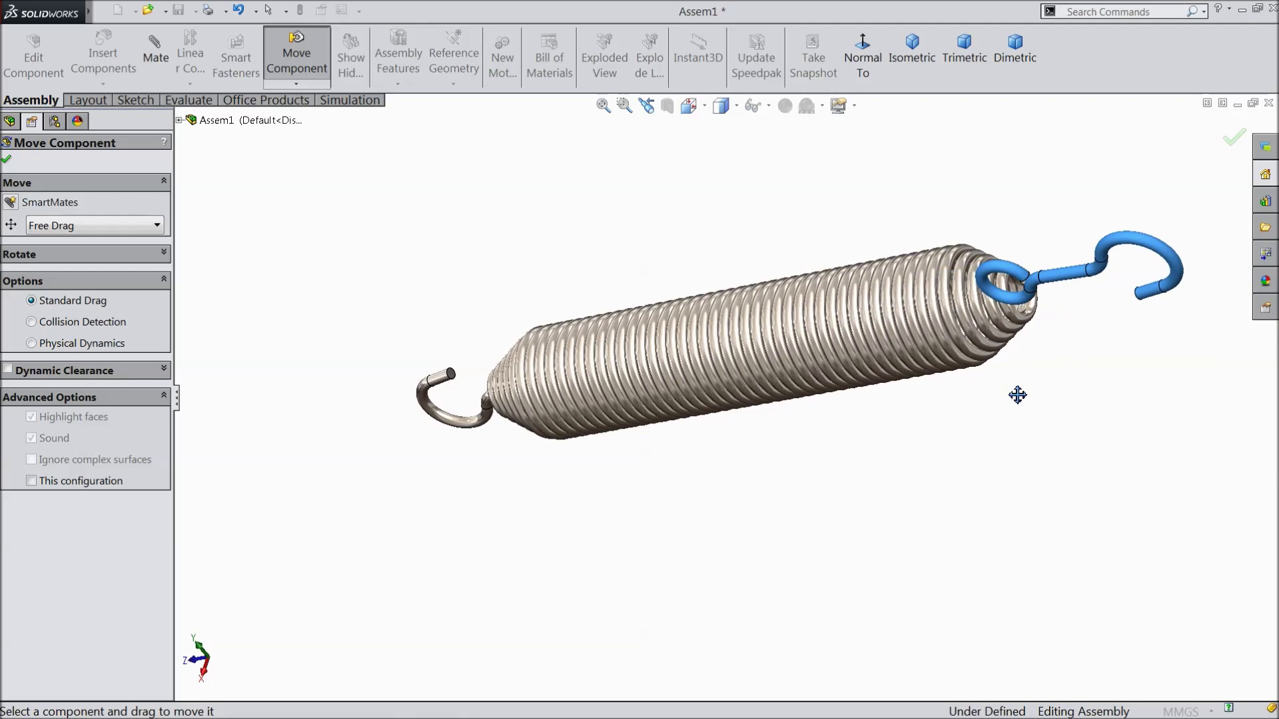
{"action": "middle_click_drag", "start_coordinate": [1017, 395], "coordinate": [1006, 432]}
{"action": "left_click_drag", "start_coordinate": [879, 385], "coordinate": [951, 401]}
{"action": "middle_click_drag", "start_coordinate": [1034, 373], "coordinate": [1102, 419]}
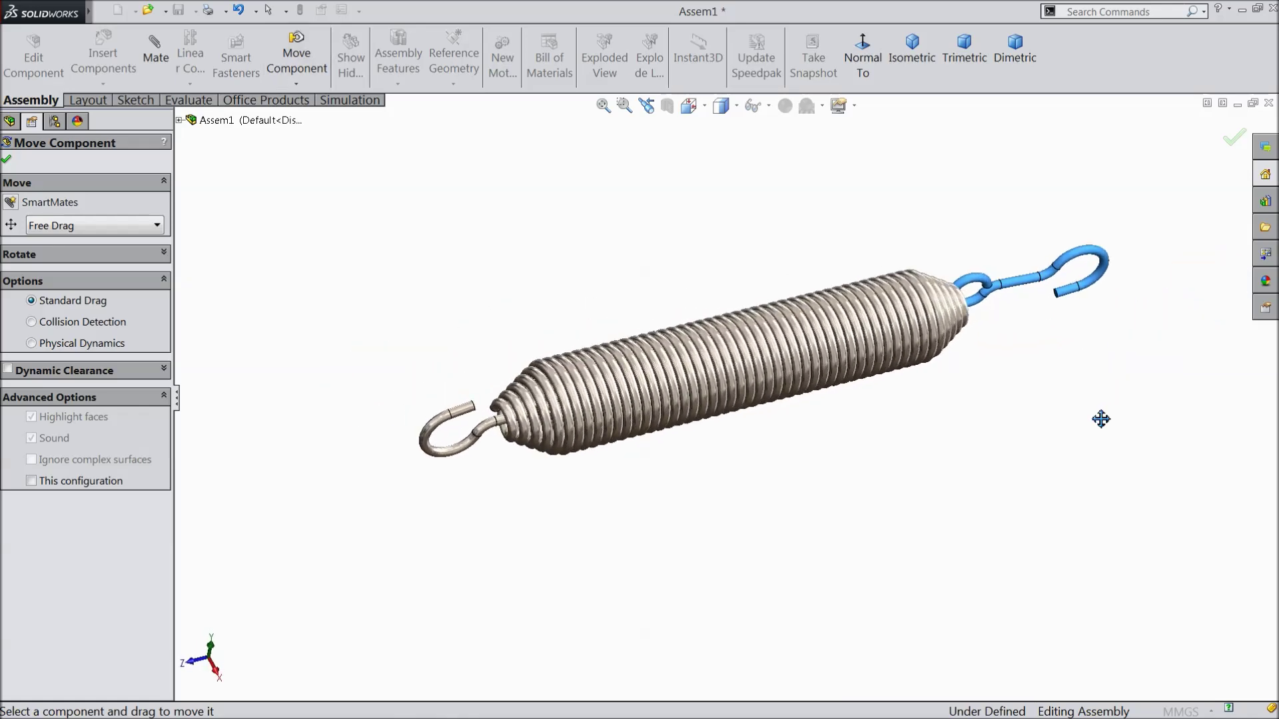
{"action": "left_click", "coordinate": [6, 159]}
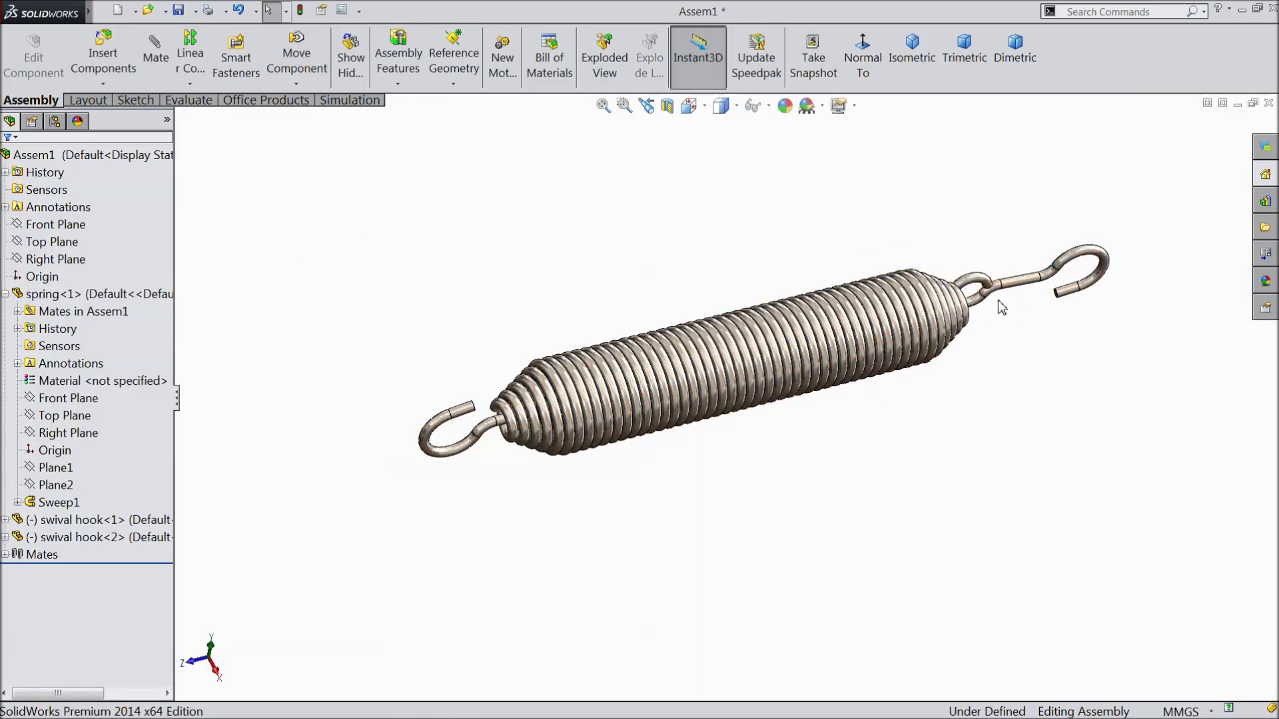
{"action": "scroll", "coordinate": [984, 377], "scroll_direction": "down", "scroll_amount": 2}
Mate the Top Planes of the spring and swival hook<2> coincident
{"action": "scroll", "coordinate": [913, 409], "scroll_direction": "up", "scroll_amount": 3}
{"action": "middle_click_drag", "start_coordinate": [913, 408], "coordinate": [916, 372]}
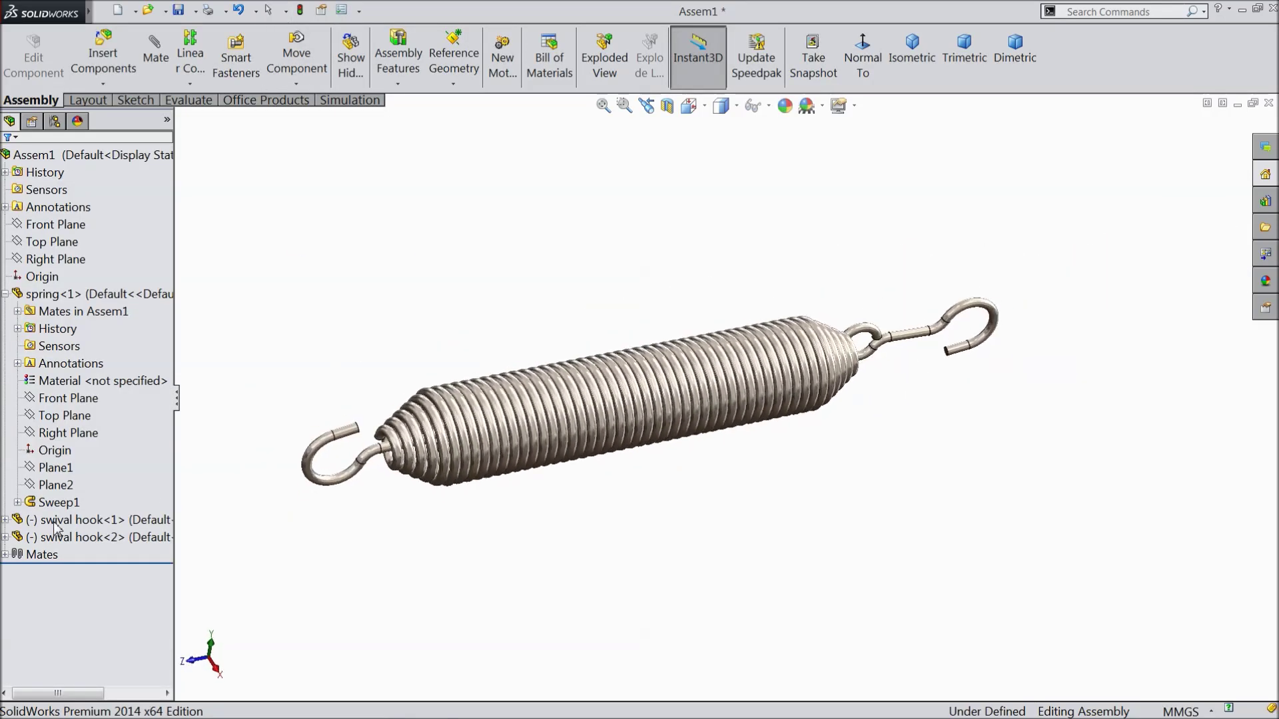
{"action": "left_click", "coordinate": [5, 537]}
{"action": "left_click", "coordinate": [73, 502]}
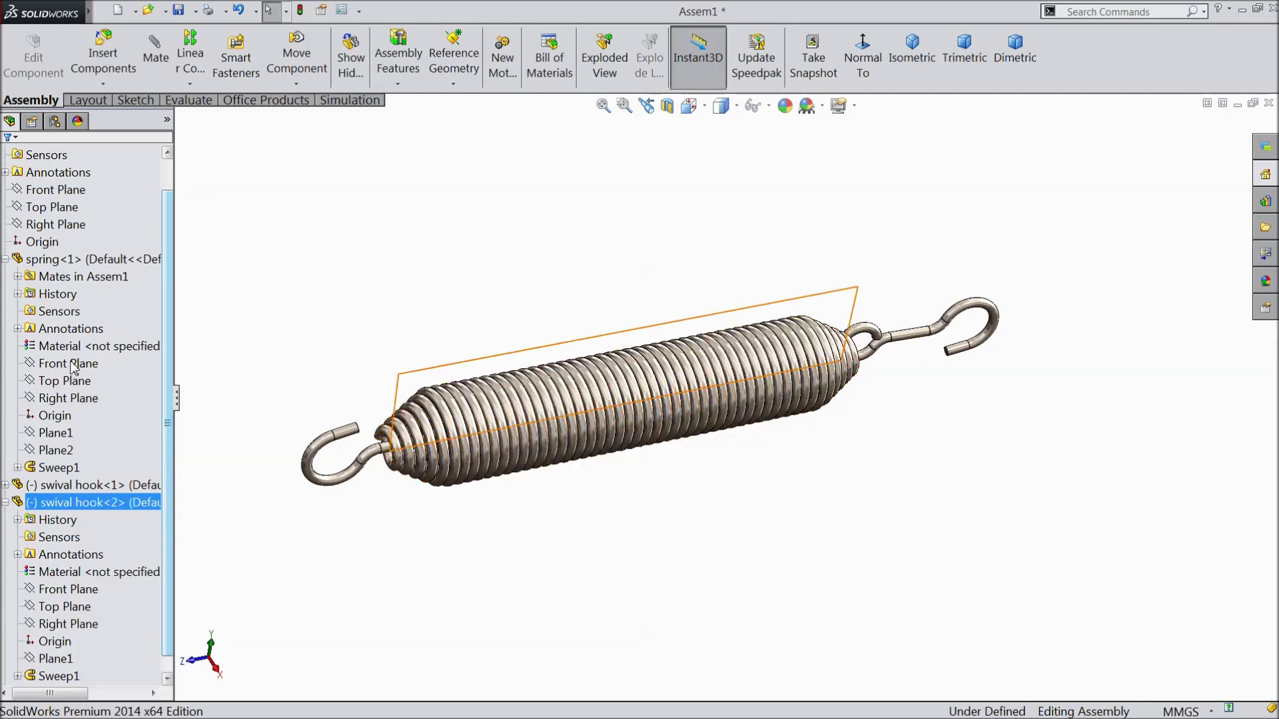
{"action": "left_click", "coordinate": [77, 346]}
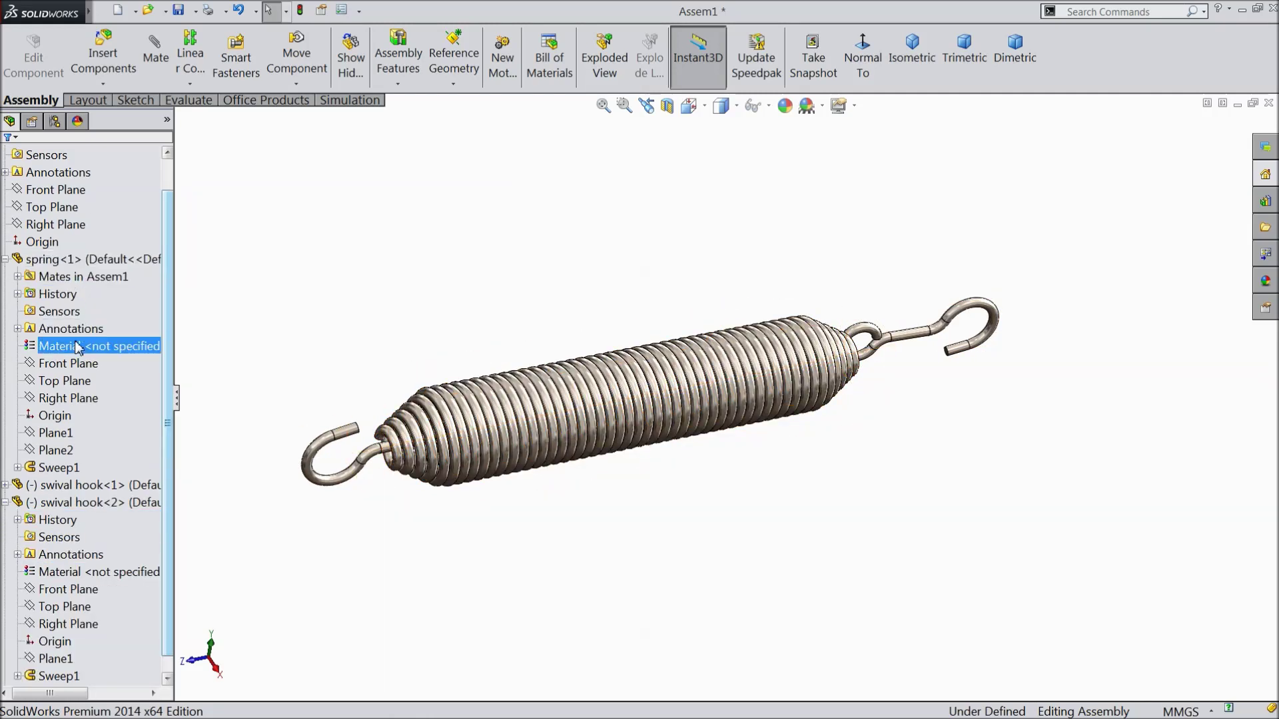
{"action": "left_click", "coordinate": [79, 382]}
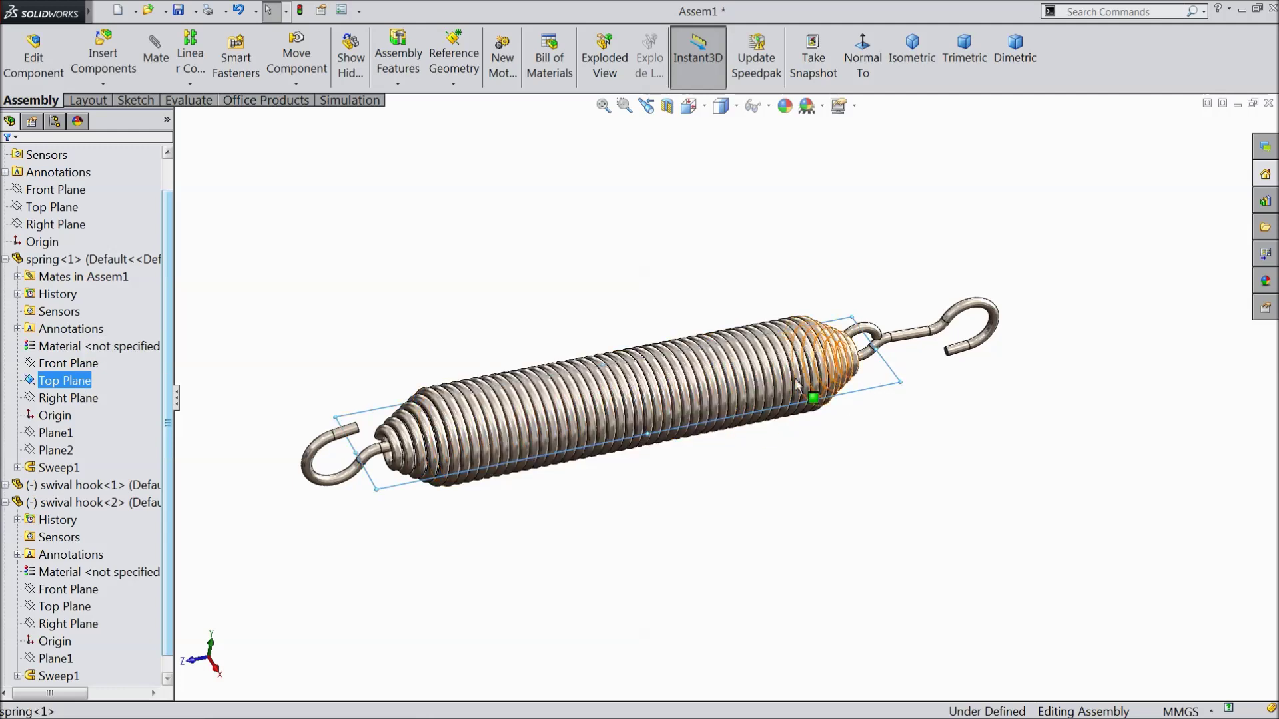
{"action": "scroll", "coordinate": [174, 459], "scroll_direction": "down", "scroll_amount": 1}
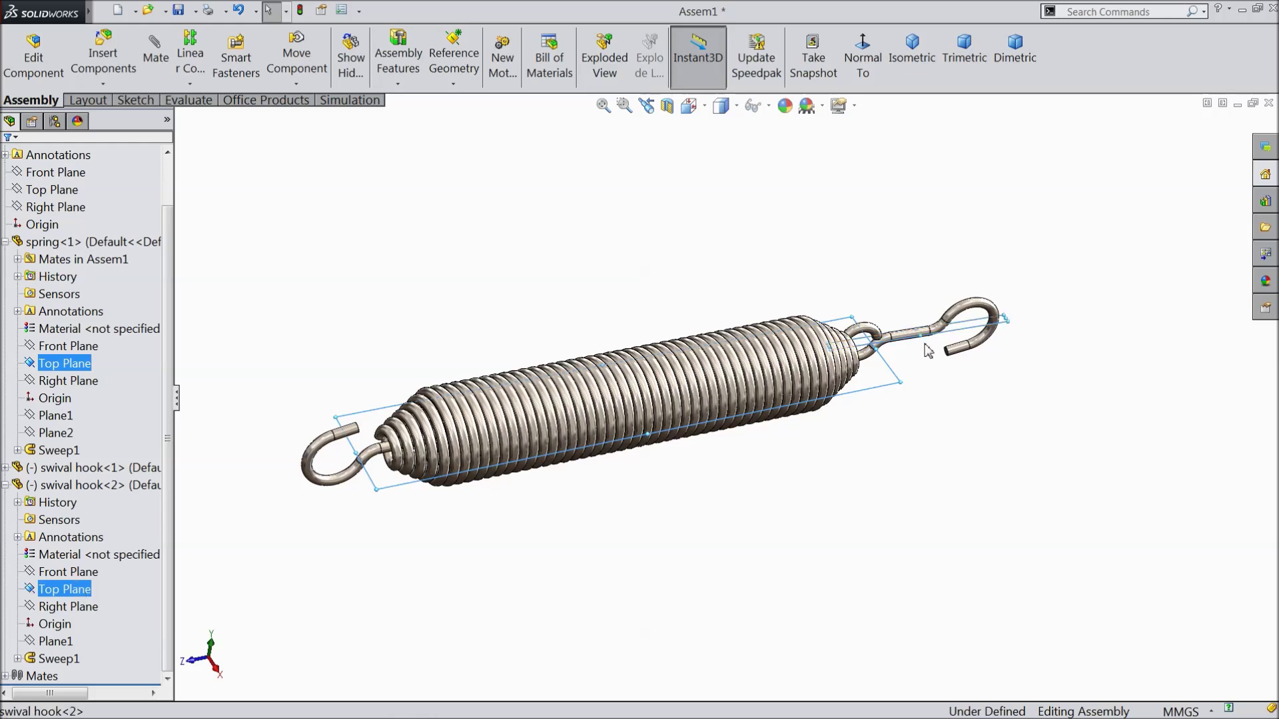
{"action": "left_click", "coordinate": [155, 56]}
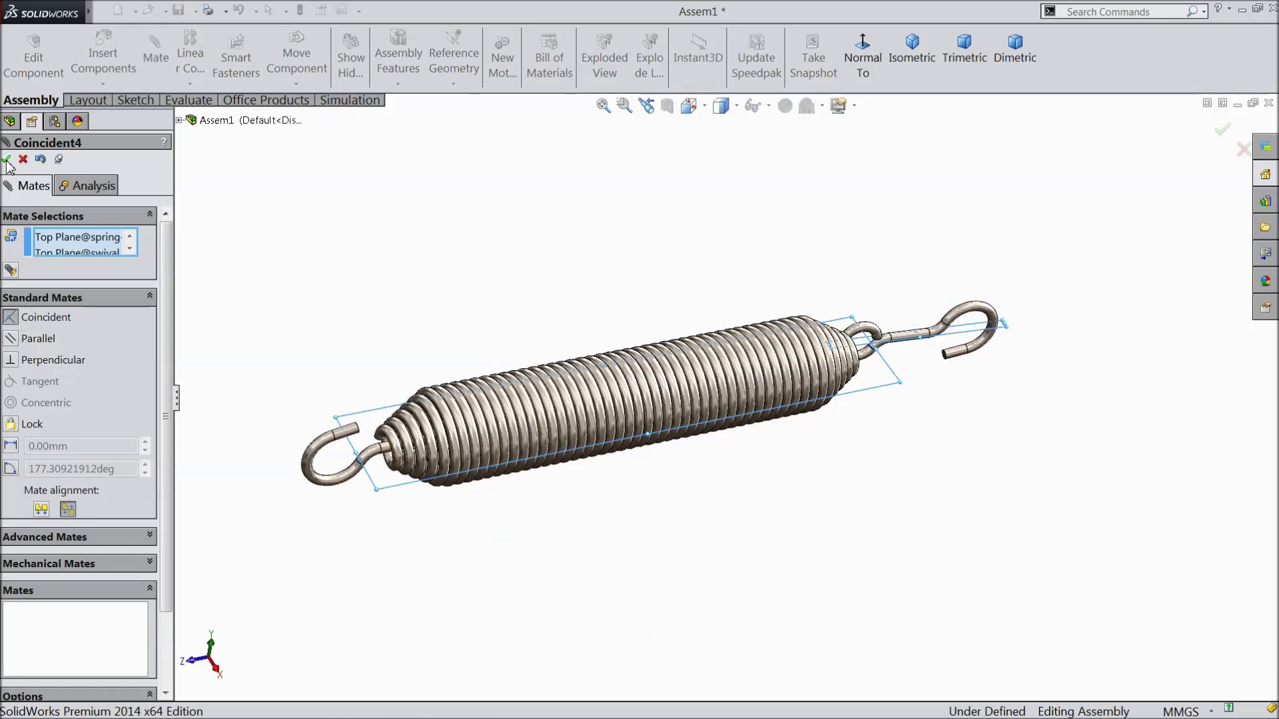
{"action": "left_click", "coordinate": [6, 160]}
{"action": "left_click", "coordinate": [6, 159]}
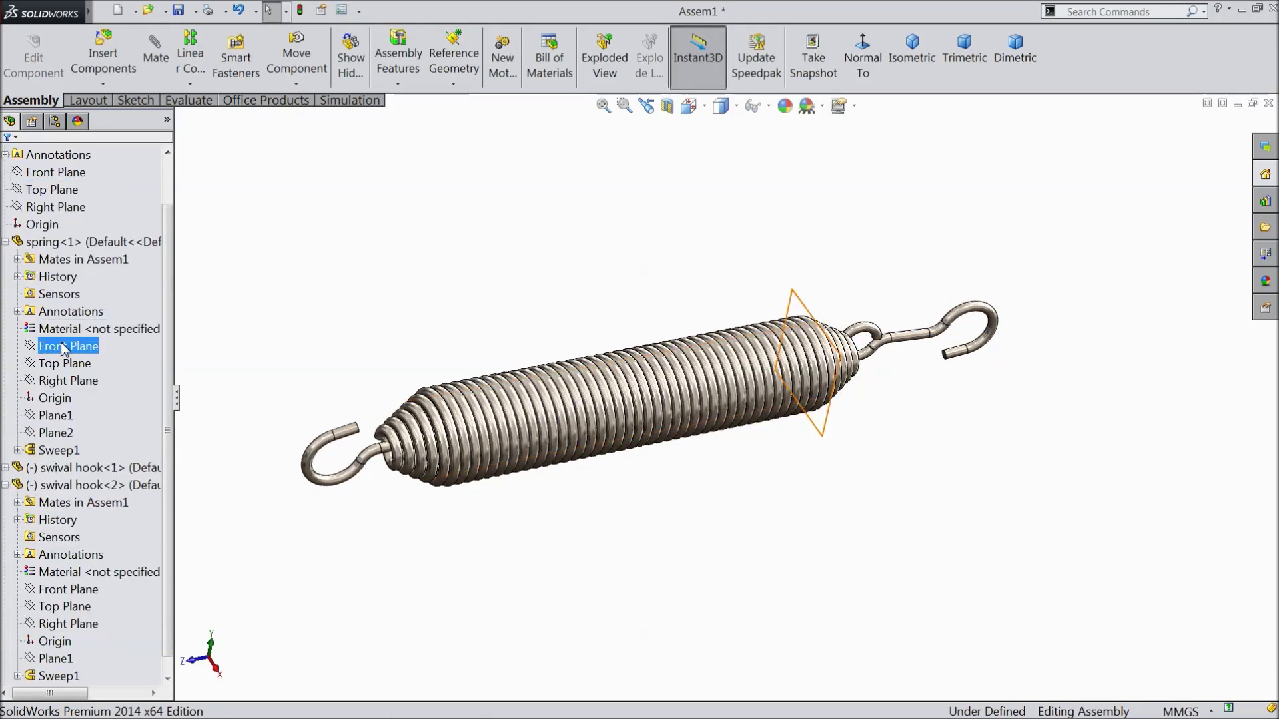
Mate the spring's Right Plane coincident with the hook's Front Plane
{"action": "left_click", "coordinate": [69, 382]}
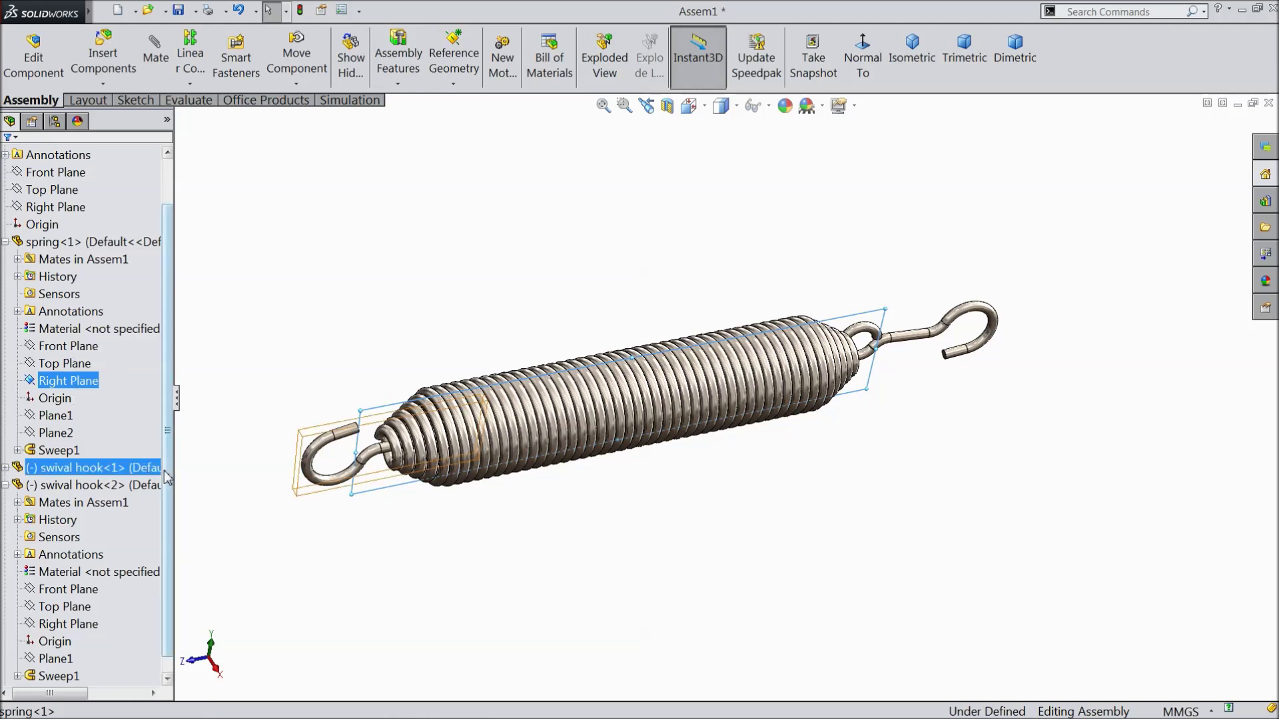
{"action": "scroll", "coordinate": [67, 460], "scroll_direction": "down", "scroll_amount": 1}
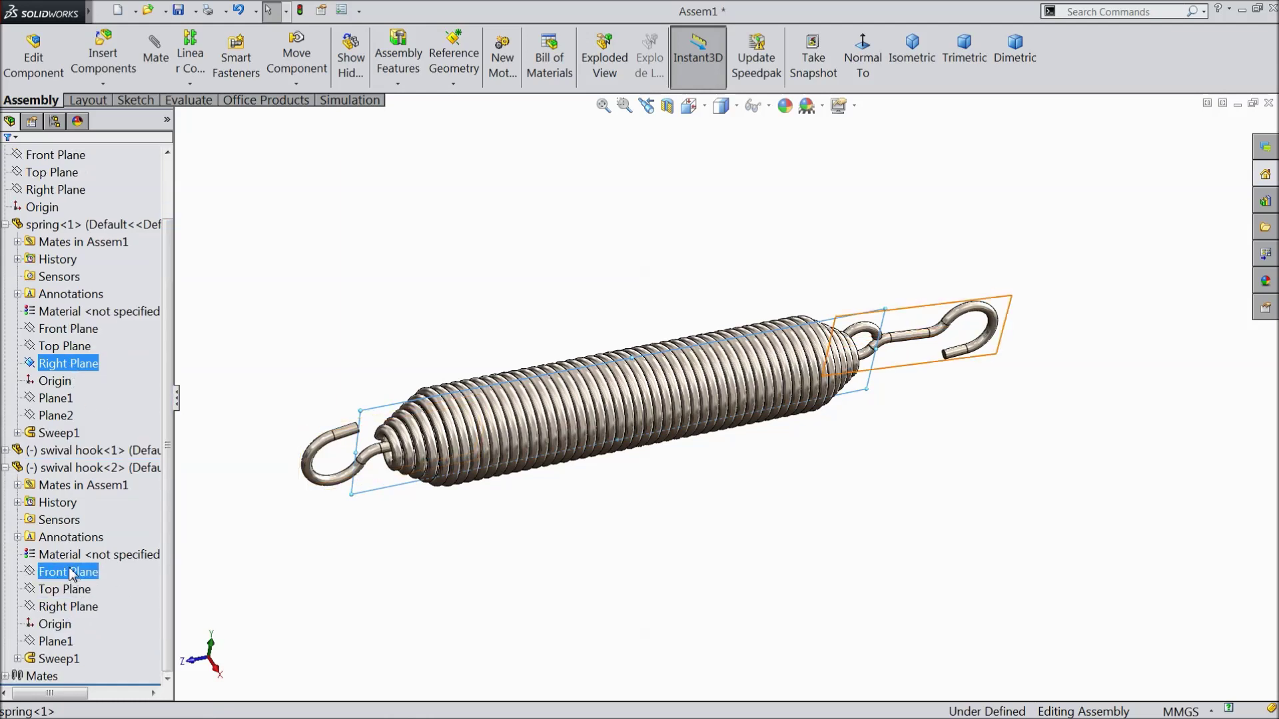
{"action": "left_click", "coordinate": [158, 63]}
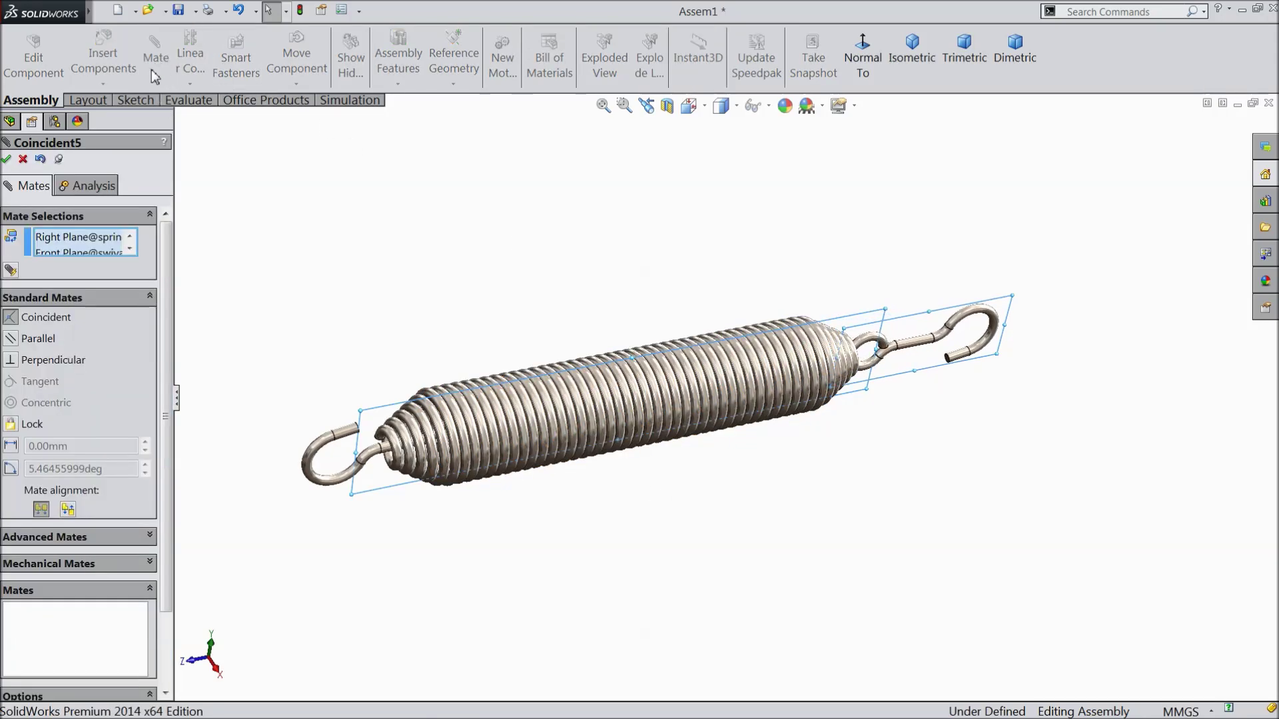
{"action": "left_click", "coordinate": [6, 160]}
Slide the hook's end into the spring's last coils and close the mate command
{"action": "middle_click_drag", "start_coordinate": [557, 317], "coordinate": [600, 273]}
{"action": "scroll", "coordinate": [980, 379], "scroll_direction": "down", "scroll_amount": 3}
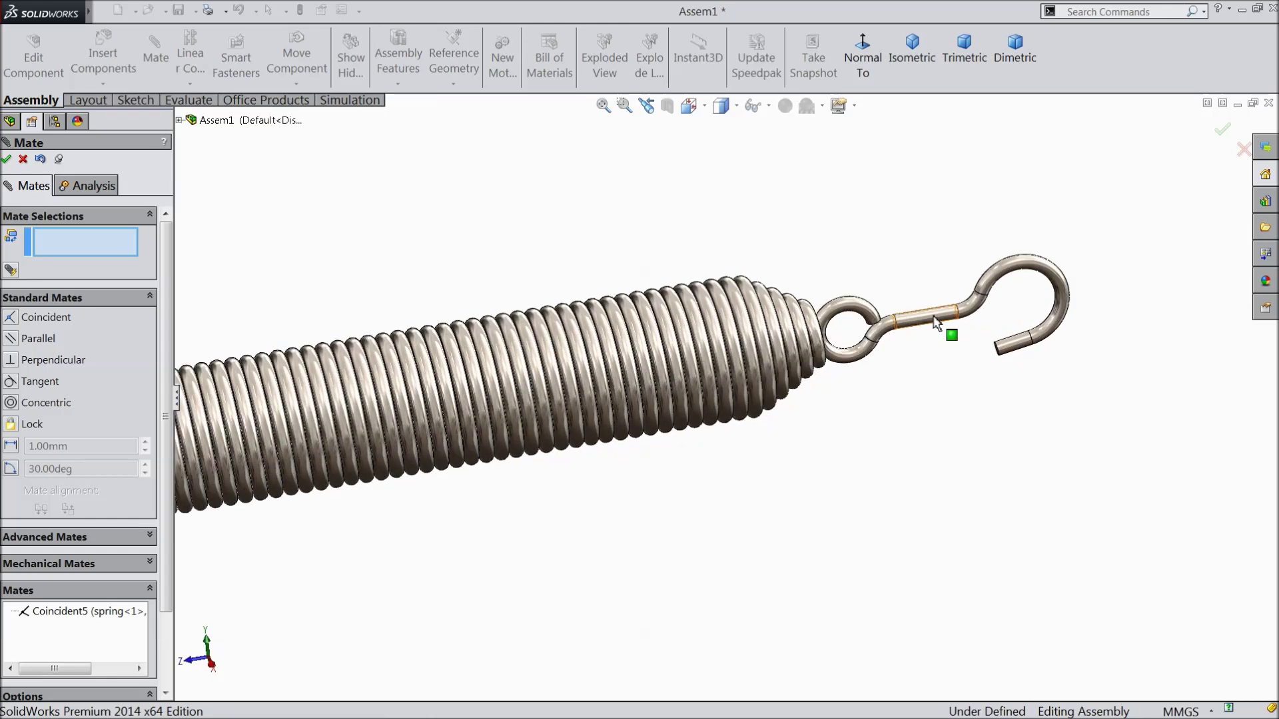
{"action": "left_click_drag", "start_coordinate": [900, 320], "coordinate": [797, 352]}
{"action": "middle_click_drag", "start_coordinate": [877, 354], "coordinate": [891, 417]}
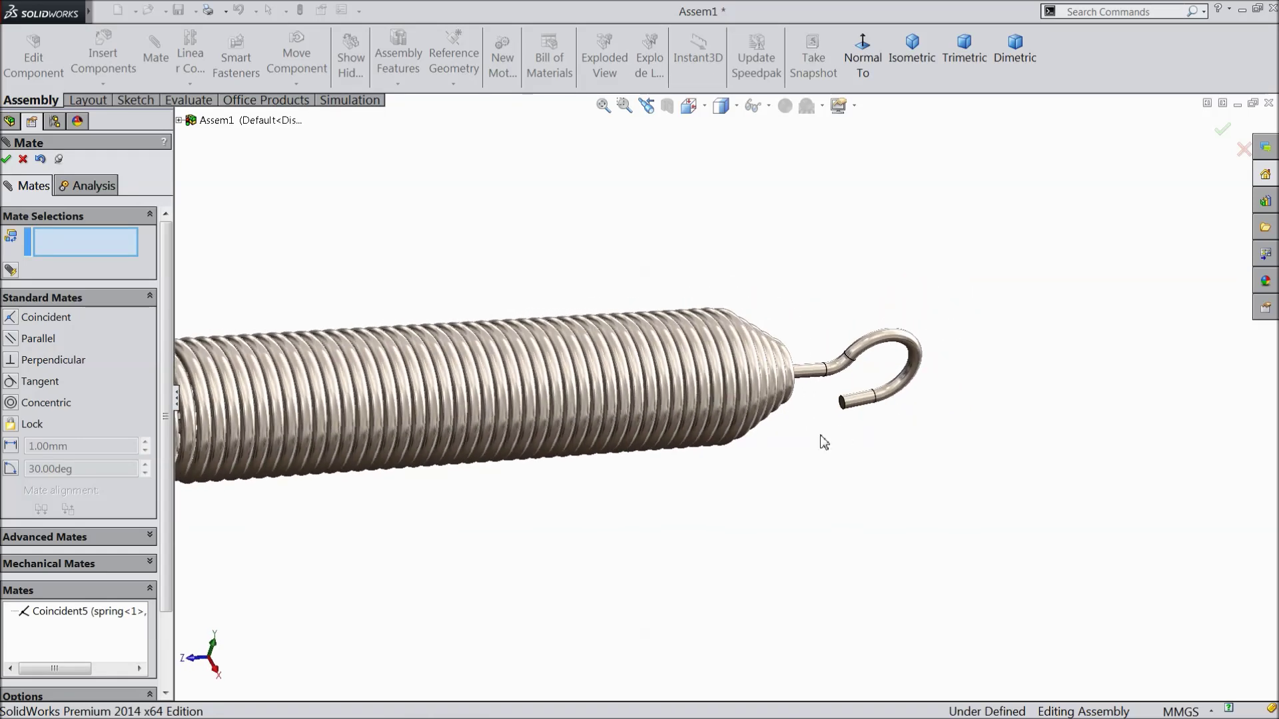
{"action": "middle_click_drag", "start_coordinate": [822, 440], "coordinate": [771, 465]}
{"action": "scroll", "coordinate": [771, 466], "scroll_direction": "up", "scroll_amount": 2}
{"action": "scroll", "coordinate": [657, 465], "scroll_direction": "up", "scroll_amount": 3}
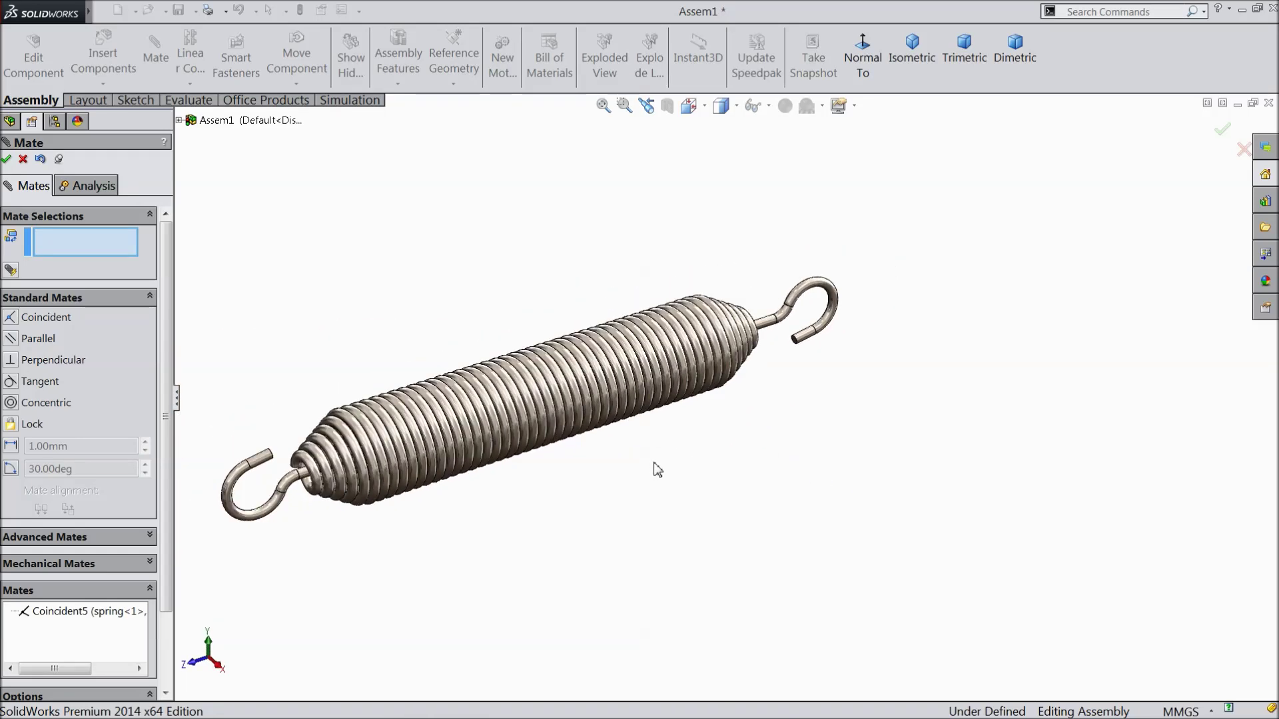
{"action": "scroll", "coordinate": [571, 459], "scroll_direction": "down", "scroll_amount": 4}
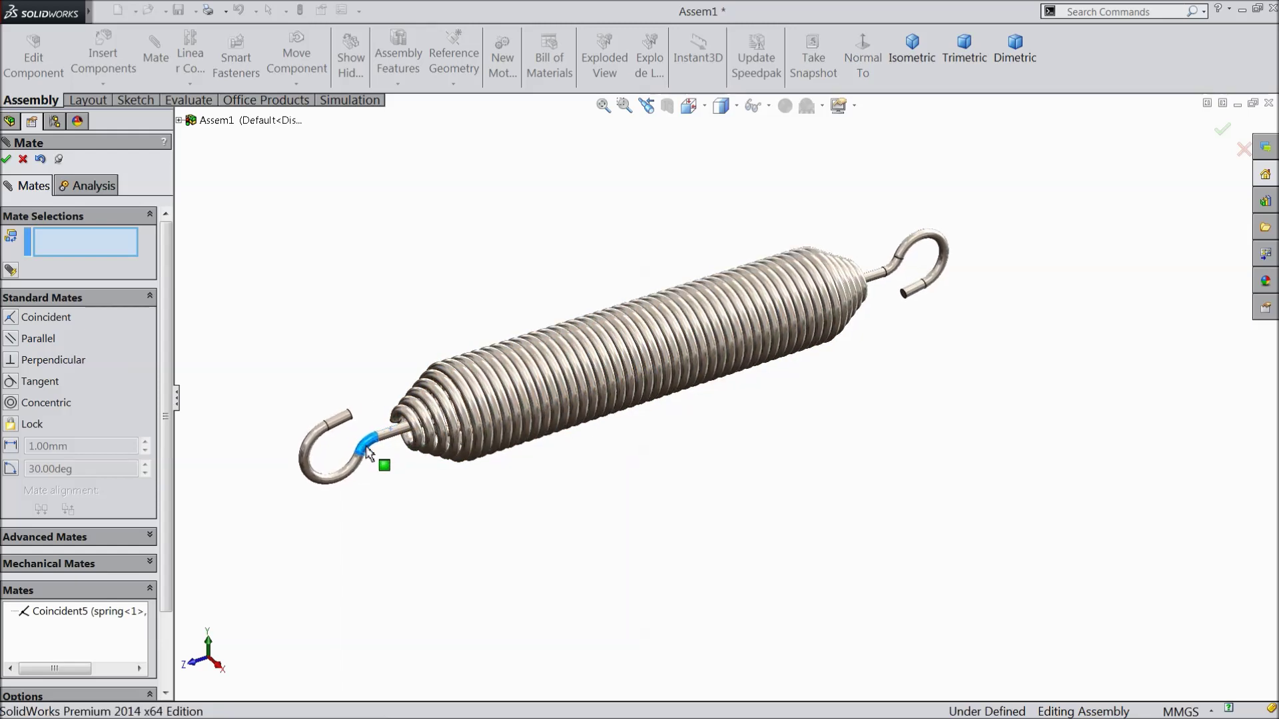
{"action": "left_click", "coordinate": [22, 160]}
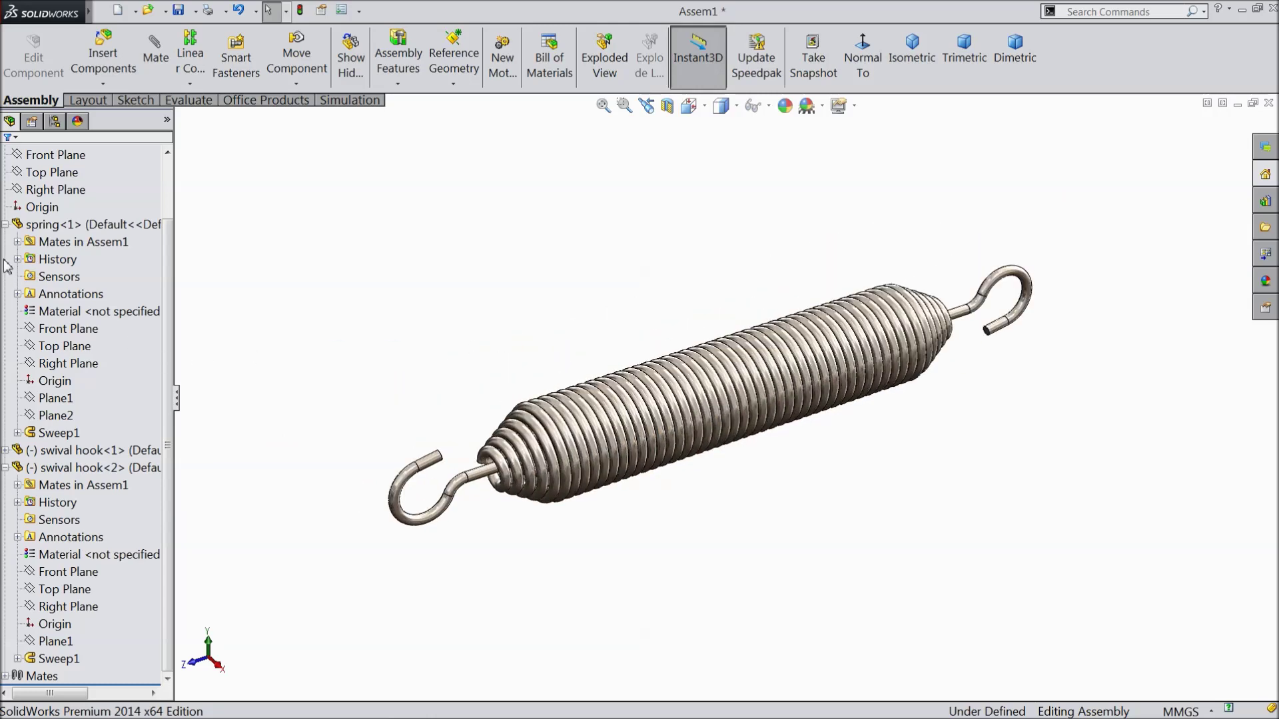
Apply a section view cut along the Right Plane and orbit the cut assembly
{"action": "left_click", "coordinate": [5, 225]}
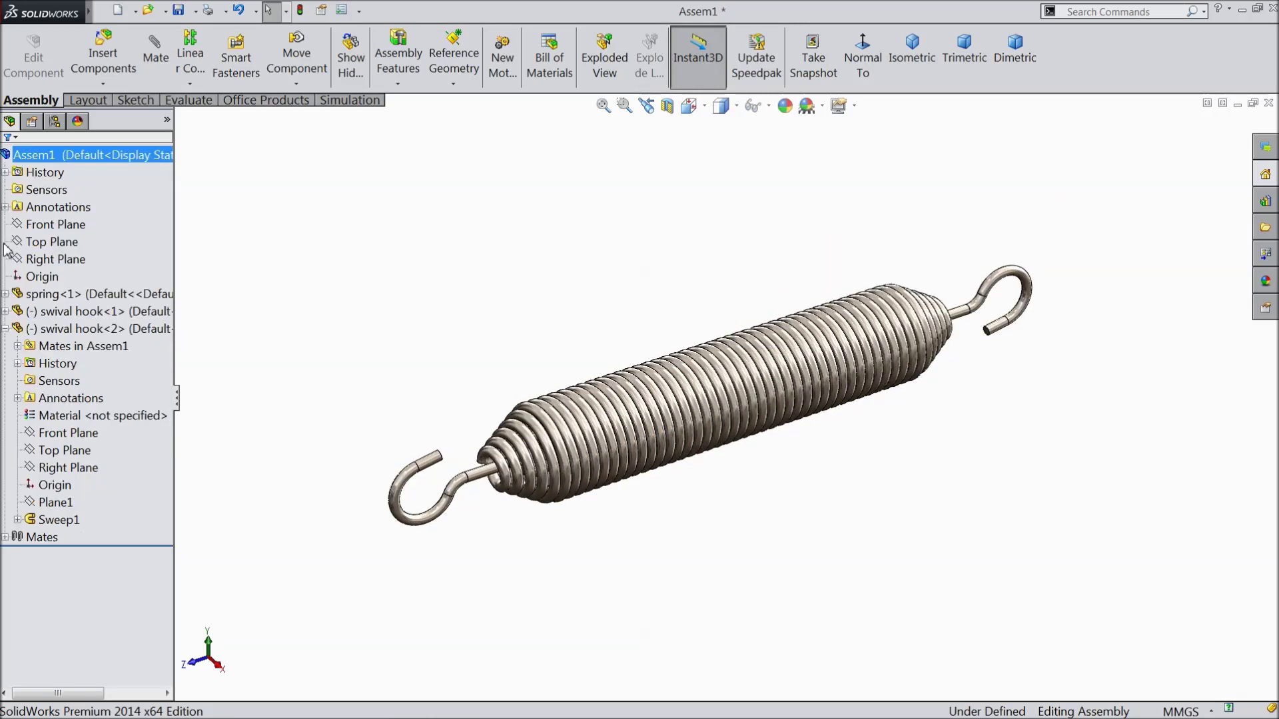
{"action": "left_click", "coordinate": [5, 328]}
{"action": "mouse_move", "coordinate": [416, 343]}
{"action": "middle_mouse_down"}
{"action": "mouse_move", "coordinate": [443, 330]}
{"action": "mouse_move", "coordinate": [413, 333]}
{"action": "middle_mouse_up"}
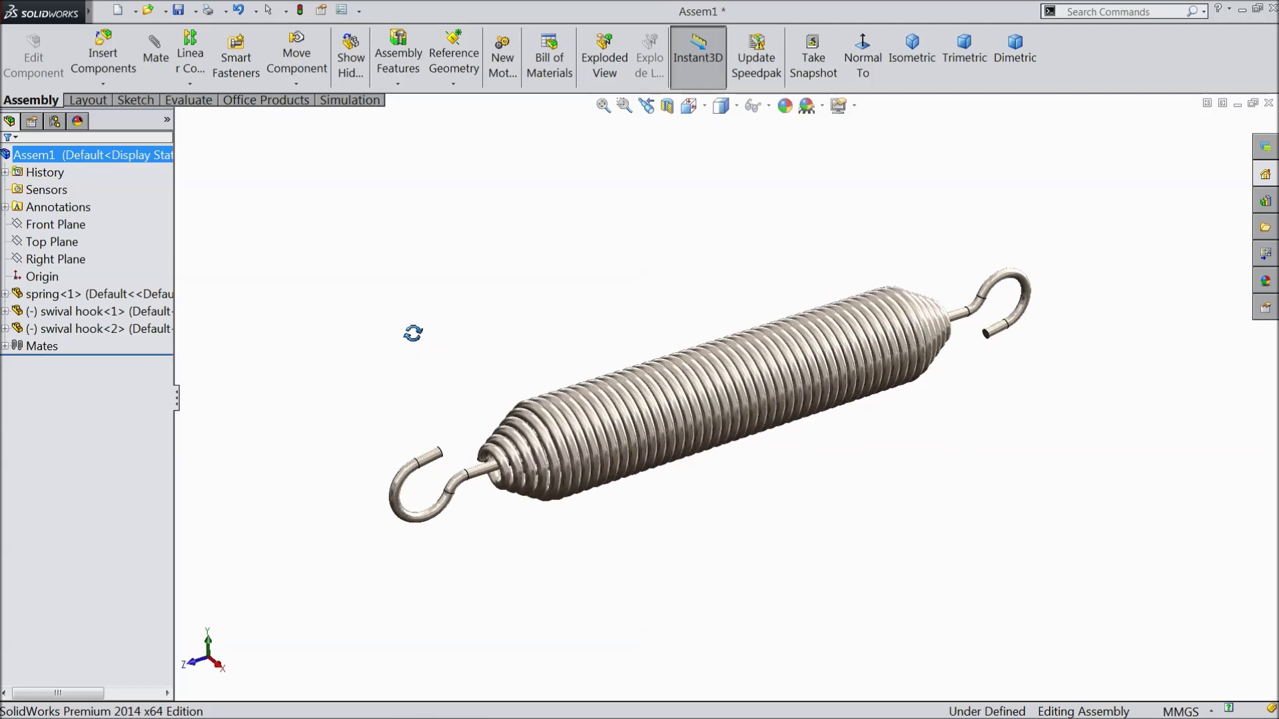
{"action": "middle_click_drag", "start_coordinate": [766, 398], "coordinate": [993, 402]}
{"action": "scroll", "coordinate": [933, 377], "scroll_direction": "down", "scroll_amount": 2}
{"action": "left_click", "coordinate": [667, 106]}
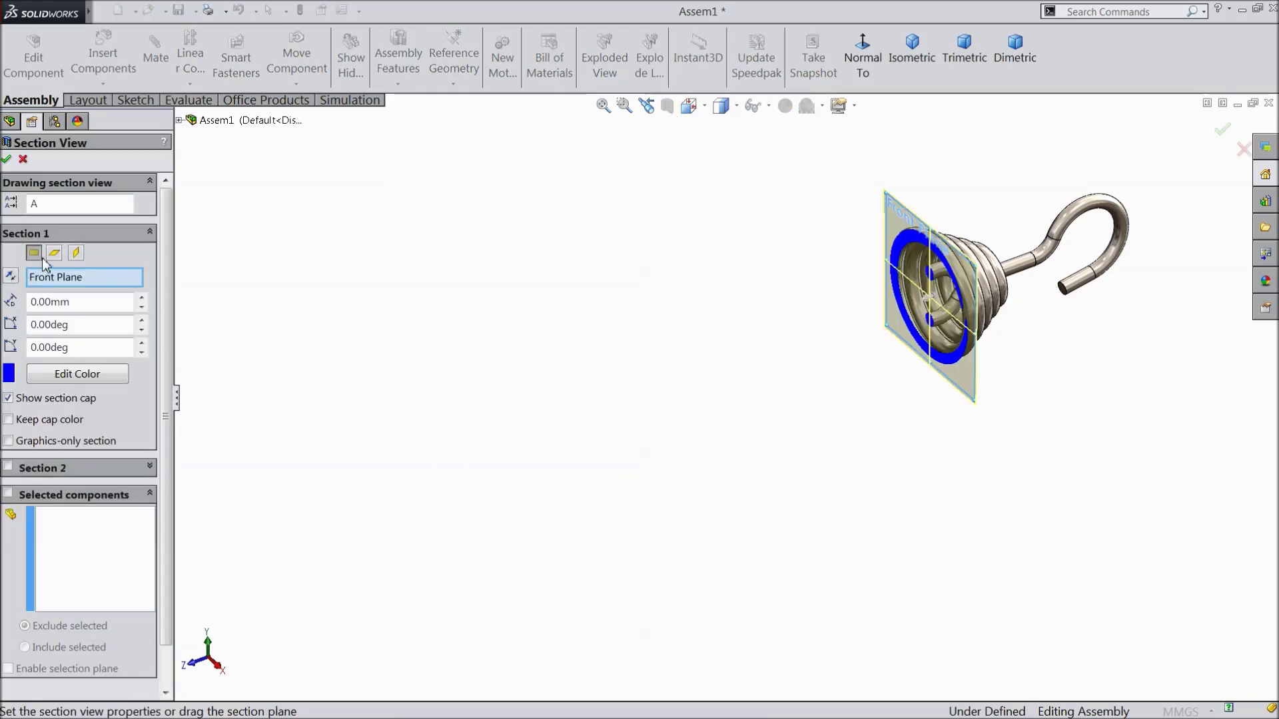
{"action": "left_click", "coordinate": [55, 254]}
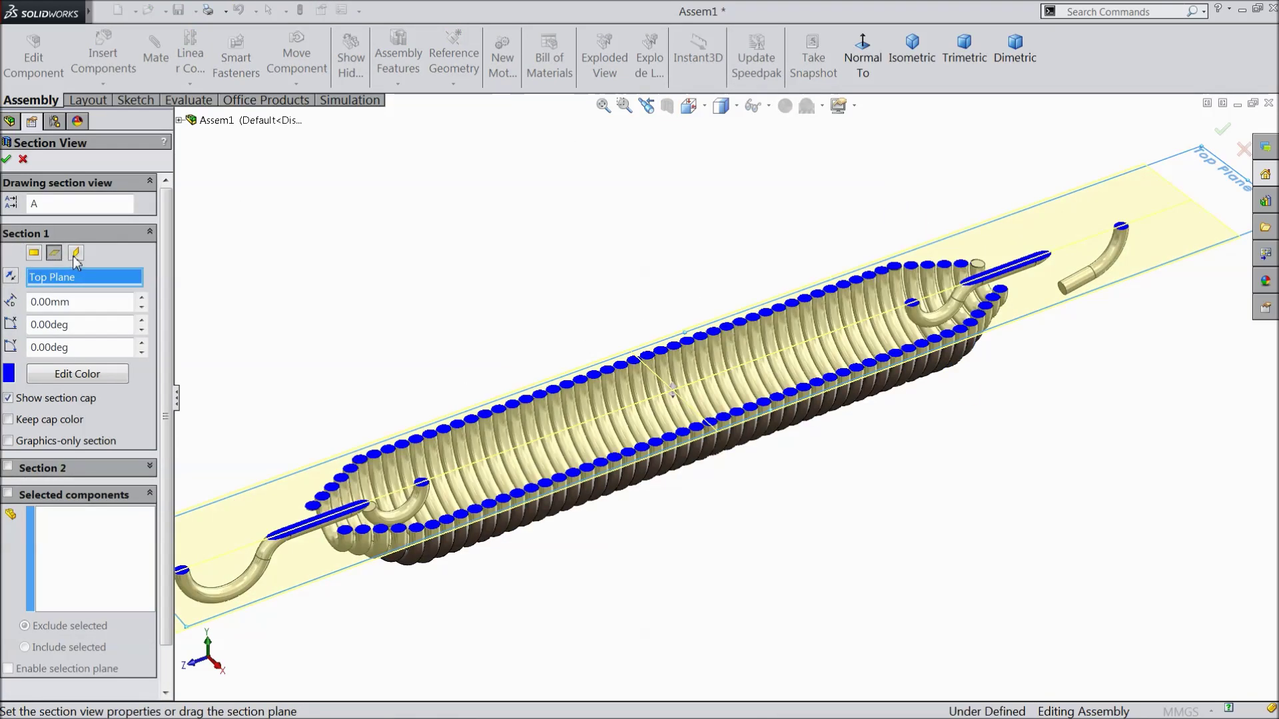
{"action": "left_click", "coordinate": [75, 254]}
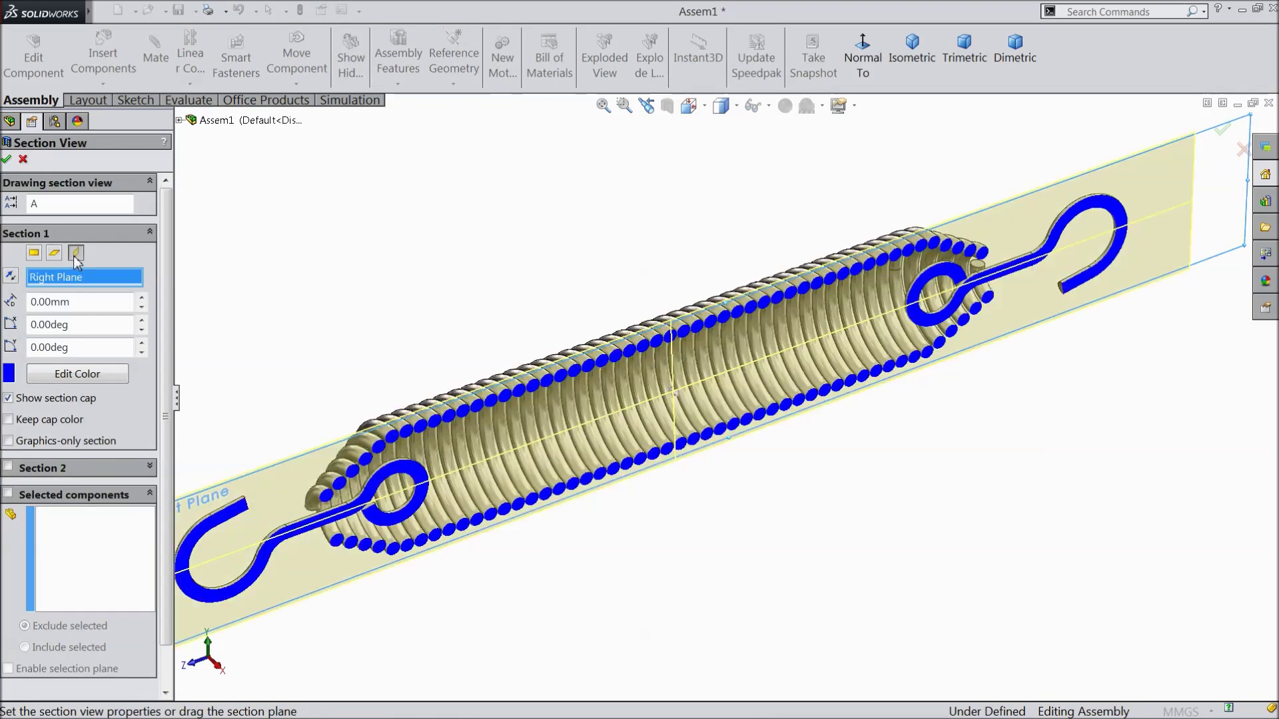
{"action": "left_click", "coordinate": [8, 159]}
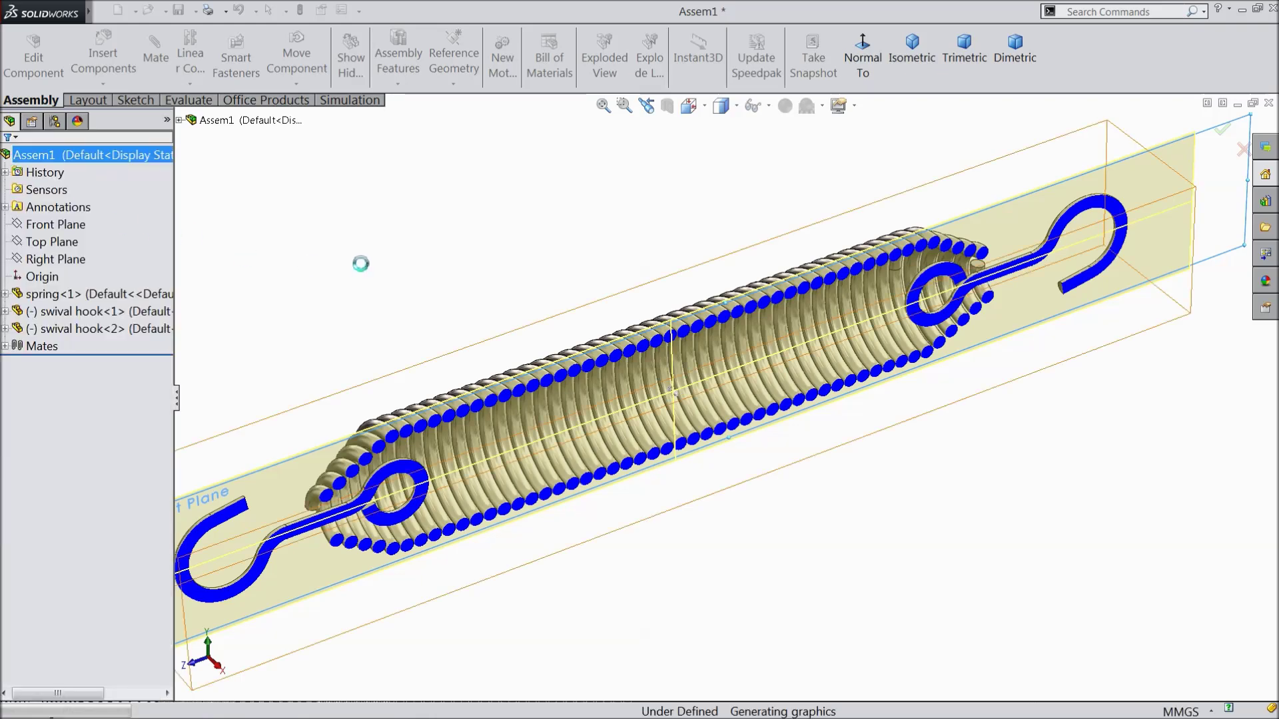
{"action": "middle_click_drag", "start_coordinate": [465, 266], "coordinate": [493, 246]}
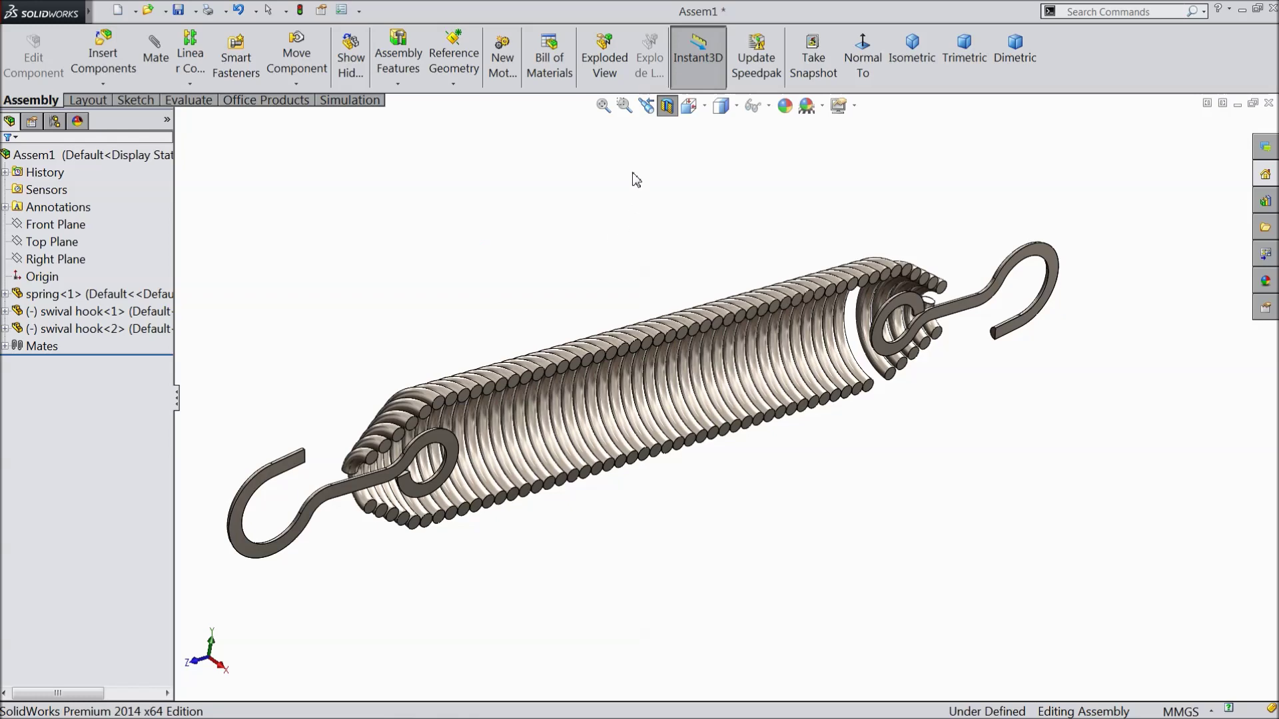
Turn off the section view and orbit to show the whole spring with both hooks
{"action": "left_click", "coordinate": [668, 106]}
{"action": "middle_click_drag", "start_coordinate": [681, 289], "coordinate": [739, 521]}
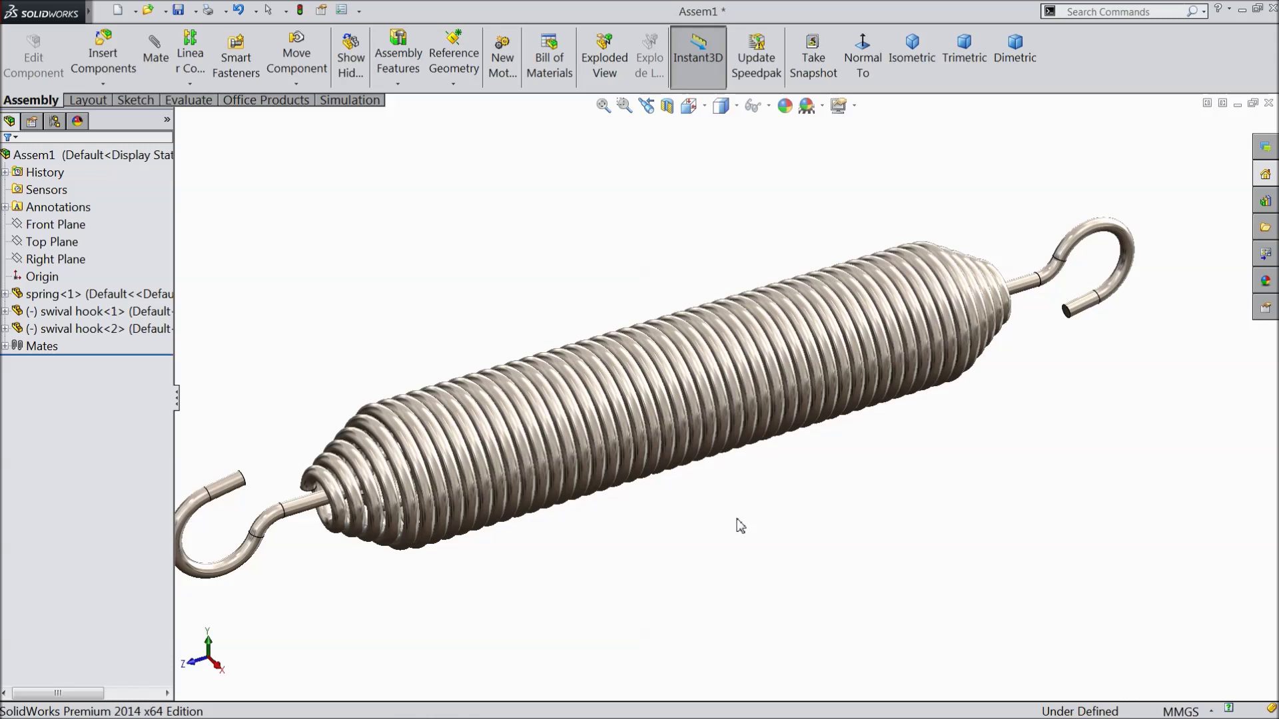
{"action": "scroll", "coordinate": [642, 499], "scroll_direction": "up", "scroll_amount": 2}
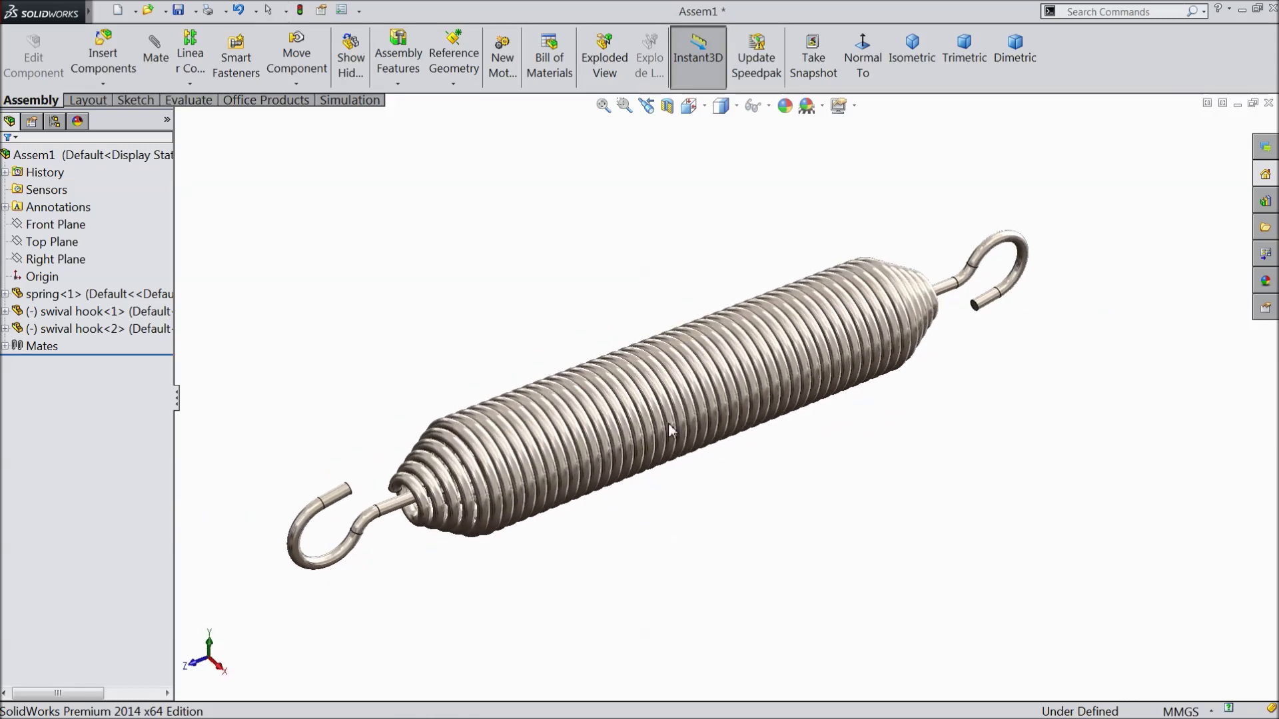